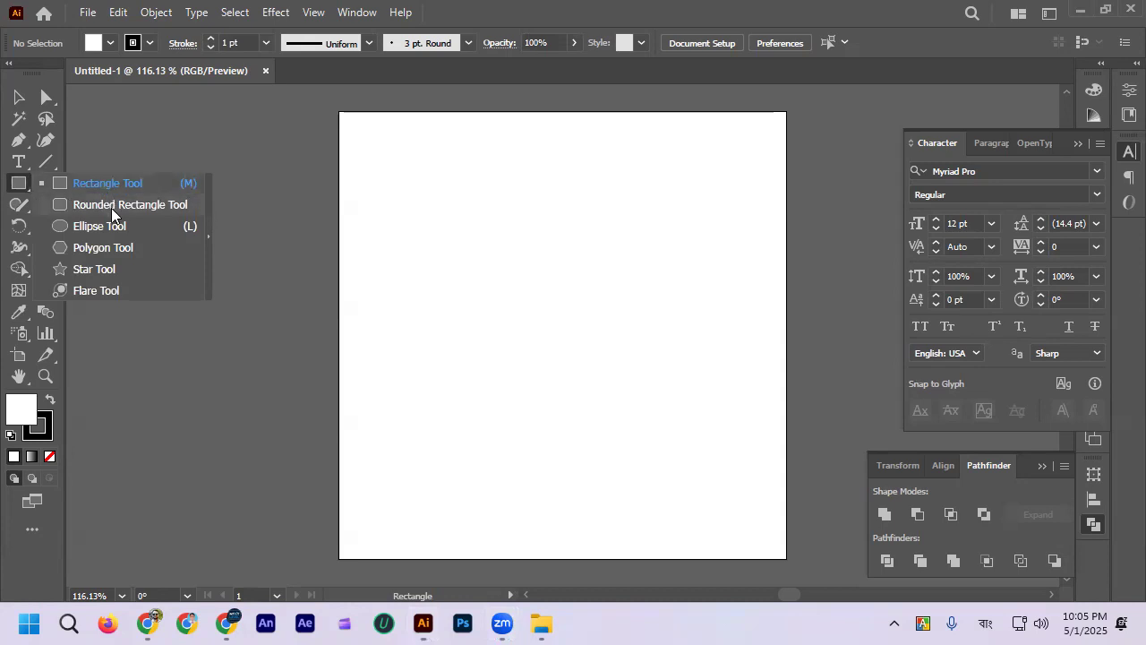
# Step: Draw a blue square with no stroke in the upper-left area of the artboard using the Rectangle tool
pyautogui.click(103, 184)
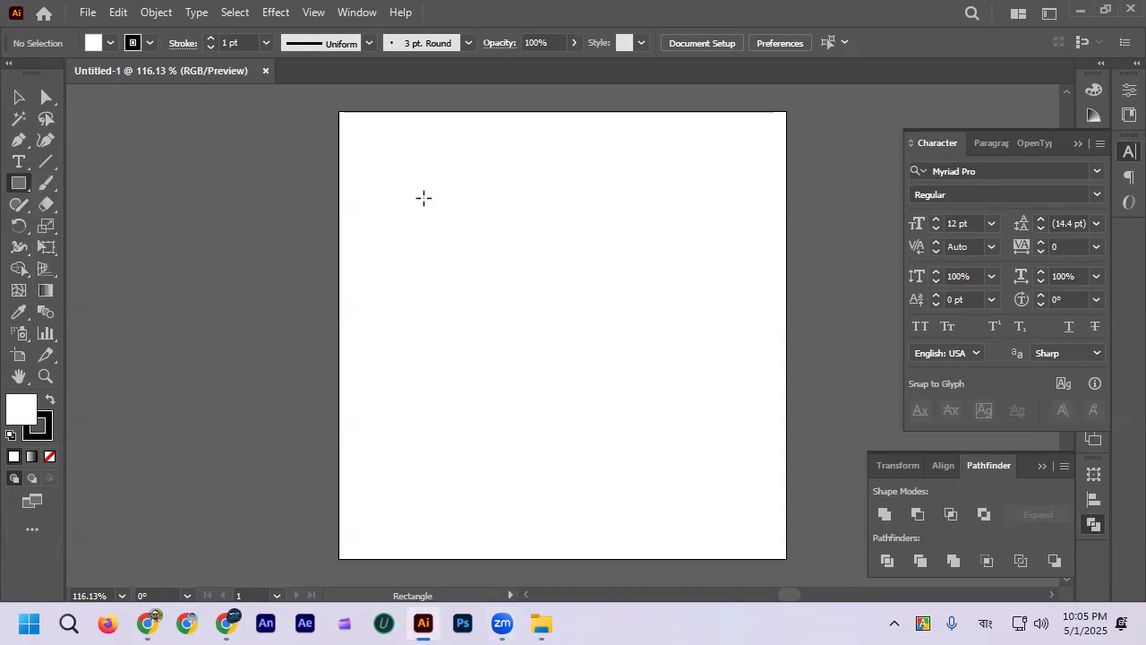
pyautogui.rightClick(27, 189)
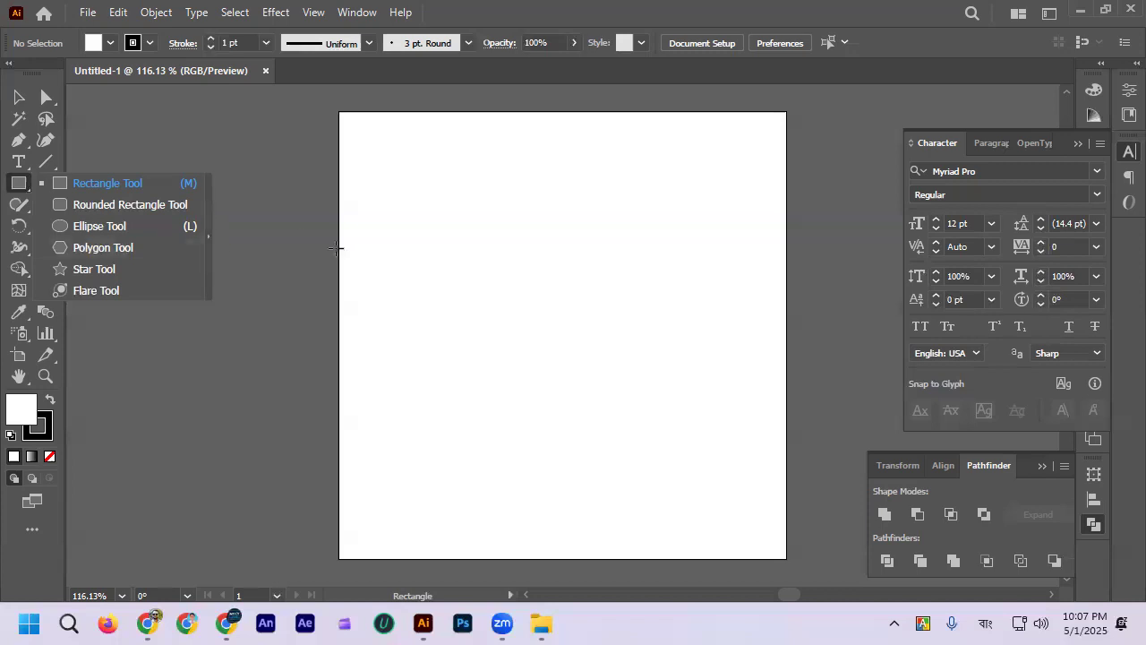
pyautogui.click(149, 43)
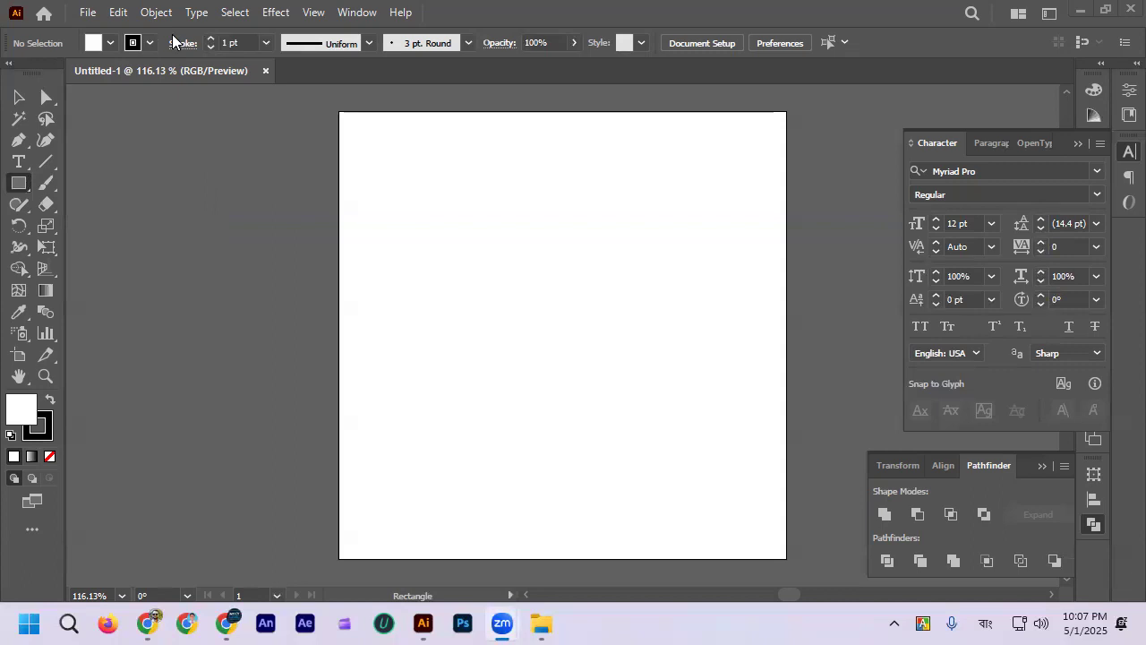
pyautogui.click(149, 43)
pyautogui.click(37, 75)
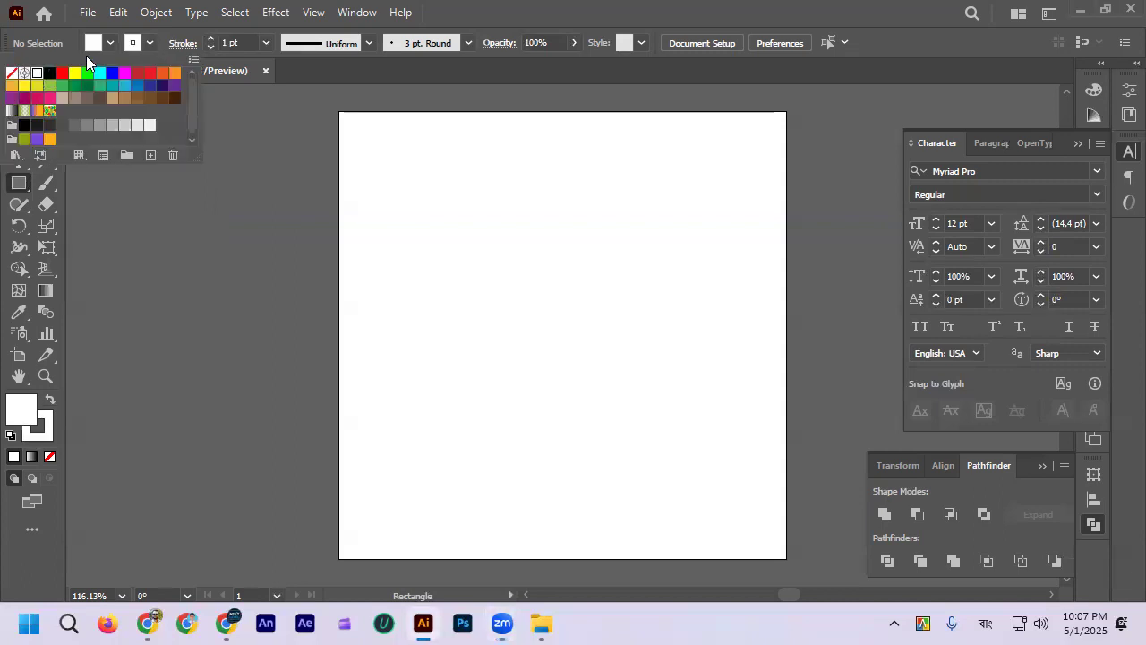
pyautogui.click(12, 73)
pyautogui.click(111, 43)
pyautogui.click(112, 43)
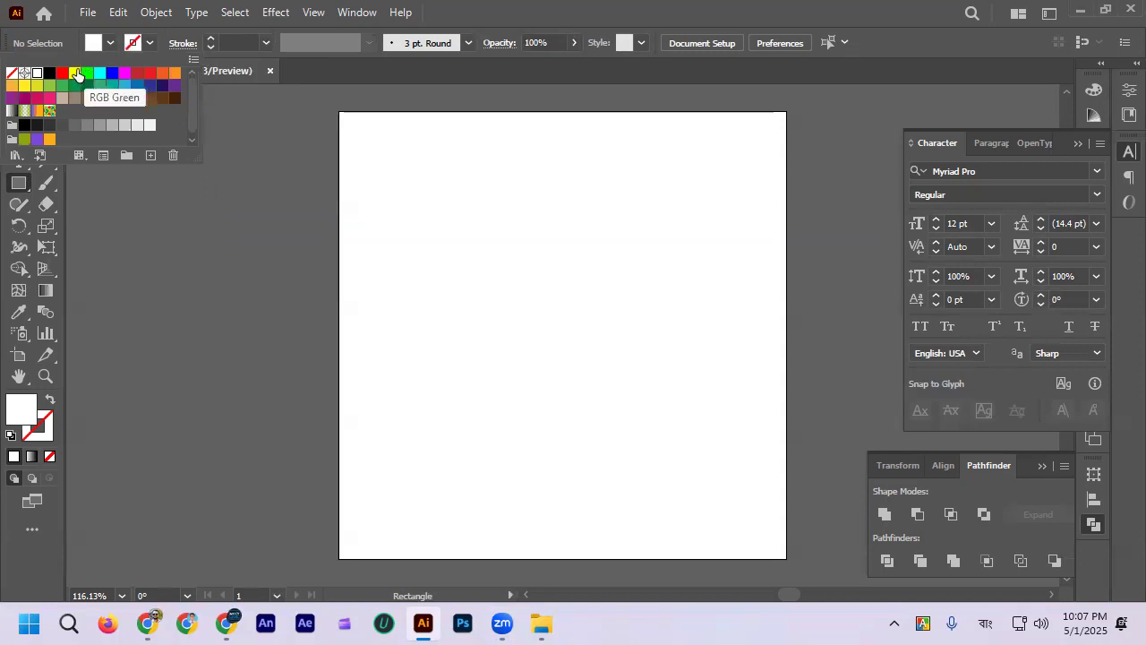
pyautogui.click(112, 72)
pyautogui.click(93, 43)
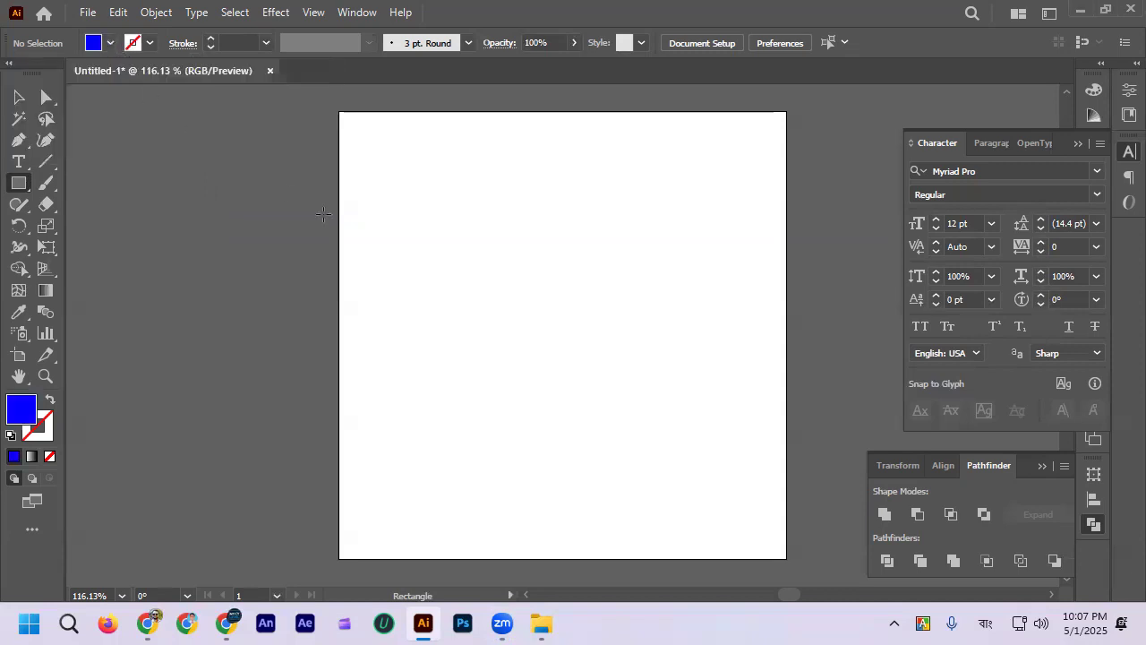
pyautogui.moveTo(410, 221); pyautogui.dragTo(560, 367)
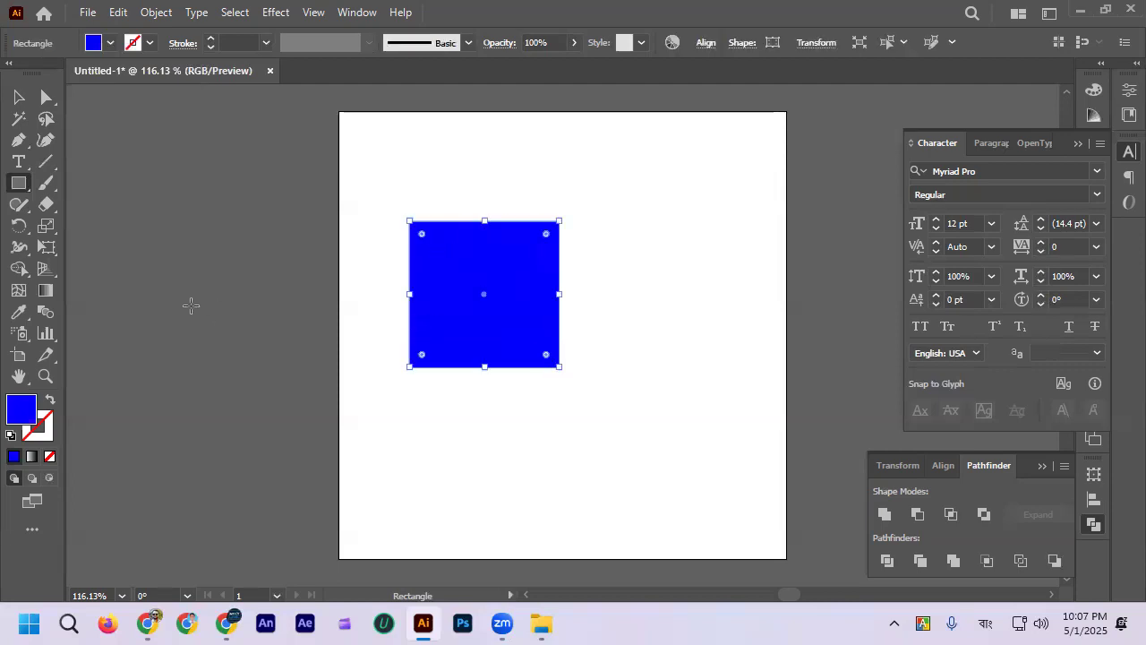
# Step: Draw a three-sided polygon beside the artboard with the Polygon tool and fill it black
pyautogui.click(19, 184)
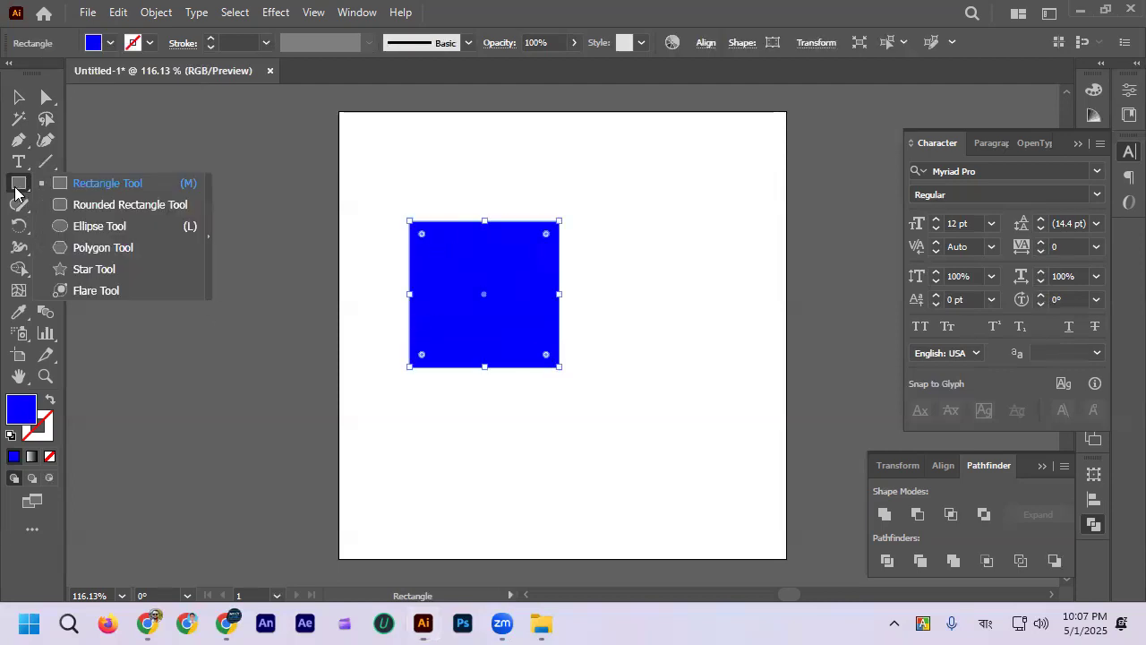
pyautogui.click(103, 248)
pyautogui.moveTo(215, 236); pyautogui.dragTo(298, 283)
pyautogui.press('Down')
pyautogui.press('Down')
pyautogui.press('Down')
pyautogui.click(111, 44)
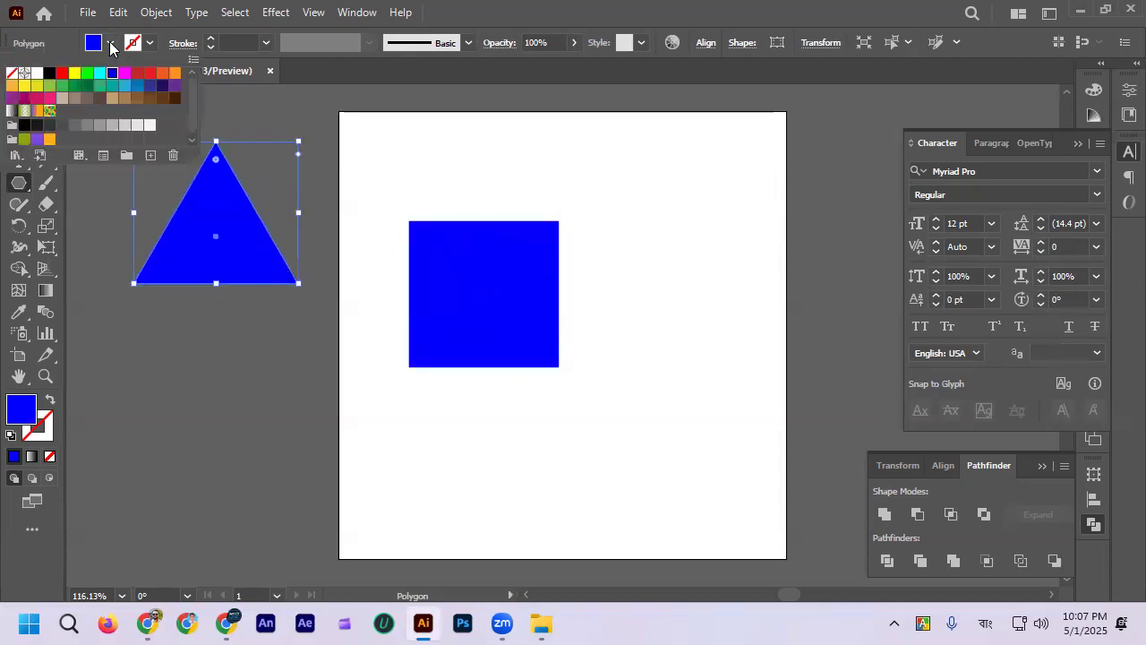
pyautogui.click(49, 74)
pyautogui.click(110, 44)
pyautogui.click(19, 97)
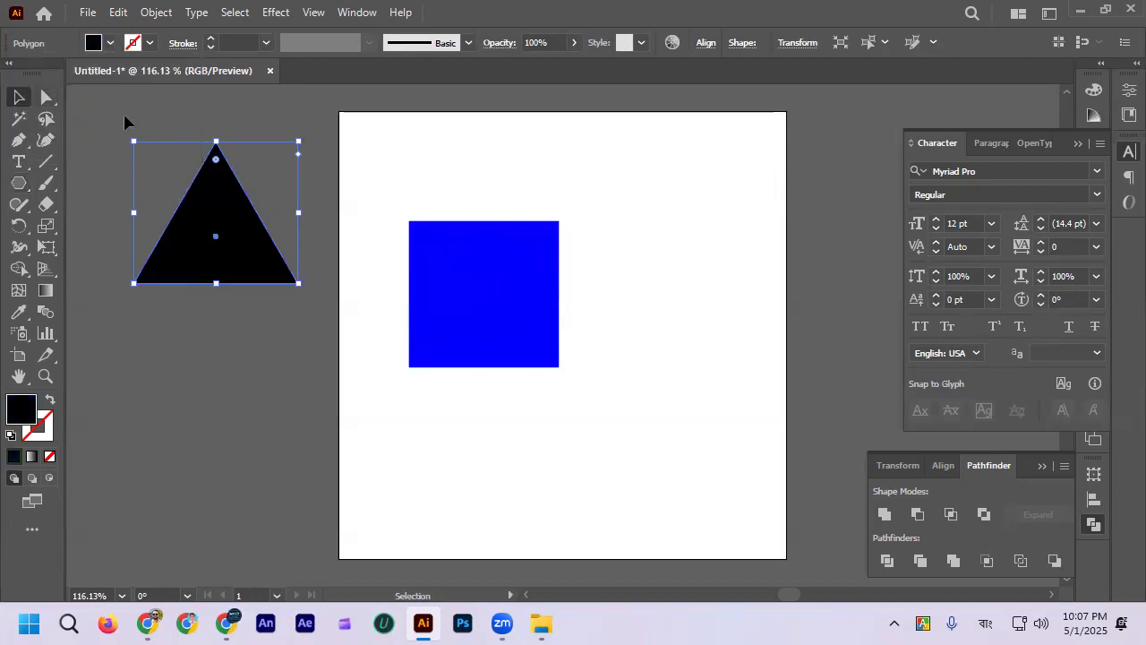
pyautogui.click(111, 111)
# Step: Place the black triangle over the blue square's top edge as a roof and scale it to overhang both sides
pyautogui.moveTo(218, 201); pyautogui.dragTo(487, 146)
pyautogui.moveTo(566, 159); pyautogui.dragTo(535, 157)
pyautogui.click(609, 221)
pyautogui.scroll(2, 608, 227)
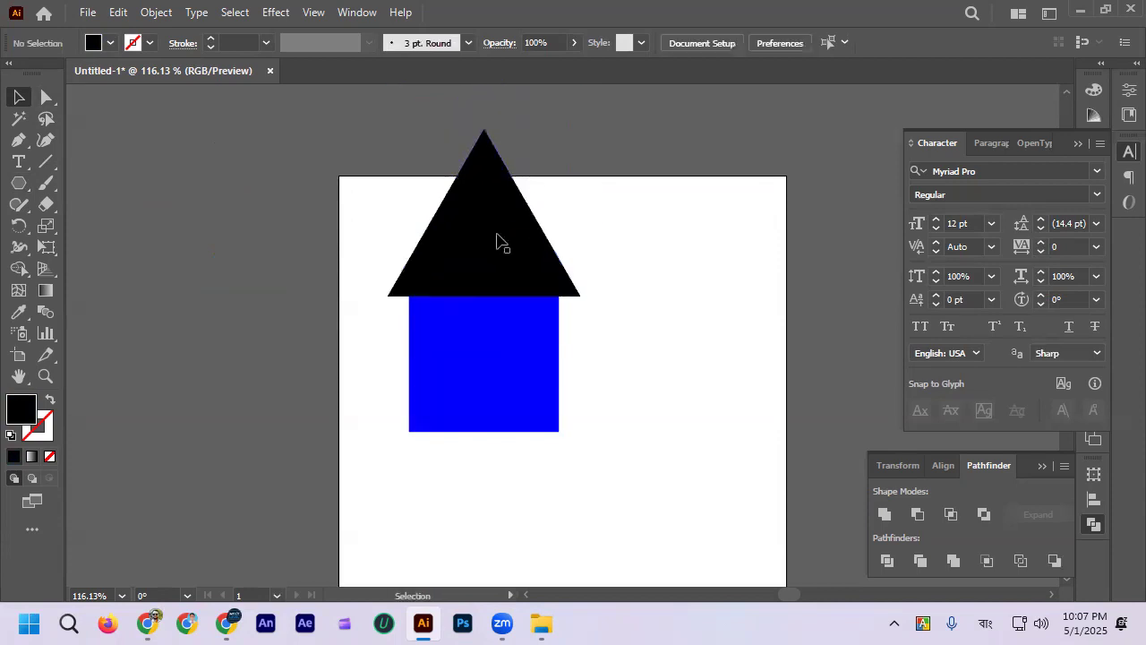
# Step: Duplicate the whole house to the right of the original
pyautogui.hotkey('ctrl', 'a')
pyautogui.scroll(-2, 504, 309)
pyautogui.moveTo(469, 302); pyautogui.dragTo(678, 317)
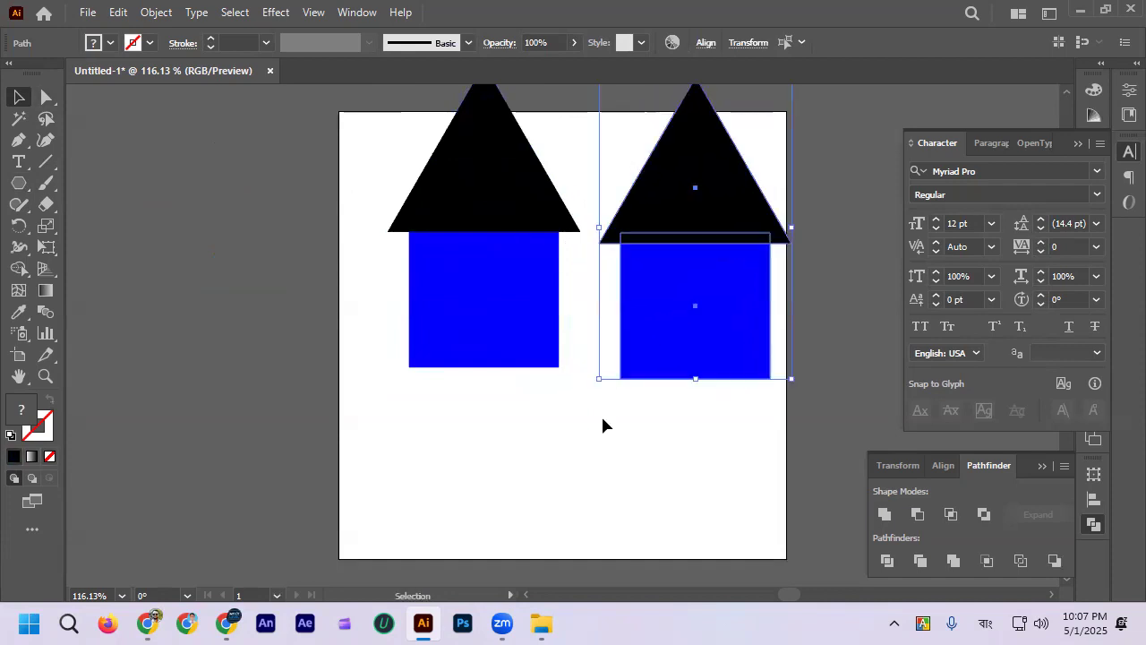
pyautogui.click(601, 422)
pyautogui.hscroll(2, 588, 421)
pyautogui.scroll(2, 588, 417)
pyautogui.click(622, 243)
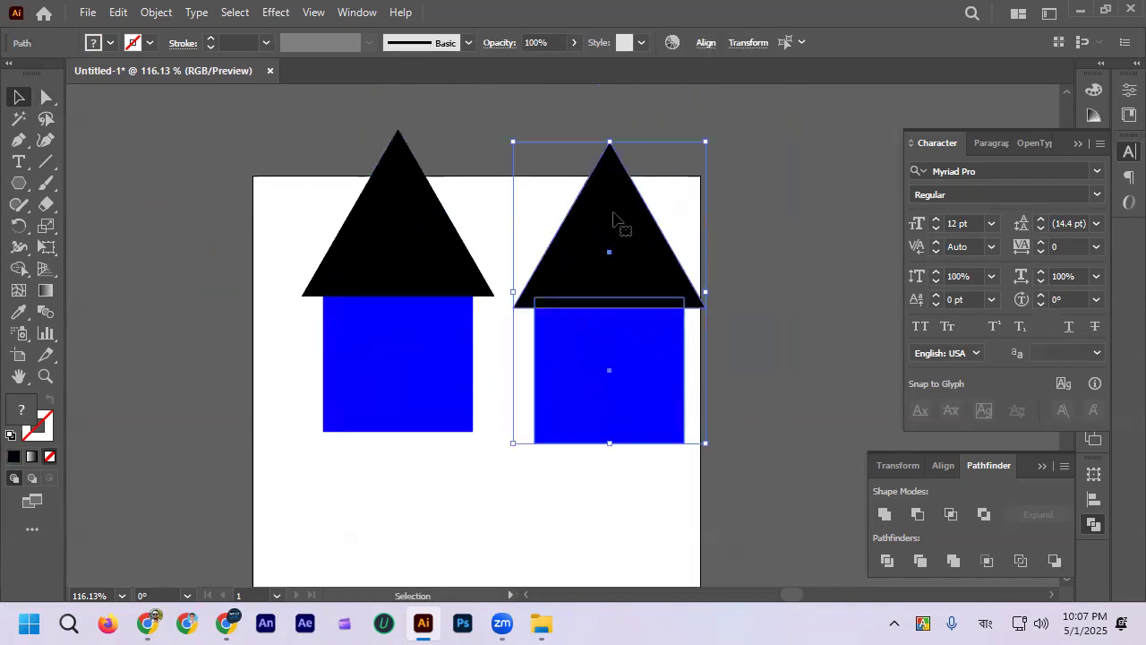
# Step: Flatten the copied house to less than half its height and raise it beside the original
pyautogui.moveTo(609, 141); pyautogui.dragTo(635, 317)
pyautogui.click(601, 253)
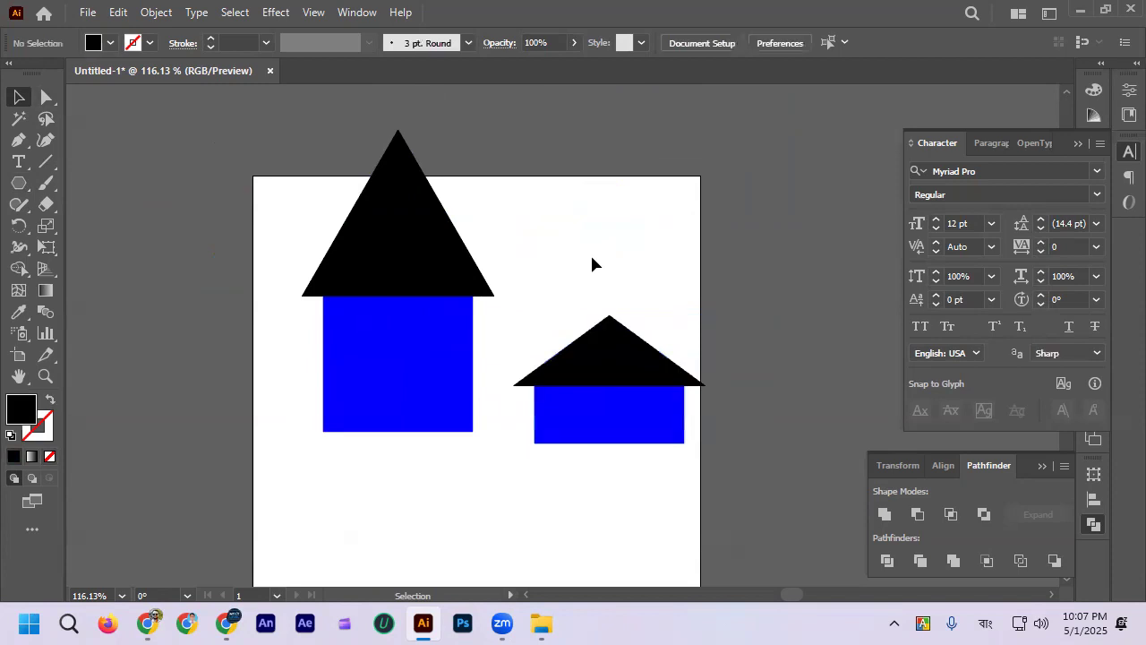
pyautogui.moveTo(667, 457); pyautogui.dragTo(668, 457)
pyautogui.moveTo(648, 392); pyautogui.dragTo(647, 324)
pyautogui.click(619, 433)
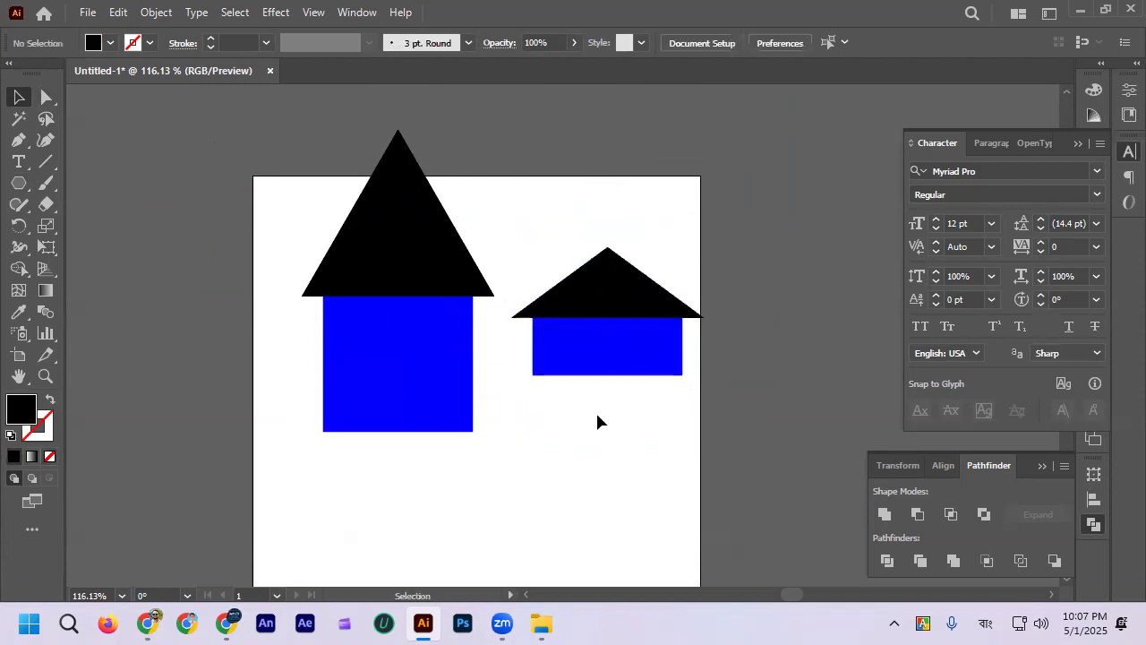
pyautogui.click(445, 260)
pyautogui.moveTo(615, 271)
pyautogui.mouseDown()
pyautogui.moveTo(653, 328)
pyautogui.moveTo(608, 259)
pyautogui.mouseUp()
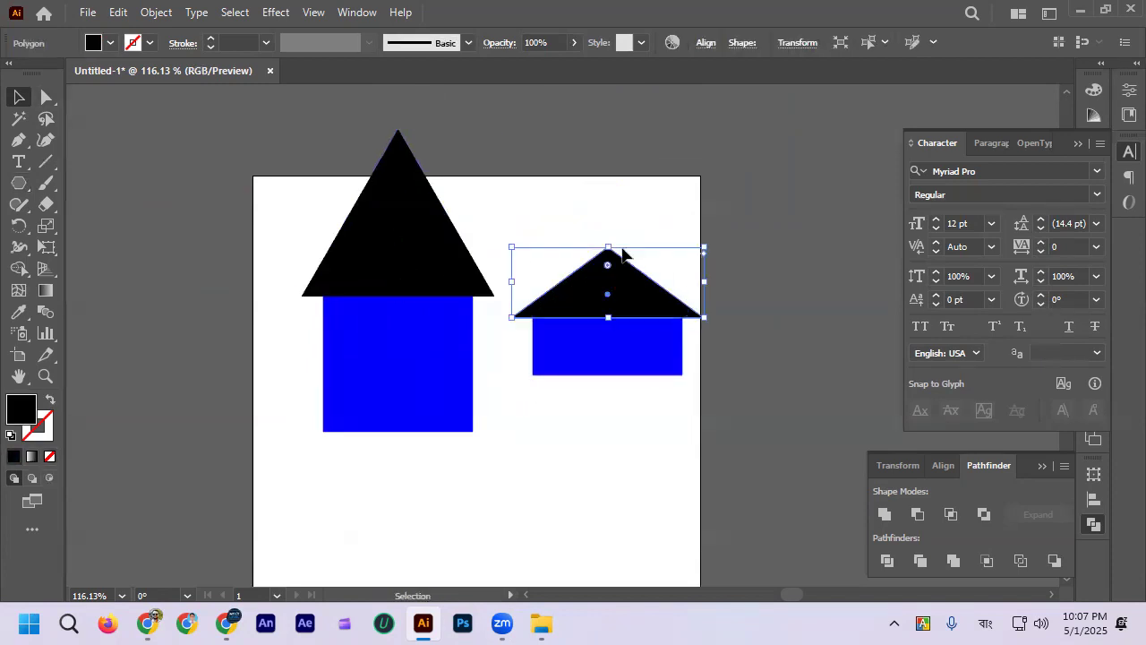
pyautogui.click(564, 406)
pyautogui.moveTo(550, 215); pyautogui.dragTo(719, 413)
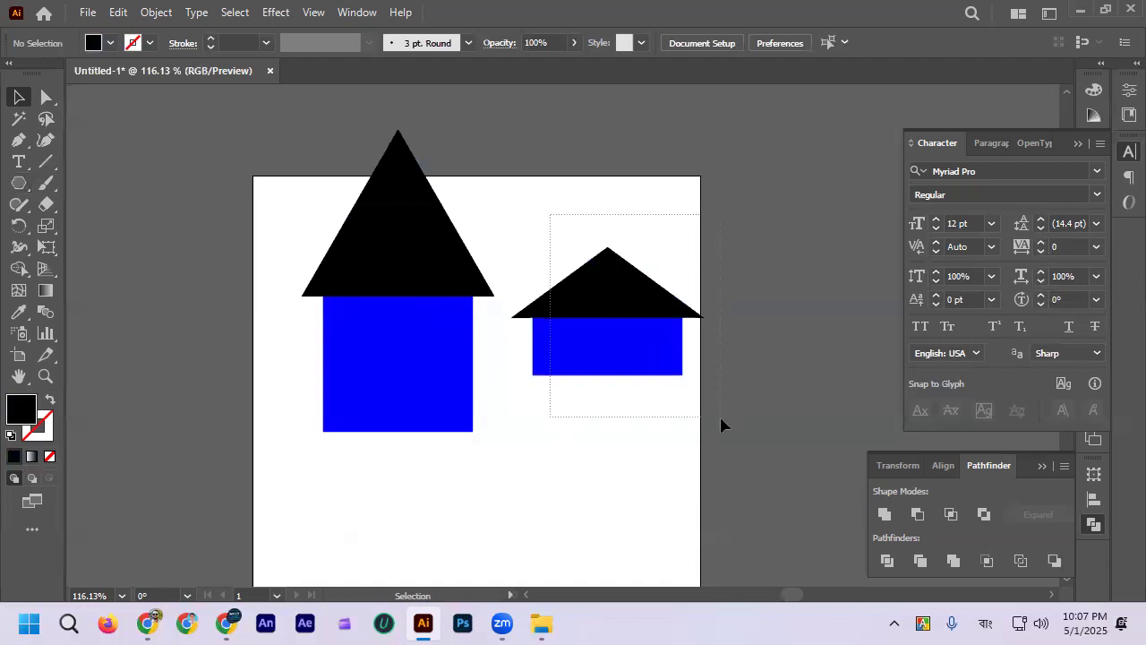
pyautogui.click(655, 437)
# Step: Move the tall house down so that its roof lies fully inside the artboard
pyautogui.scroll(-1, 517, 365)
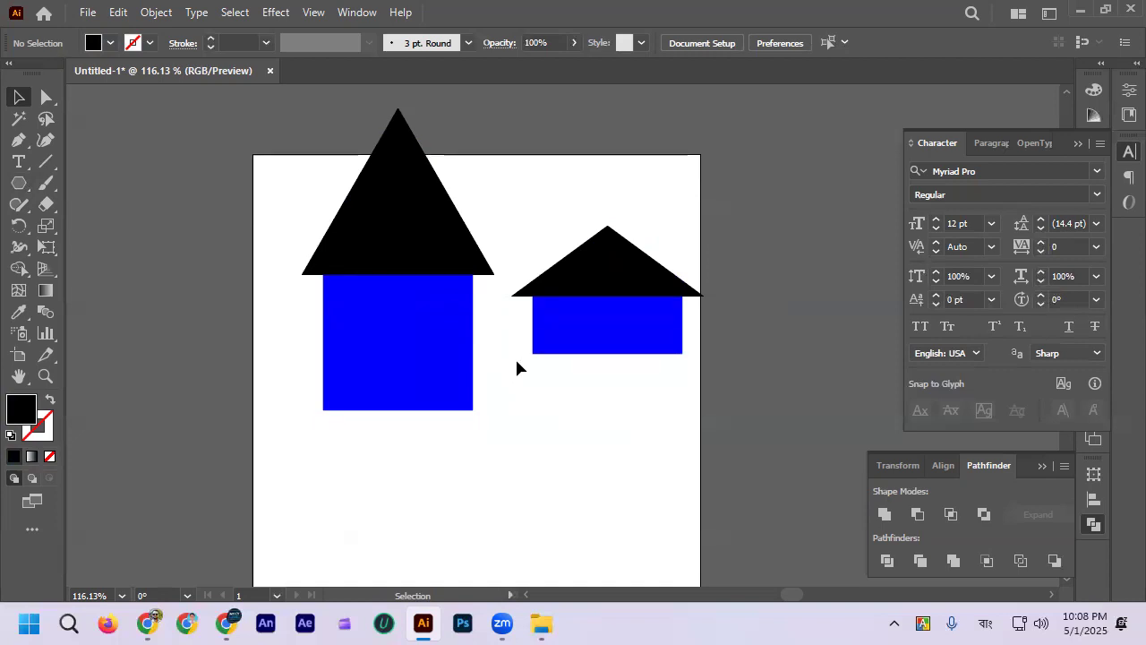
pyautogui.scroll(-1, 517, 367)
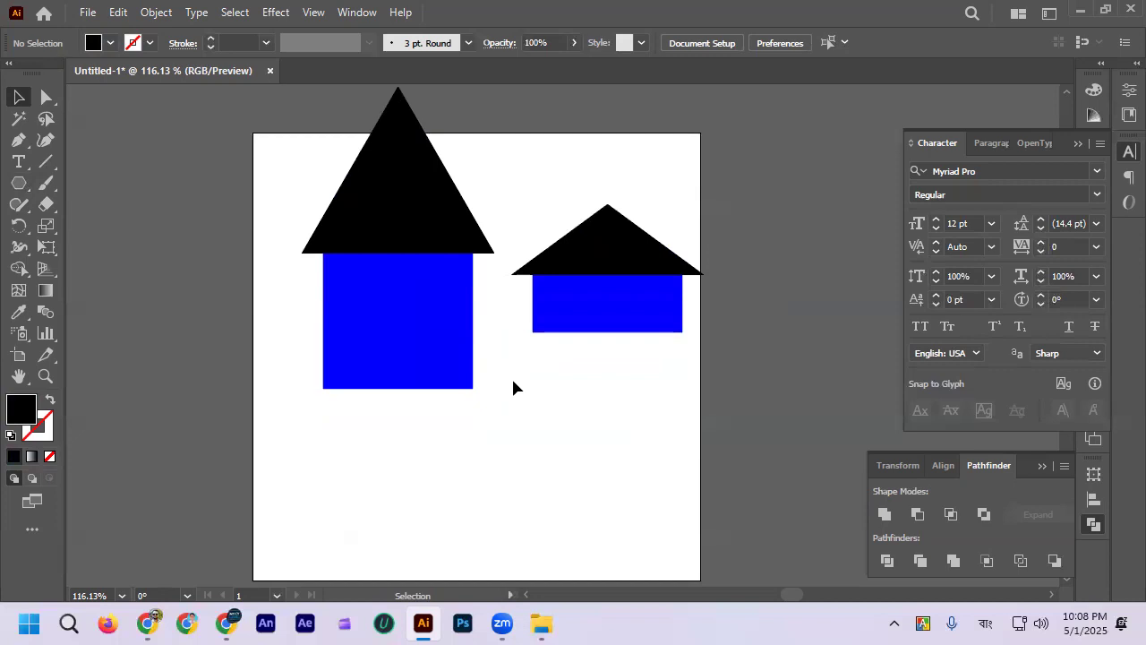
pyautogui.moveTo(290, 169); pyautogui.dragTo(403, 397)
pyautogui.click(576, 448)
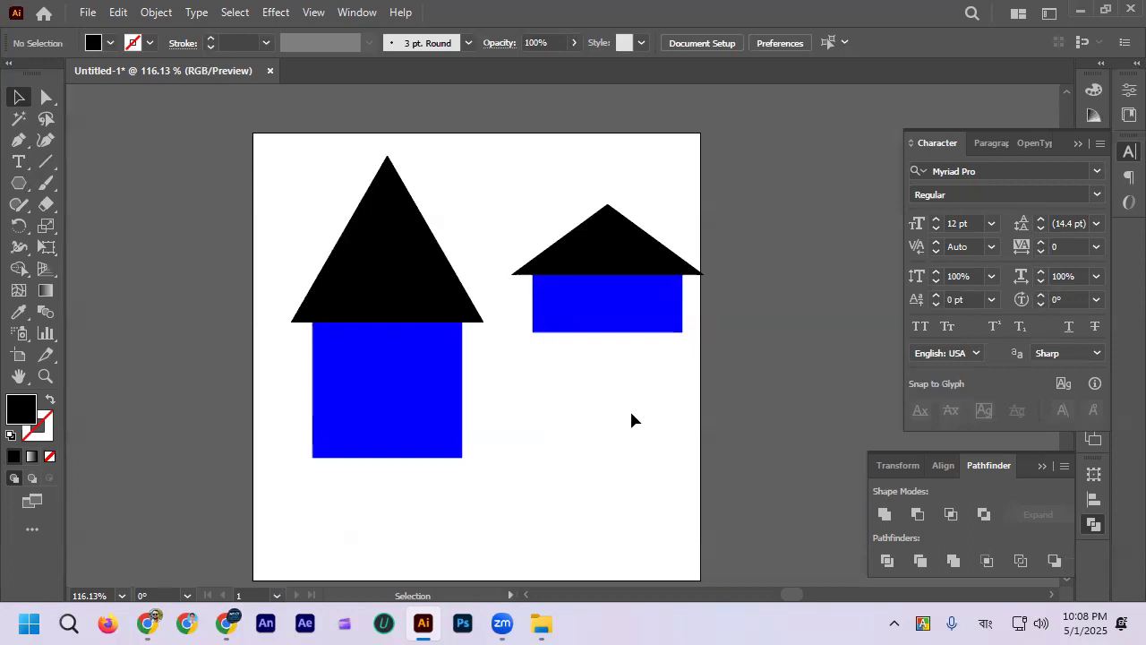
# Step: Delete the flattened house copy
pyautogui.scroll(-1, 632, 419)
pyautogui.moveTo(515, 154); pyautogui.dragTo(694, 338)
pyautogui.press('Delete')
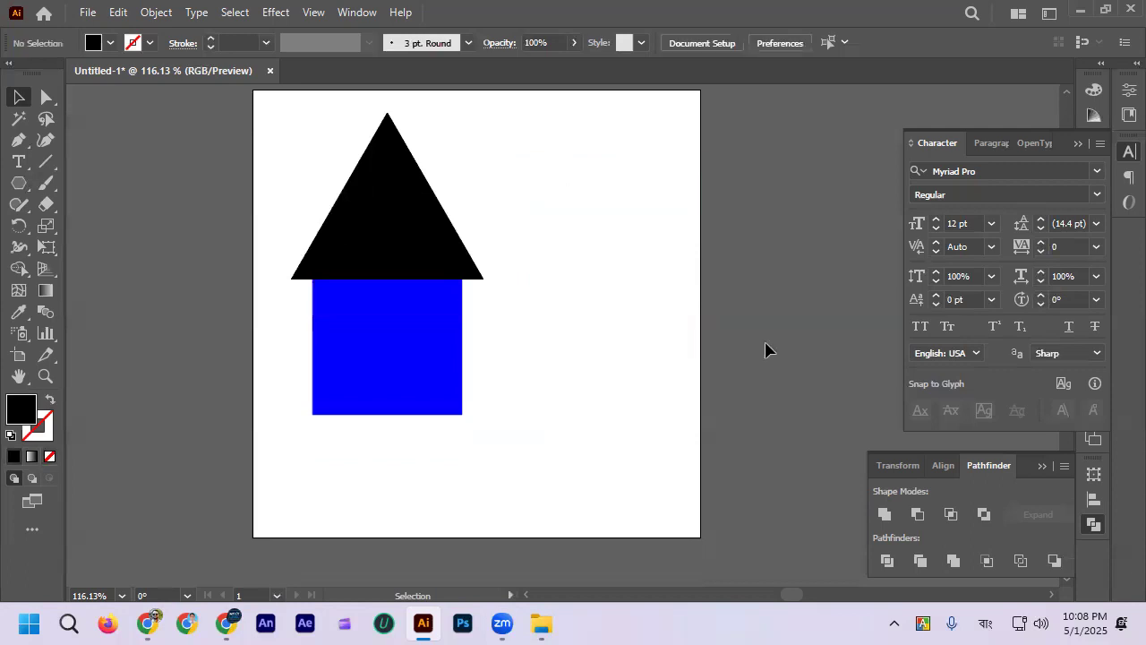
# Step: Duplicate the tall house horizontally to the right, level with the original
pyautogui.keyDown('alt'); pyautogui.moveTo(370, 311); pyautogui.dragTo(582, 311); pyautogui.keyUp('alt')
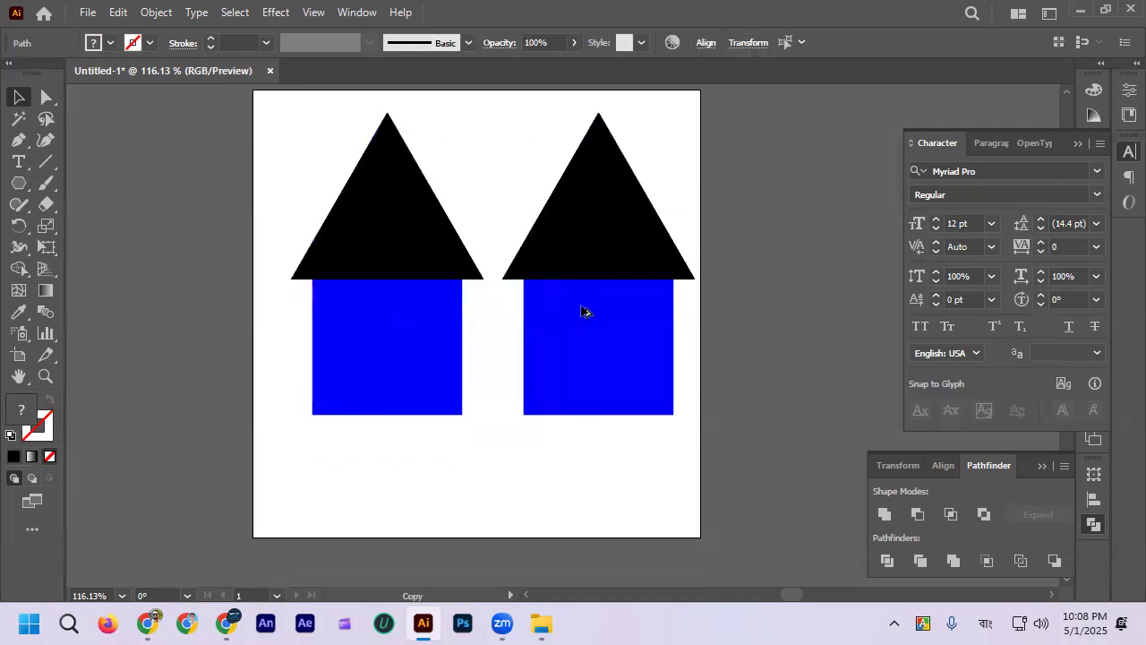
pyautogui.click(485, 420)
pyautogui.scroll(3, 399, 288)
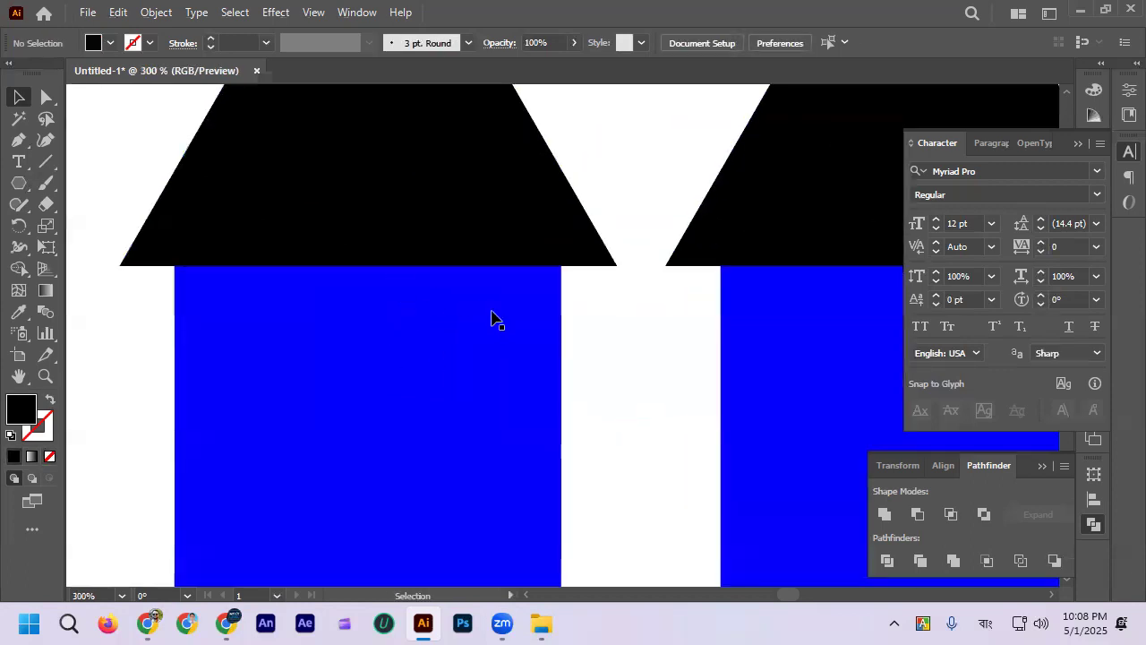
pyautogui.scroll(-2, 493, 311)
pyautogui.scroll(1, 454, 258)
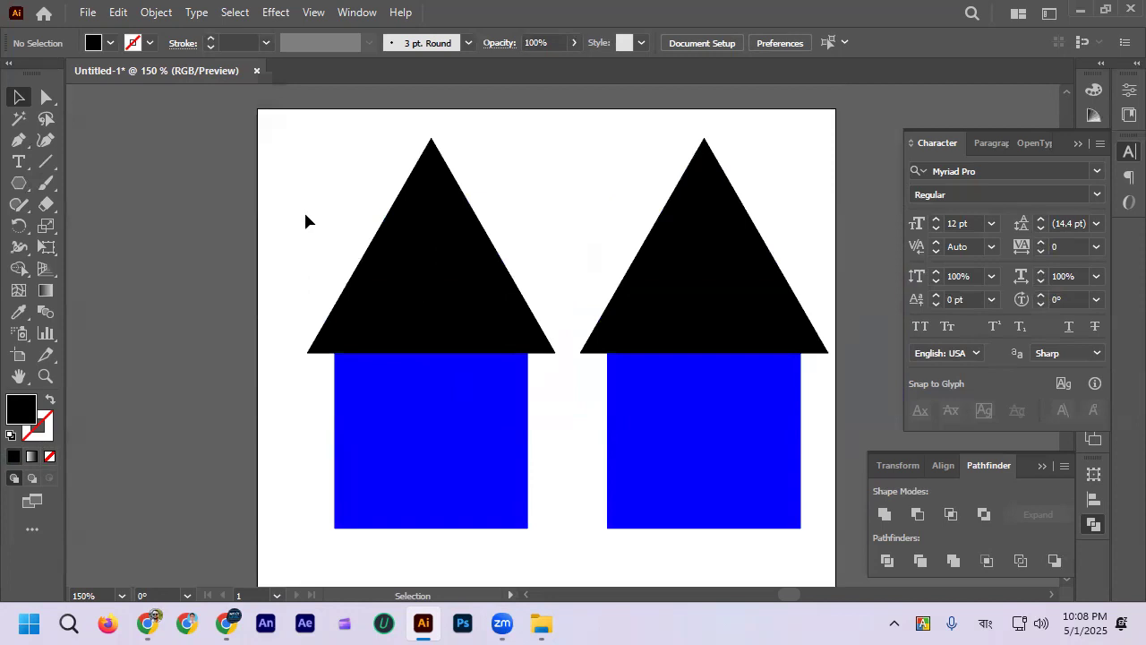
pyautogui.scroll(-1, 468, 295)
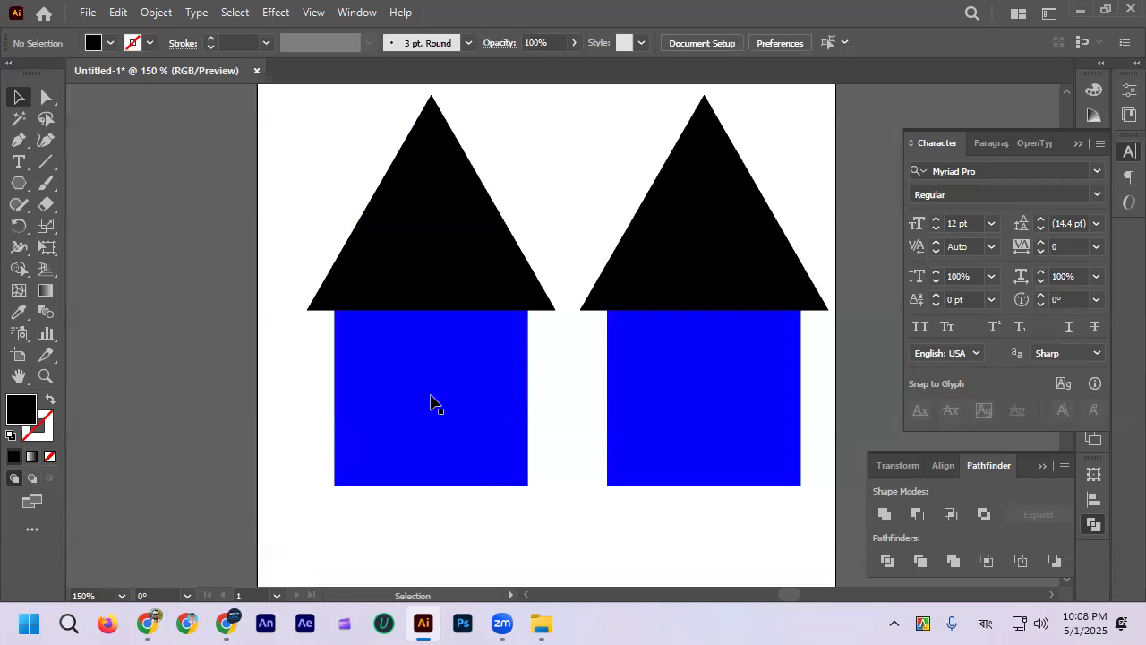
# Step: Select the left house's roof and square with the square as key object, and view the alignment options
pyautogui.click(474, 427)
pyautogui.click(558, 415)
pyautogui.click(486, 394)
pyautogui.click(452, 212)
pyautogui.moveTo(297, 187); pyautogui.dragTo(490, 469)
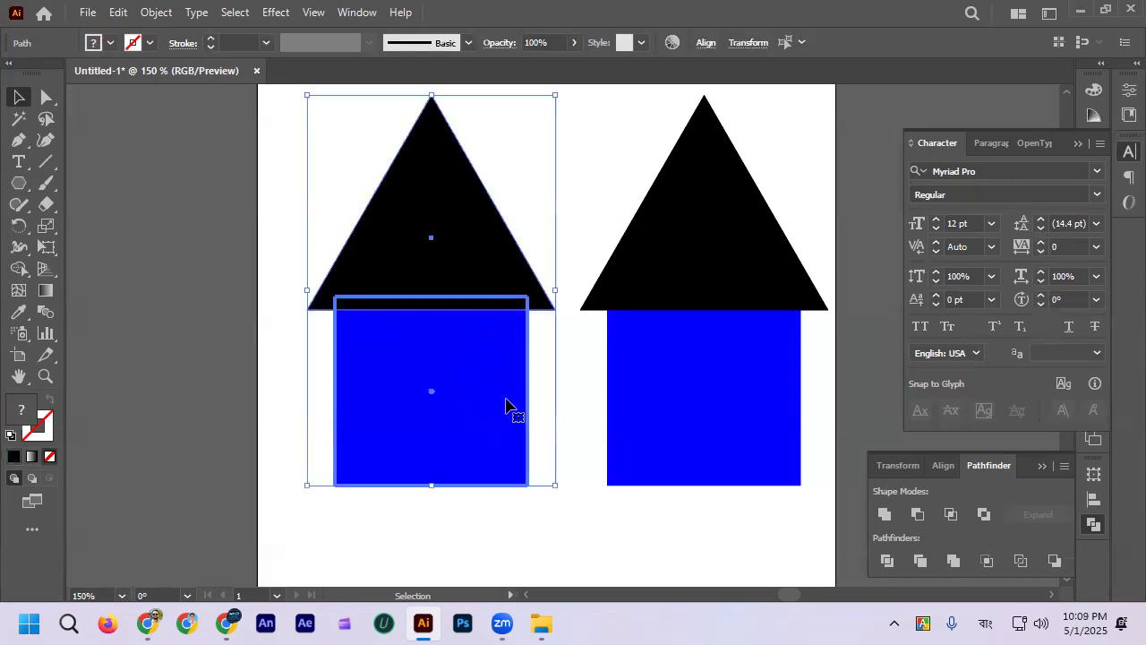
pyautogui.click(705, 43)
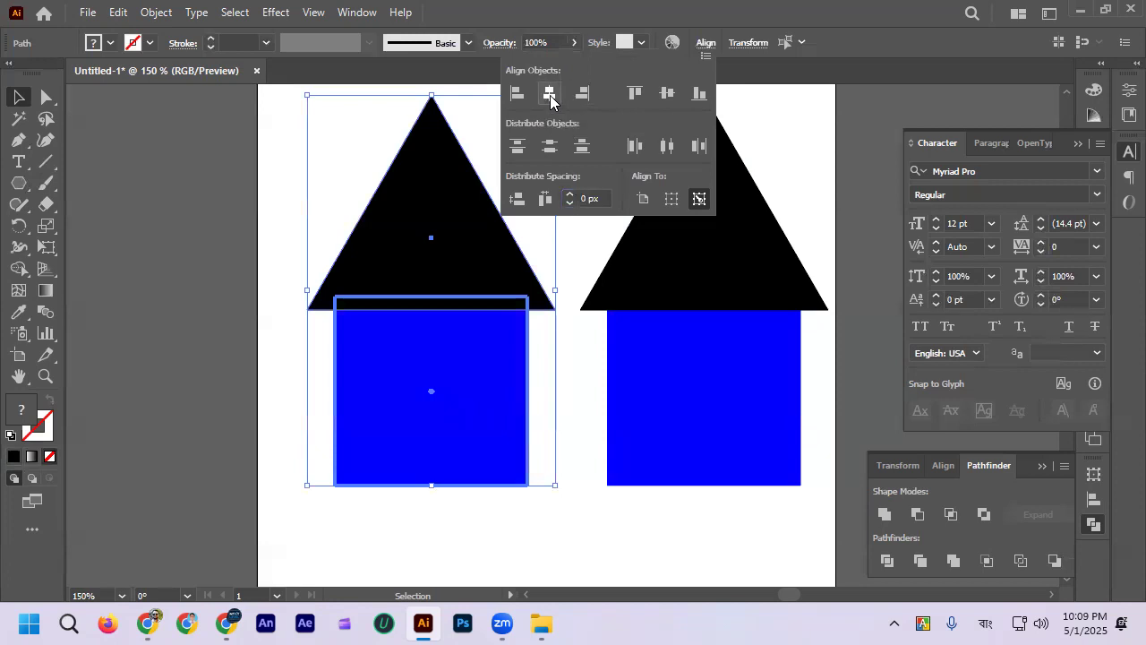
pyautogui.click(376, 119)
pyautogui.scroll(1, 395, 149)
pyautogui.scroll(-1, 395, 148)
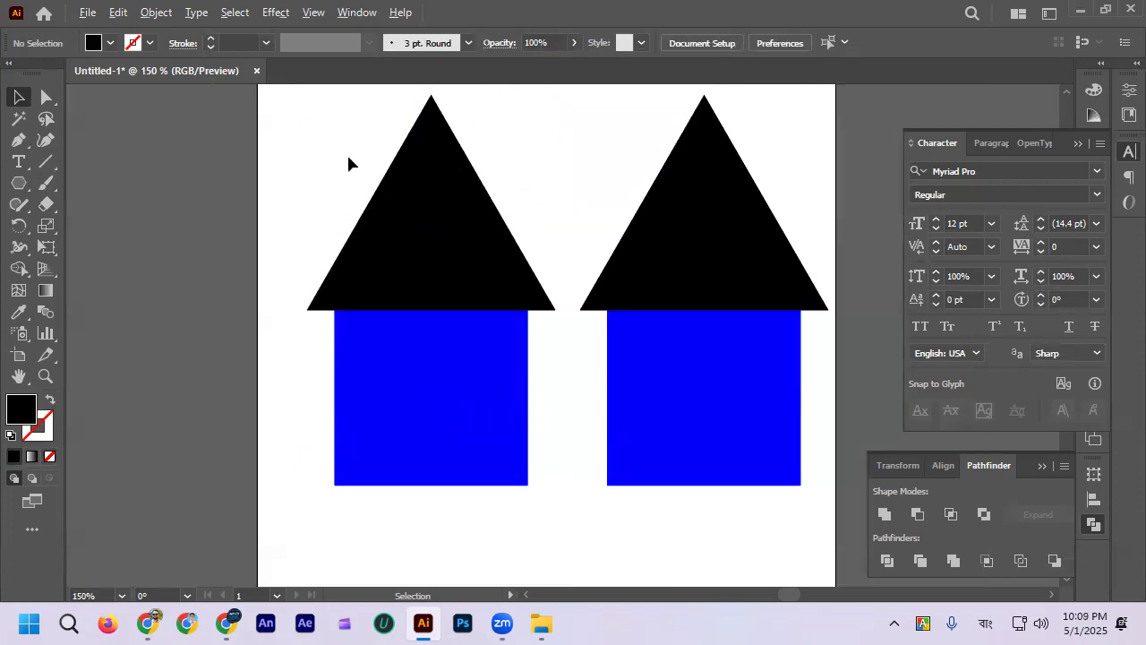
# Step: Shift the left house's roof slightly to the left so it sits off-center on its square
pyautogui.moveTo(506, 436); pyautogui.dragTo(530, 397)
pyautogui.click(538, 235)
pyautogui.scroll(-2, 486, 354)
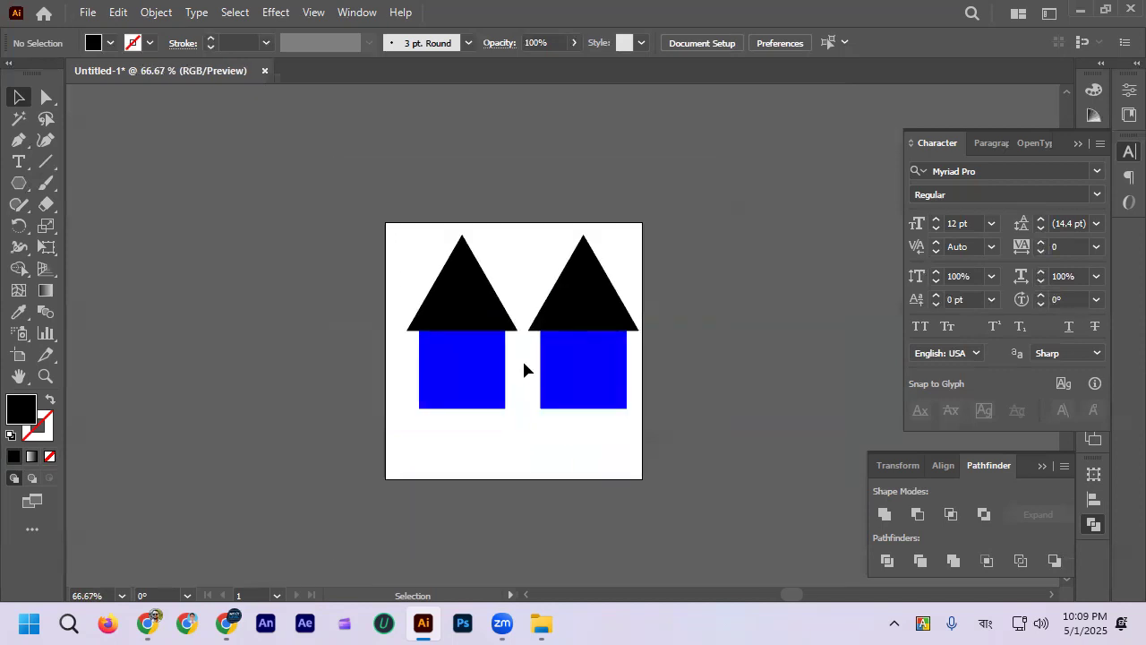
pyautogui.scroll(2, 523, 369)
pyautogui.scroll(1, 520, 363)
pyautogui.scroll(-2, 516, 356)
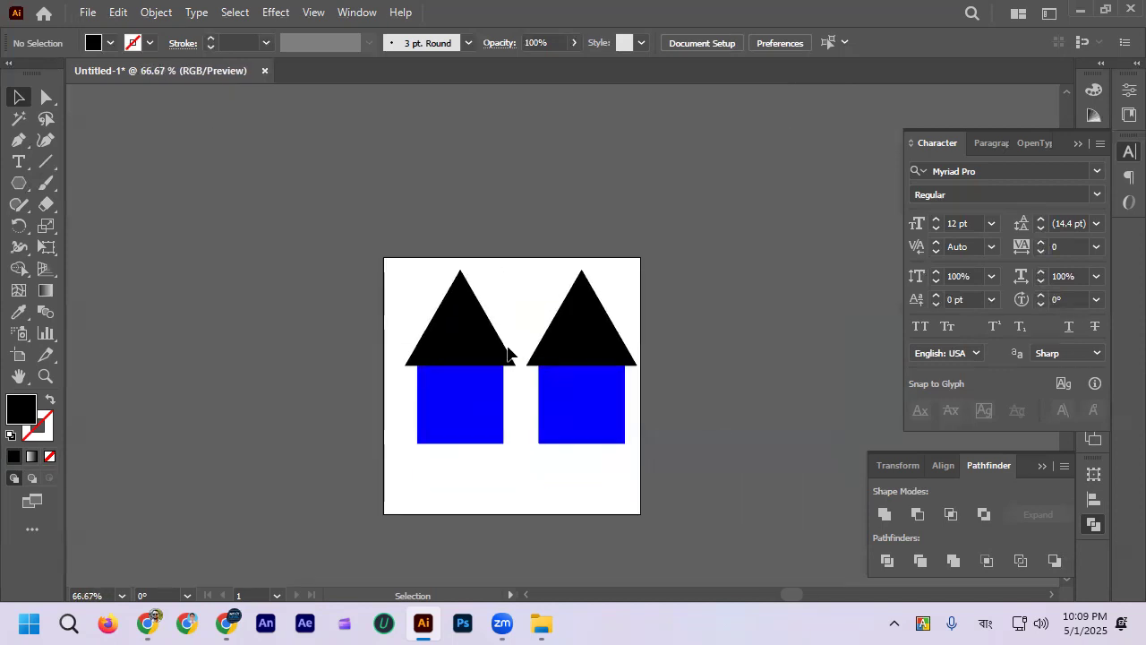
pyautogui.scroll(2, 513, 354)
pyautogui.moveTo(484, 317); pyautogui.dragTo(468, 314)
pyautogui.click(550, 253)
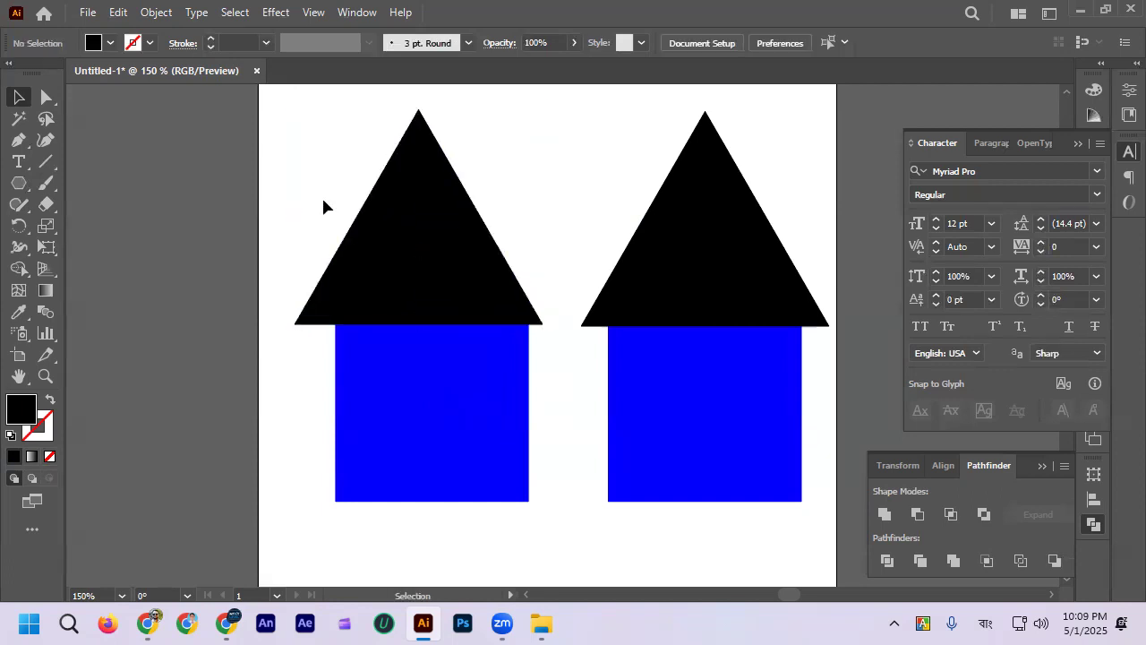
# Step: Align the left house's roof and square to each other on their horizontal centers
pyautogui.moveTo(325, 206); pyautogui.dragTo(554, 419)
pyautogui.click(706, 43)
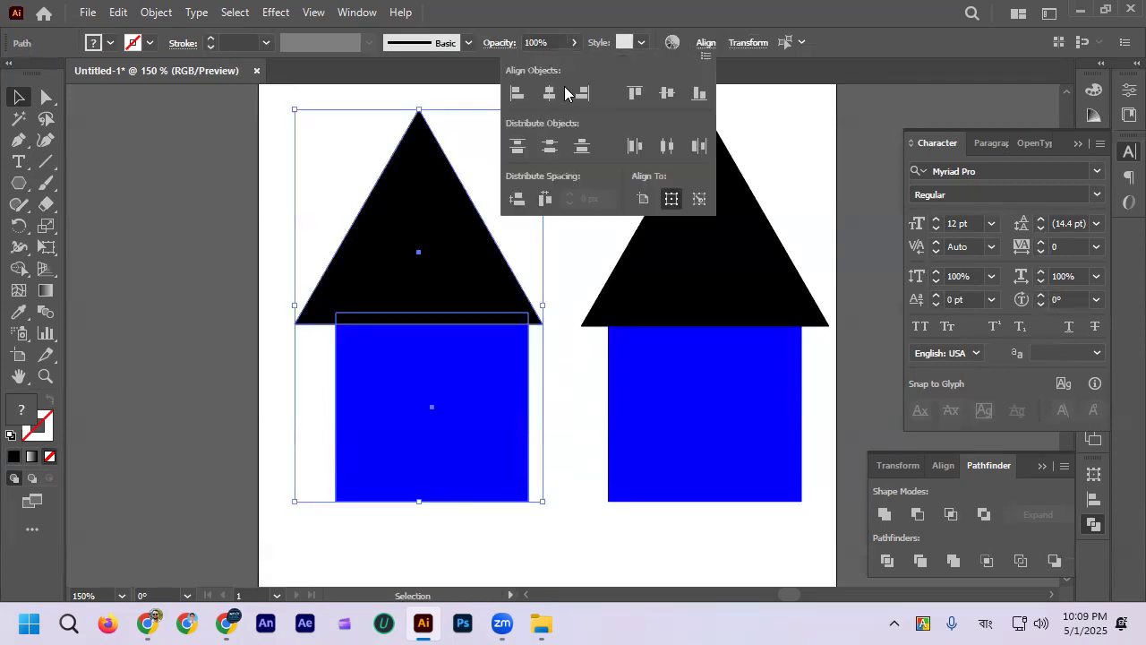
pyautogui.click(553, 94)
pyautogui.click(591, 297)
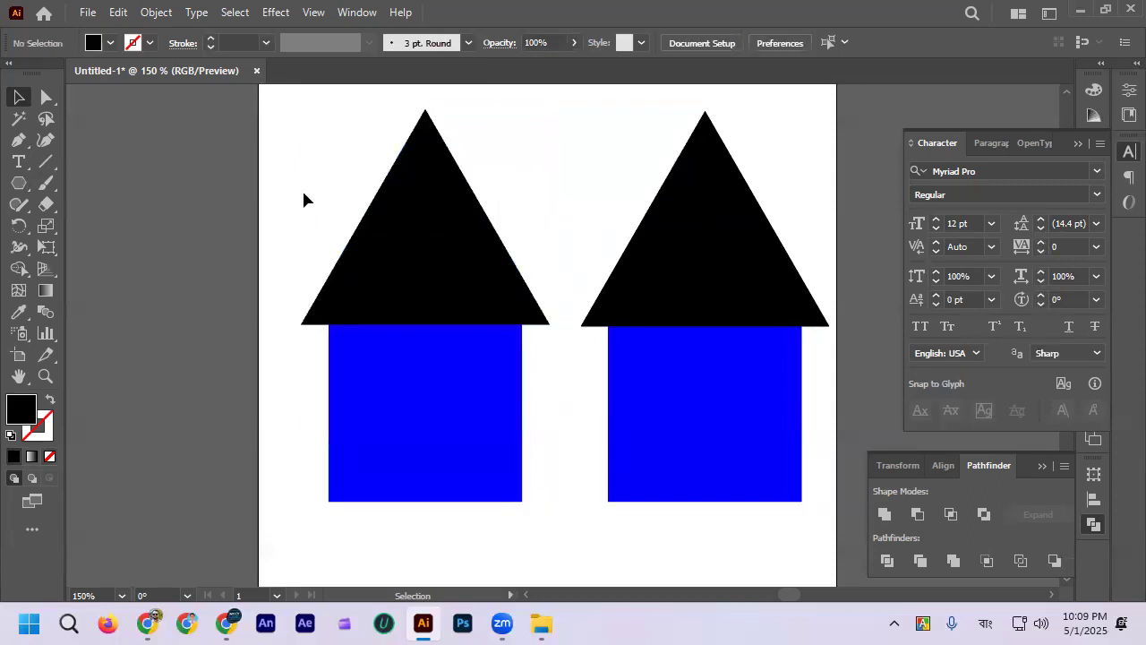
pyautogui.moveTo(299, 197); pyautogui.dragTo(406, 316)
pyautogui.click(508, 230)
pyautogui.click(314, 13)
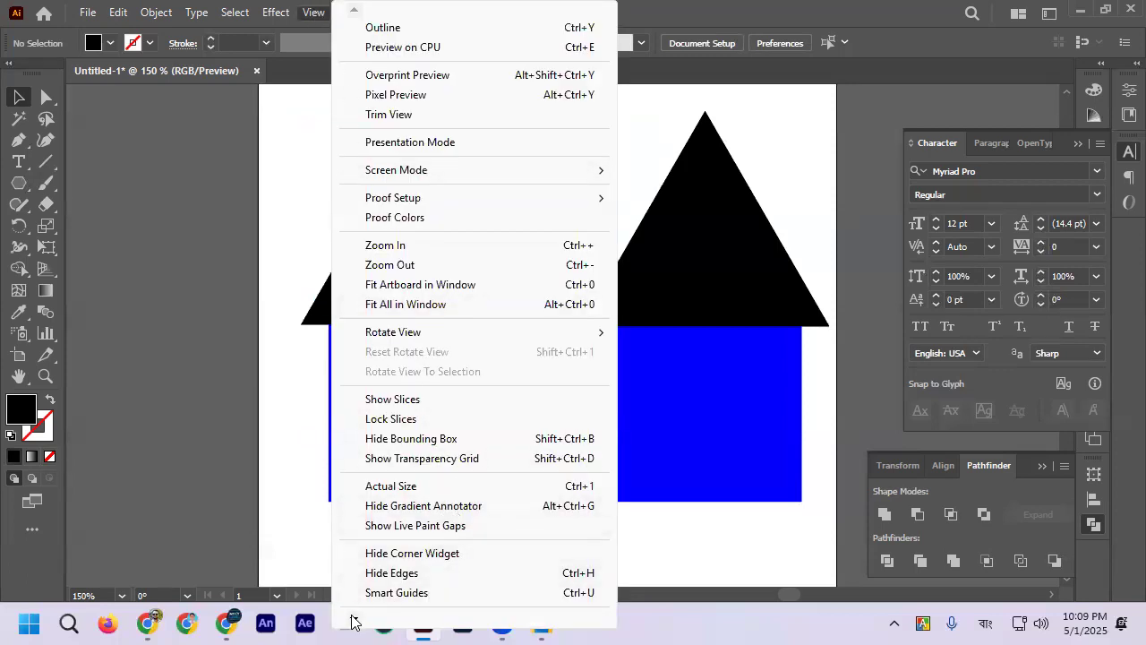
pyautogui.moveTo(352, 621)
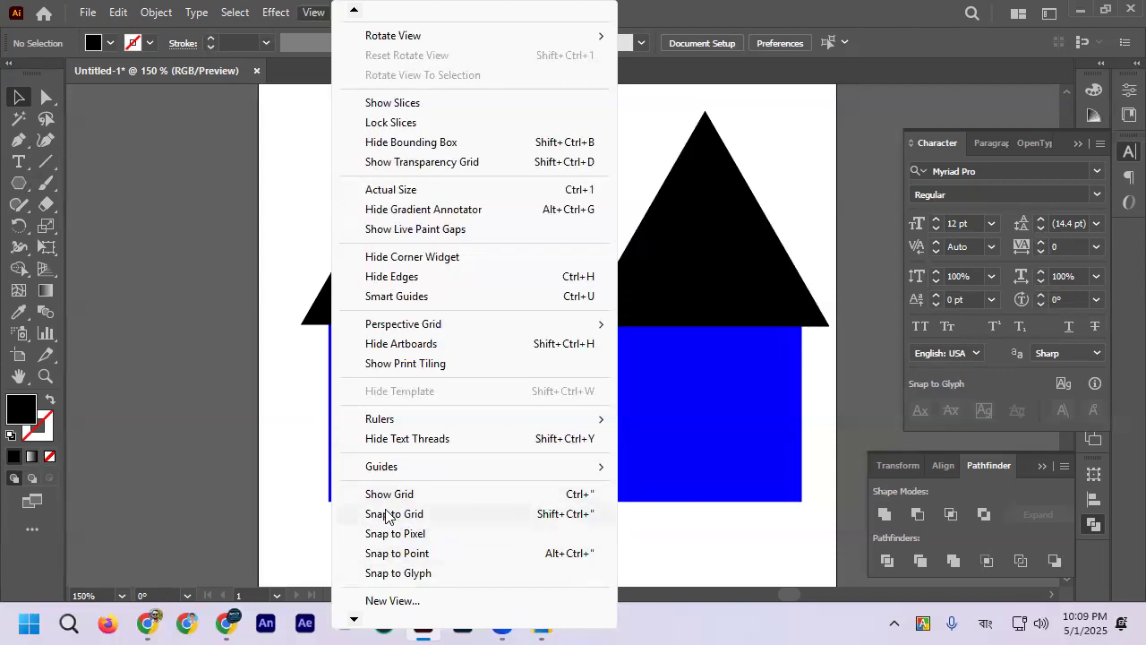
pyautogui.click(263, 435)
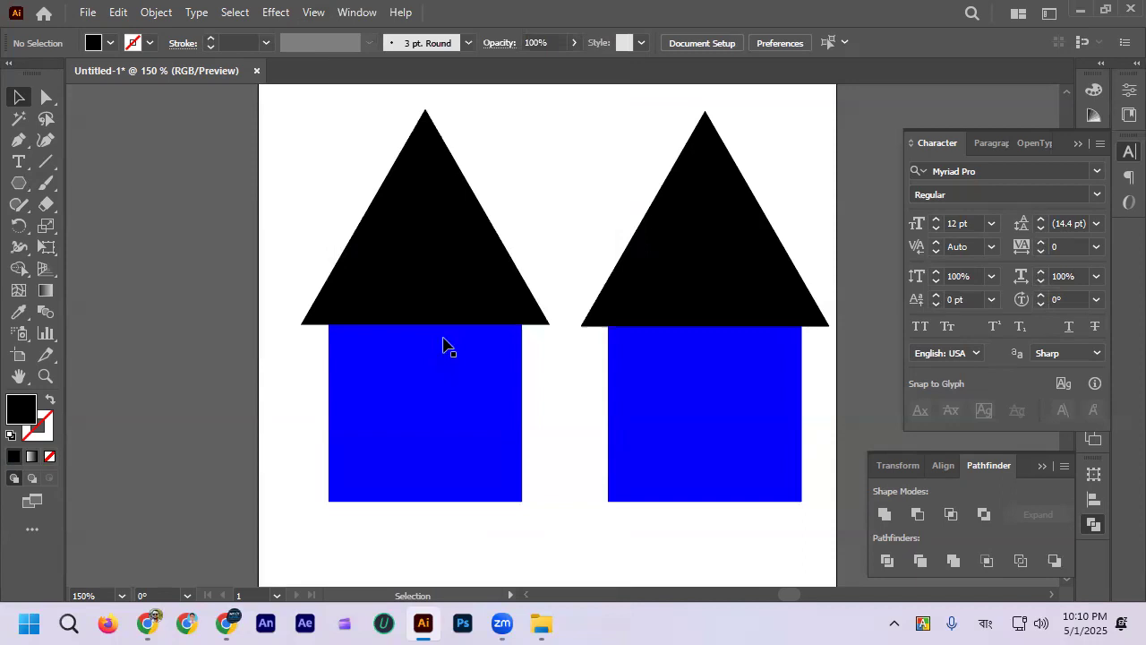
# Step: Move both black triangle roofs off their blue squares, one beyond the artboard's left edge and the other beyond its right edge
pyautogui.moveTo(468, 299); pyautogui.dragTo(302, 243)
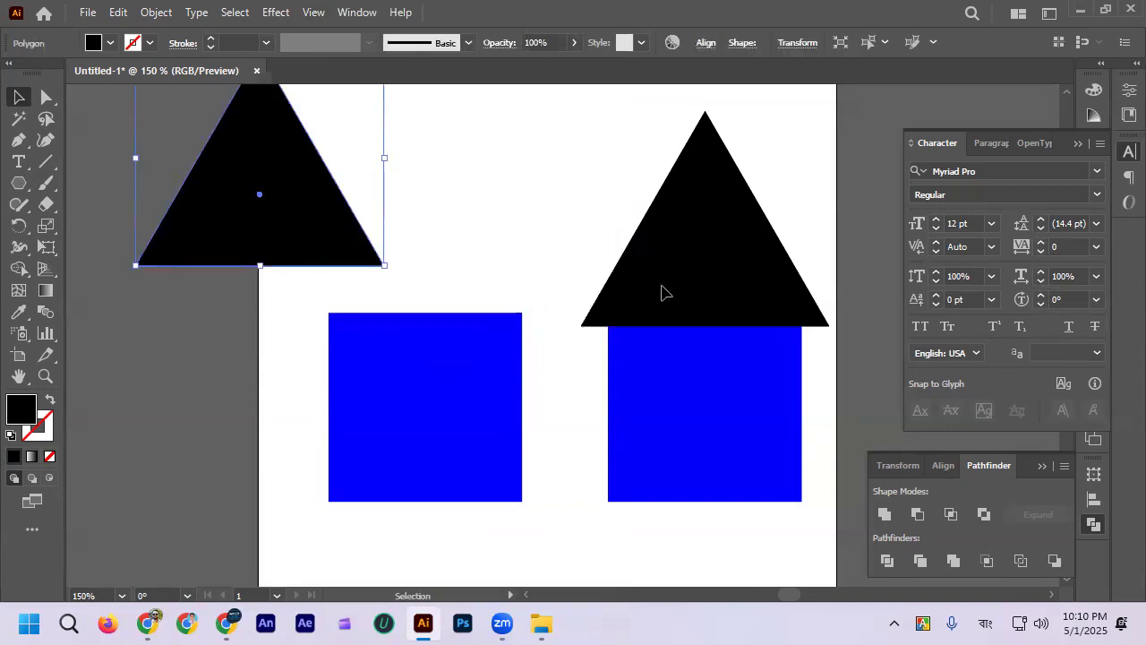
pyautogui.moveTo(660, 292); pyautogui.dragTo(719, 213)
pyautogui.scroll(2, 625, 358)
pyautogui.scroll(-1, 615, 350)
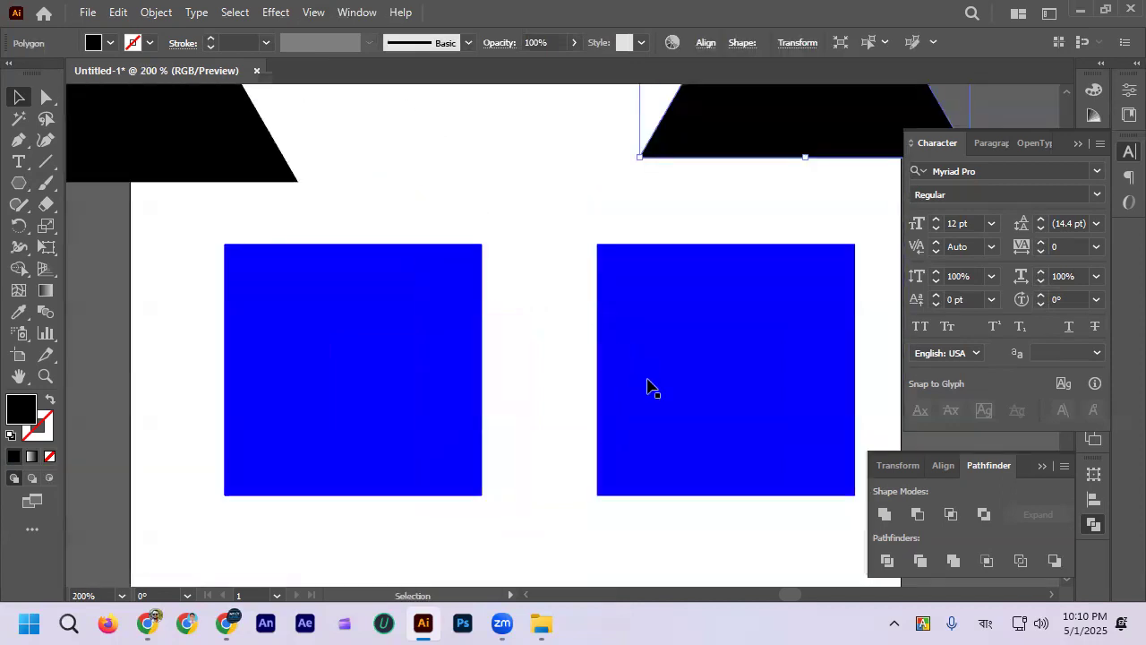
pyautogui.scroll(-2, 485, 257)
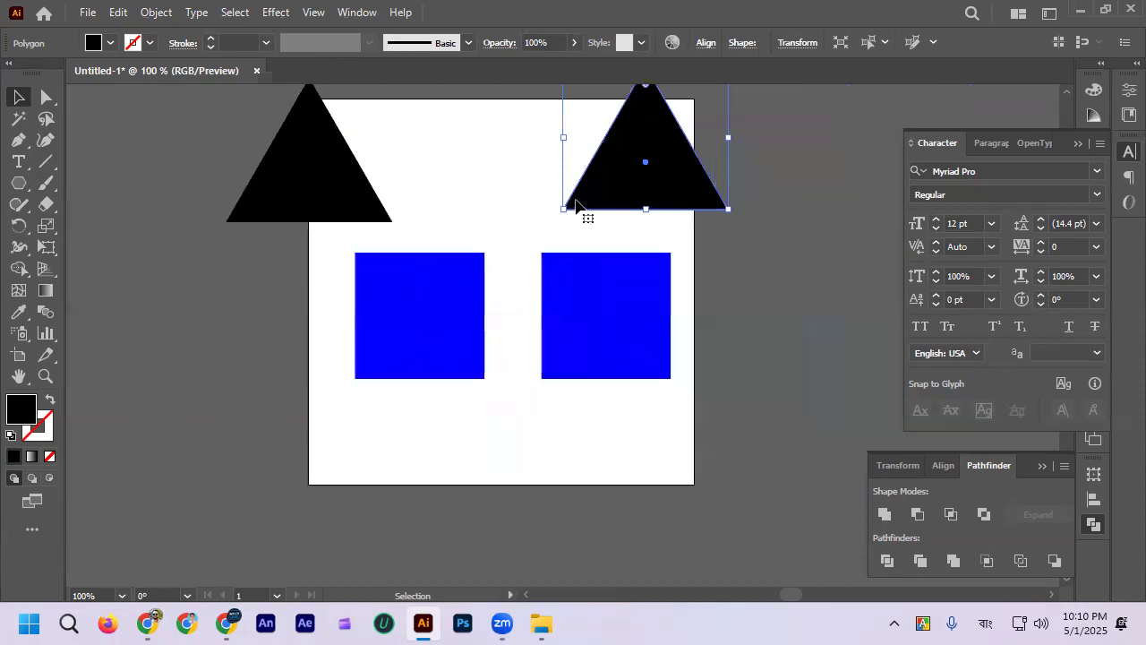
pyautogui.moveTo(580, 213); pyautogui.dragTo(735, 206)
pyautogui.scroll(1, 510, 259)
pyautogui.scroll(-1, 509, 259)
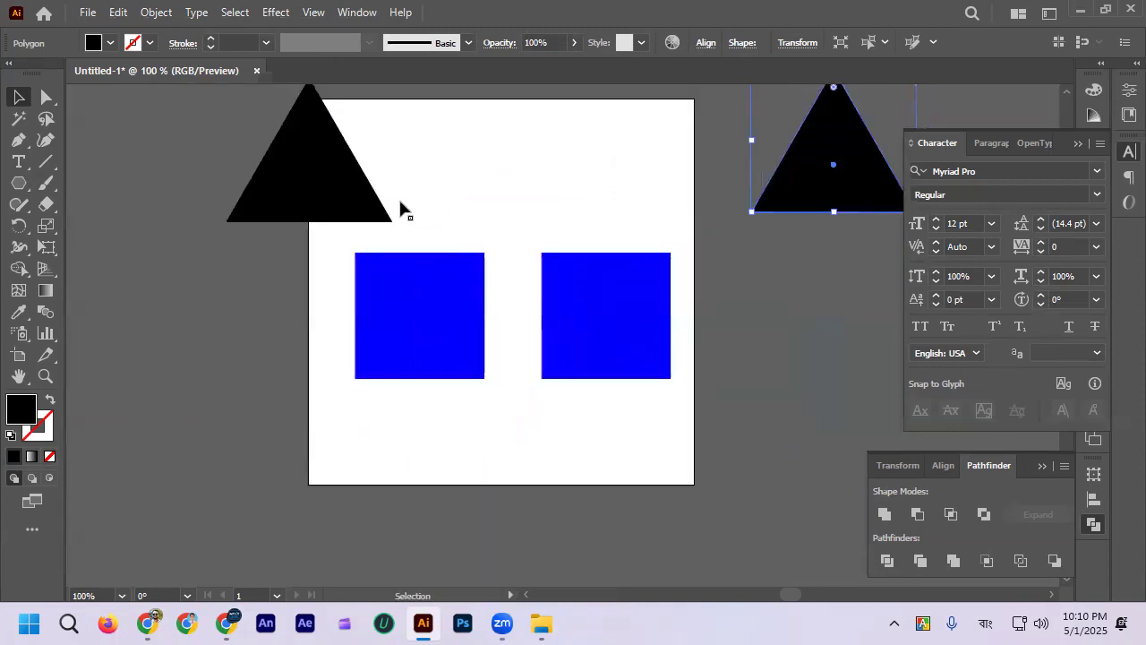
pyautogui.moveTo(355, 198); pyautogui.dragTo(288, 197)
pyautogui.click(309, 261)
# Step: Move the two blue squares closer together, leaving the right square slightly higher than the left one
pyautogui.scroll(1, 410, 302)
pyautogui.moveTo(453, 314); pyautogui.dragTo(473, 335)
pyautogui.moveTo(635, 320); pyautogui.dragTo(607, 324)
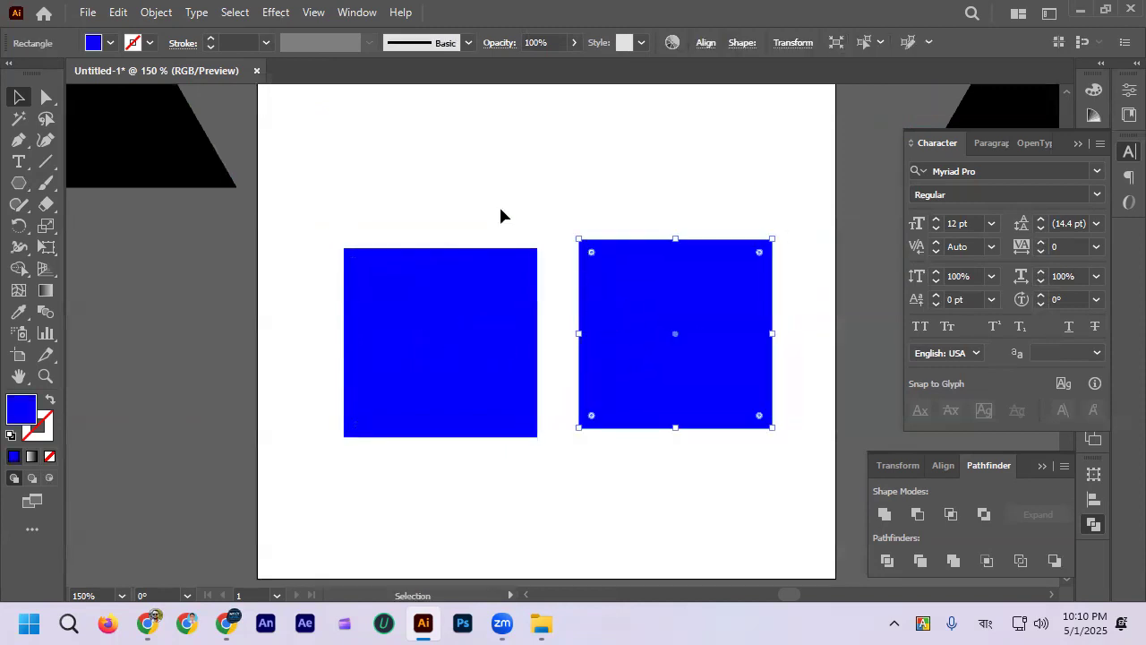
pyautogui.click(499, 204)
pyautogui.scroll(3, 547, 239)
pyautogui.scroll(-1, 549, 231)
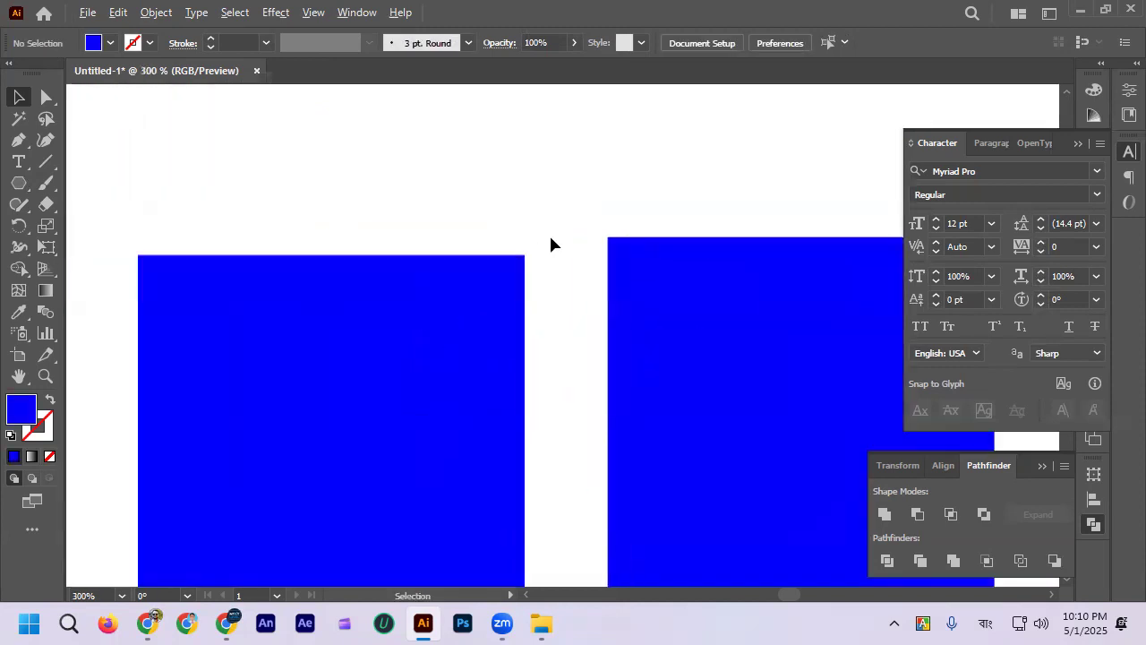
# Step: Try to match the right square's top edge to the left square's by eye, and undo the move
pyautogui.moveTo(648, 270); pyautogui.dragTo(637, 285)
pyautogui.scroll(1, 589, 281)
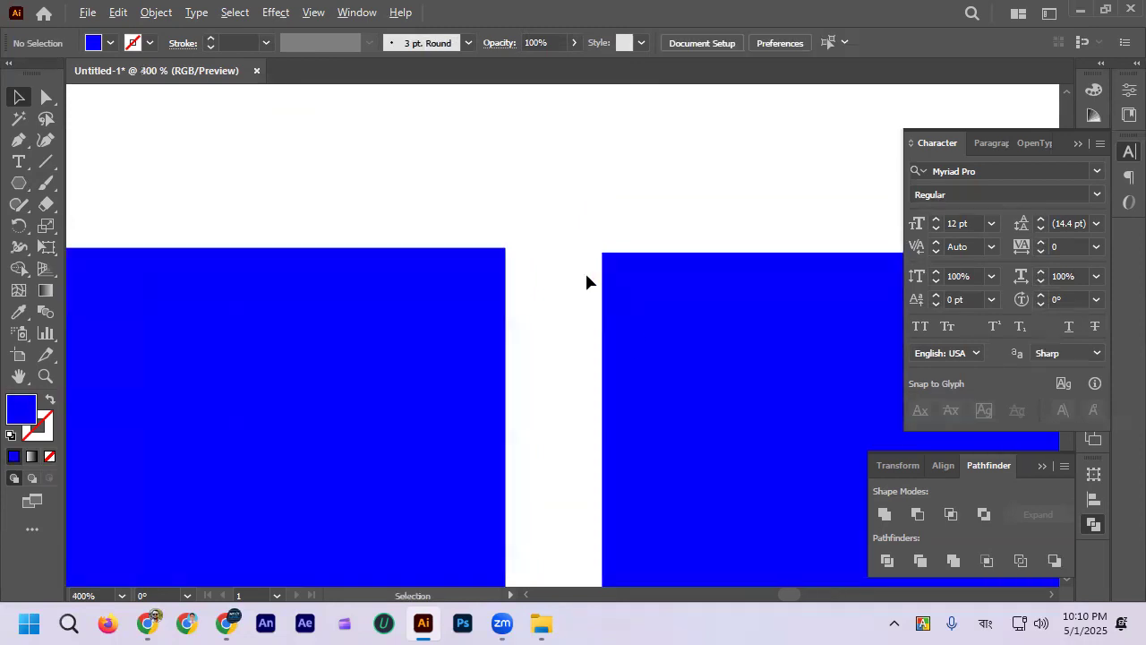
pyautogui.scroll(3, 586, 280)
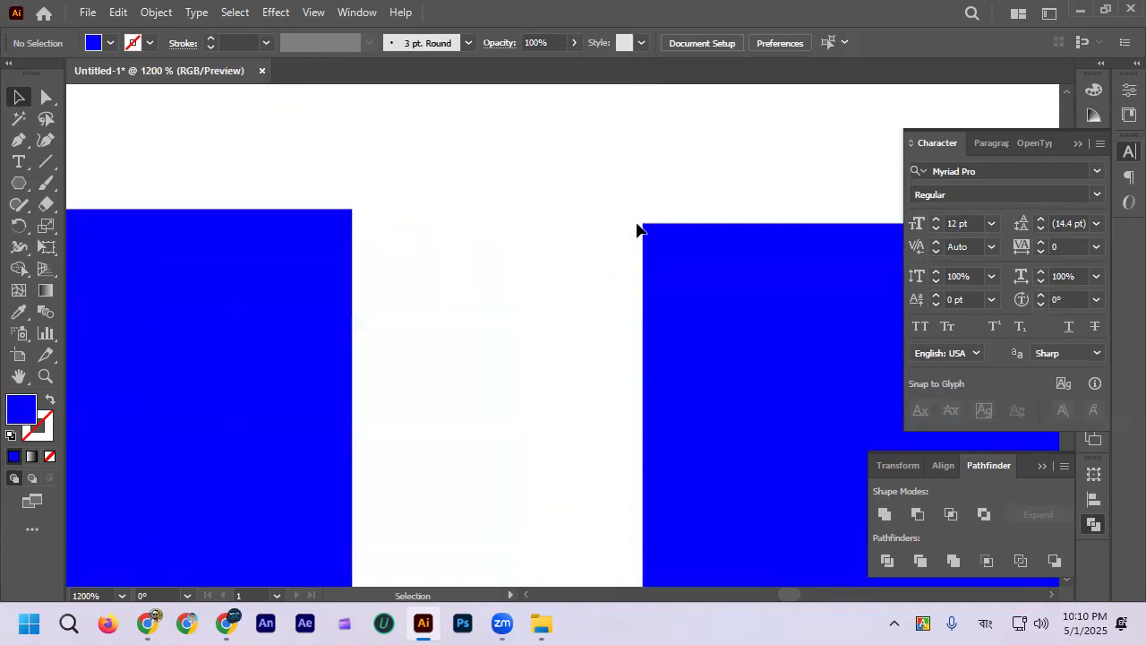
pyautogui.scroll(1, 638, 230)
pyautogui.scroll(-4, 659, 225)
pyautogui.hotkey('ctrl', 'z')
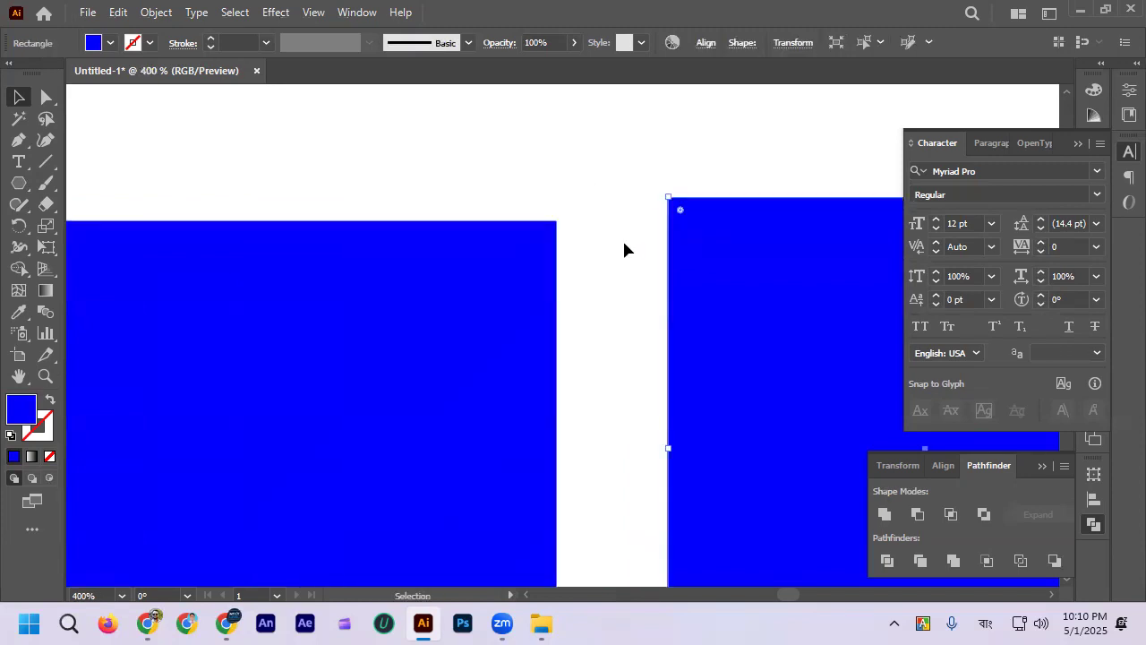
pyautogui.scroll(-1, 624, 237)
pyautogui.click(624, 214)
pyautogui.scroll(-1, 660, 274)
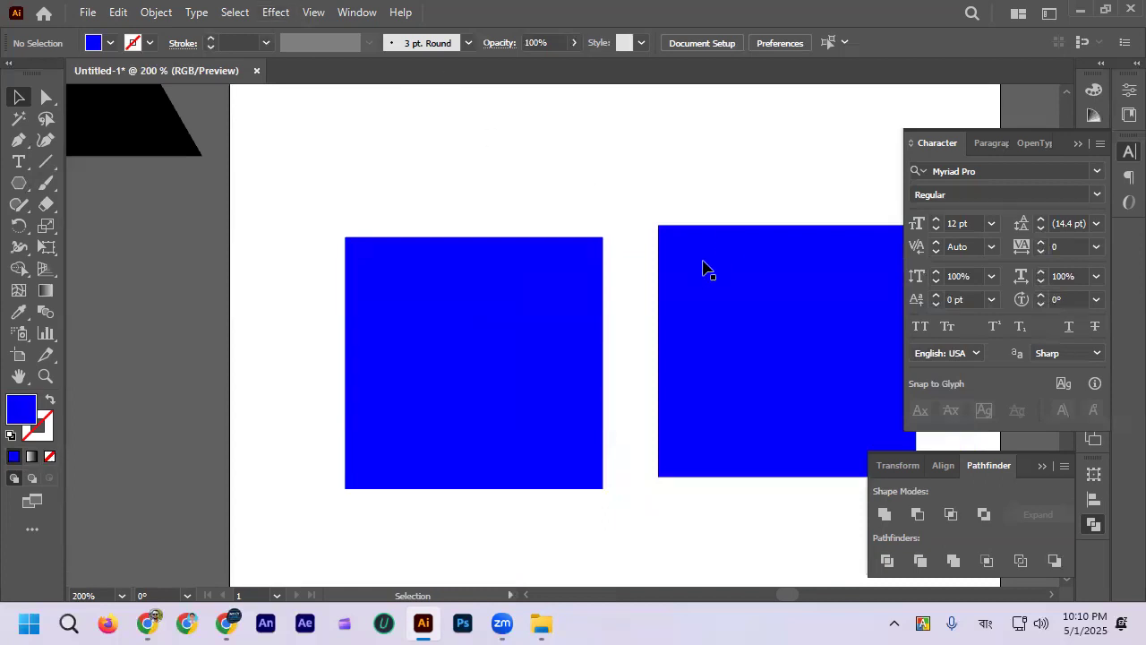
# Step: Bring the right square nearly level beside the left one by eye, inspect their top corners, and move it back up and away
pyautogui.scroll(1, 703, 269)
pyautogui.moveTo(706, 263); pyautogui.dragTo(650, 281)
pyautogui.scroll(2, 615, 237)
pyautogui.click(603, 176)
pyautogui.scroll(4, 551, 221)
pyautogui.scroll(-4, 601, 236)
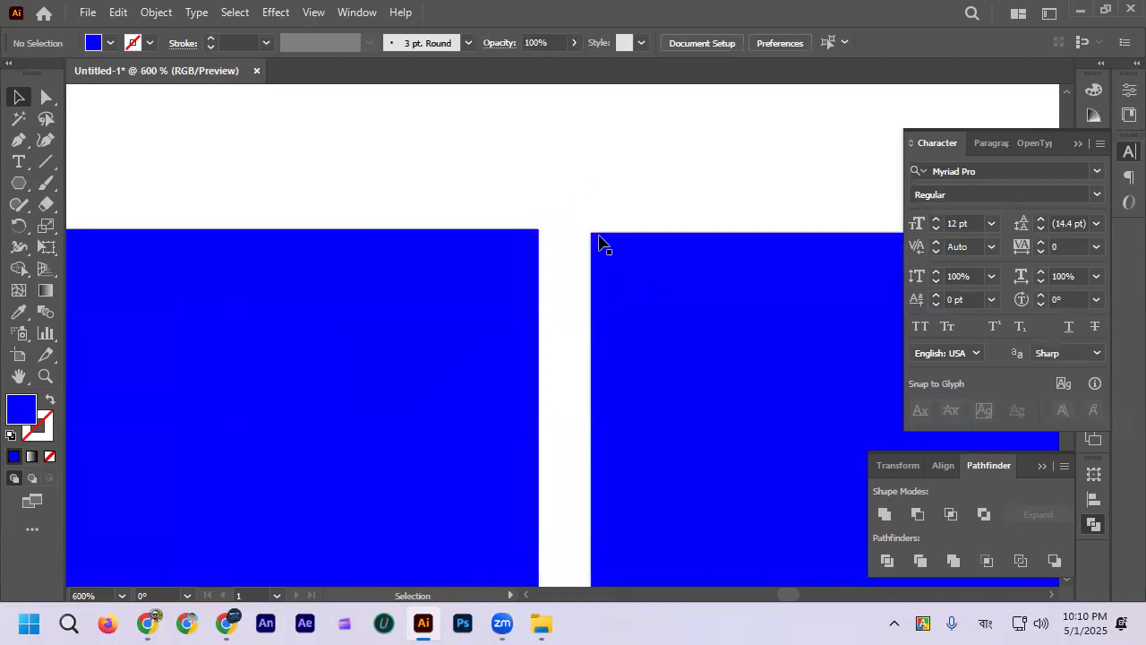
pyautogui.moveTo(601, 239); pyautogui.dragTo(716, 199)
pyautogui.scroll(-1, 608, 190)
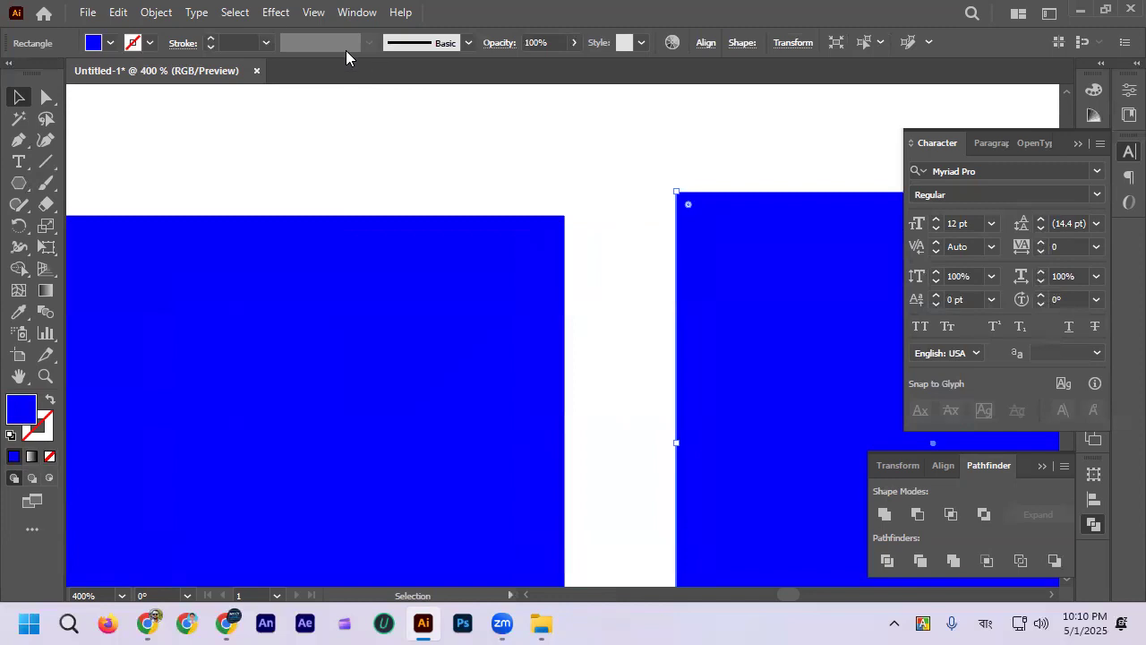
# Step: Turn on Smart Guides and check that the option is enabled
pyautogui.click(313, 13)
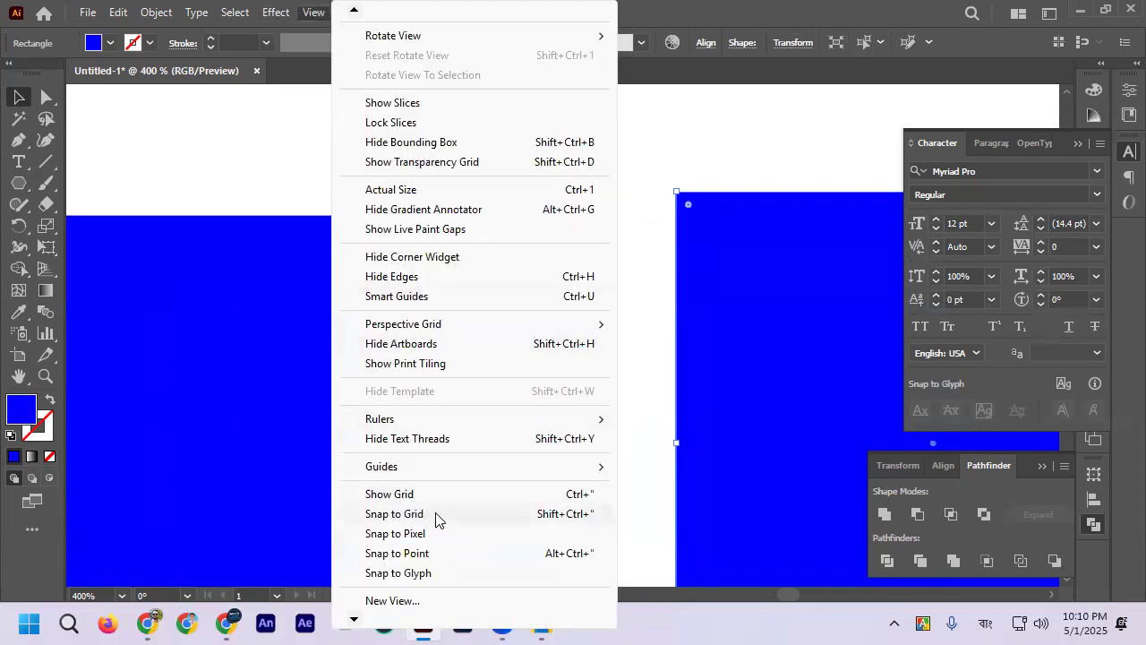
pyautogui.moveTo(417, 426)
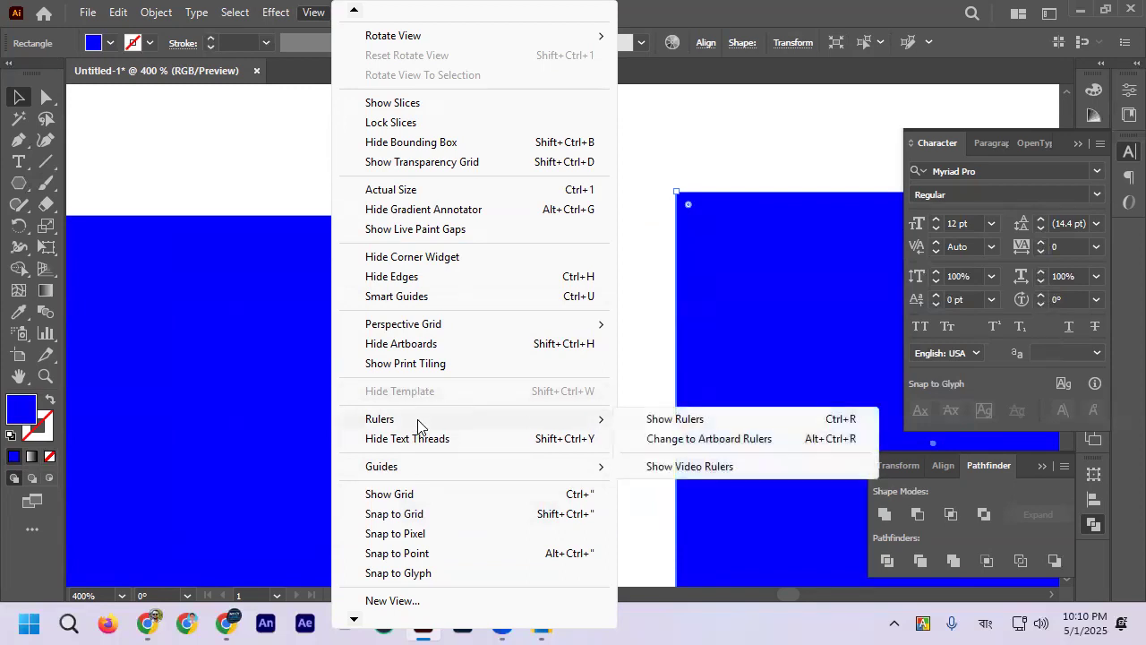
pyautogui.click(414, 303)
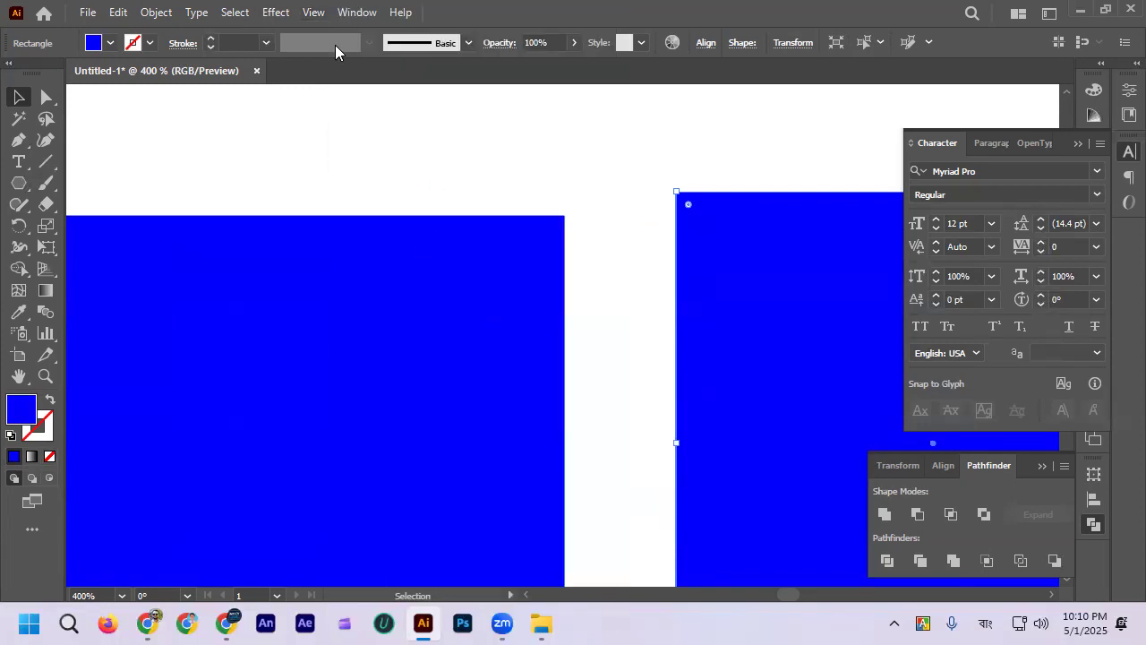
pyautogui.click(313, 12)
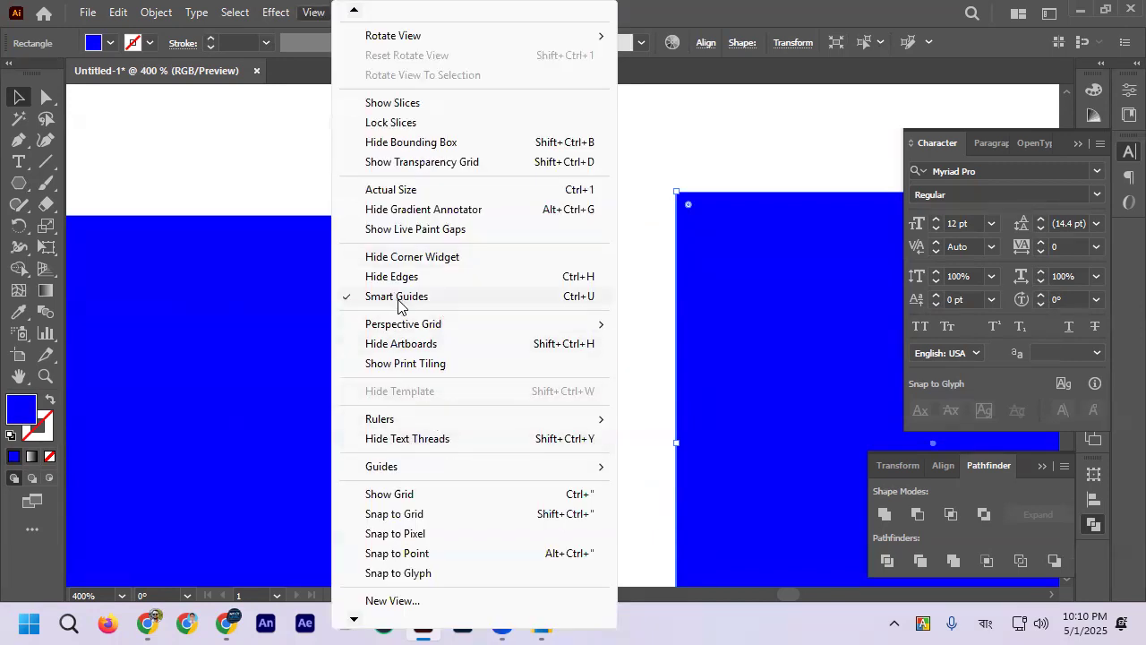
pyautogui.click(278, 197)
pyautogui.scroll(-4, 570, 259)
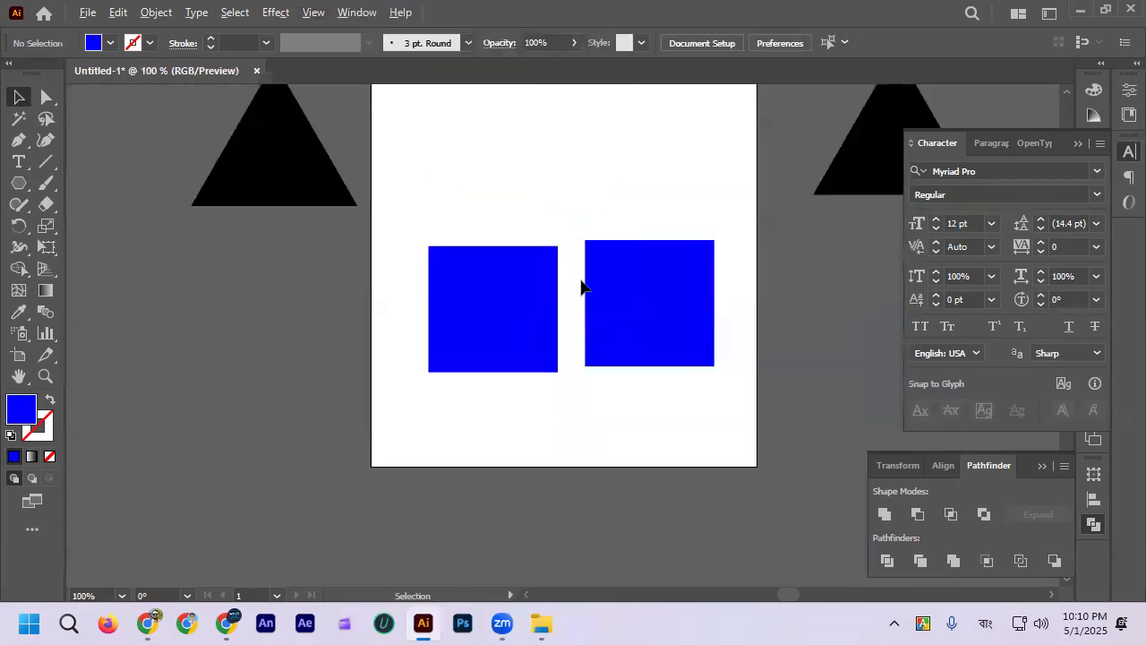
# Step: Move the right square closer to the left one, snapping their top edges level with the Smart Guides
pyautogui.scroll(2, 595, 281)
pyautogui.scroll(2, 573, 225)
pyautogui.moveTo(615, 199); pyautogui.dragTo(554, 224)
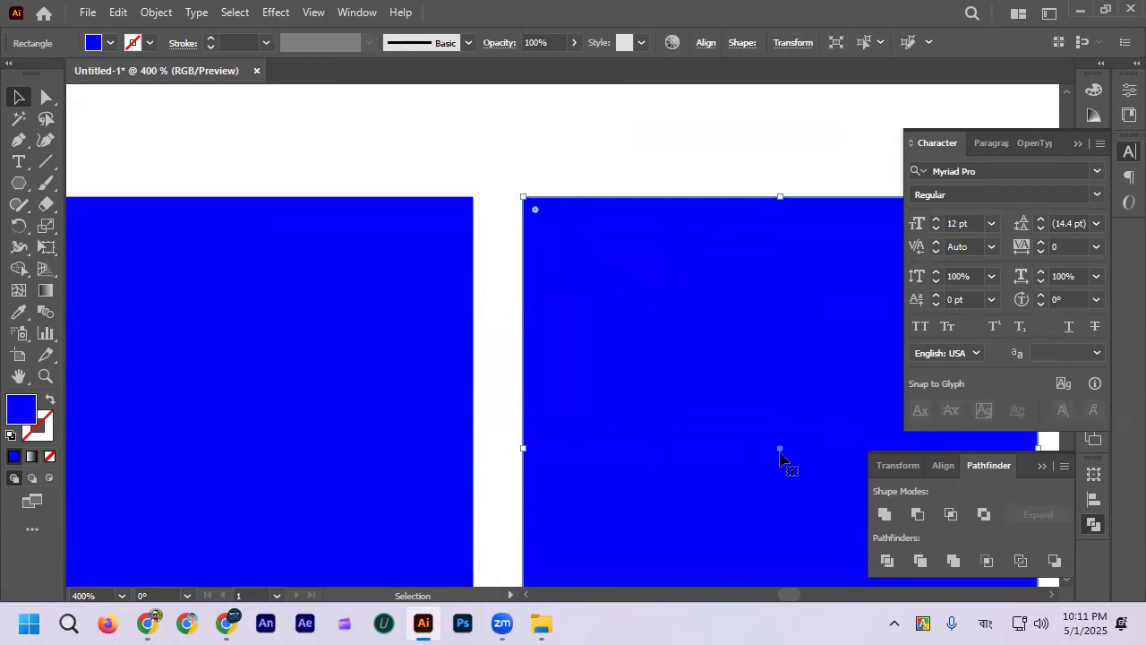
pyautogui.click(604, 168)
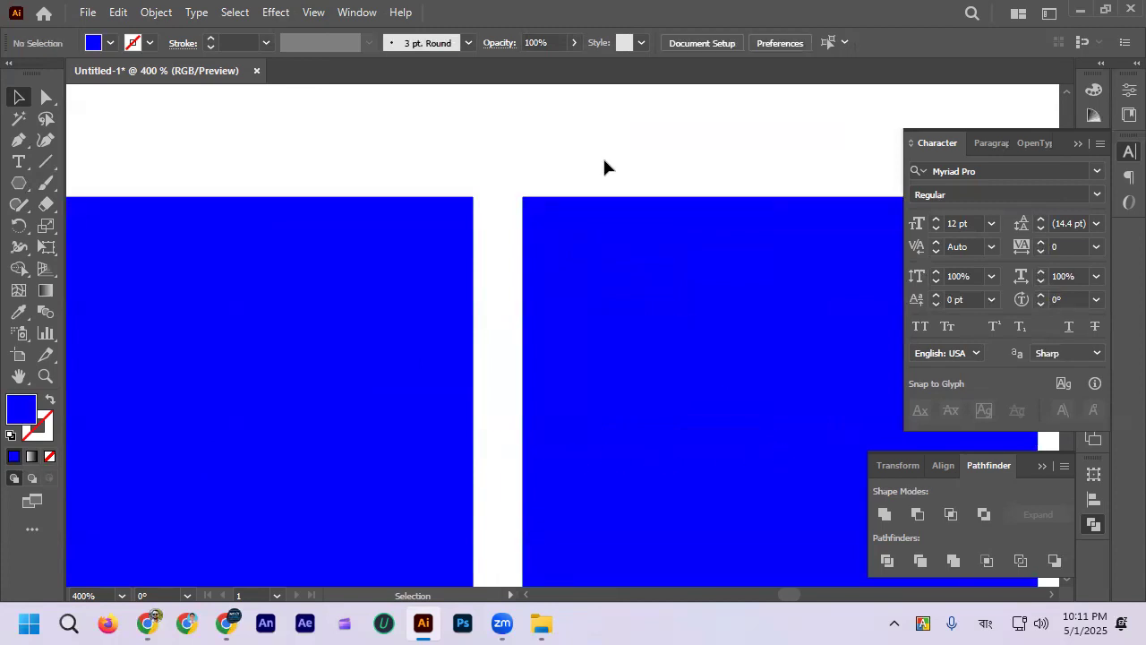
pyautogui.scroll(-2, 603, 163)
# Step: Move the right square 5.81 px toward the left square along the Smart Guide, keeping both level
pyautogui.moveTo(637, 256)
pyautogui.mouseDown()
pyautogui.moveTo(638, 266)
pyautogui.moveTo(637, 243)
pyautogui.moveTo(628, 255)
pyautogui.mouseUp()
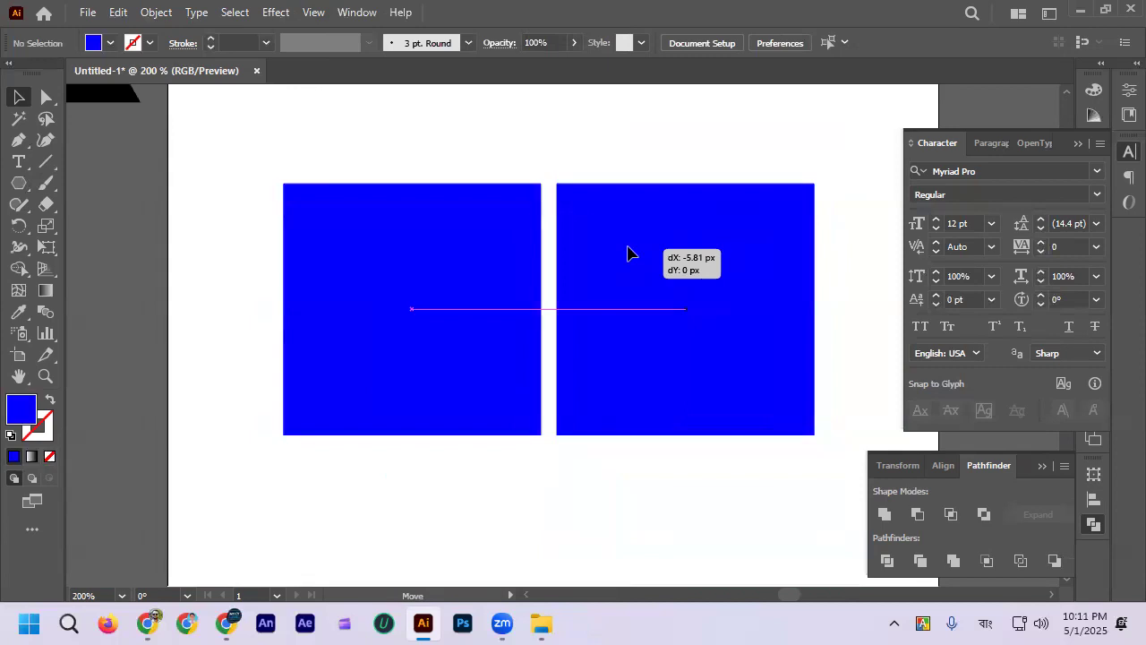
pyautogui.moveTo(628, 254); pyautogui.dragTo(628, 254)
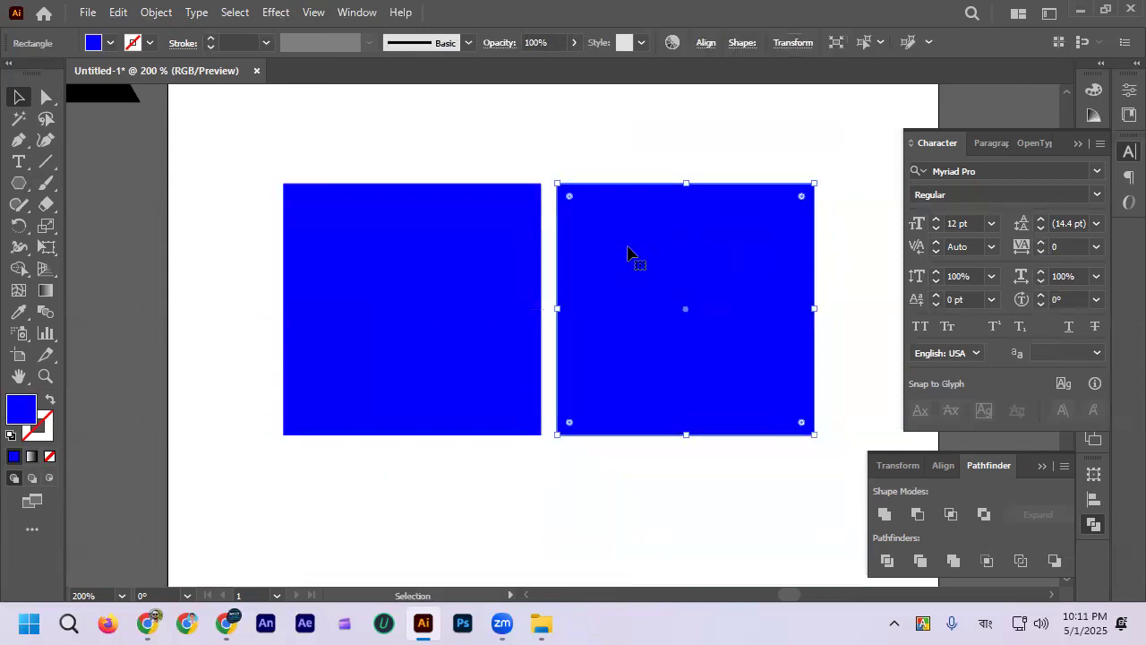
pyautogui.scroll(1, 587, 237)
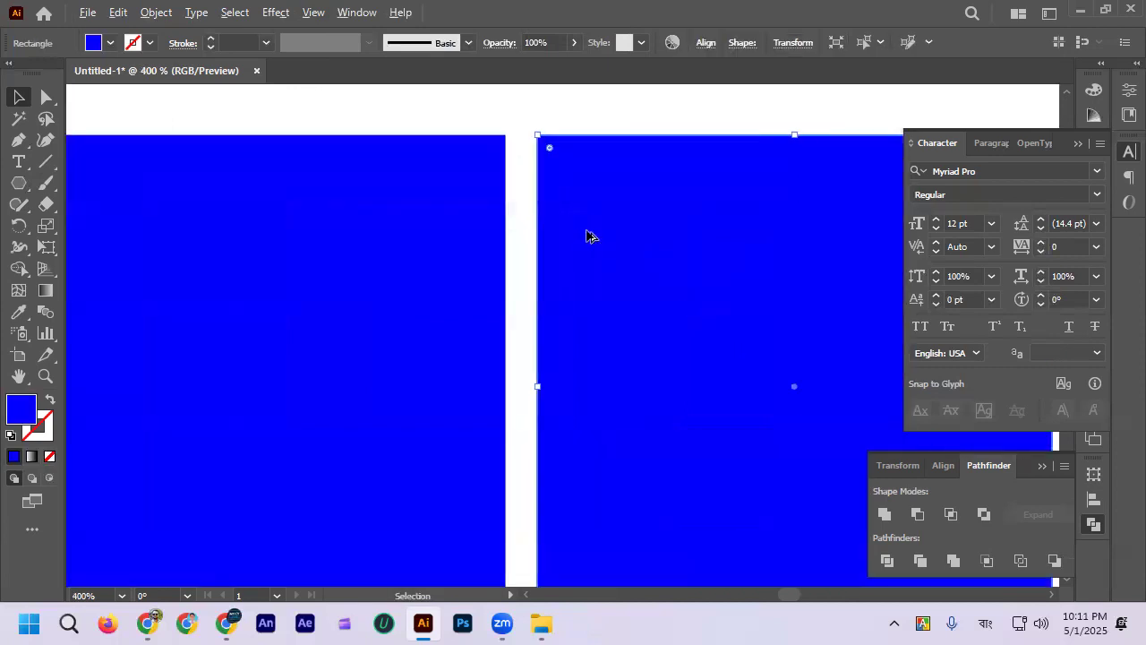
pyautogui.scroll(-1, 588, 237)
pyautogui.scroll(3, 583, 224)
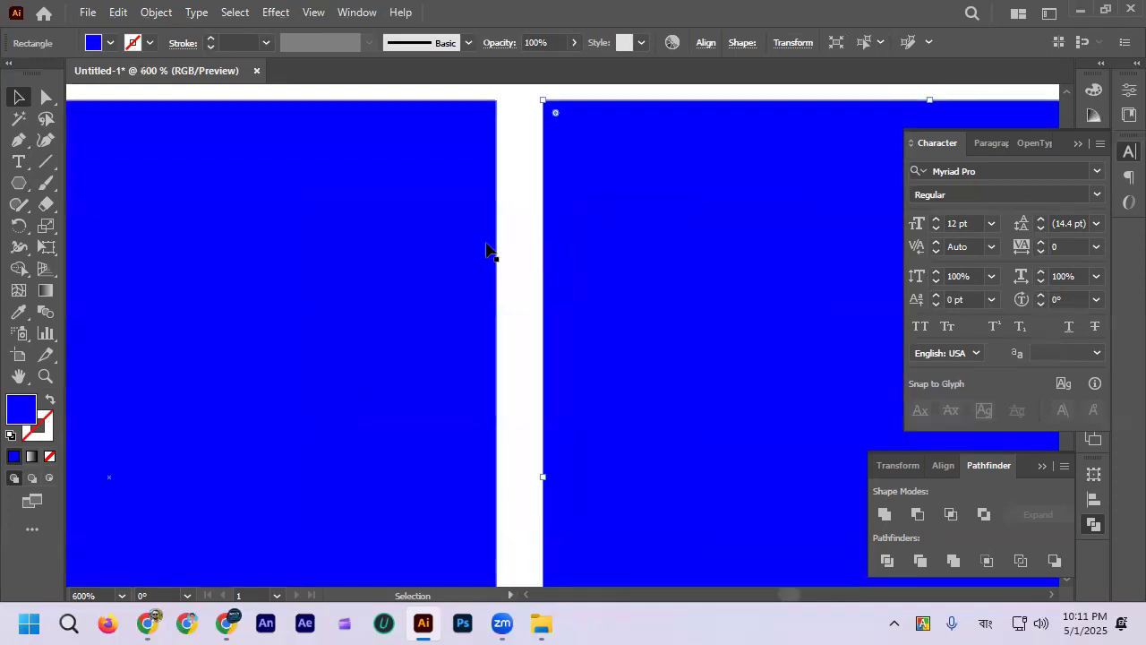
# Step: Try to snap the right square flush against the left square's edge, moving it 10.26 px horizontally, and undo the move
pyautogui.moveTo(602, 262); pyautogui.dragTo(556, 261)
pyautogui.scroll(-3, 581, 281)
pyautogui.click(588, 192)
pyautogui.click(638, 278)
pyautogui.moveTo(638, 277); pyautogui.dragTo(626, 279)
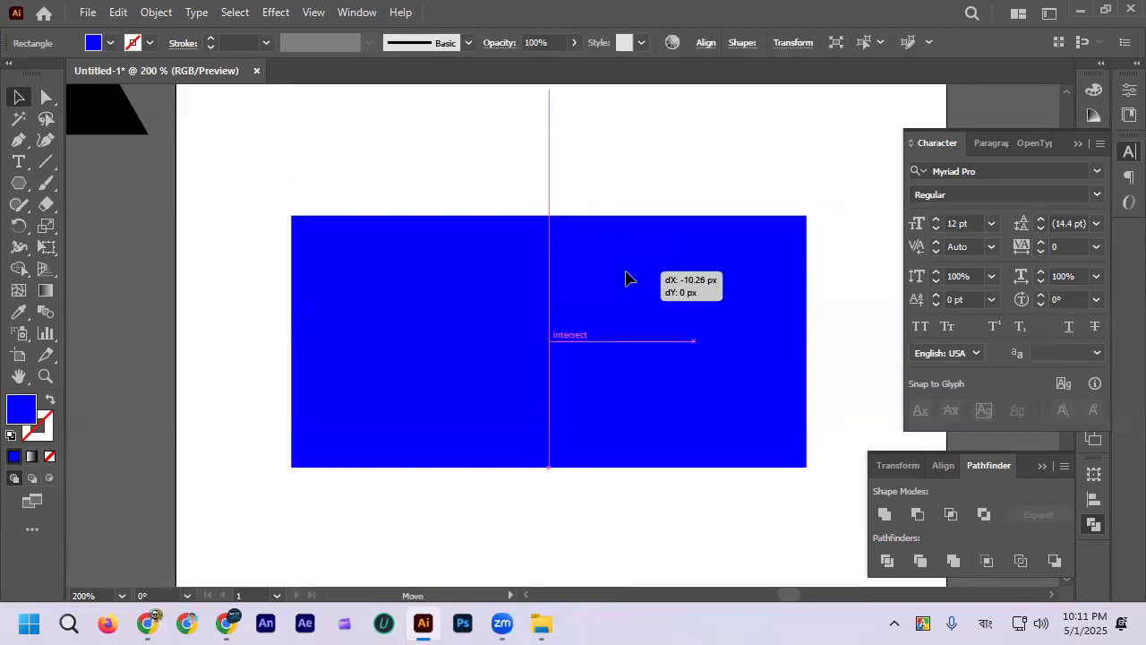
pyautogui.moveTo(626, 278); pyautogui.dragTo(627, 279)
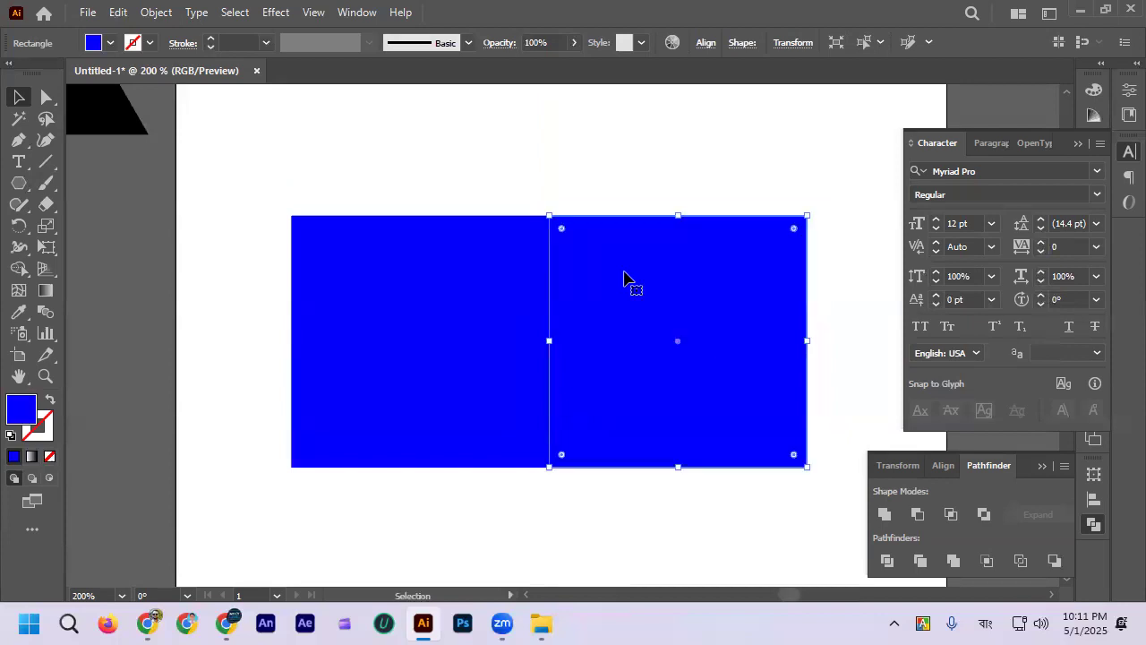
pyautogui.click(599, 178)
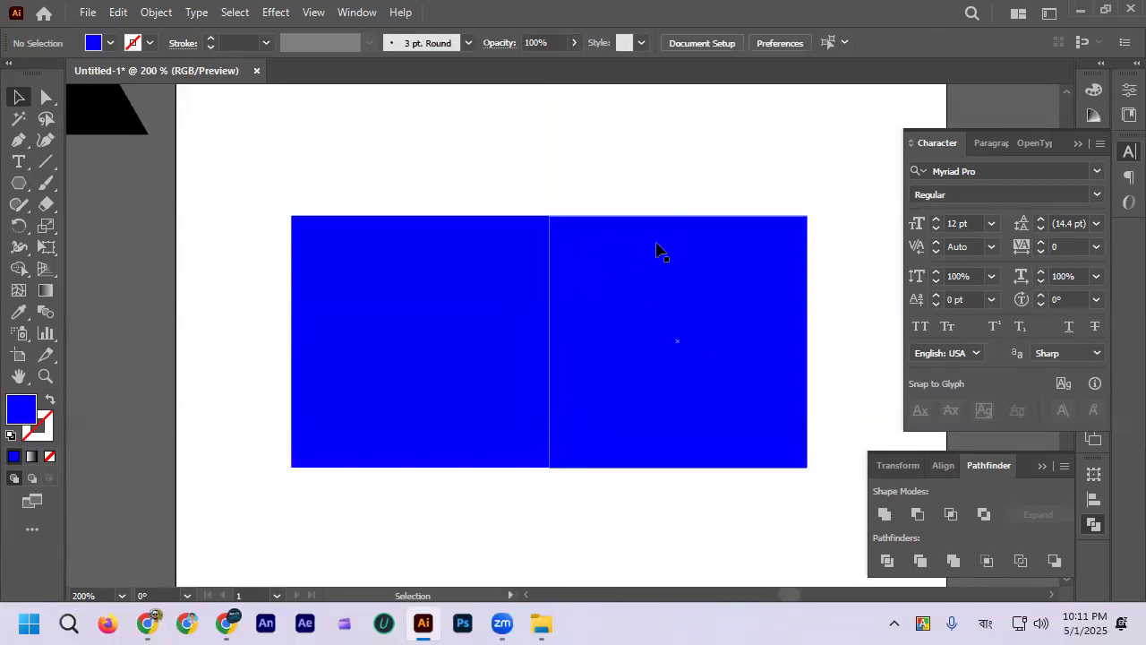
pyautogui.hotkey('ctrl', 'z')
pyautogui.click(565, 210)
pyautogui.scroll(2, 565, 211)
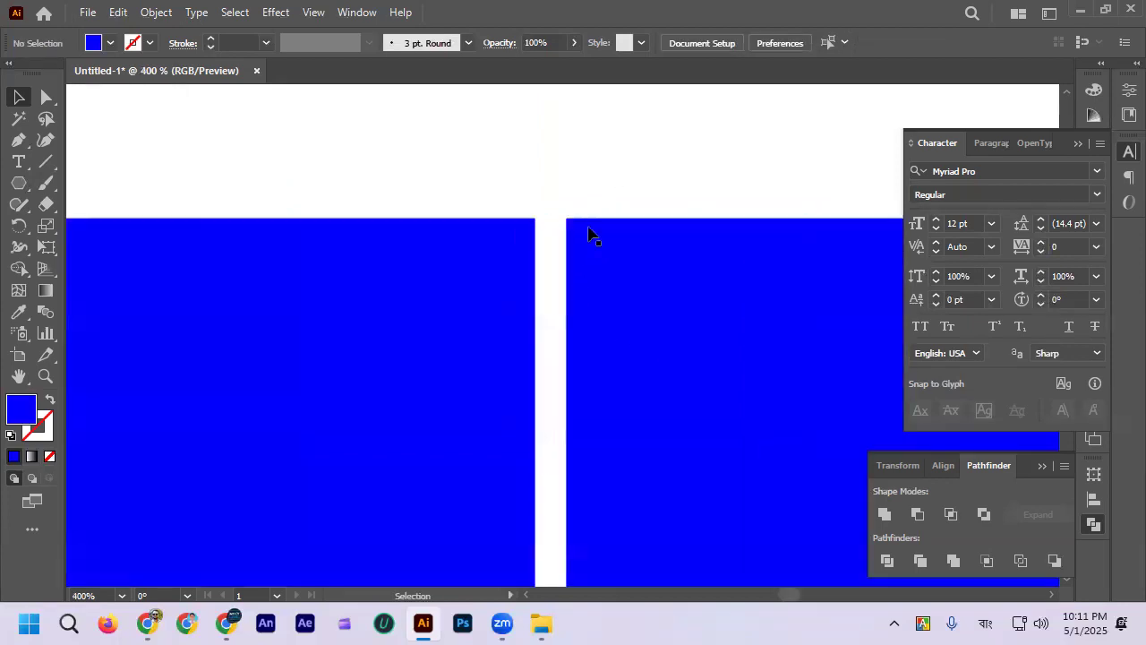
# Step: Turn on Snap to Pixel, try moving the right square toward the left one, and undo that move
pyautogui.click(313, 12)
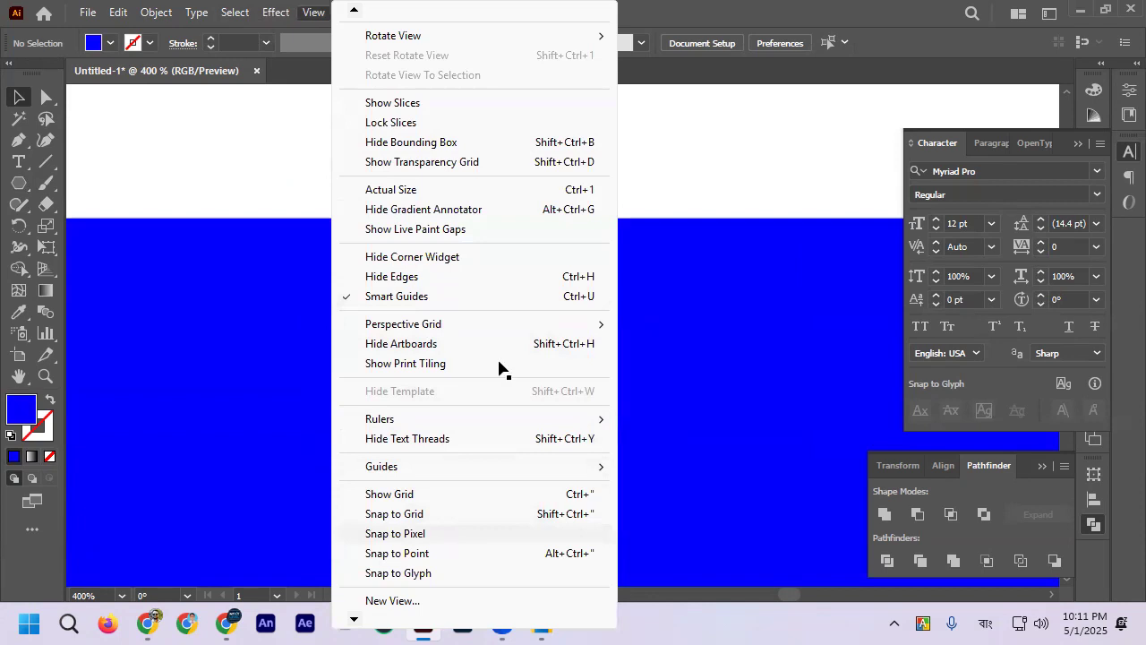
pyautogui.scroll(-1, 494, 176)
pyautogui.scroll(1, 554, 262)
pyautogui.moveTo(579, 255); pyautogui.dragTo(550, 261)
pyautogui.click(532, 174)
pyautogui.hotkey('ctrl', 'z')
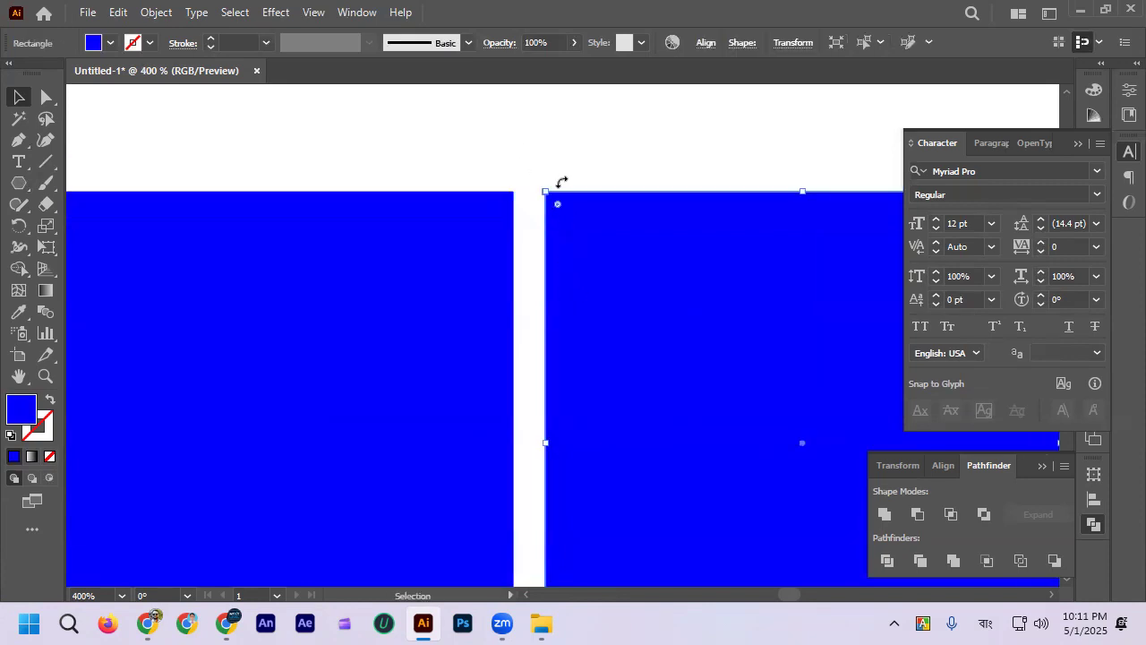
# Step: Turn on Snap to Point and move the right square nearer to the left square's edge
pyautogui.click(312, 11)
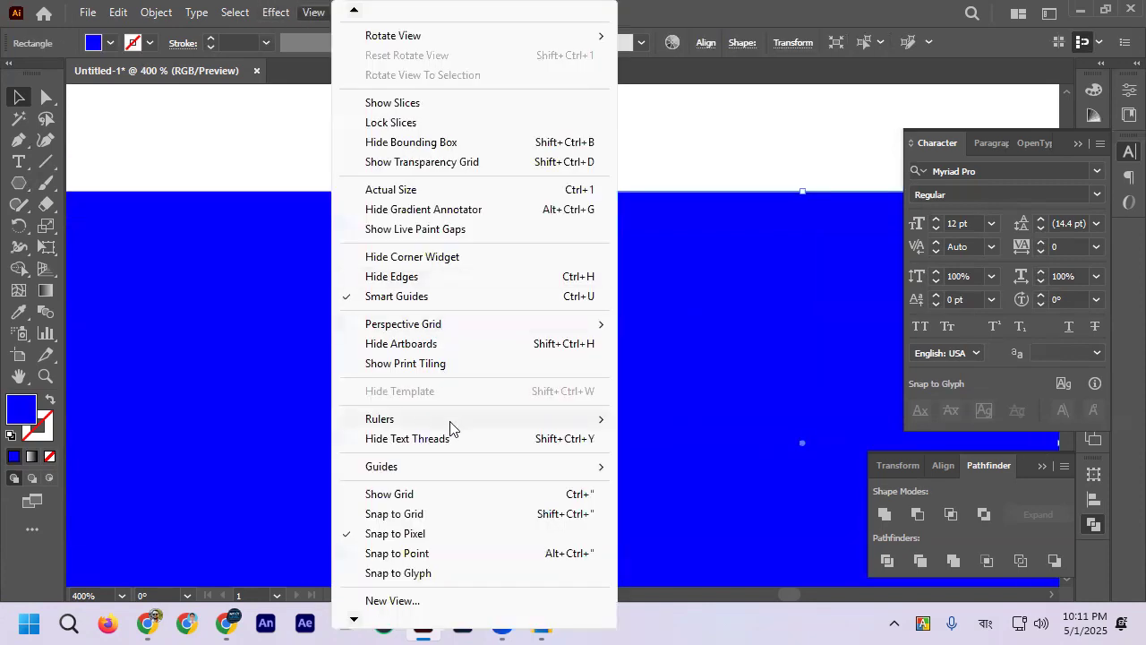
pyautogui.click(433, 554)
pyautogui.moveTo(610, 272); pyautogui.dragTo(576, 268)
pyautogui.scroll(3, 510, 189)
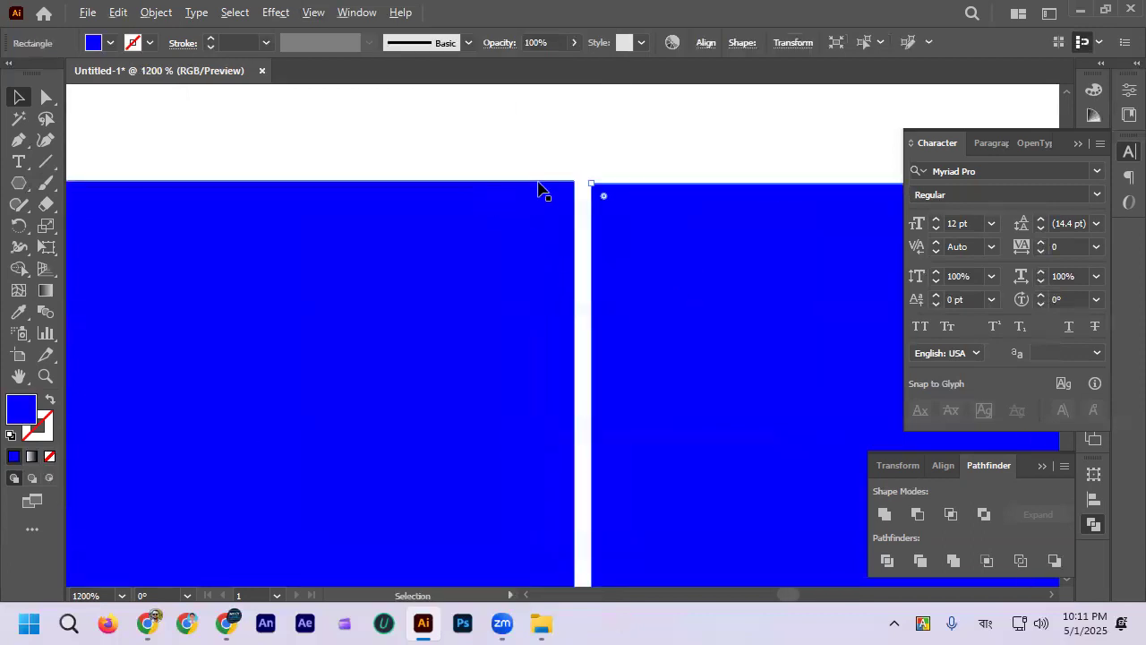
# Step: Move the right square up against the left square's edge and inspect the joint at high magnification
pyautogui.scroll(4, 597, 187)
pyautogui.moveTo(602, 193); pyautogui.dragTo(556, 204)
pyautogui.click(527, 89)
pyautogui.scroll(2, 537, 174)
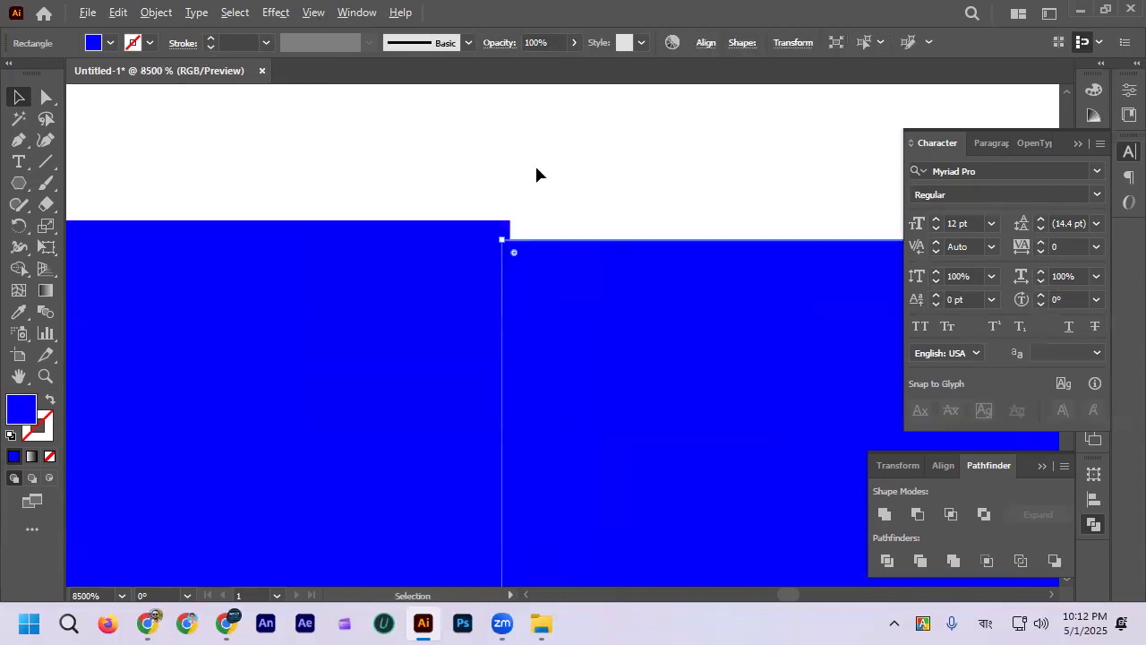
pyautogui.scroll(-1, 539, 179)
pyautogui.click(541, 179)
pyautogui.scroll(-2, 541, 179)
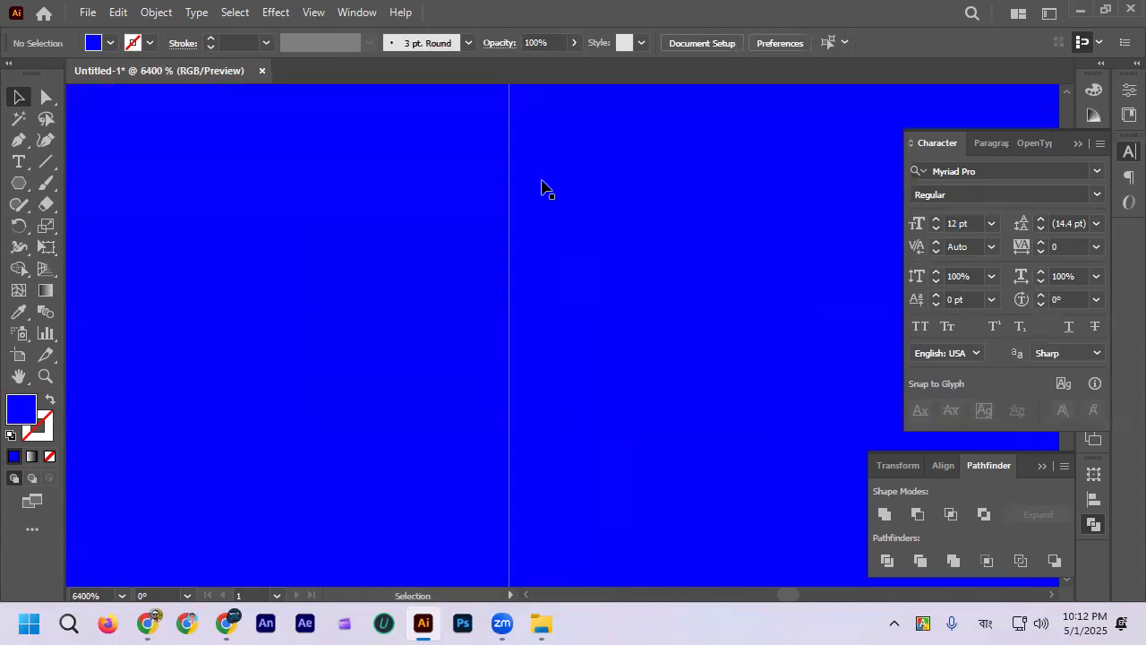
# Step: Fill the left square with orange and inspect its upper-right corner against the blue square at high magnification
pyautogui.scroll(3, 541, 188)
pyautogui.scroll(1, 533, 241)
pyautogui.scroll(1, 511, 242)
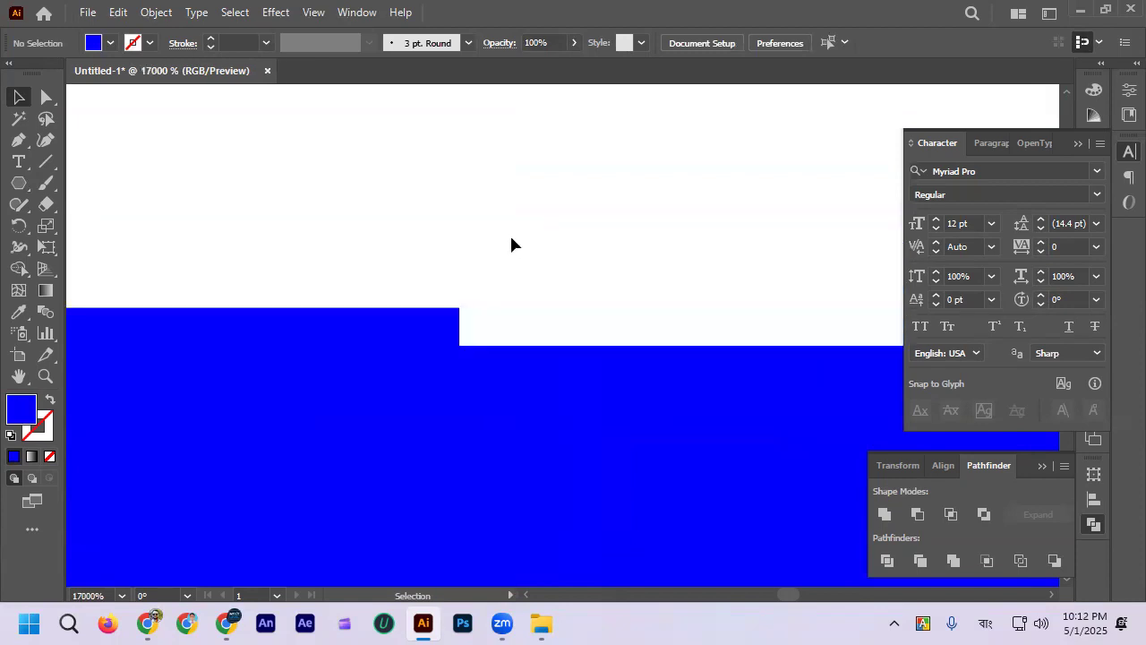
pyautogui.click(425, 315)
pyautogui.click(110, 44)
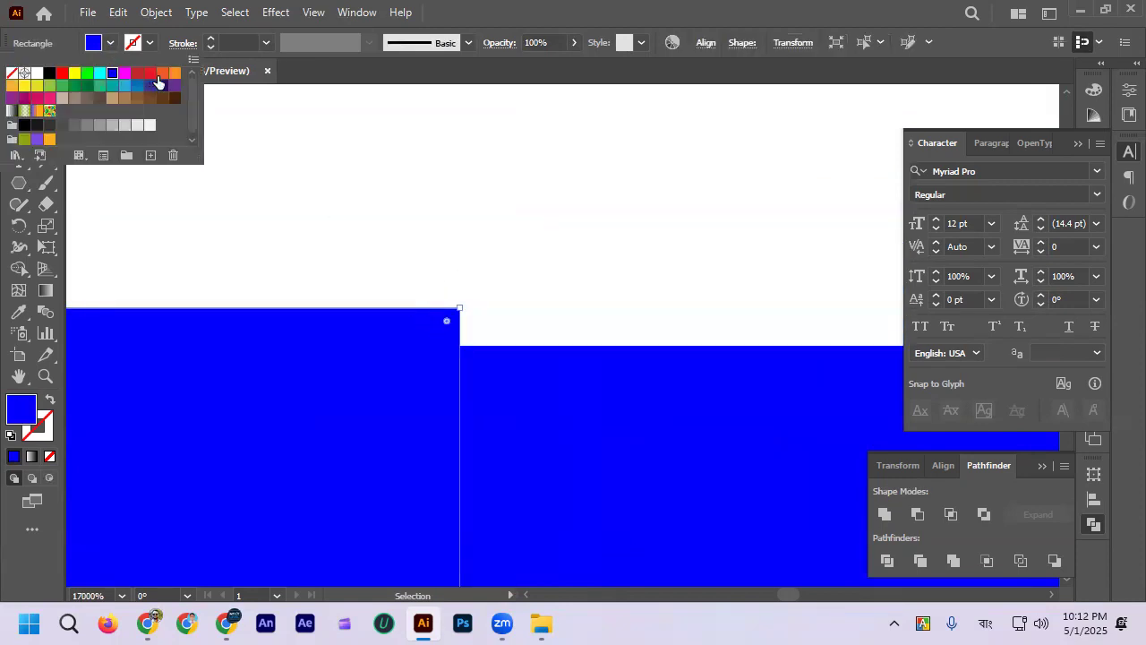
pyautogui.click(172, 73)
pyautogui.click(506, 179)
pyautogui.click(506, 179)
pyautogui.scroll(-3, 506, 179)
pyautogui.scroll(4, 504, 268)
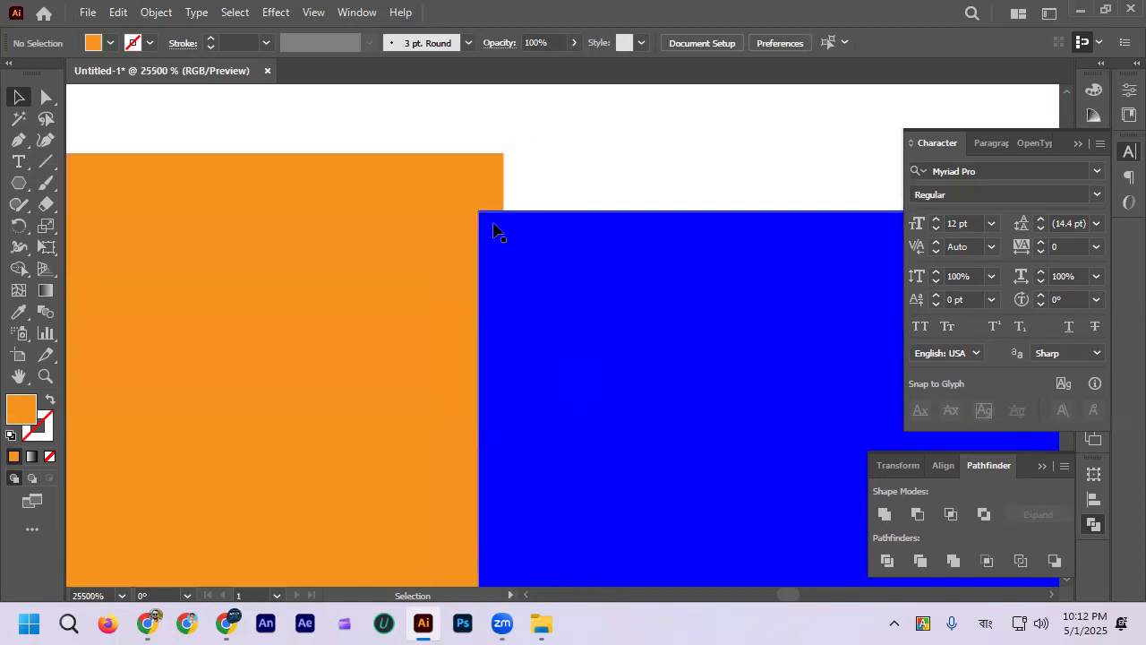
pyautogui.scroll(1, 494, 224)
pyautogui.scroll(3, 516, 246)
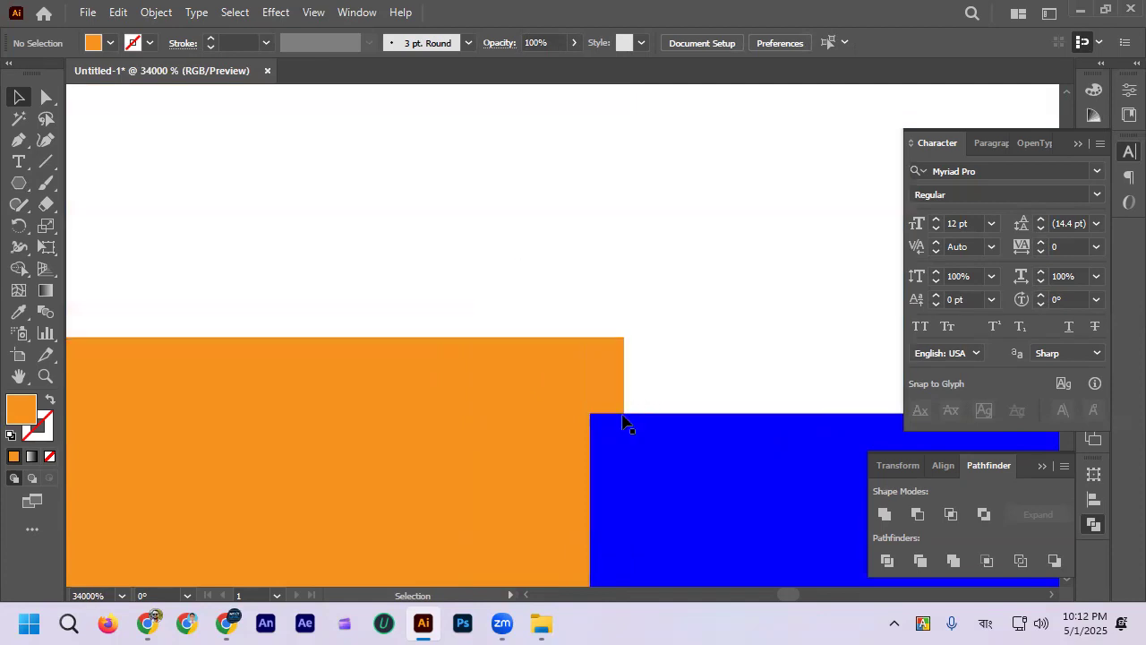
# Step: Try moving the blue square horizontally and vertically in 1 px increments, then undo the moves, keeping the left square's orange fill
pyautogui.click(650, 444)
pyautogui.moveTo(650, 460); pyautogui.dragTo(781, 430)
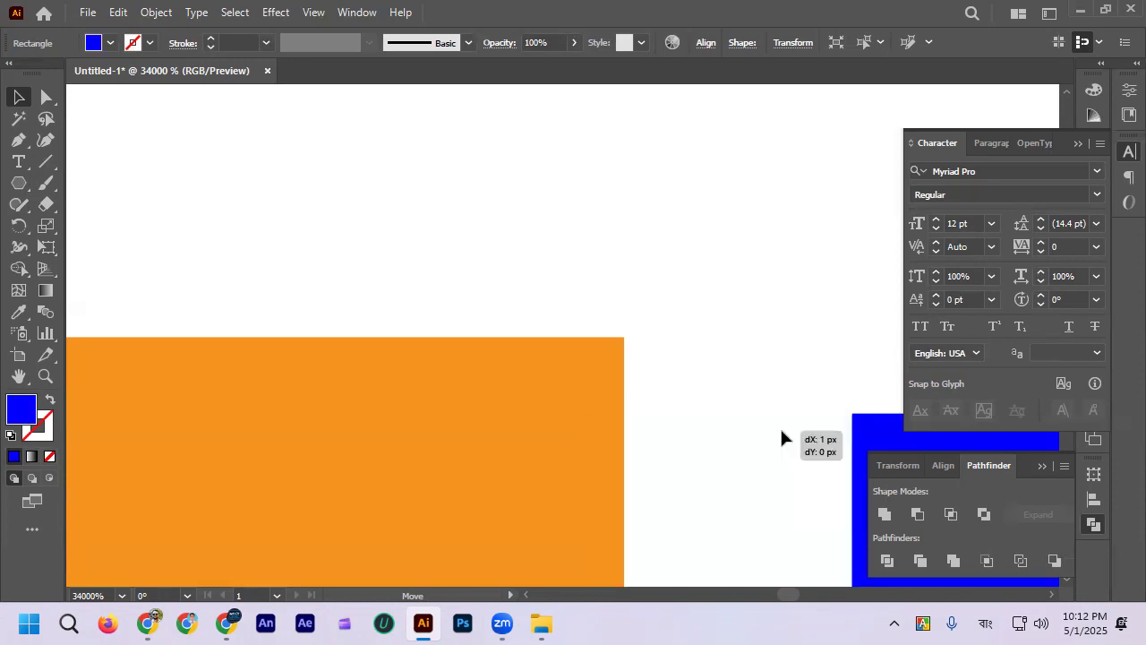
pyautogui.moveTo(782, 429); pyautogui.dragTo(735, 437)
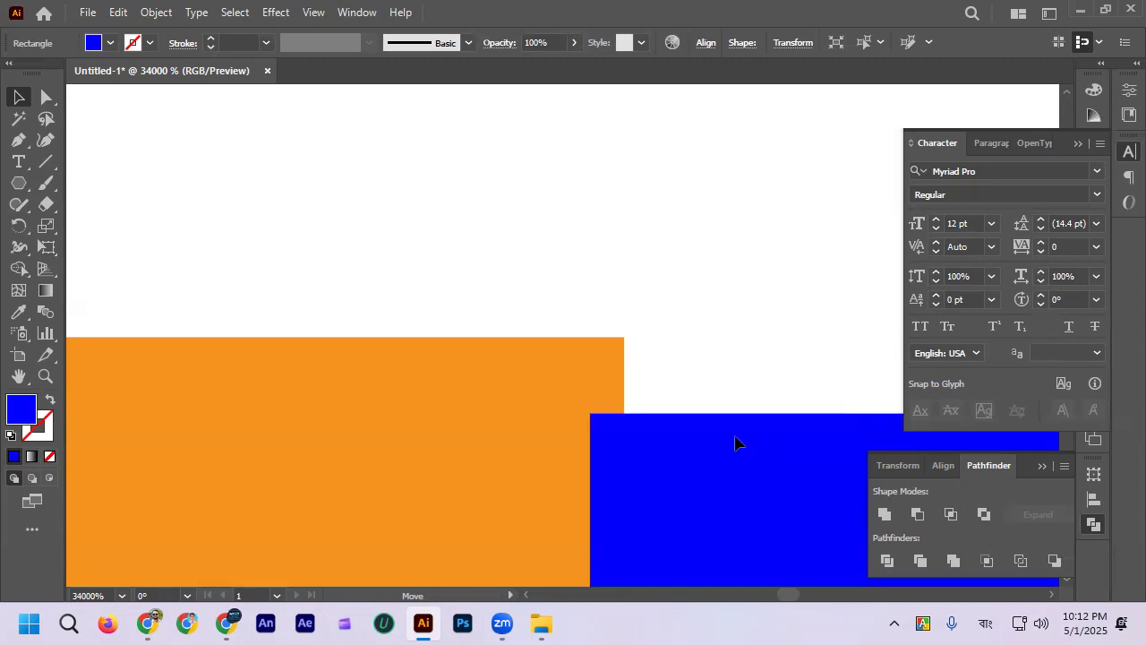
pyautogui.moveTo(726, 348); pyautogui.dragTo(725, 379)
pyautogui.moveTo(718, 338); pyautogui.dragTo(713, 311)
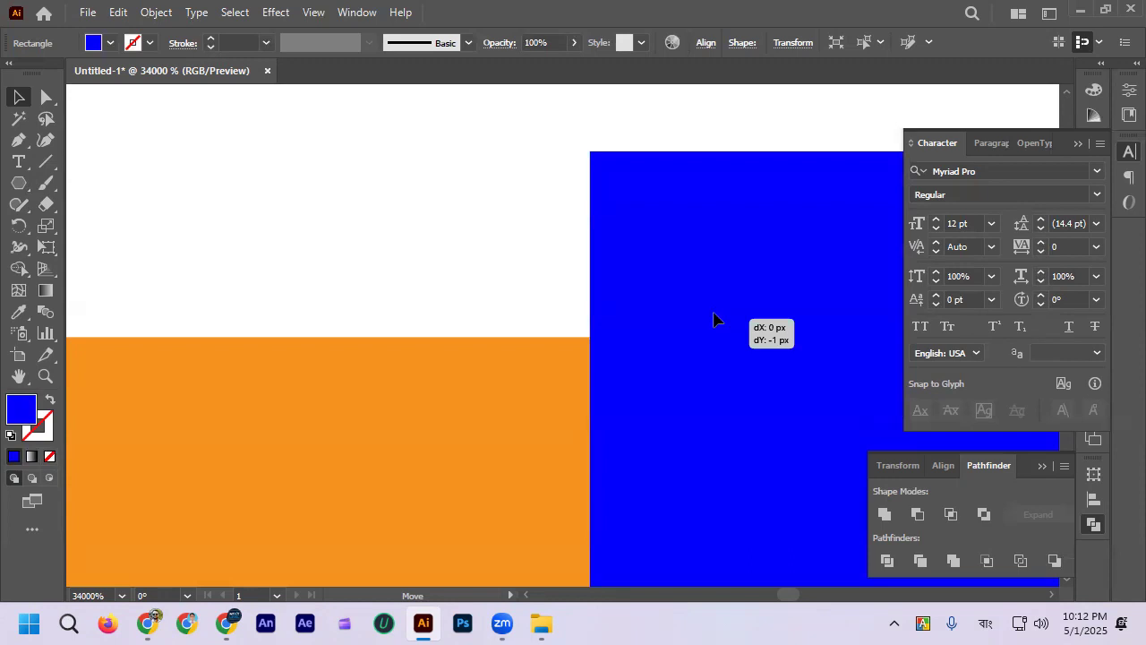
pyautogui.moveTo(714, 320); pyautogui.dragTo(711, 318)
pyautogui.click(537, 229)
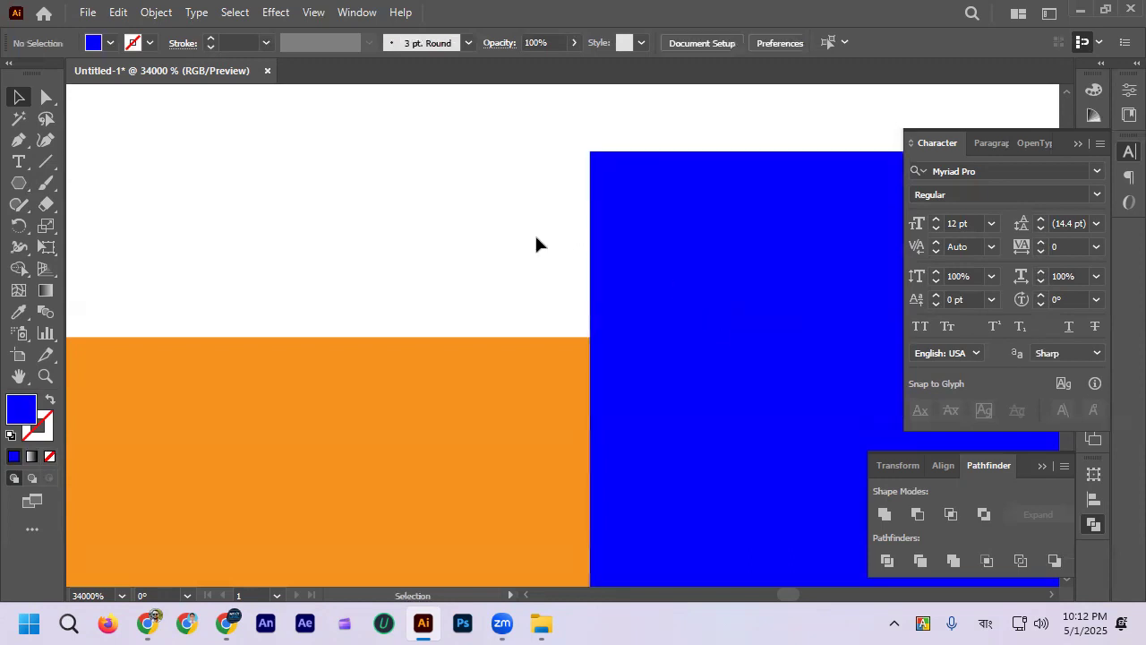
pyautogui.hotkey('ctrl', 'z')
pyautogui.hotkey('ctrl', 'z')
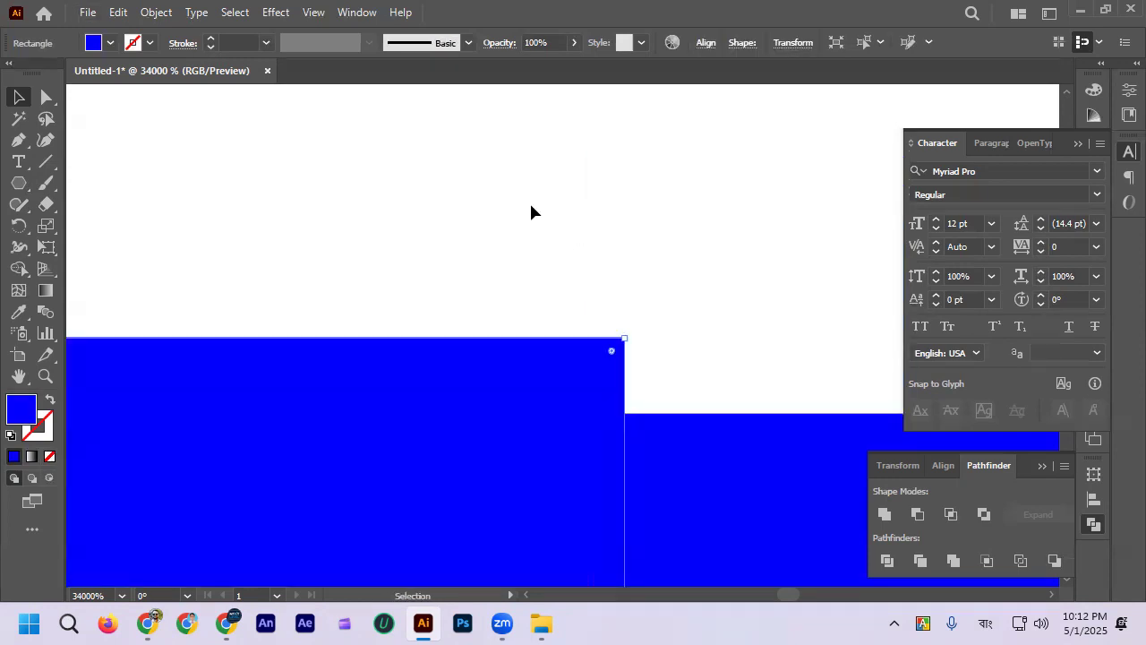
pyautogui.scroll(-1, 531, 207)
pyautogui.hotkey('ctrl', 'shift', 'z')
# Step: Move the blue square rightward away from the orange square and turn off Snap to Pixel
pyautogui.moveTo(710, 274); pyautogui.dragTo(802, 275)
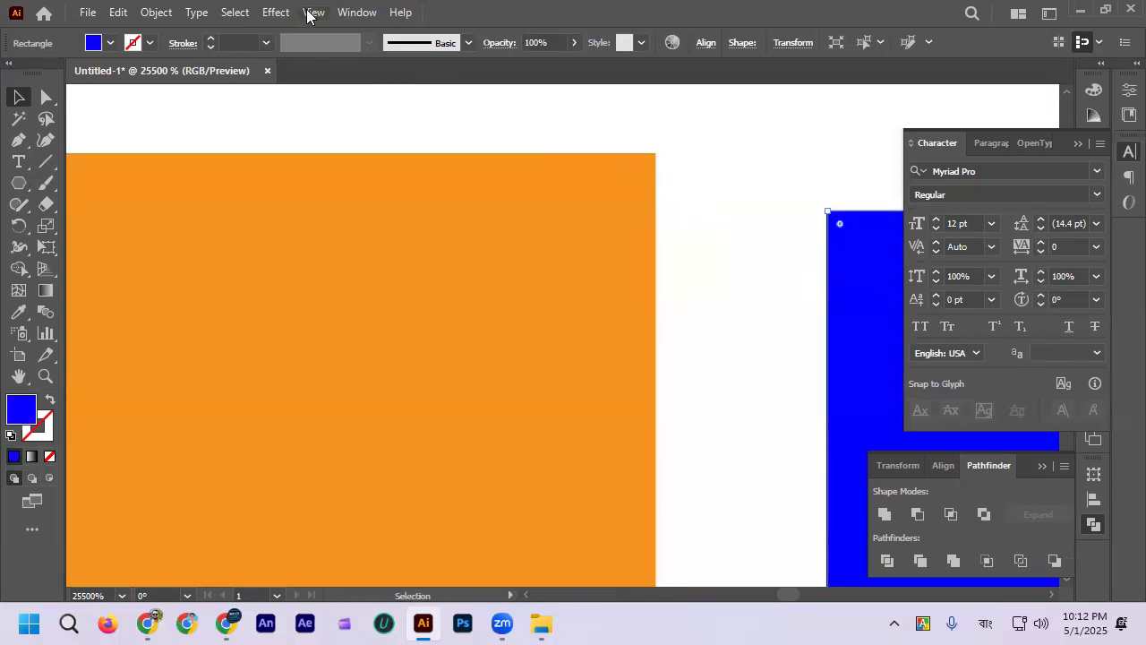
pyautogui.click(310, 13)
pyautogui.click(422, 535)
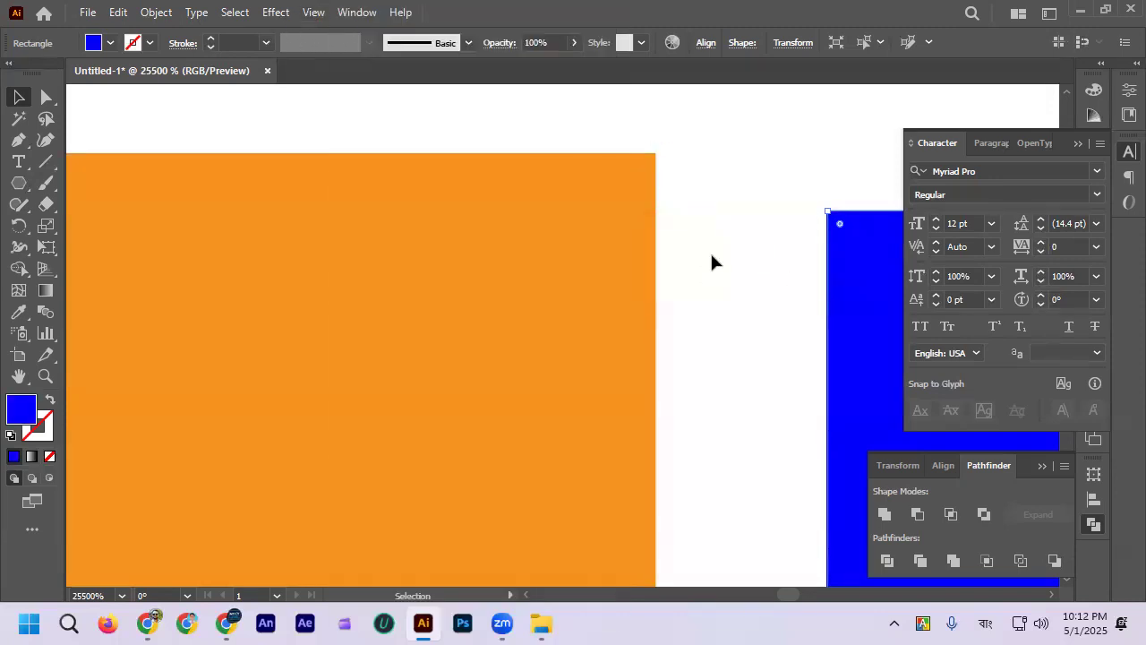
# Step: Move the blue square so its upper-left corner snaps exactly onto the orange square's upper-right corner, and inspect the joint
pyautogui.click(721, 262)
pyautogui.moveTo(830, 296); pyautogui.dragTo(674, 241)
pyautogui.scroll(1, 730, 255)
pyautogui.scroll(-1, 730, 304)
pyautogui.scroll(2, 739, 329)
pyautogui.scroll(-2, 708, 318)
pyautogui.click(647, 122)
pyautogui.scroll(2, 687, 168)
pyautogui.scroll(1, 656, 238)
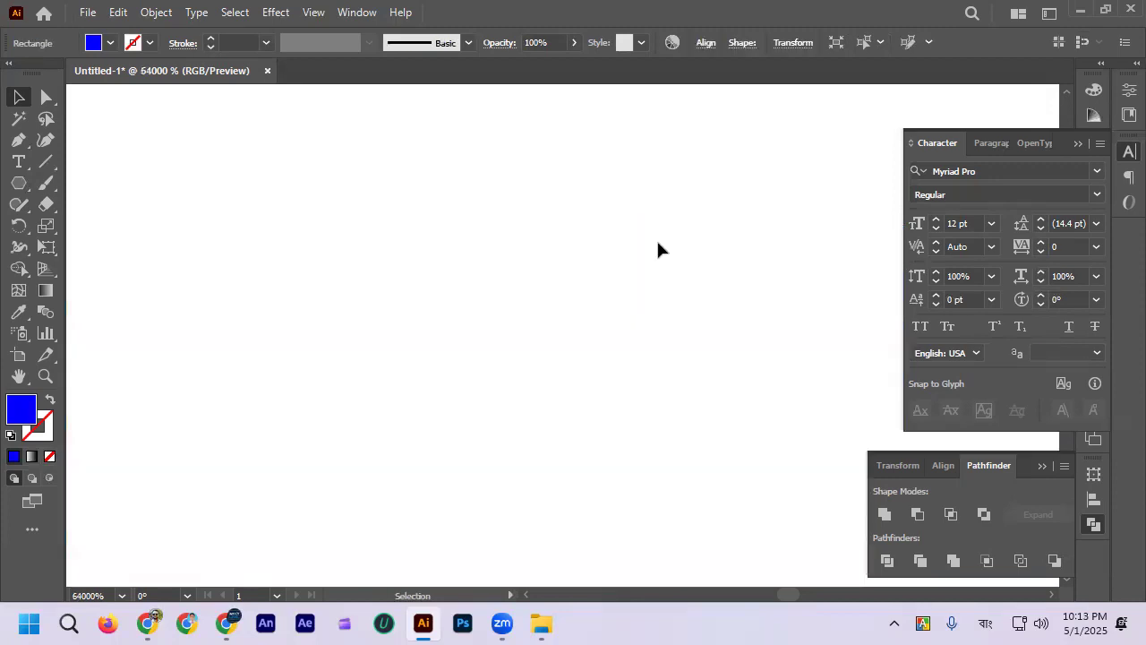
pyautogui.scroll(-1, 660, 307)
pyautogui.moveTo(660, 305); pyautogui.dragTo(654, 300)
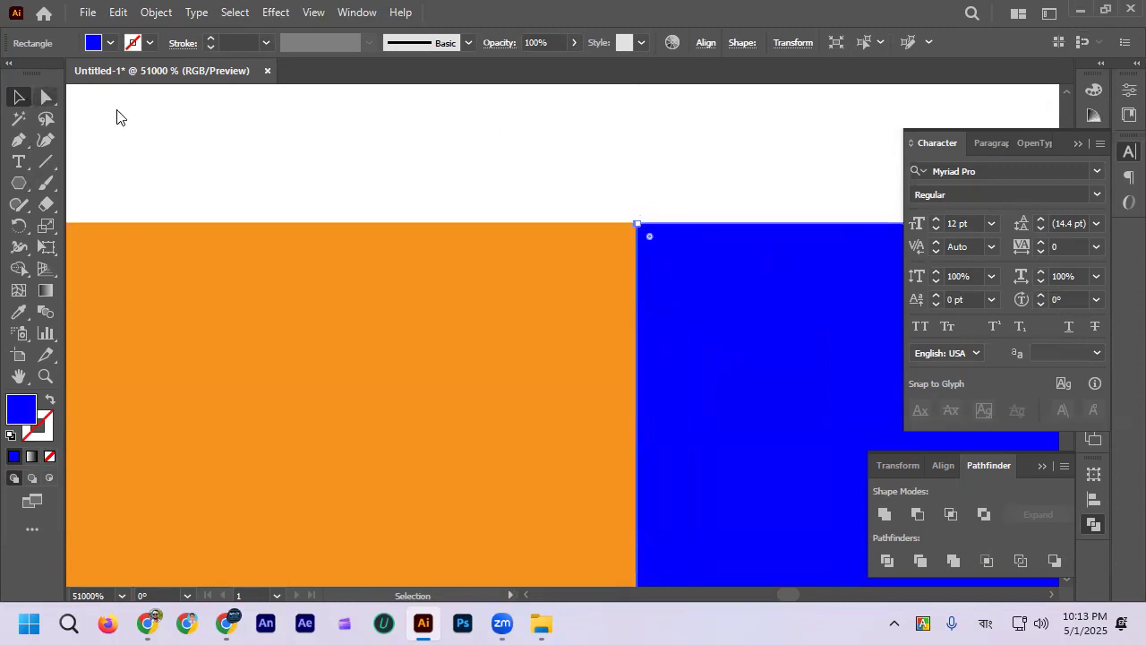
pyautogui.click(676, 218)
pyautogui.scroll(-2, 673, 222)
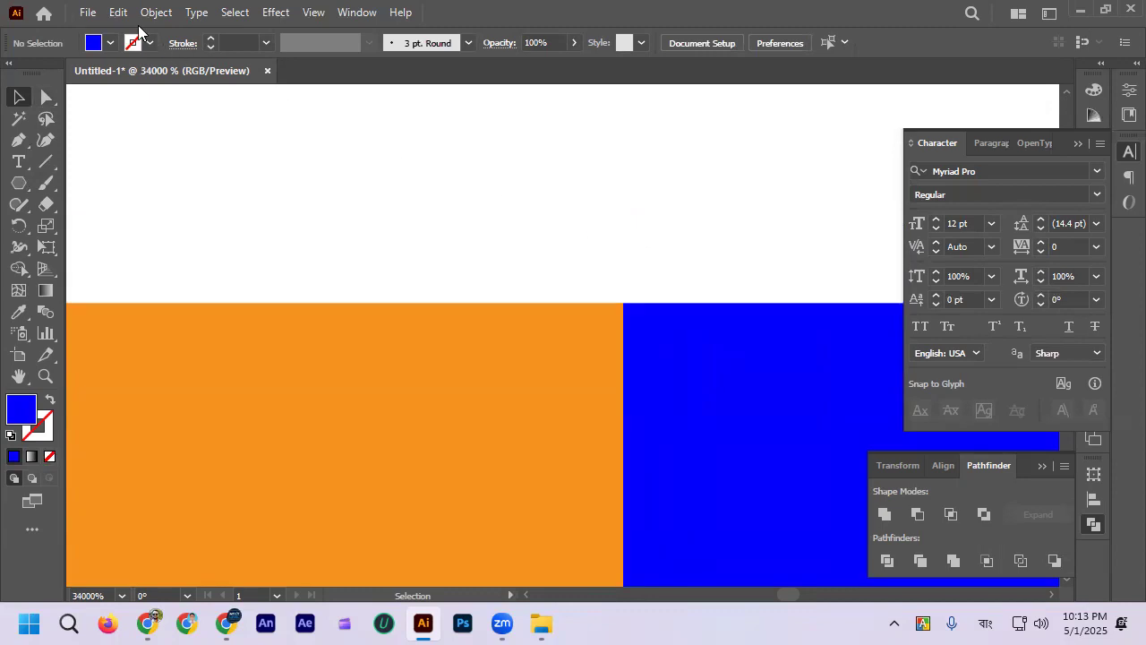
# Step: Open the new document settings, review the size, bleed, color mode, raster effects and preview mode options, and close without creating a document
pyautogui.click(88, 14)
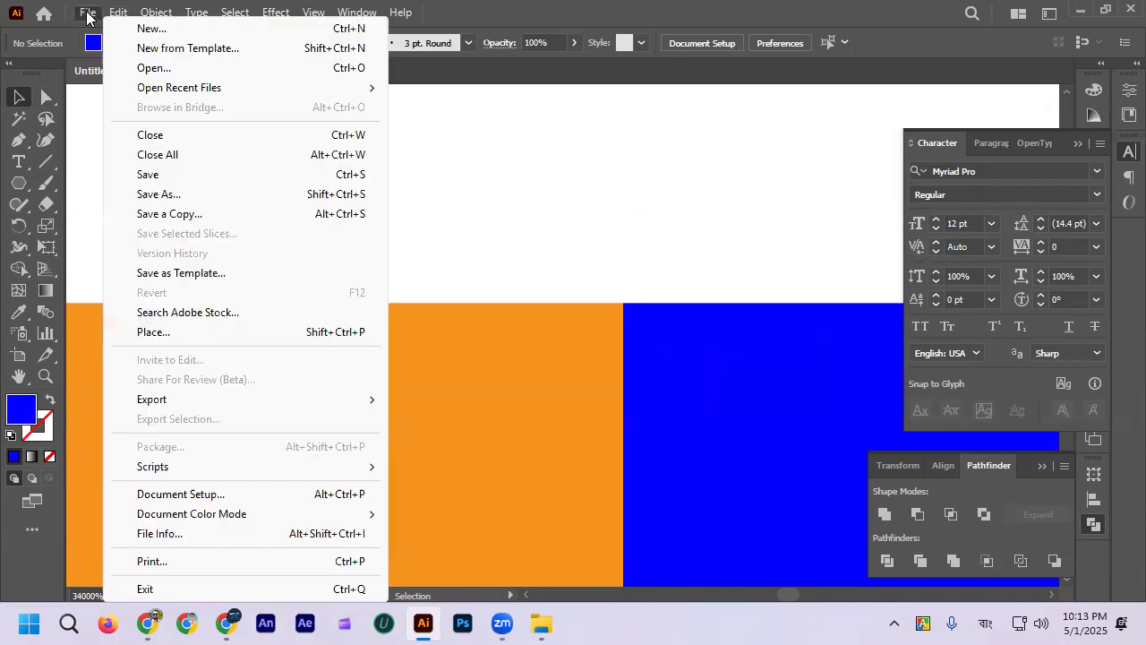
pyautogui.click(152, 31)
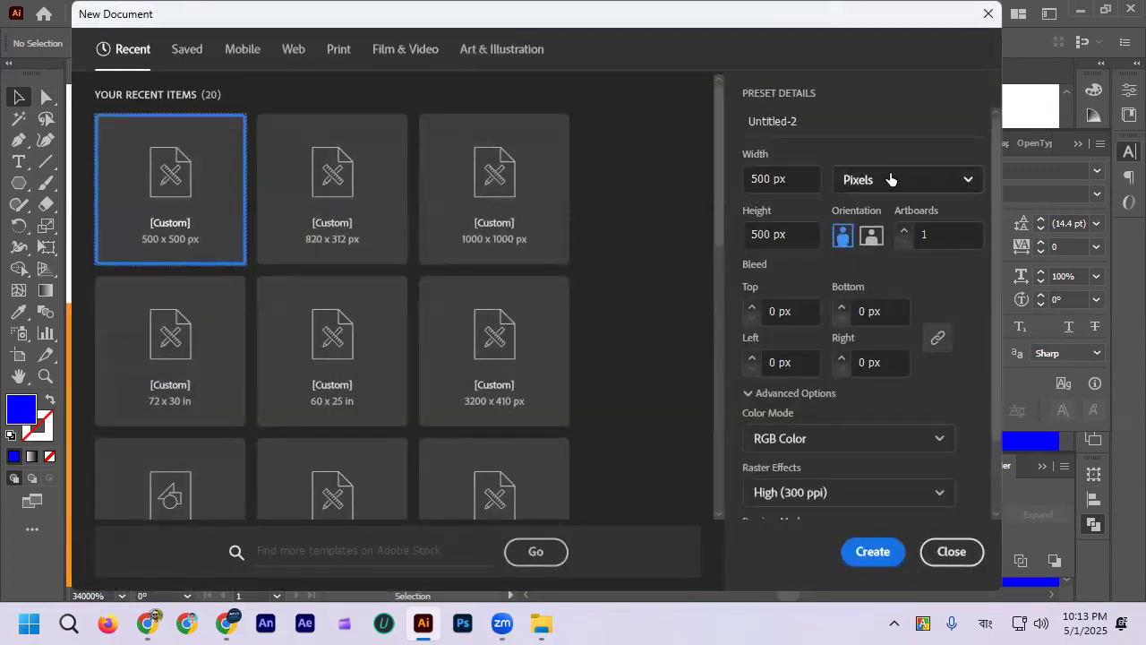
pyautogui.click(770, 179)
pyautogui.click(736, 236)
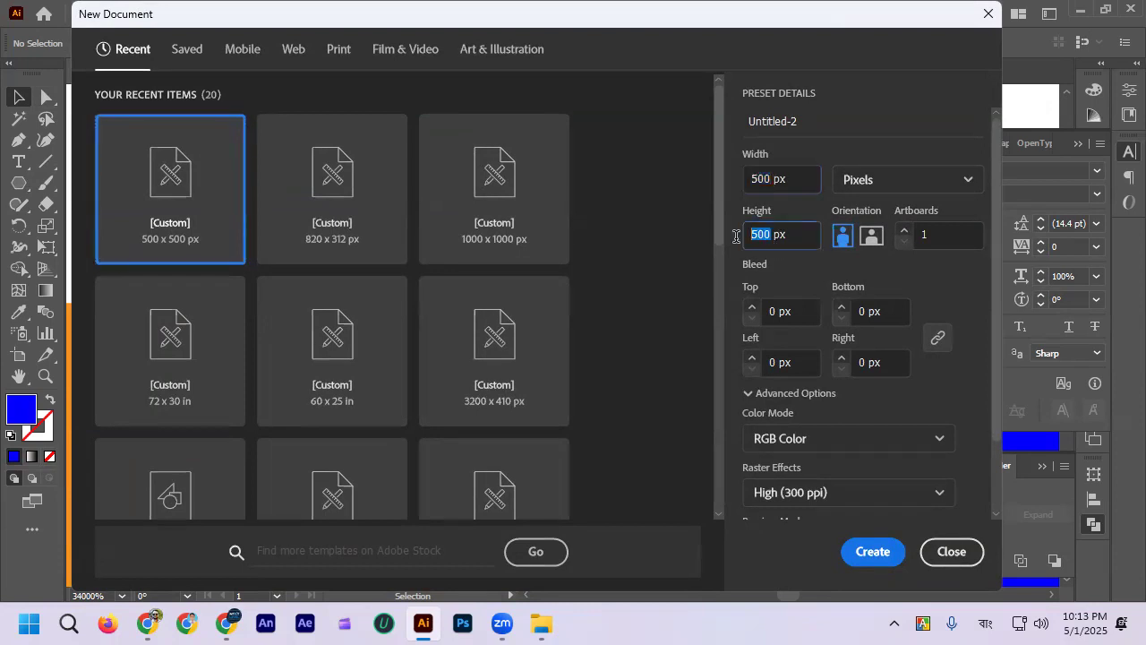
pyautogui.moveTo(797, 15); pyautogui.dragTo(798, 241)
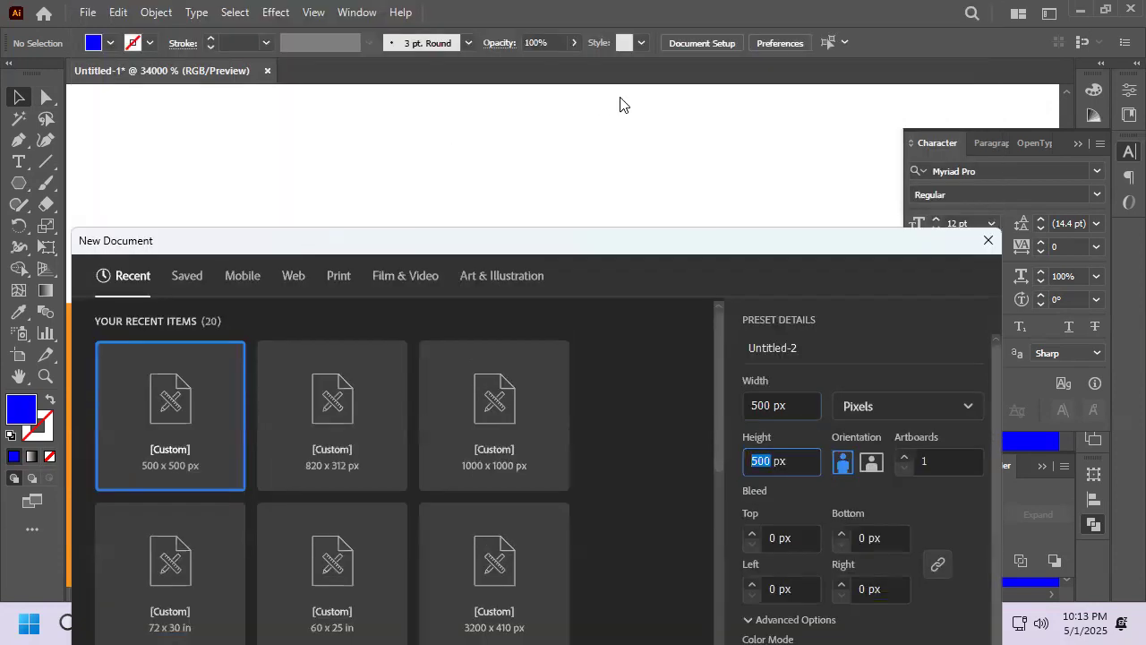
pyautogui.moveTo(697, 243); pyautogui.dragTo(728, 54)
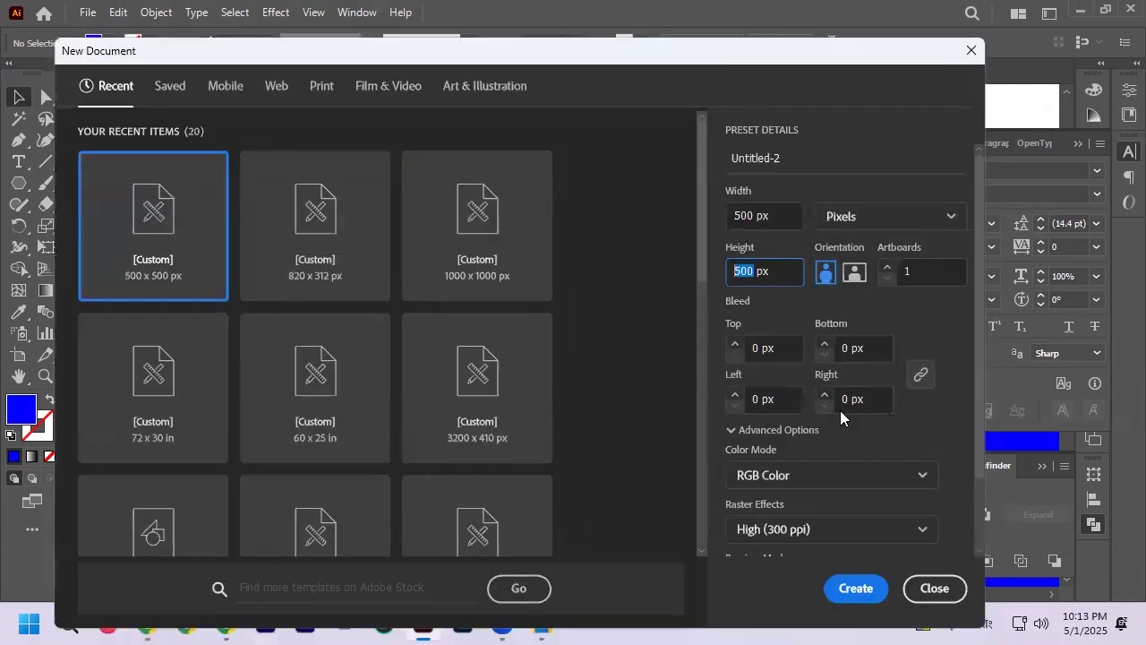
pyautogui.rightClick(847, 507)
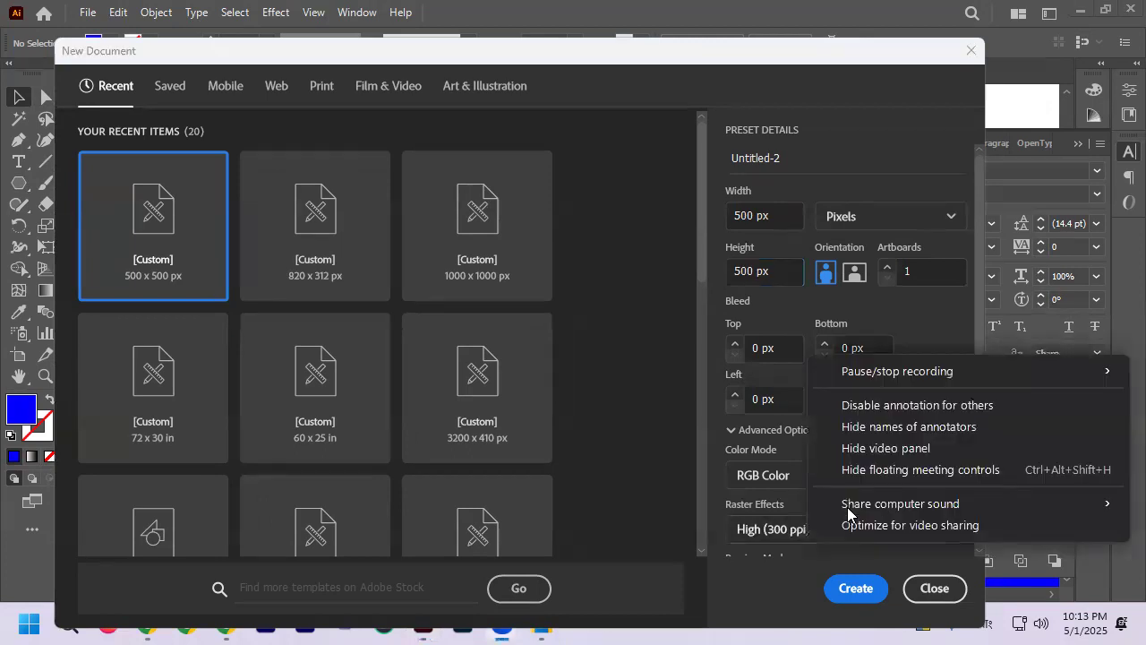
pyautogui.click(706, 463)
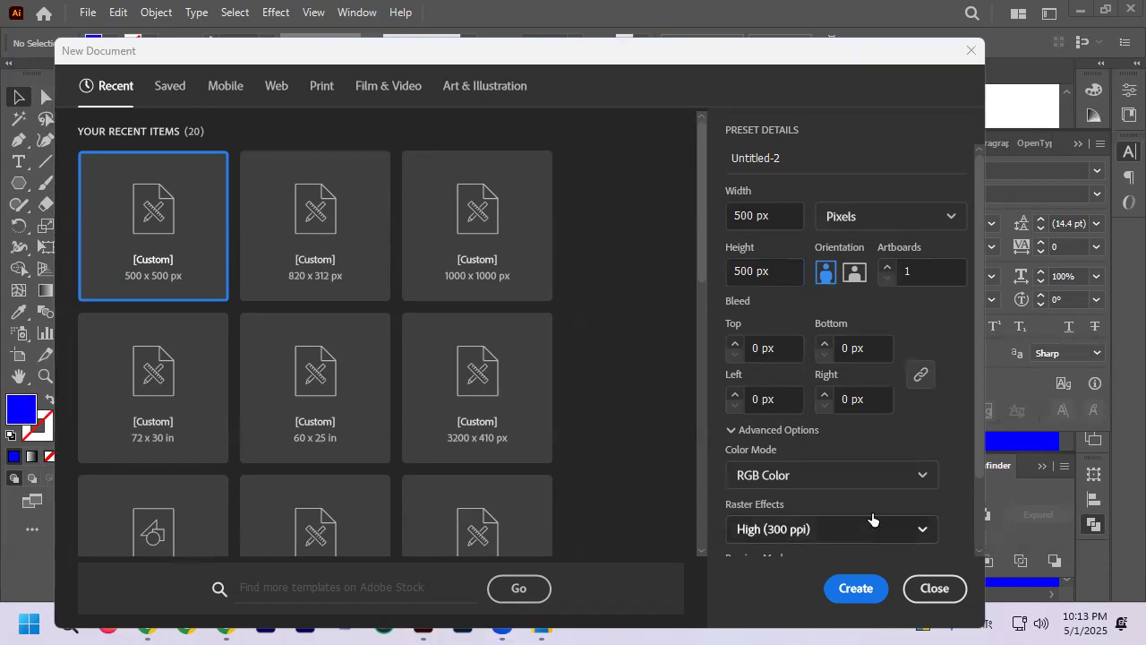
pyautogui.scroll(-2, 870, 510)
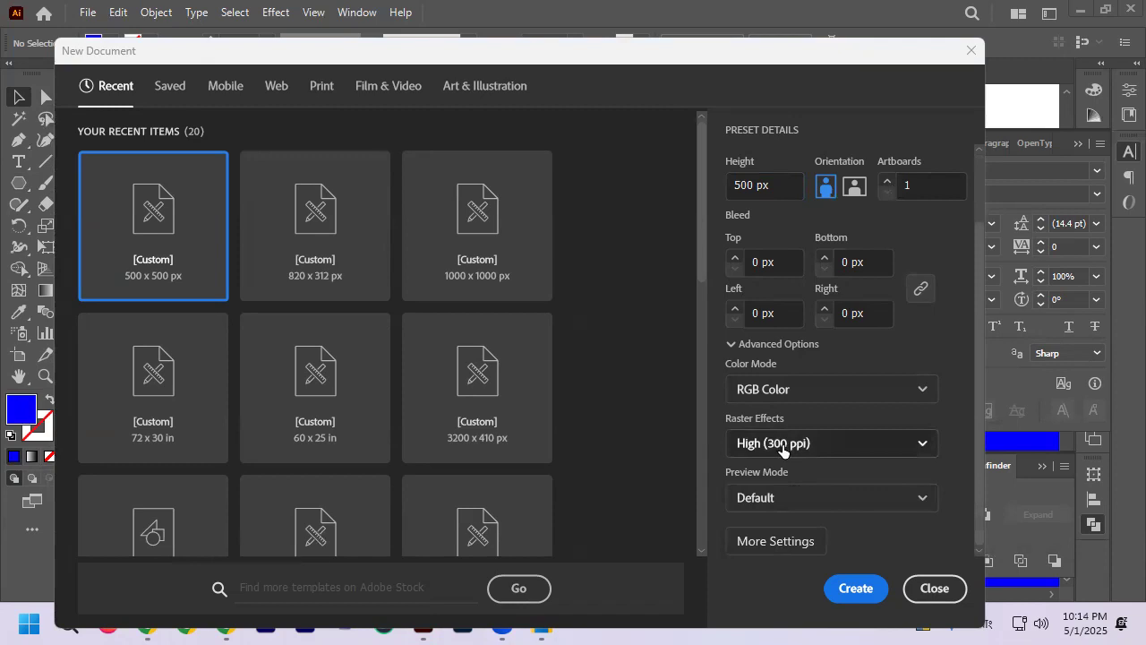
pyautogui.click(932, 588)
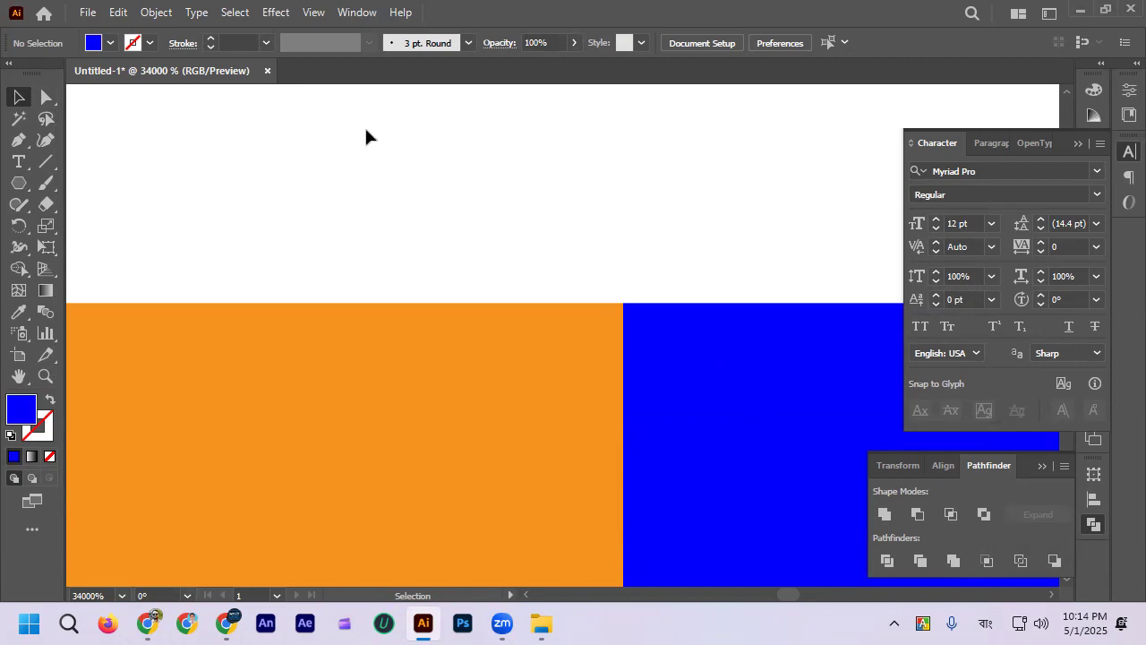
# Step: Draw a small blue square above the orange square with the Rectangle tool and shift it rightward by about its own width
pyautogui.scroll(-4, 618, 193)
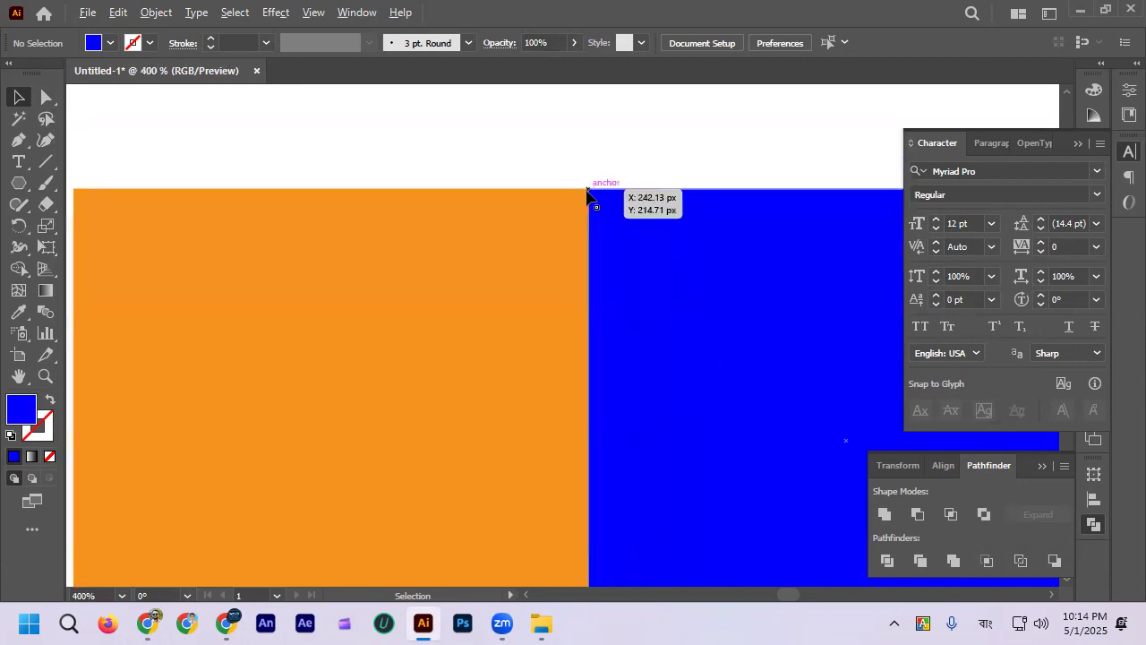
pyautogui.scroll(-3, 591, 195)
pyautogui.scroll(1, 591, 181)
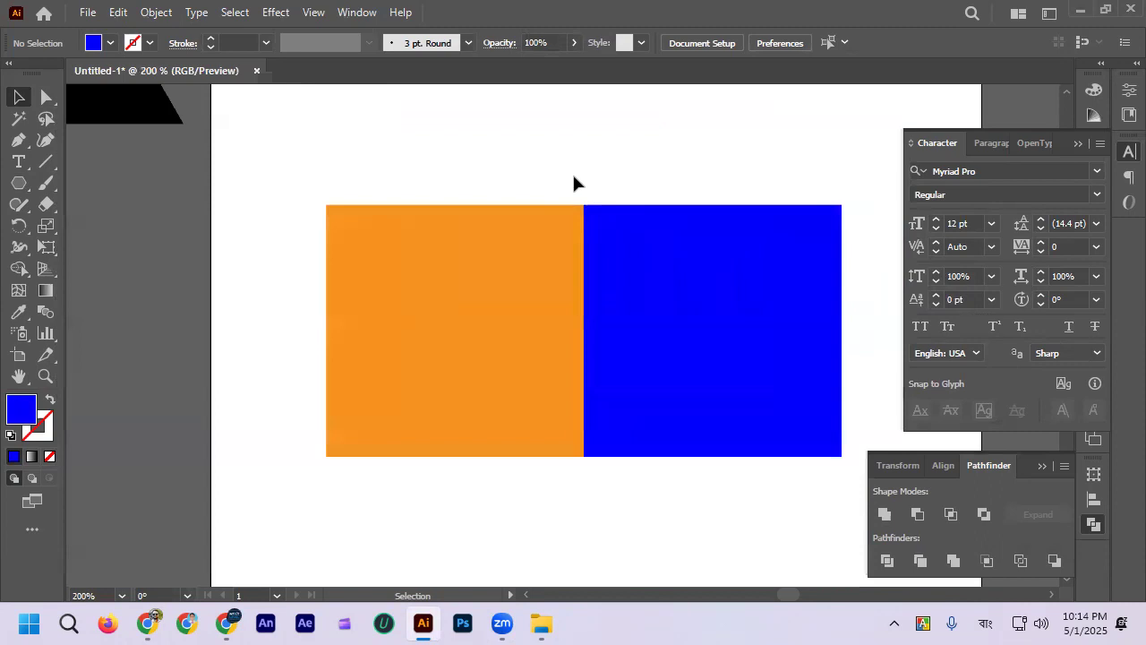
pyautogui.scroll(1, 574, 183)
pyautogui.click(19, 184)
pyautogui.click(30, 185)
pyautogui.click(107, 183)
pyautogui.scroll(2, 243, 128)
pyautogui.moveTo(284, 149); pyautogui.dragTo(301, 167)
pyautogui.click(19, 97)
pyautogui.scroll(1, 251, 152)
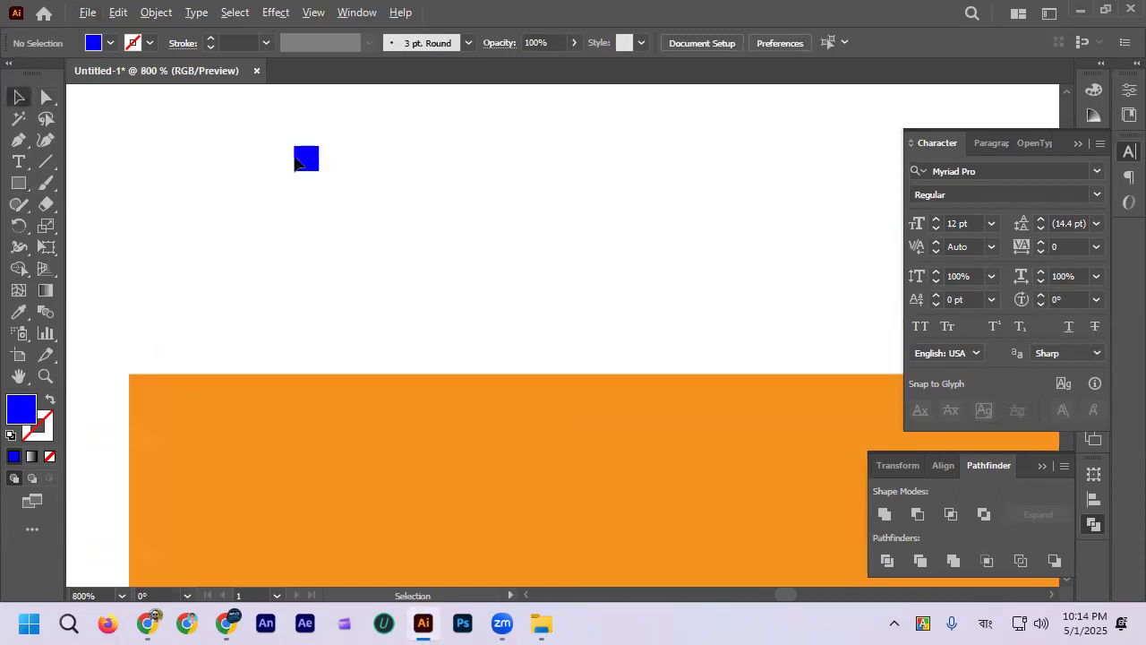
pyautogui.moveTo(311, 163); pyautogui.dragTo(336, 163)
pyautogui.click(311, 204)
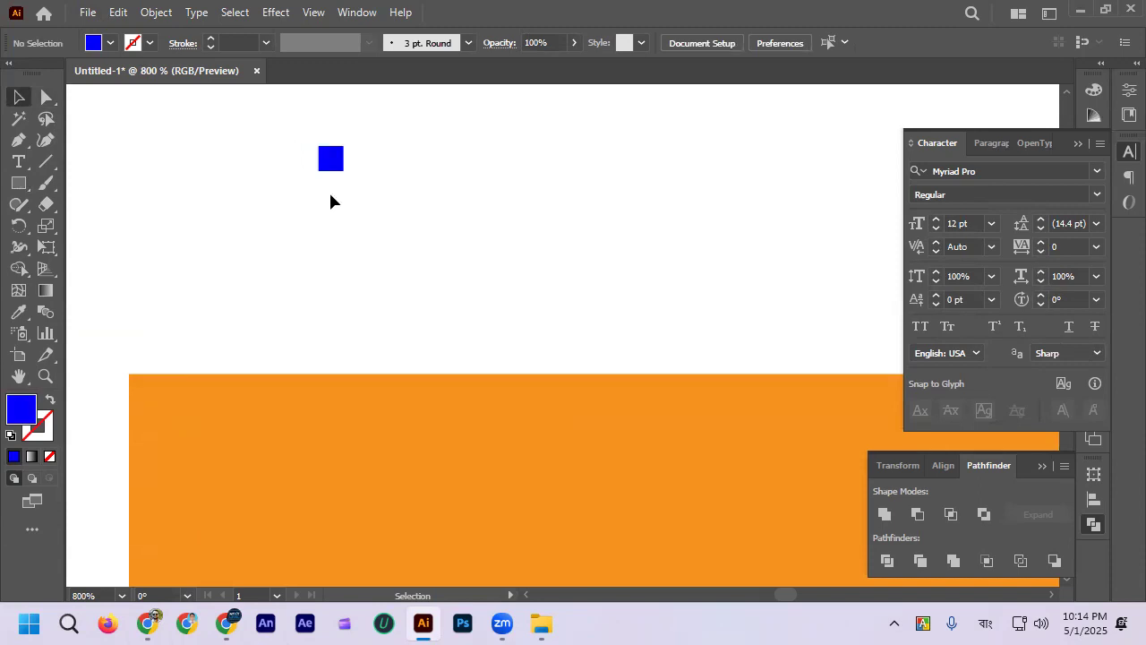
pyautogui.scroll(-4, 331, 188)
pyautogui.scroll(1, 338, 190)
# Step: Place a single anchor point above the orange square with the Pen tool and delete it together with the small blue square
pyautogui.click(19, 140)
pyautogui.click(457, 150)
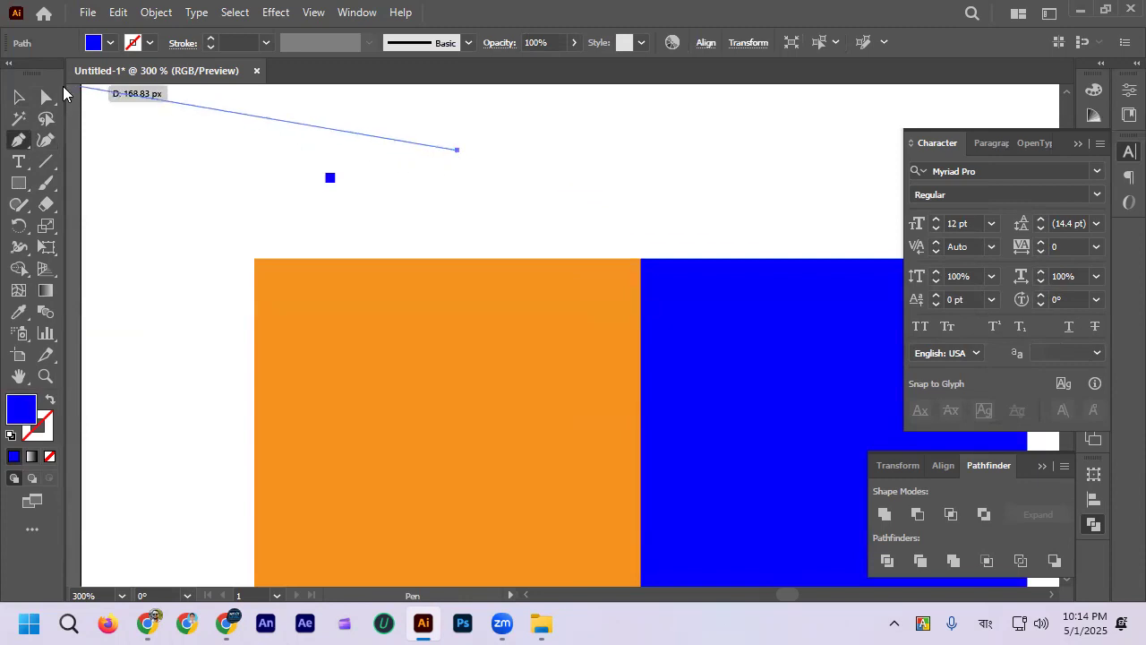
pyautogui.click(19, 96)
pyautogui.click(476, 157)
pyautogui.moveTo(475, 199); pyautogui.dragTo(475, 195)
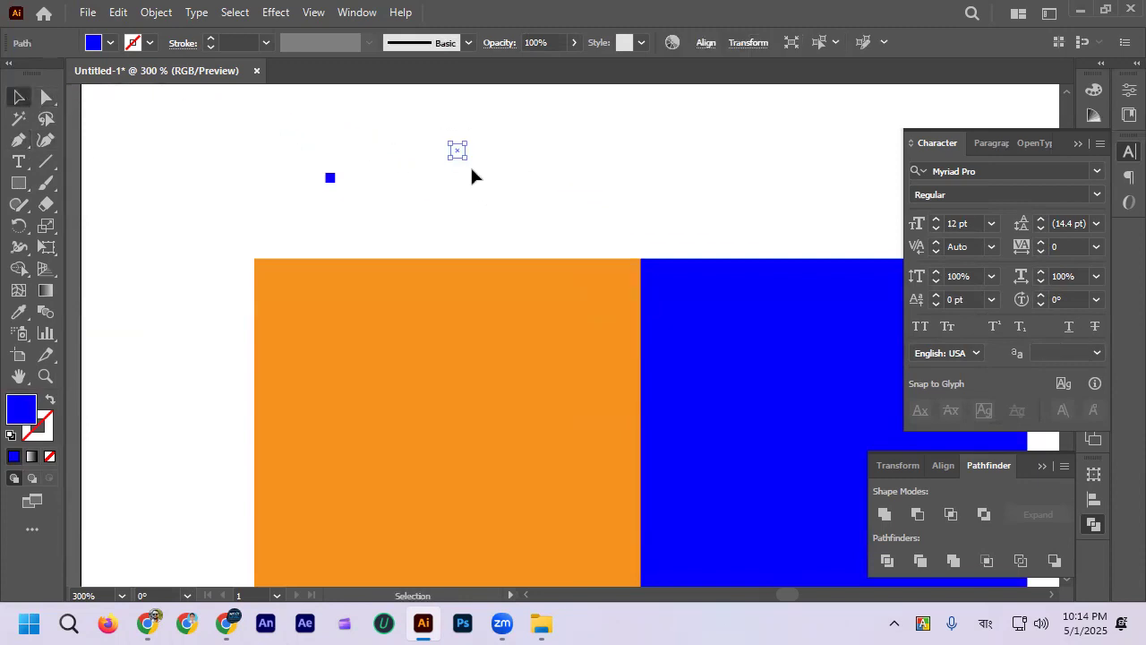
pyautogui.scroll(1, 464, 153)
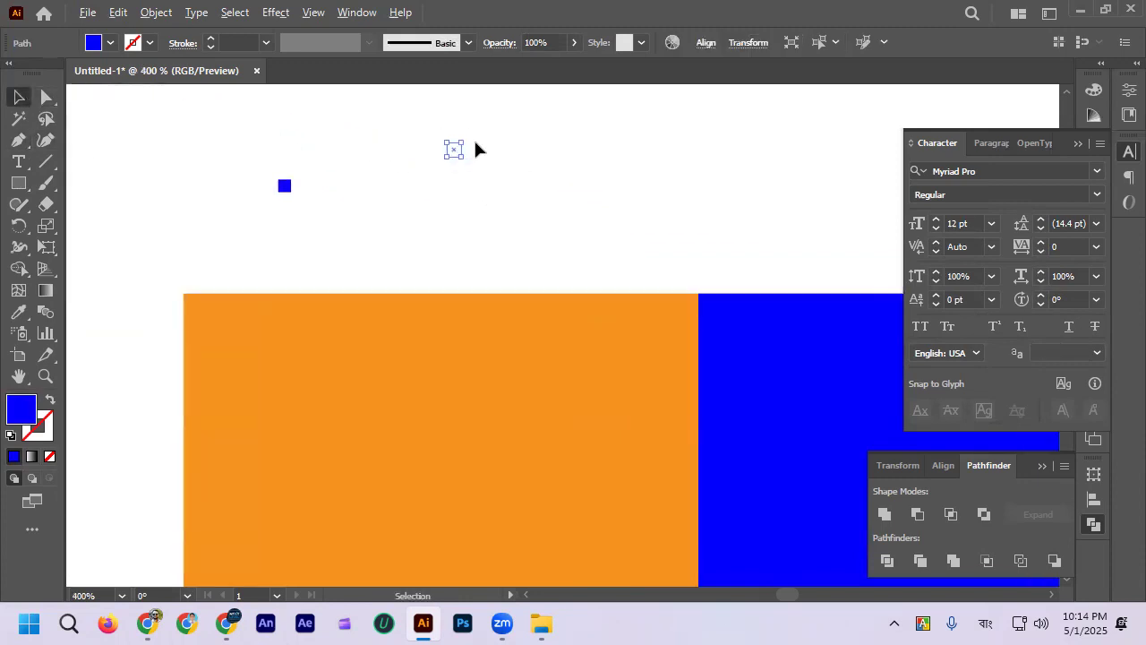
pyautogui.scroll(-2, 476, 142)
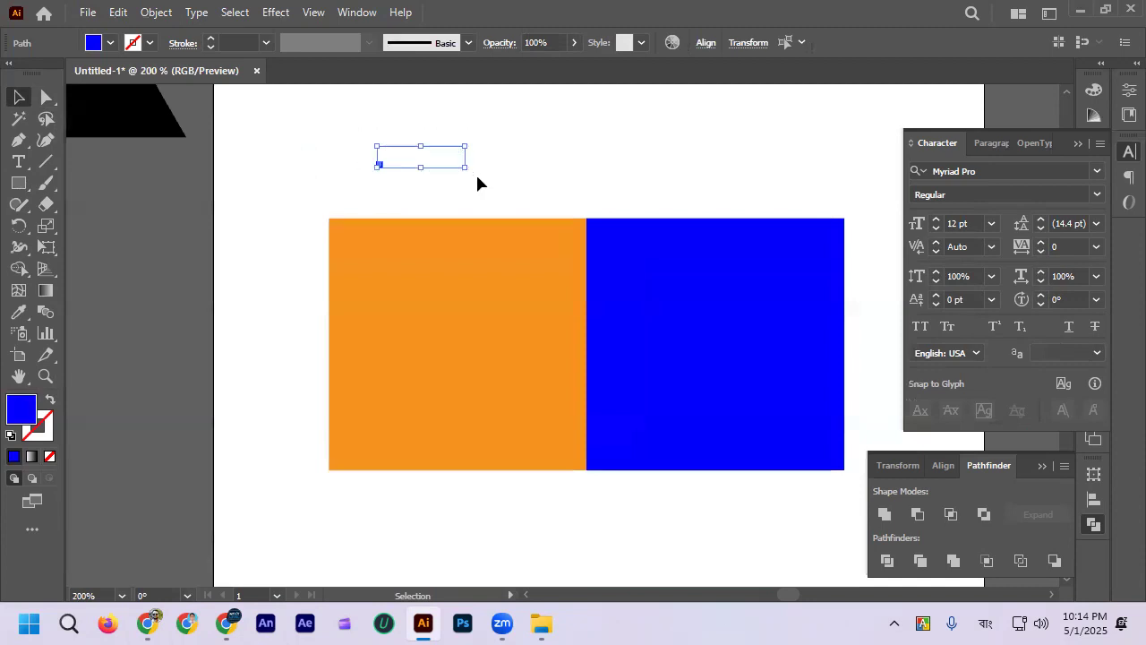
pyautogui.press('Delete')
# Step: Check the joint between the orange and blue squares and turn off Snap to Point
pyautogui.scroll(2, 628, 220)
pyautogui.moveTo(535, 240); pyautogui.dragTo(593, 242)
pyautogui.click(560, 174)
pyautogui.scroll(-2, 560, 174)
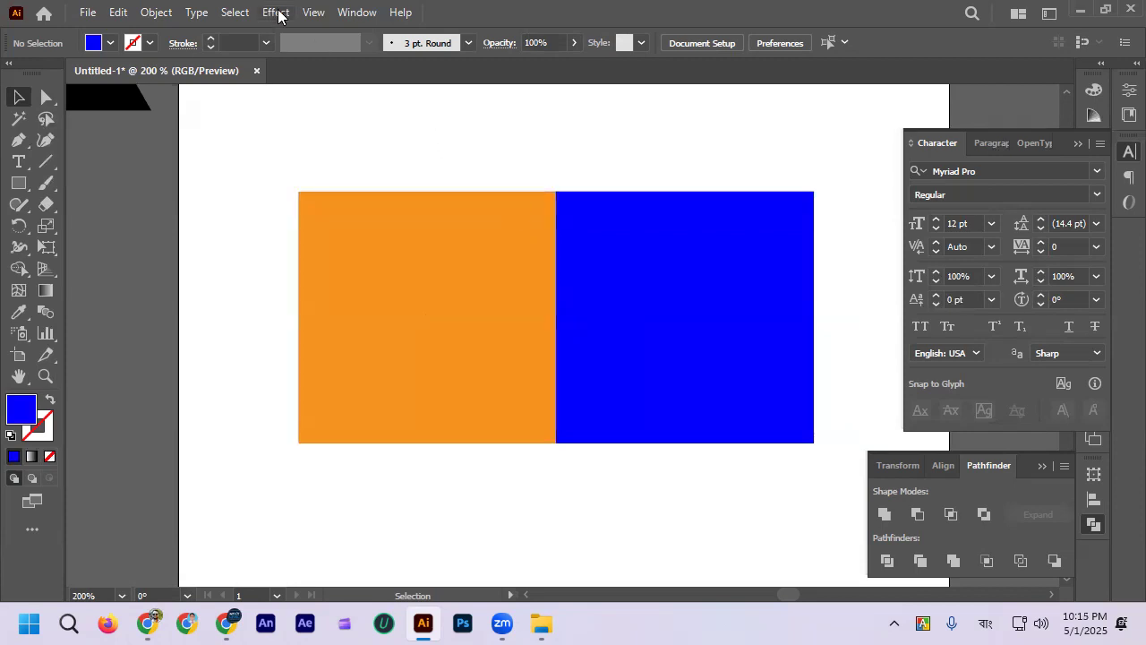
pyautogui.click(313, 12)
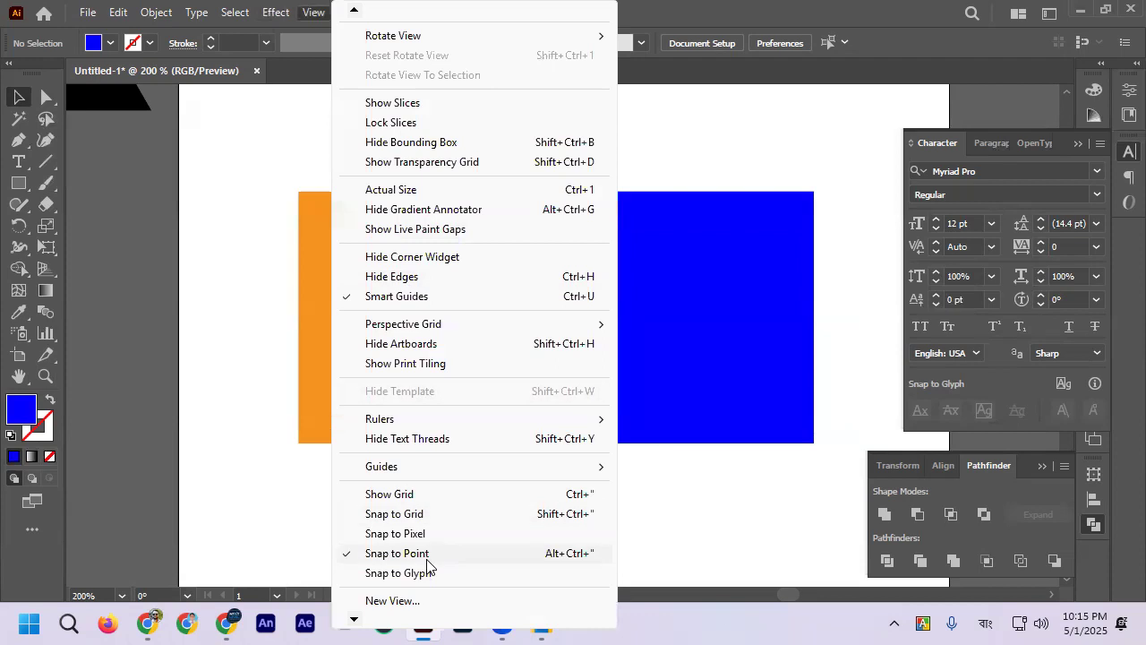
pyautogui.click(407, 560)
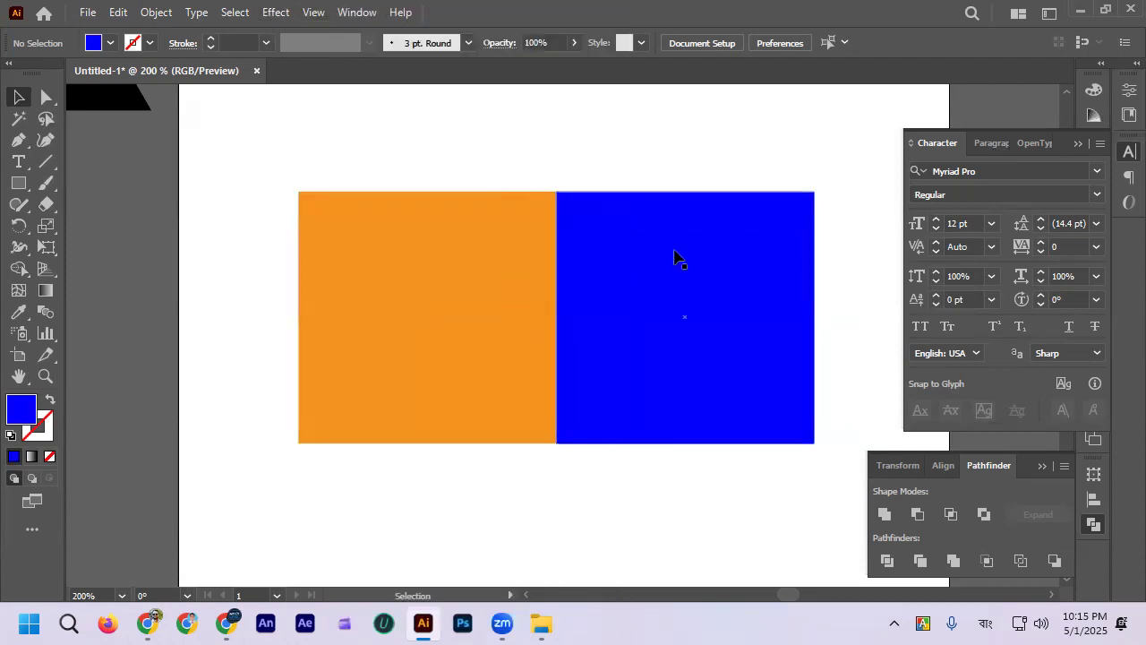
# Step: Move the blue square along the orange square's edge and set it flush with matching upper edges
pyautogui.scroll(2, 678, 256)
pyautogui.moveTo(633, 259); pyautogui.dragTo(637, 233)
pyautogui.scroll(-2, 591, 203)
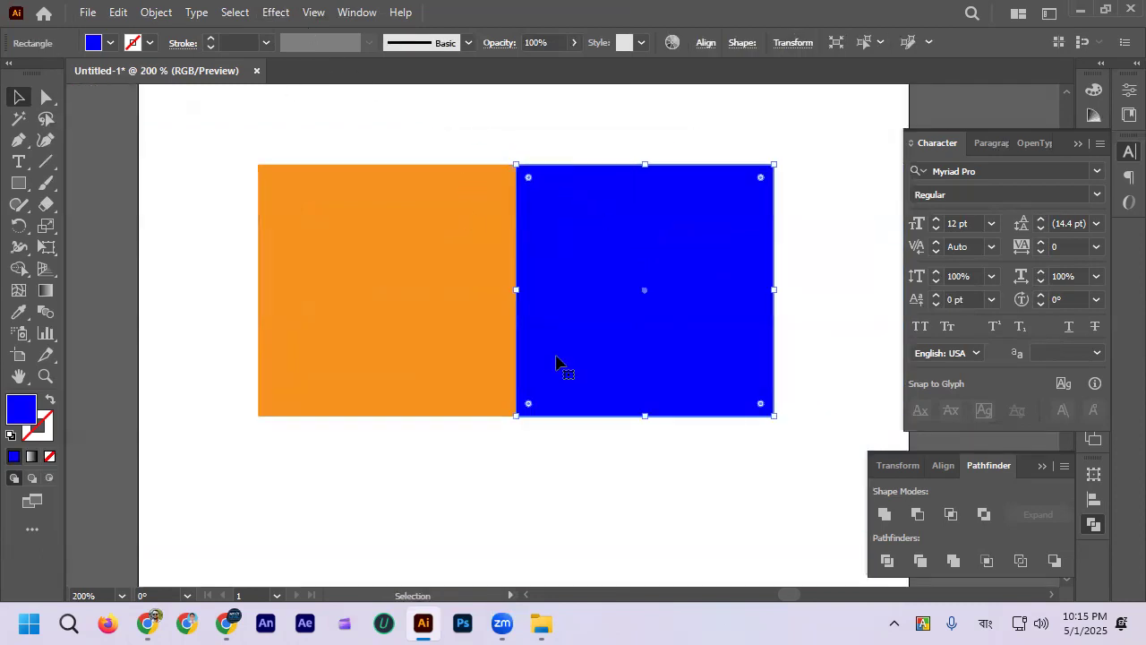
# Step: Move the blue square away from the orange square so a gap separates the two shapes
pyautogui.scroll(-1, 505, 462)
pyautogui.scroll(-1, 504, 464)
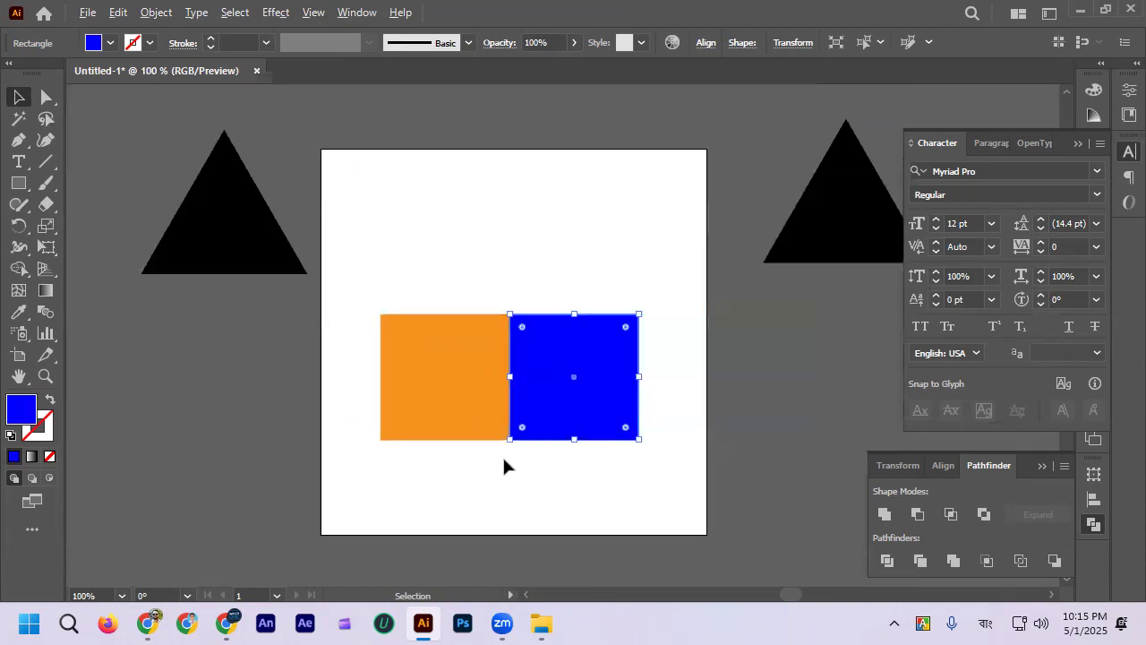
pyautogui.scroll(1, 523, 447)
pyautogui.moveTo(568, 388); pyautogui.dragTo(631, 400)
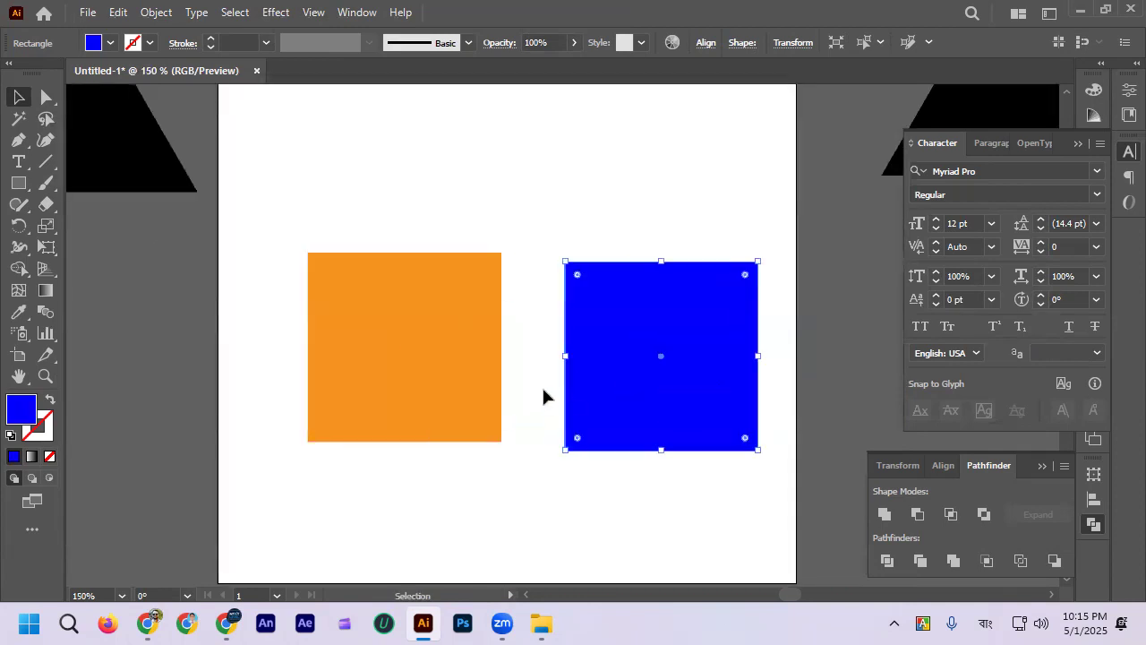
# Step: Place the black triangle from beside the artboard onto the orange square's upper edge as a roof
pyautogui.scroll(1, 543, 396)
pyautogui.hscroll(-1, 541, 399)
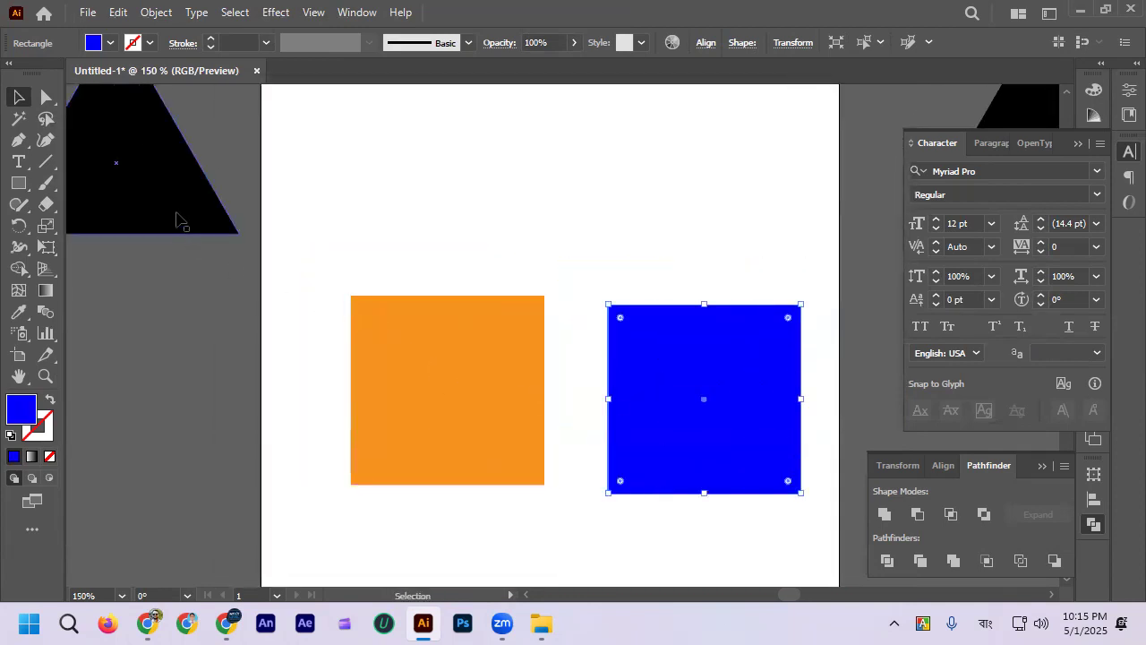
pyautogui.moveTo(176, 217); pyautogui.dragTo(505, 285)
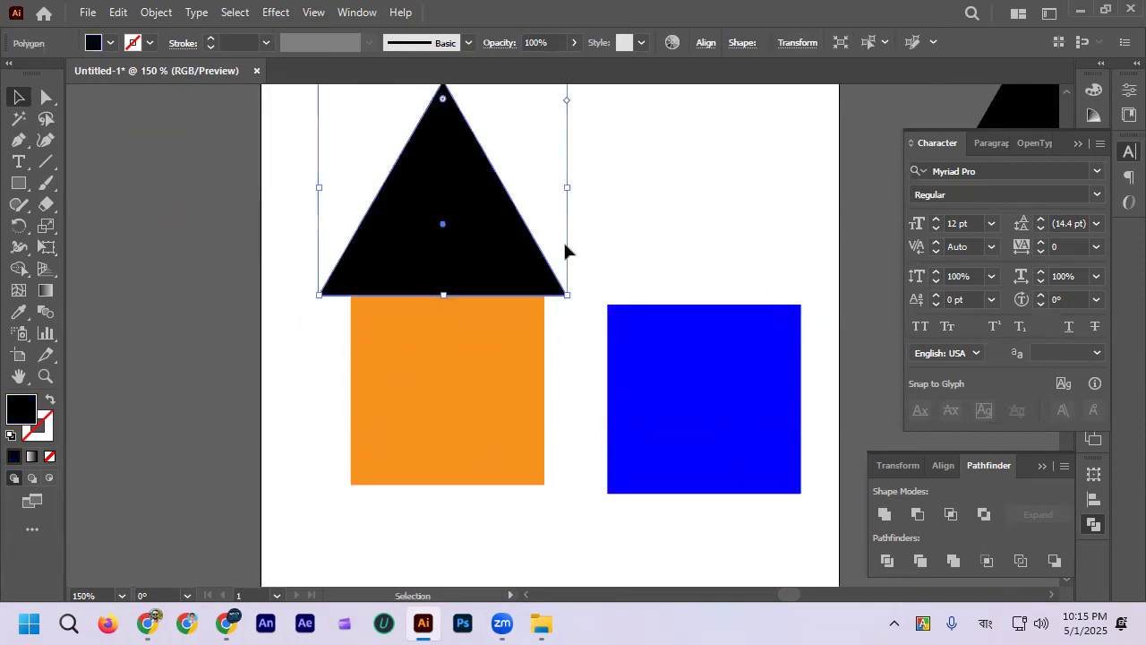
pyautogui.click(565, 240)
# Step: Delete the roof triangle, the orange square and the blue square, leaving only the triangle outside the artboard
pyautogui.scroll(-2, 565, 240)
pyautogui.click(574, 433)
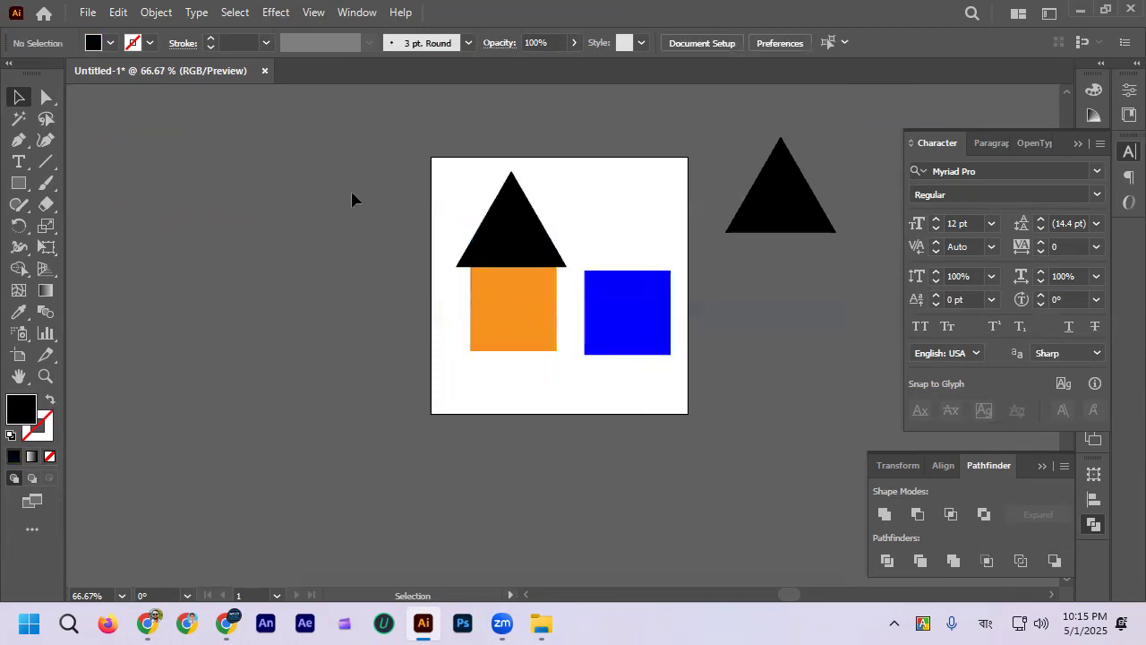
pyautogui.moveTo(351, 189); pyautogui.dragTo(658, 403)
pyautogui.press('Delete')
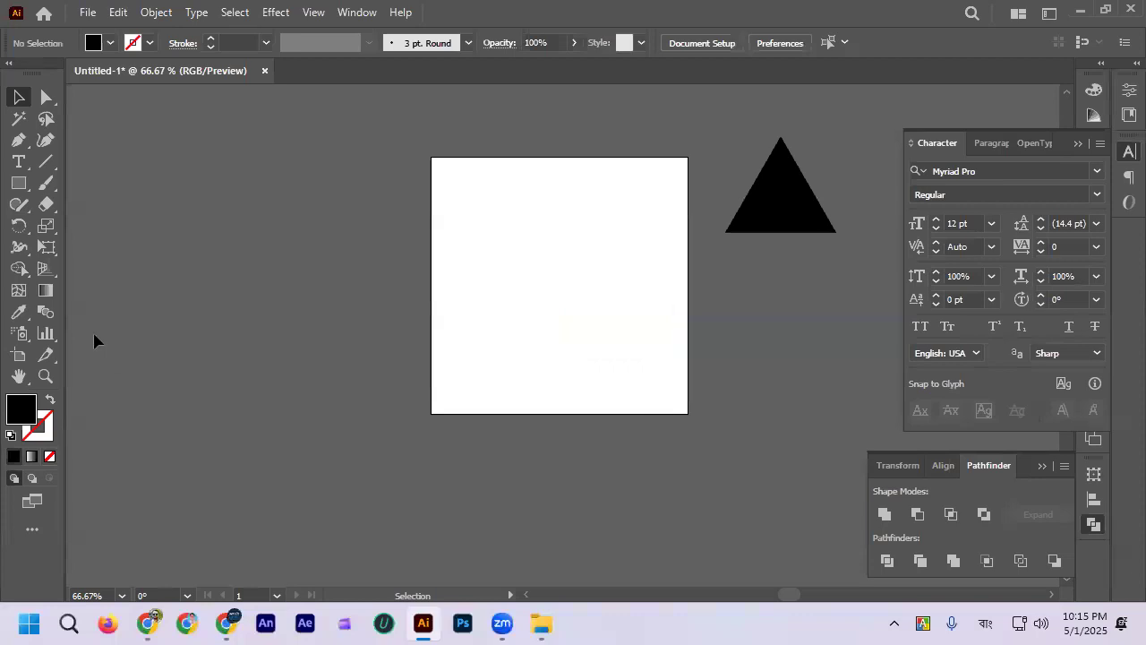
# Step: Draw a large and a smaller black rectangle in turn with the Rectangle tool, undoing each one
pyautogui.click(18, 184)
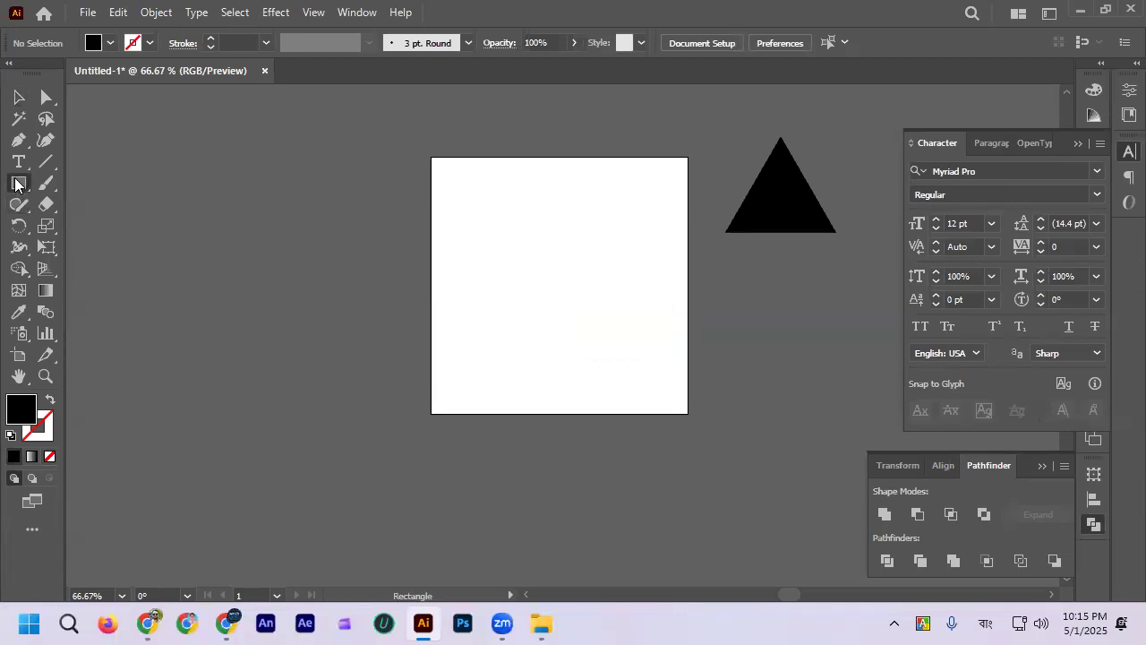
pyautogui.click(18, 183)
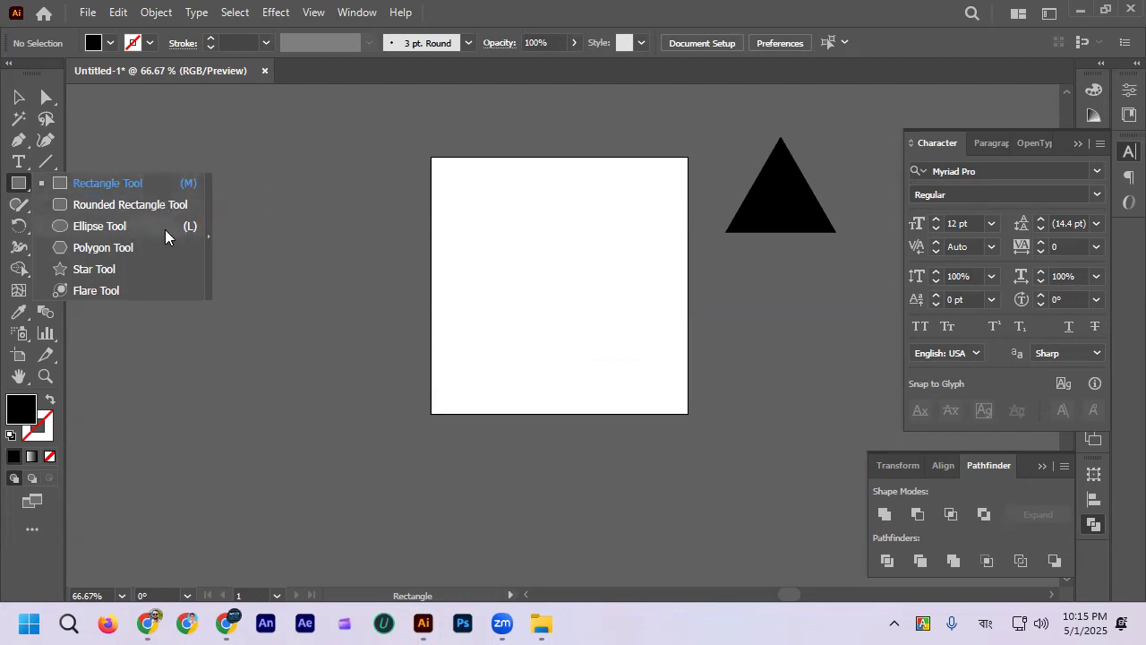
pyautogui.moveTo(471, 208); pyautogui.dragTo(631, 346)
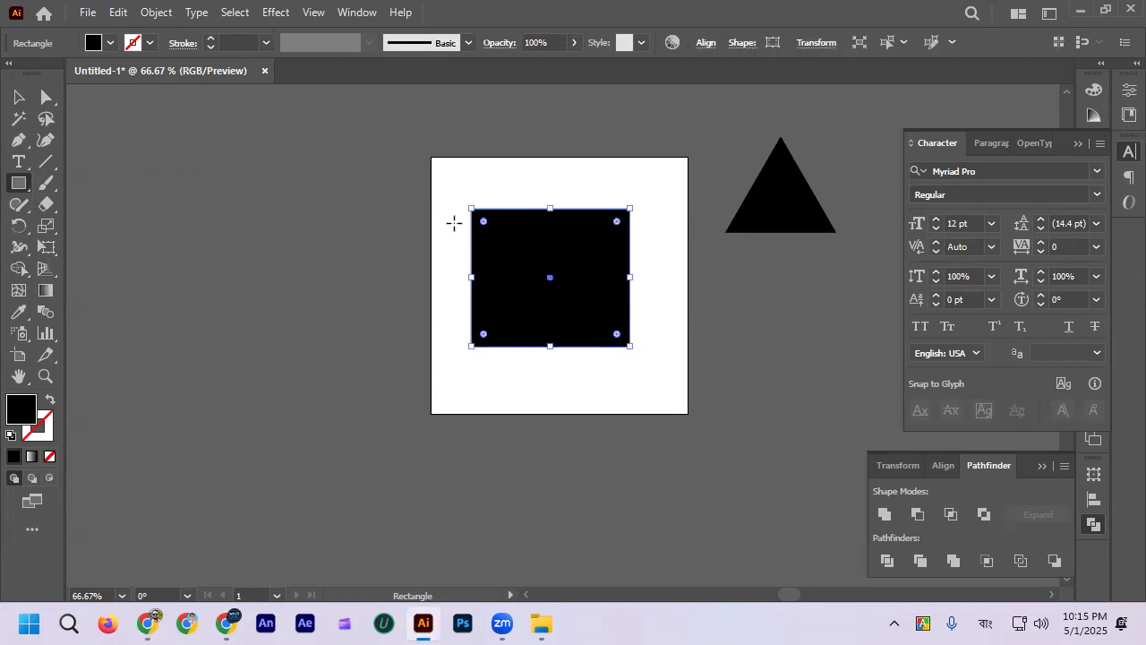
pyautogui.press('ctrl')
pyautogui.hotkey('ctrl', 'z')
pyautogui.moveTo(456, 218); pyautogui.dragTo(523, 266)
pyautogui.hotkey('ctrl', 'z')
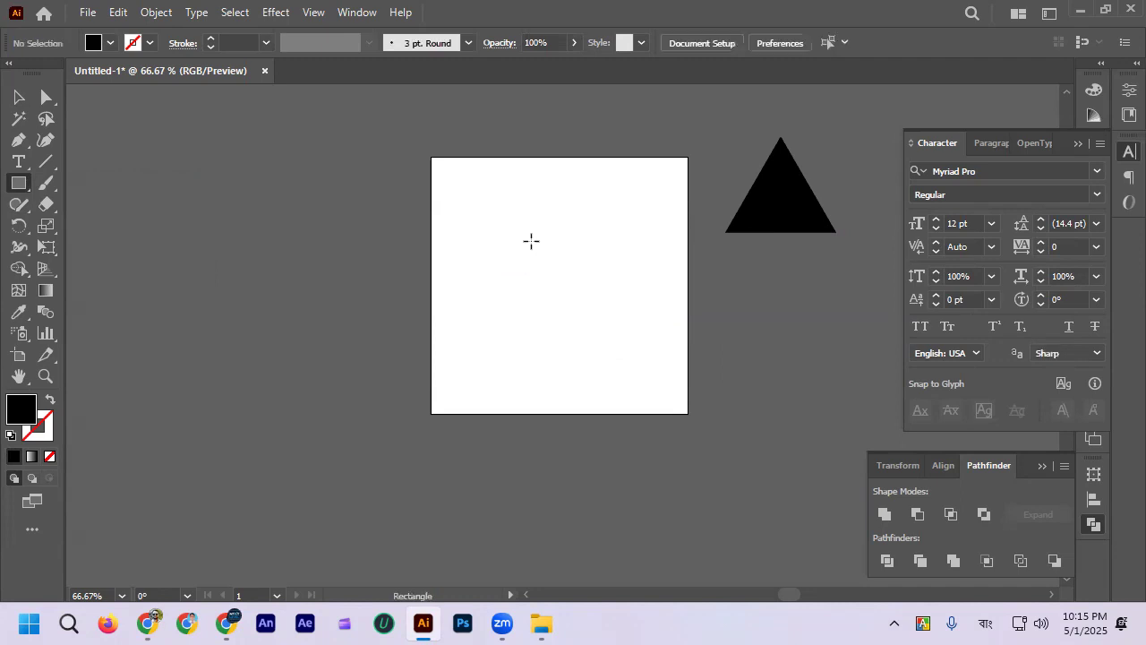
# Step: Draw four freehand rectangles of varying proportions one after another, the last about 338 by 199 px, undoing each one
pyautogui.scroll(1, 531, 241)
pyautogui.moveTo(428, 180); pyautogui.dragTo(607, 325)
pyautogui.hotkey('ctrl', 'z')
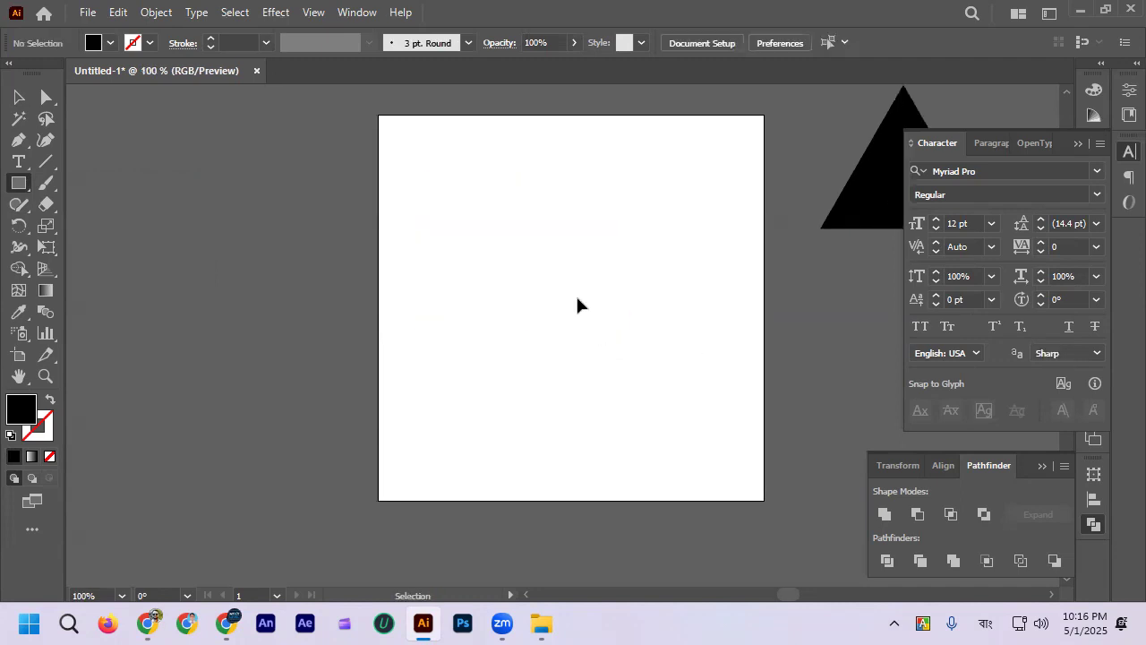
pyautogui.moveTo(430, 199); pyautogui.dragTo(720, 311)
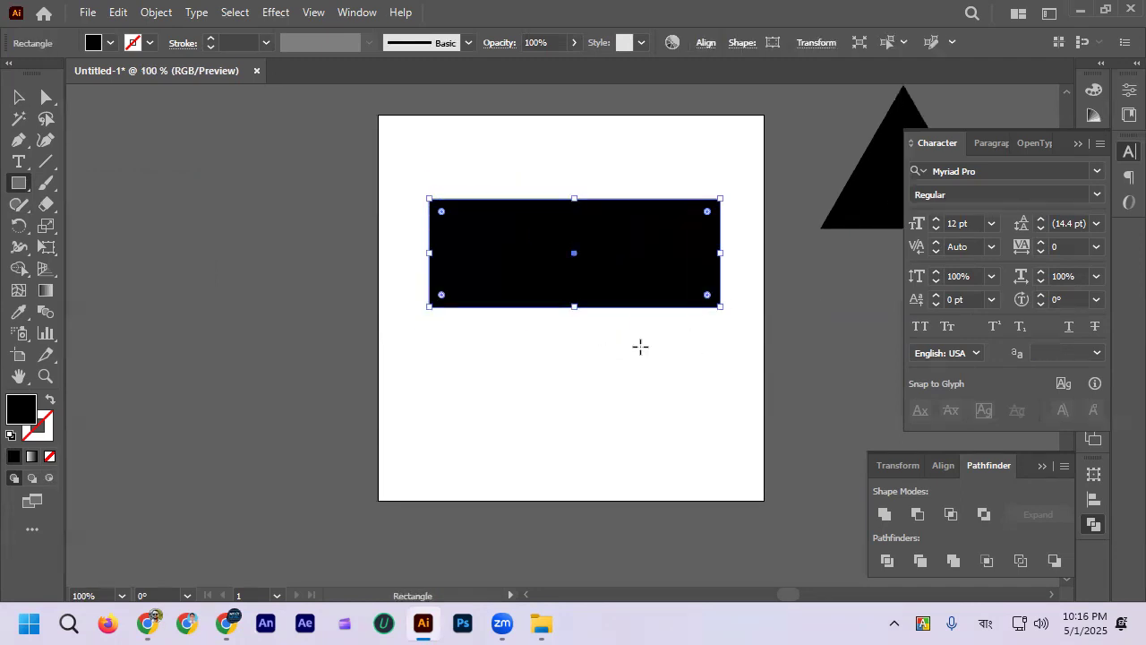
pyautogui.hotkey('ctrl', 'z')
pyautogui.moveTo(432, 181); pyautogui.dragTo(621, 430)
pyautogui.hotkey('ctrl', 'z')
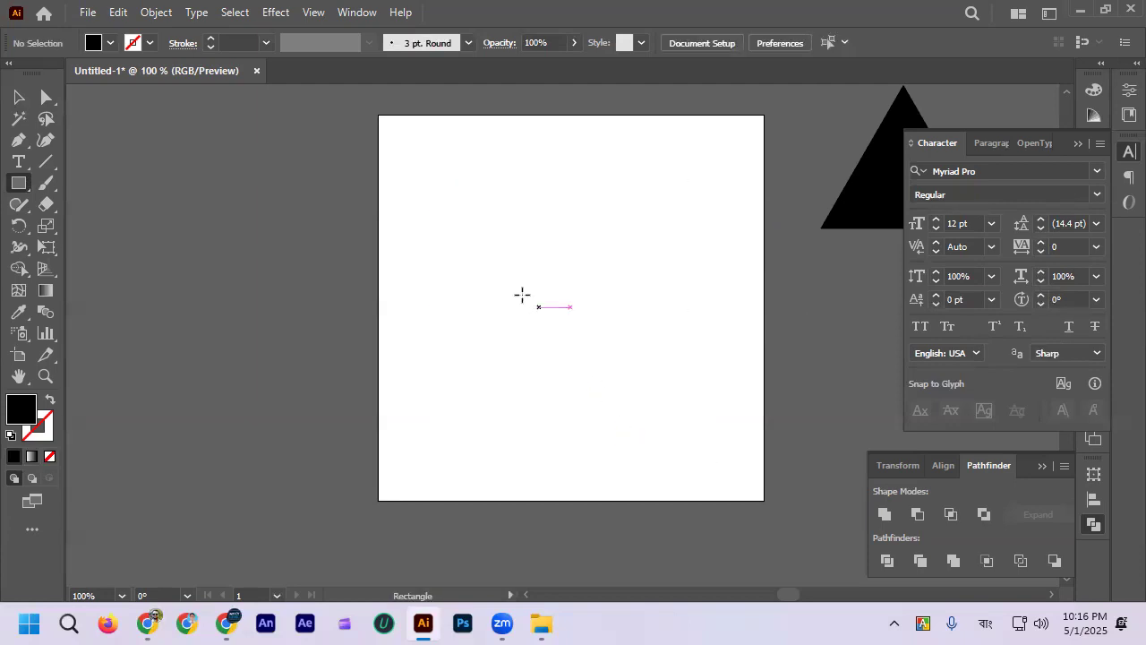
pyautogui.moveTo(436, 191); pyautogui.dragTo(693, 344)
pyautogui.hotkey('ctrl', 'z')
# Step: Create a black square on the artboard by entering an exact size of 500 by 500 px
pyautogui.click(441, 165)
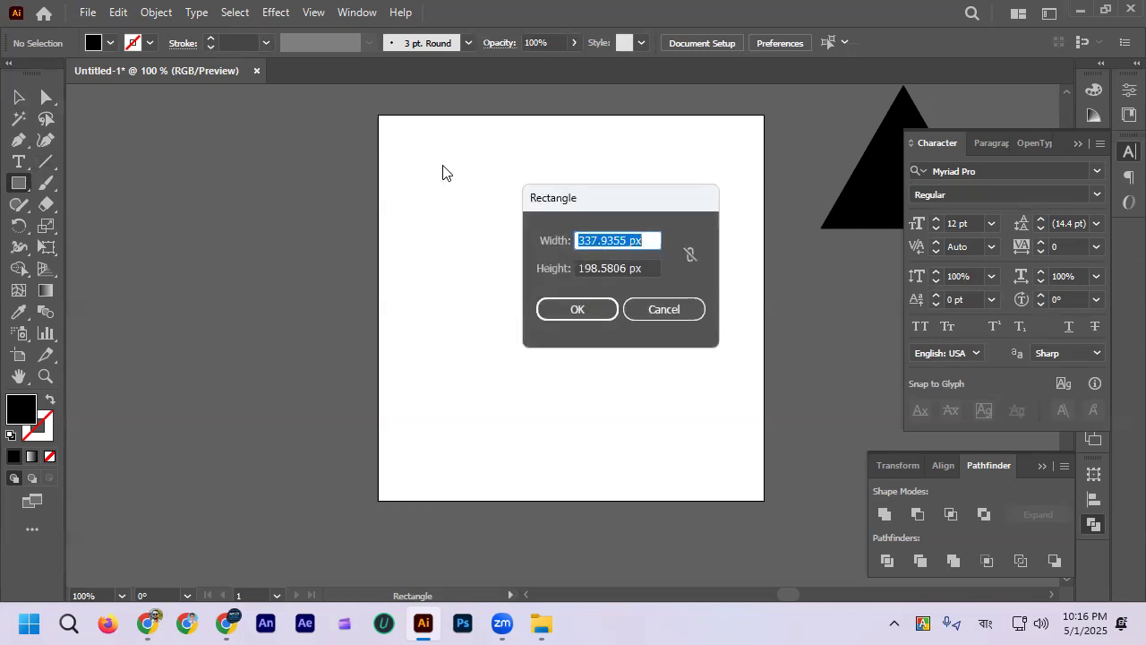
pyautogui.moveTo(604, 201); pyautogui.dragTo(607, 176)
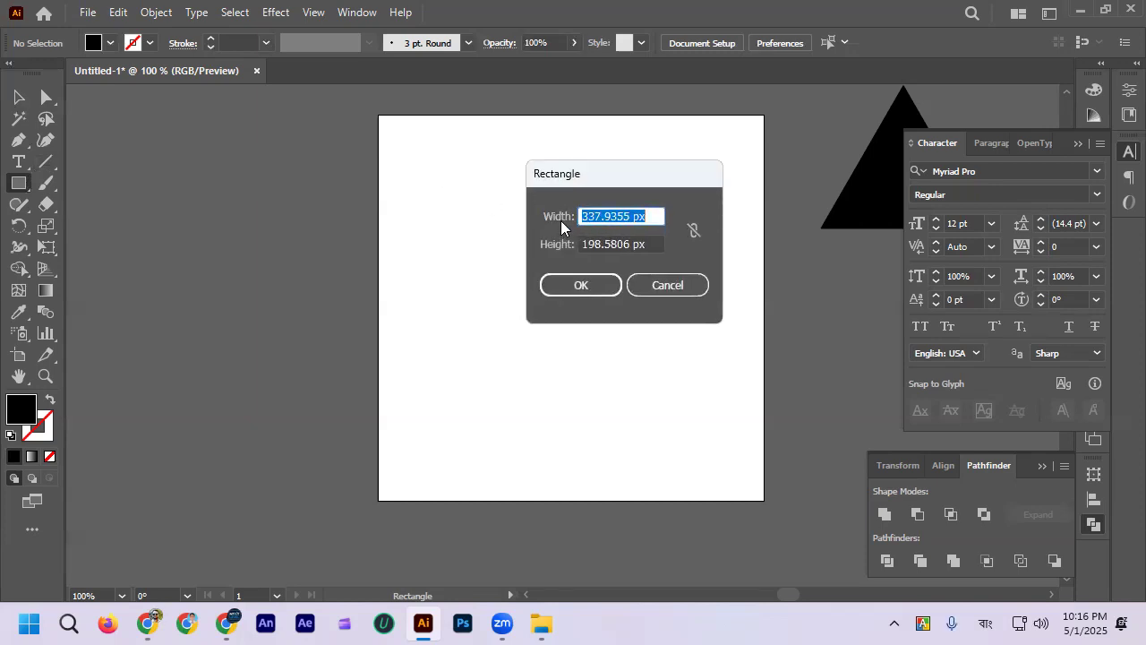
pyautogui.doubleClick(631, 216)
pyautogui.write('500')
pyautogui.doubleClick(627, 245)
pyautogui.write('5')
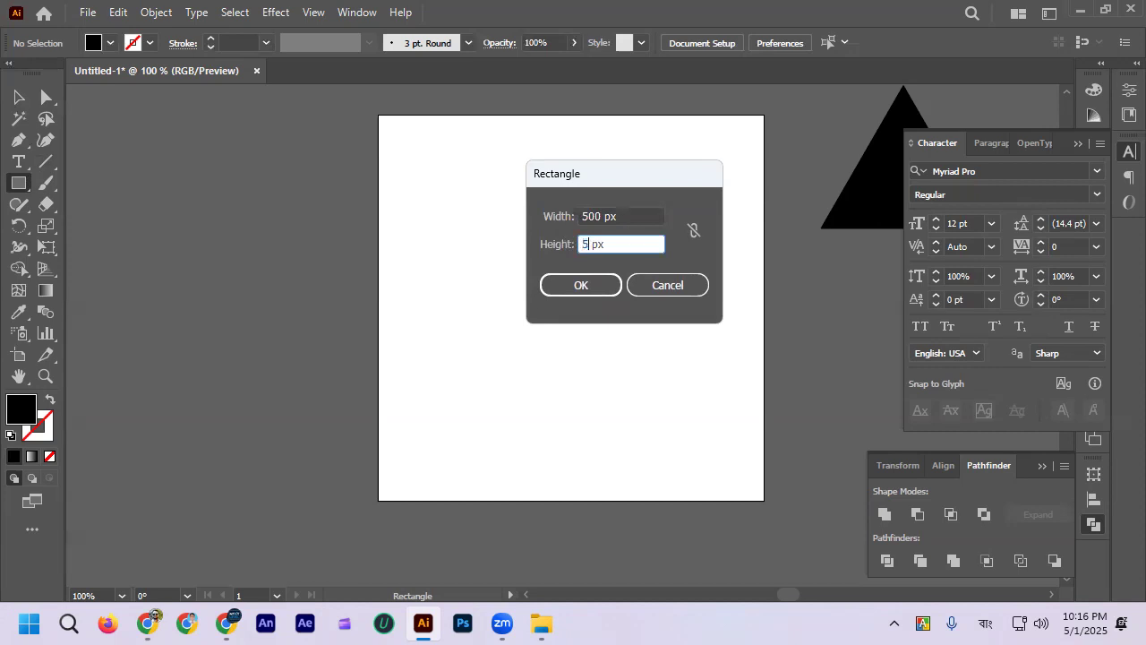
pyautogui.click(591, 284)
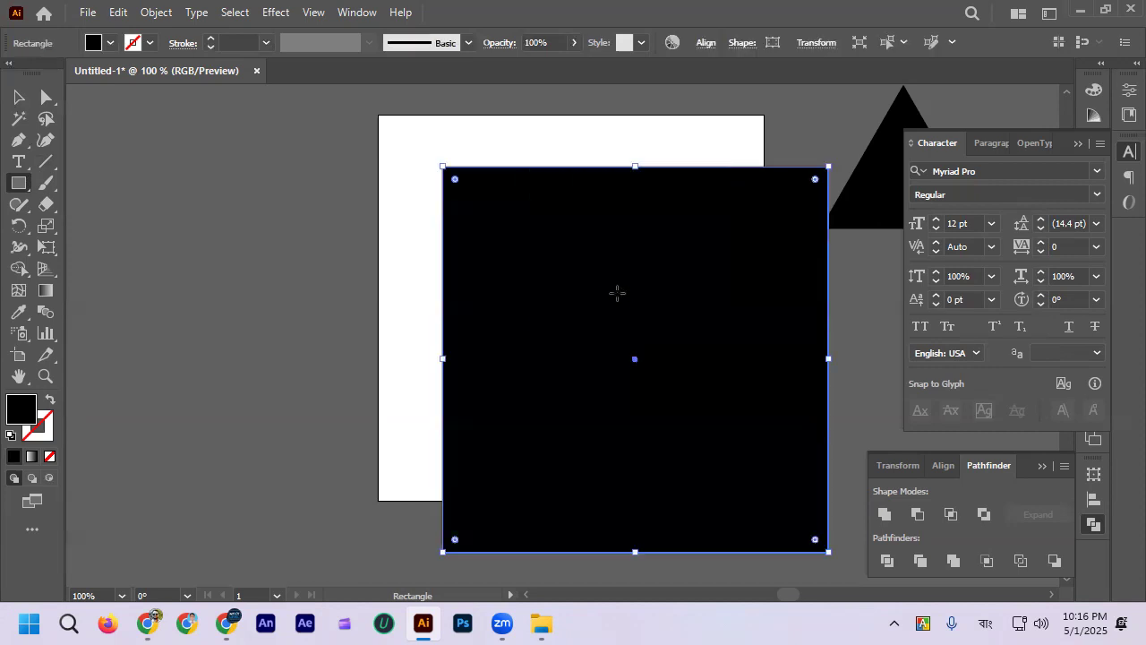
# Step: Move the black square so it covers the artboard exactly, and check the fit
pyautogui.click(19, 97)
pyautogui.moveTo(609, 254); pyautogui.dragTo(540, 197)
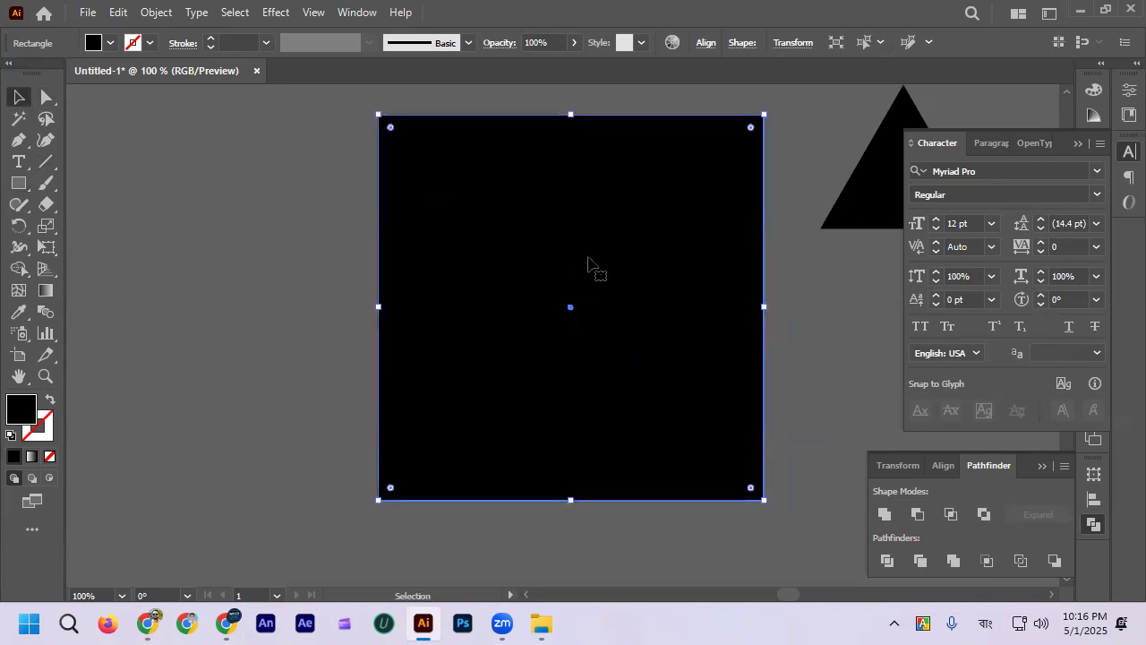
pyautogui.click(289, 274)
# Step: Shift the black square partly off the artboard and align it back to the artboard's horizontal and vertical centers
pyautogui.moveTo(645, 285); pyautogui.dragTo(425, 449)
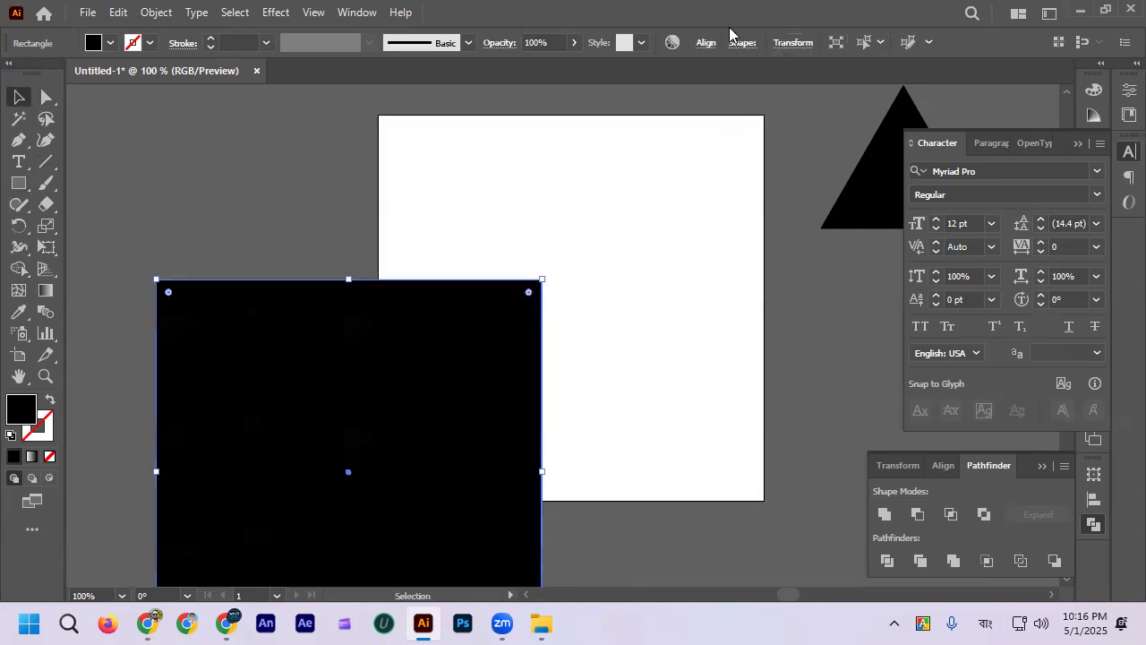
pyautogui.click(705, 43)
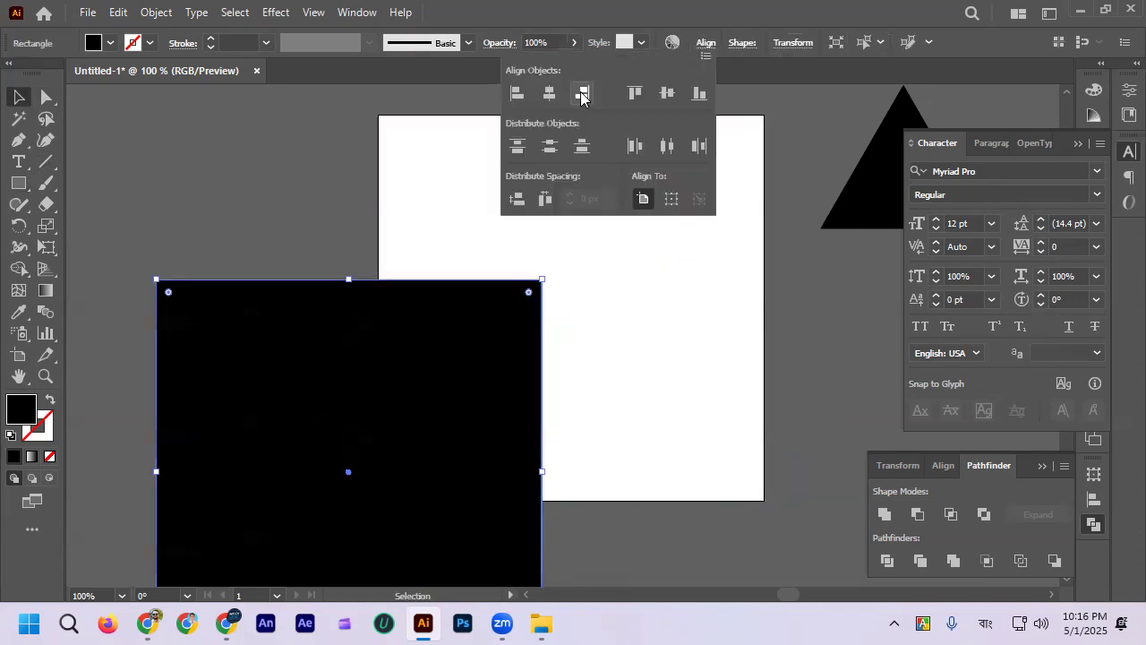
pyautogui.click(667, 93)
pyautogui.click(549, 93)
pyautogui.click(340, 118)
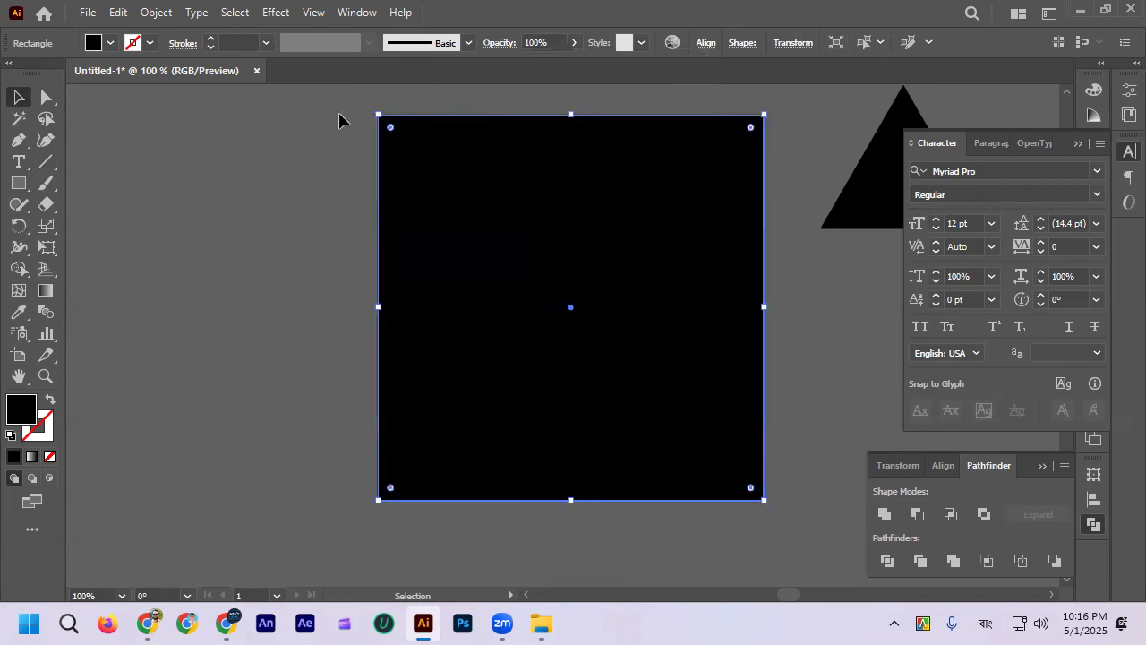
pyautogui.click(340, 119)
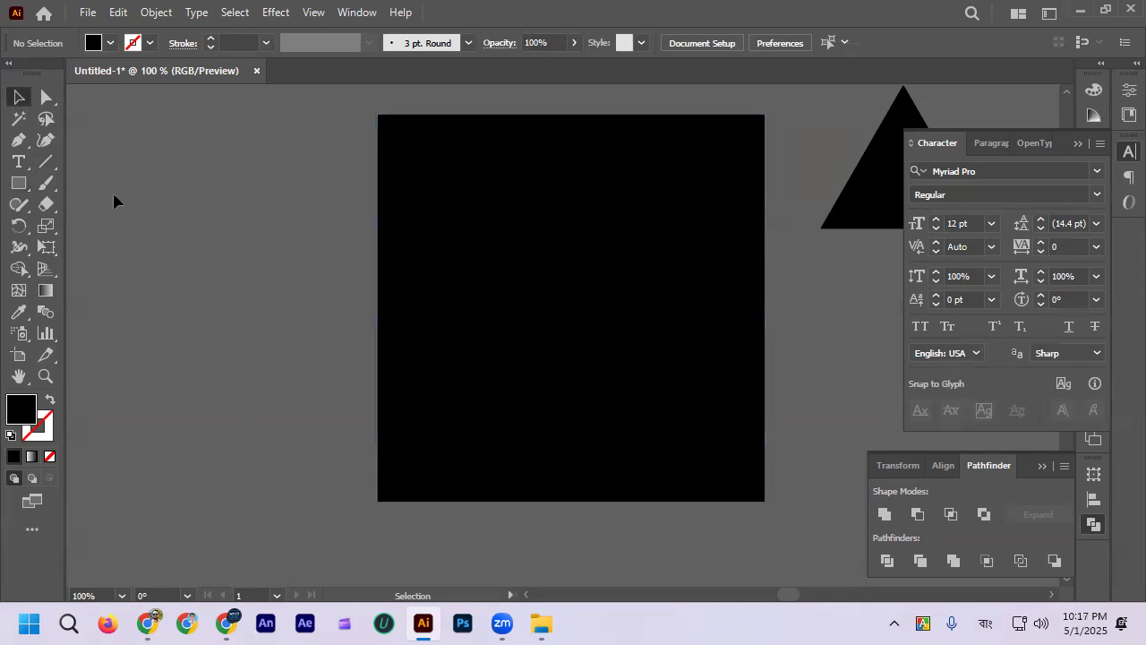
# Step: Try rounding all corners of the black square to about 85 px with the Direct Selection tool and restore sharp corners
pyautogui.click(465, 224)
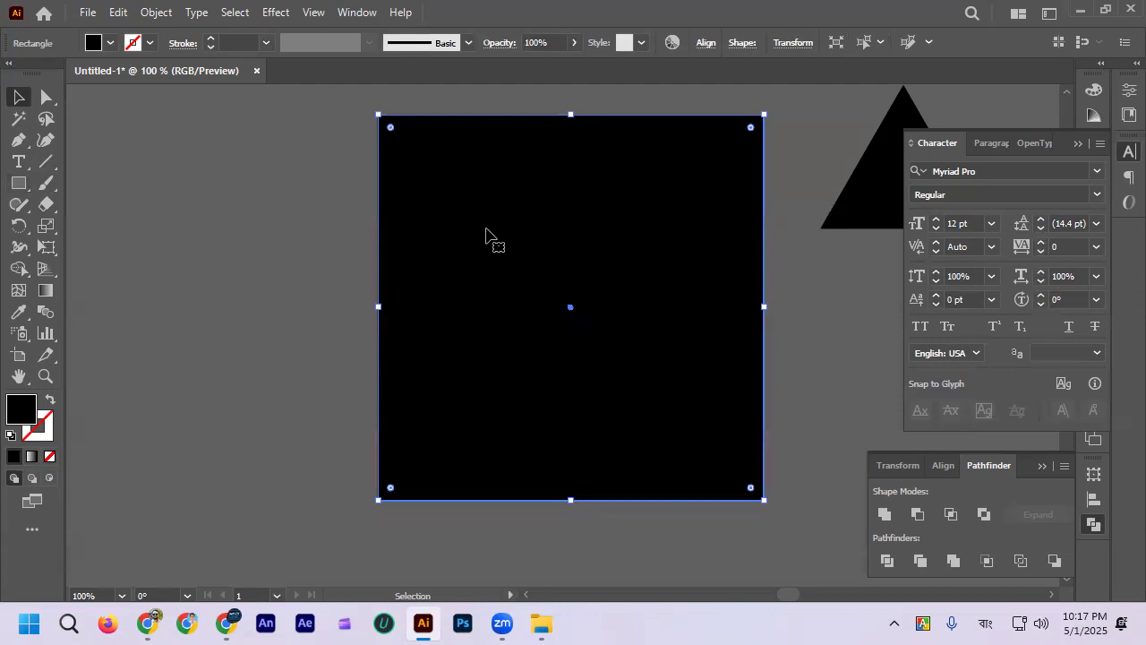
pyautogui.click(311, 177)
pyautogui.click(499, 192)
pyautogui.click(46, 96)
pyautogui.moveTo(391, 128); pyautogui.dragTo(426, 204)
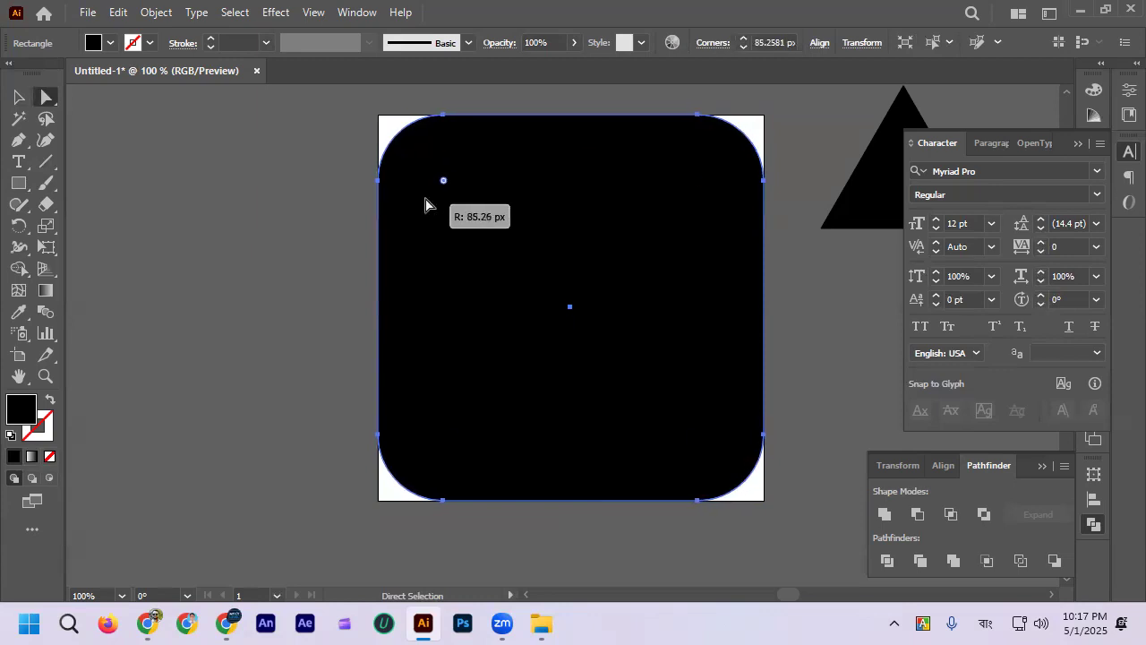
pyautogui.hotkey('ctrl', 'z')
pyautogui.moveTo(392, 130); pyautogui.dragTo(391, 88)
pyautogui.press('Down')
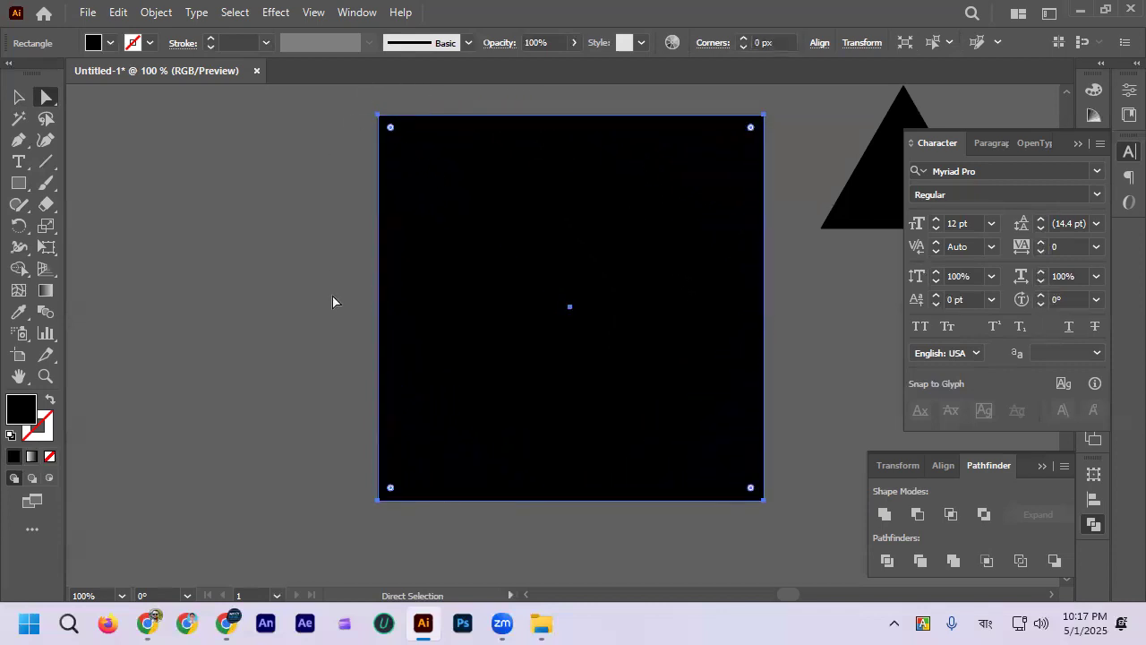
# Step: Shape the black square into a four-pointed star by fully inverting its rounded corners, and undo the change
pyautogui.click(18, 97)
pyautogui.click(179, 240)
pyautogui.click(512, 248)
pyautogui.click(257, 251)
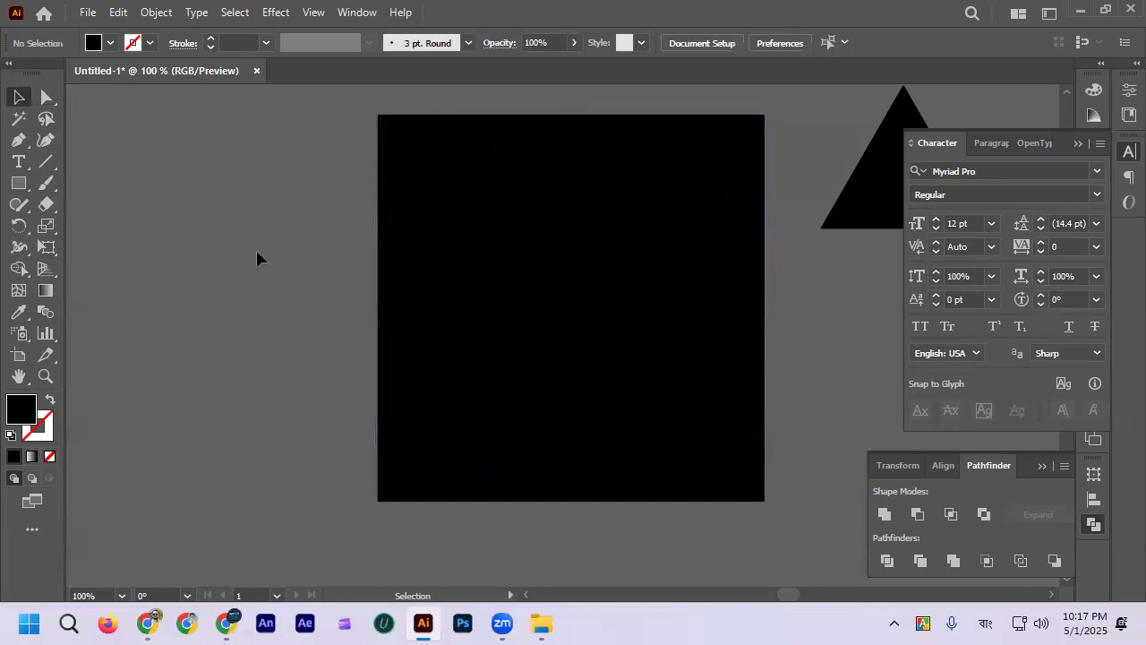
pyautogui.click(613, 257)
pyautogui.moveTo(390, 127); pyautogui.dragTo(587, 367)
pyautogui.press('Down')
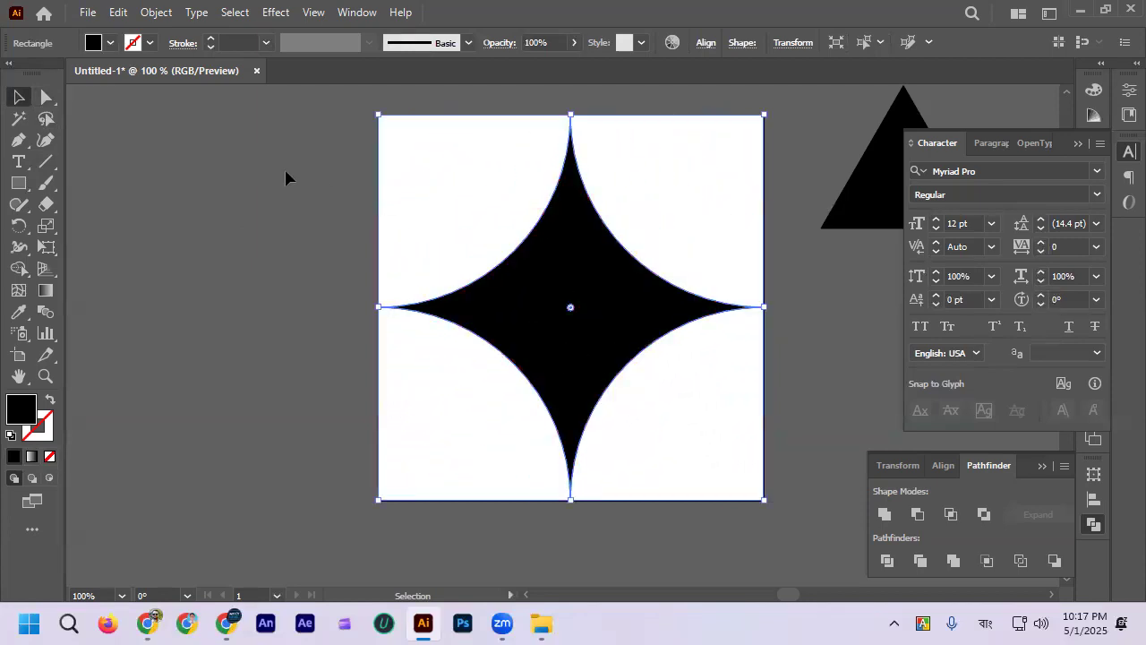
pyautogui.click(255, 268)
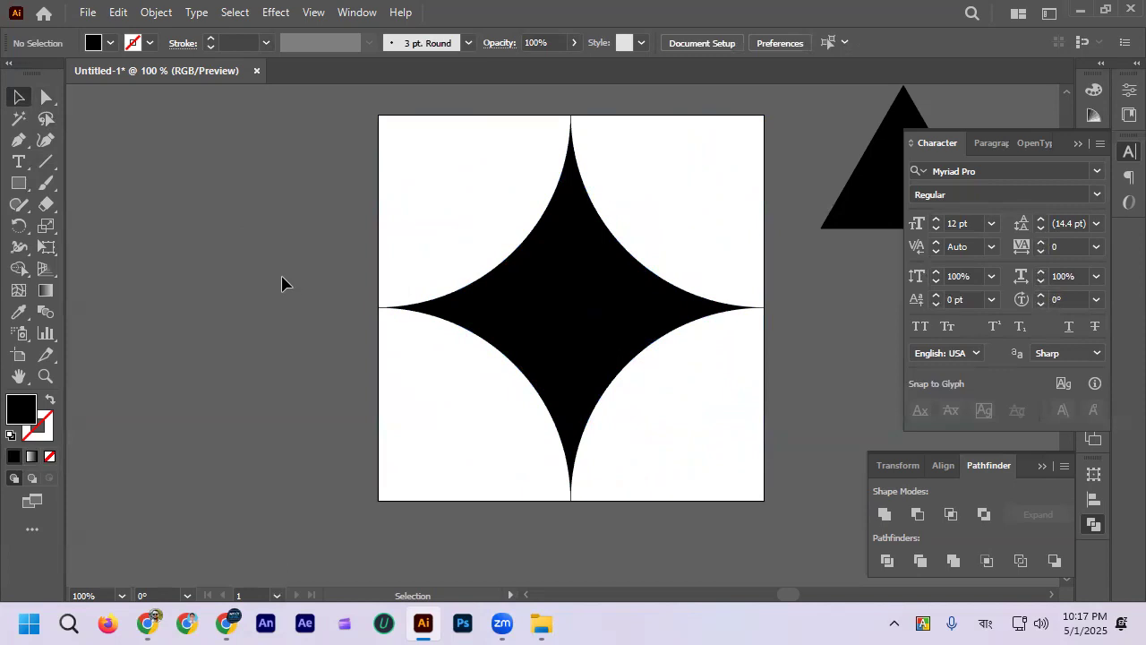
pyautogui.hotkey('ctrl', 'z')
# Step: Delete the black square covering the artboard
pyautogui.click(255, 280)
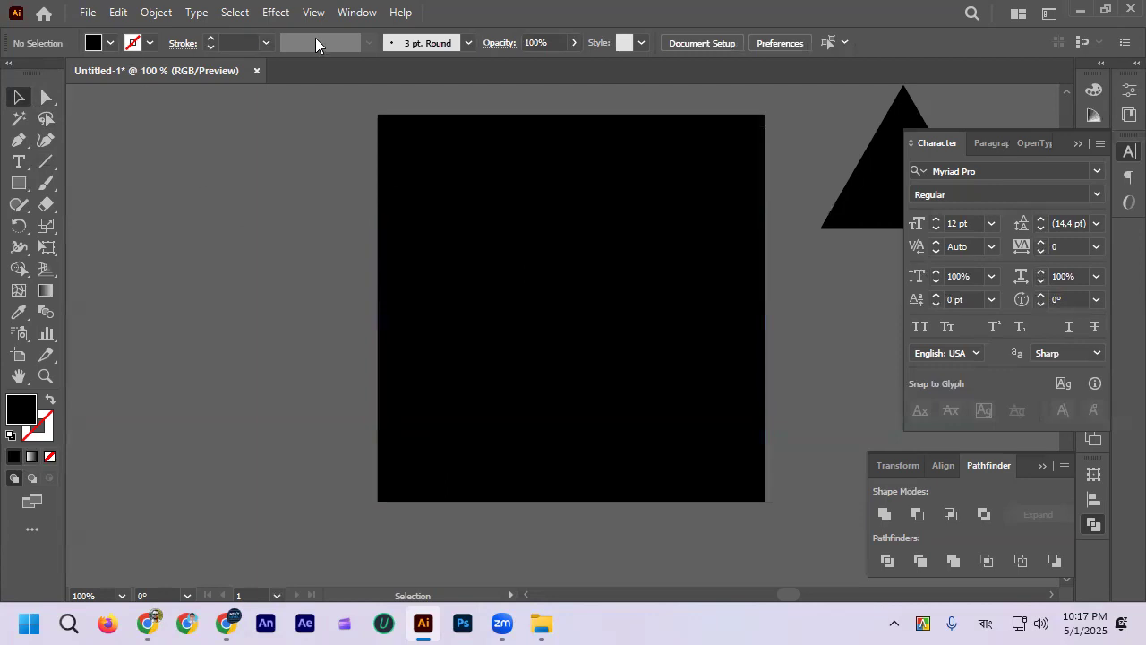
pyautogui.click(419, 177)
pyautogui.press('Delete')
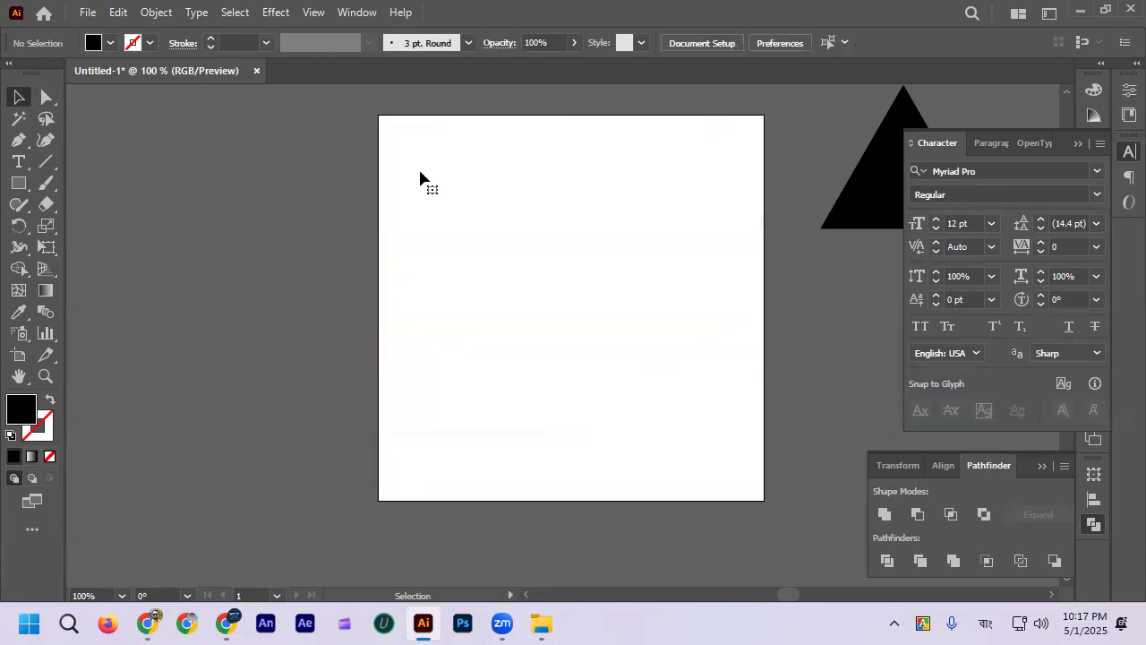
# Step: Draw two large black shapes in turn on the artboard with the Rounded Rectangle tool, undoing each one
pyautogui.click(17, 183)
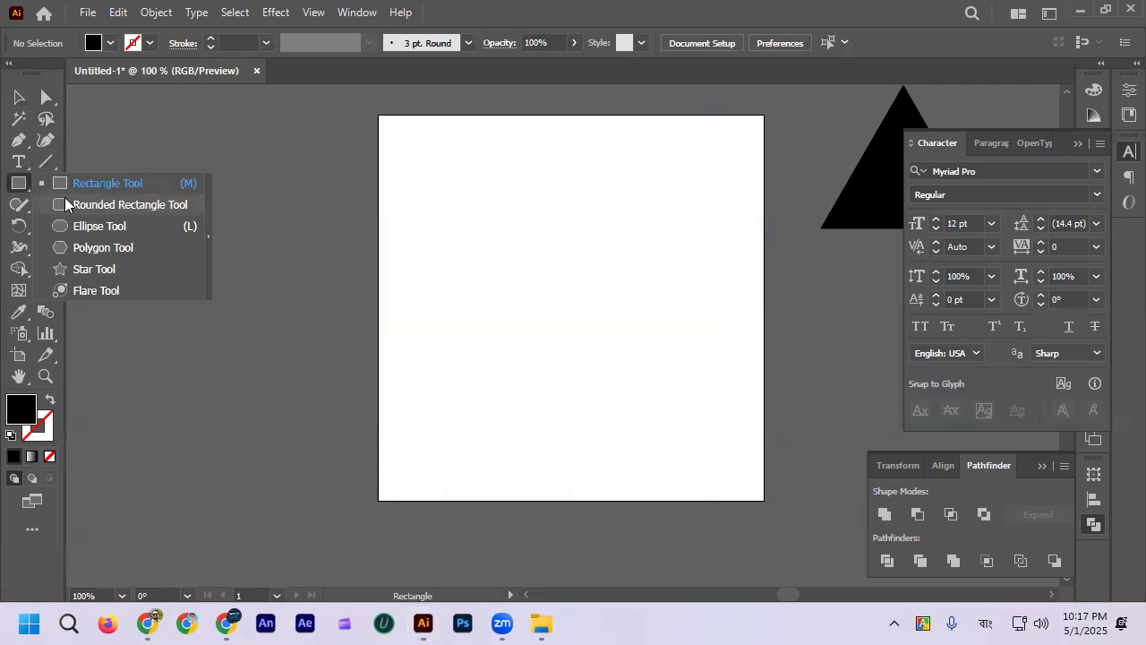
pyautogui.click(144, 208)
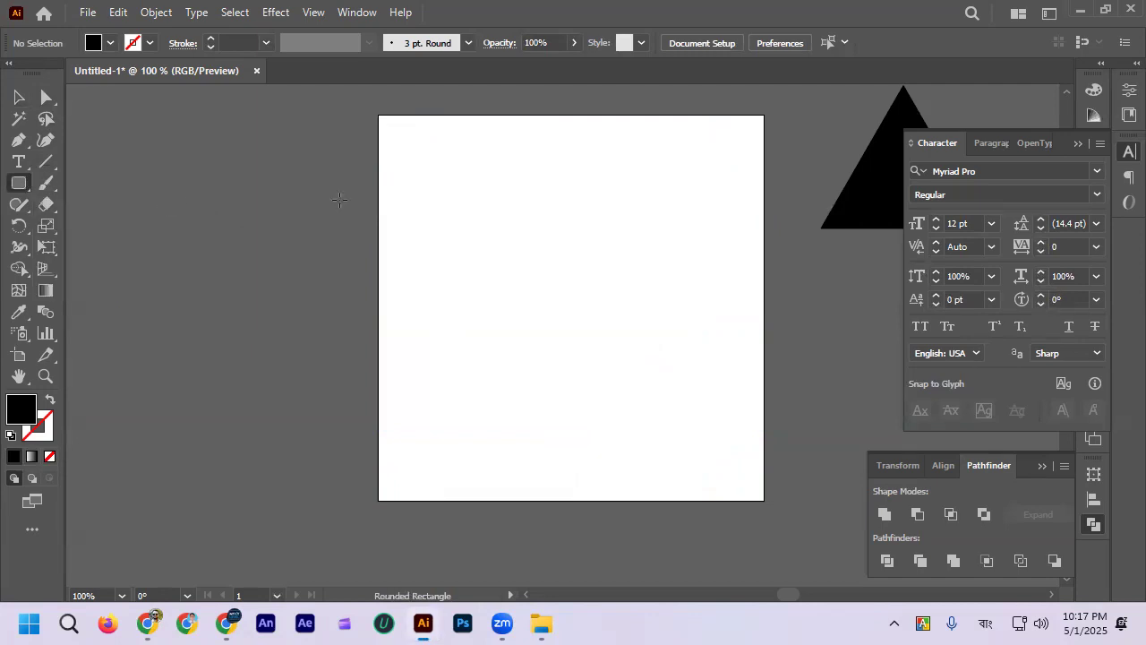
pyautogui.moveTo(422, 183); pyautogui.dragTo(689, 451)
pyautogui.hotkey('ctrl', 'z')
pyautogui.moveTo(450, 182); pyautogui.dragTo(714, 465)
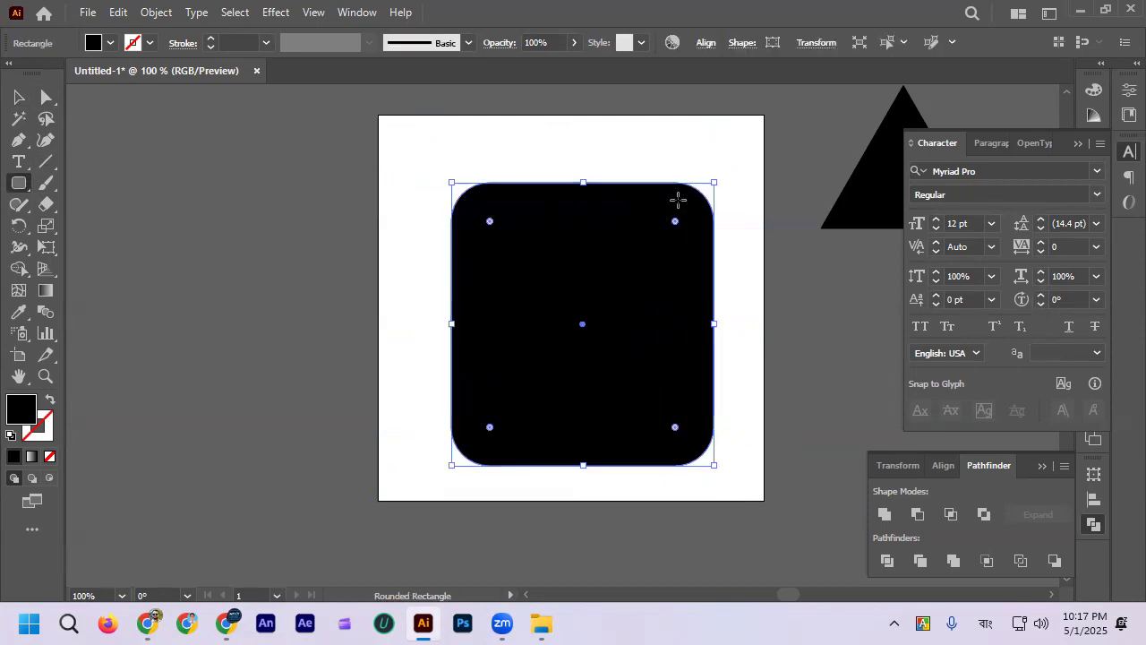
pyautogui.hotkey('ctrl', 'z')
# Step: Draw another large rounded rectangle and one with a 50 px corner radius, undoing both
pyautogui.moveTo(481, 175); pyautogui.dragTo(730, 419)
pyautogui.hotkey('ctrl', 'z')
pyautogui.moveTo(454, 169); pyautogui.dragTo(571, 288)
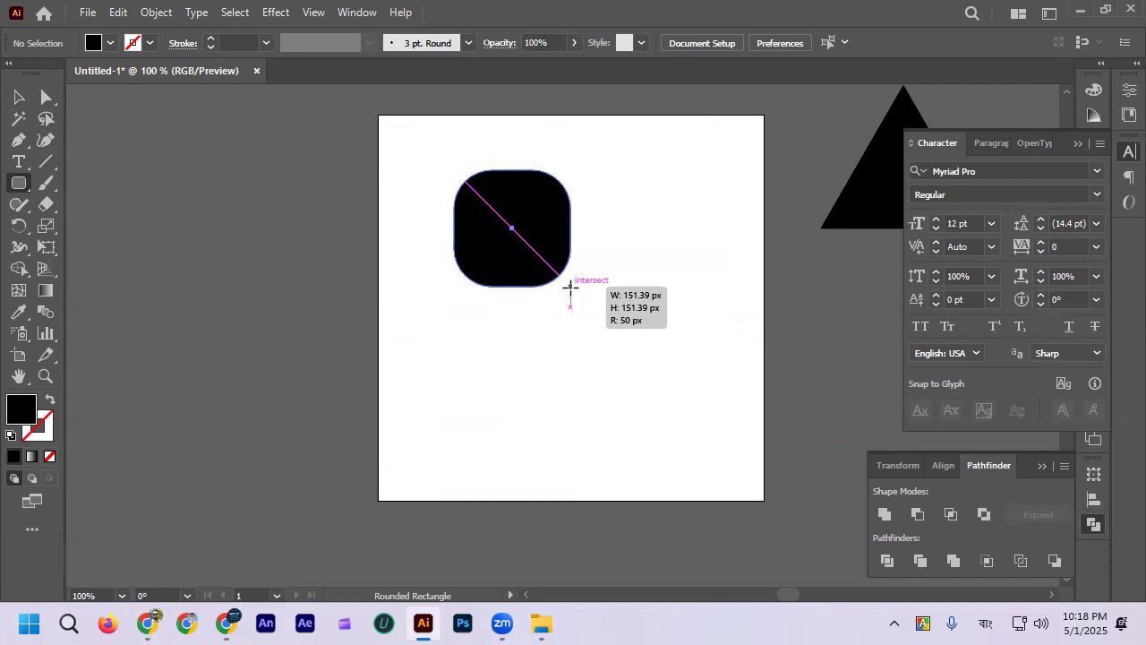
pyautogui.moveTo(571, 288)
pyautogui.mouseDown()
pyautogui.moveTo(666, 368)
pyautogui.moveTo(594, 254)
pyautogui.moveTo(673, 331)
pyautogui.moveTo(731, 361)
pyautogui.mouseUp()
pyautogui.hotkey('ctrl', 'z')
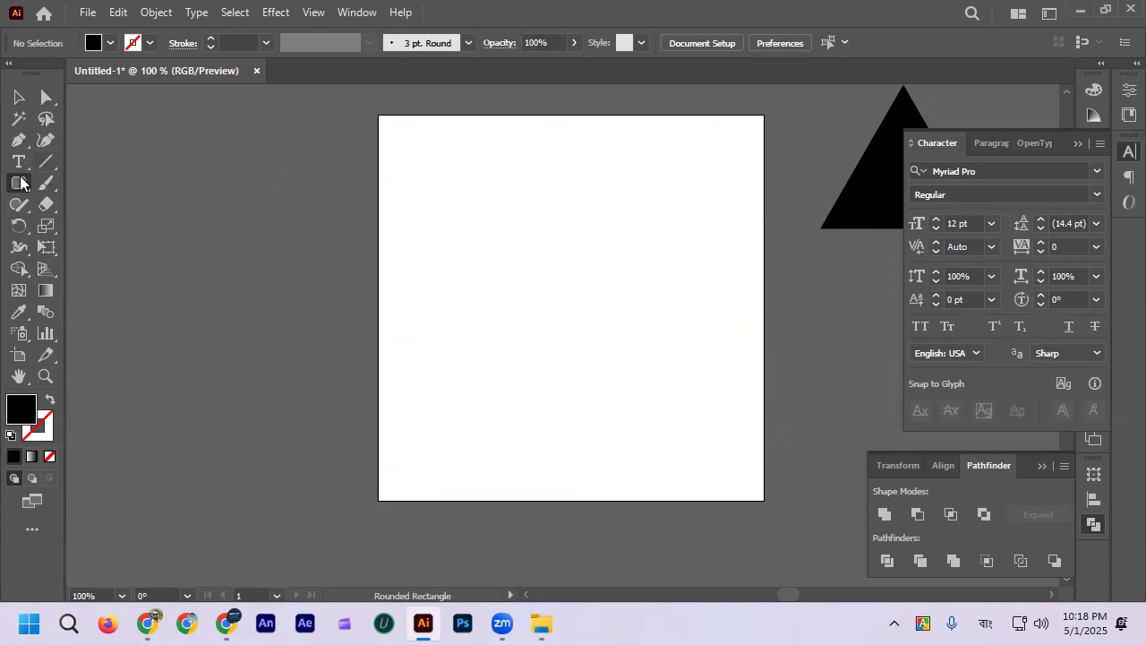
# Step: Draw and undo a rounded rectangle, and create a 350.7097 by 341.4194 px one with a 25 px corner radius
pyautogui.moveTo(409, 183); pyautogui.dragTo(680, 445)
pyautogui.hotkey('ctrl', 'z')
pyautogui.click(454, 172)
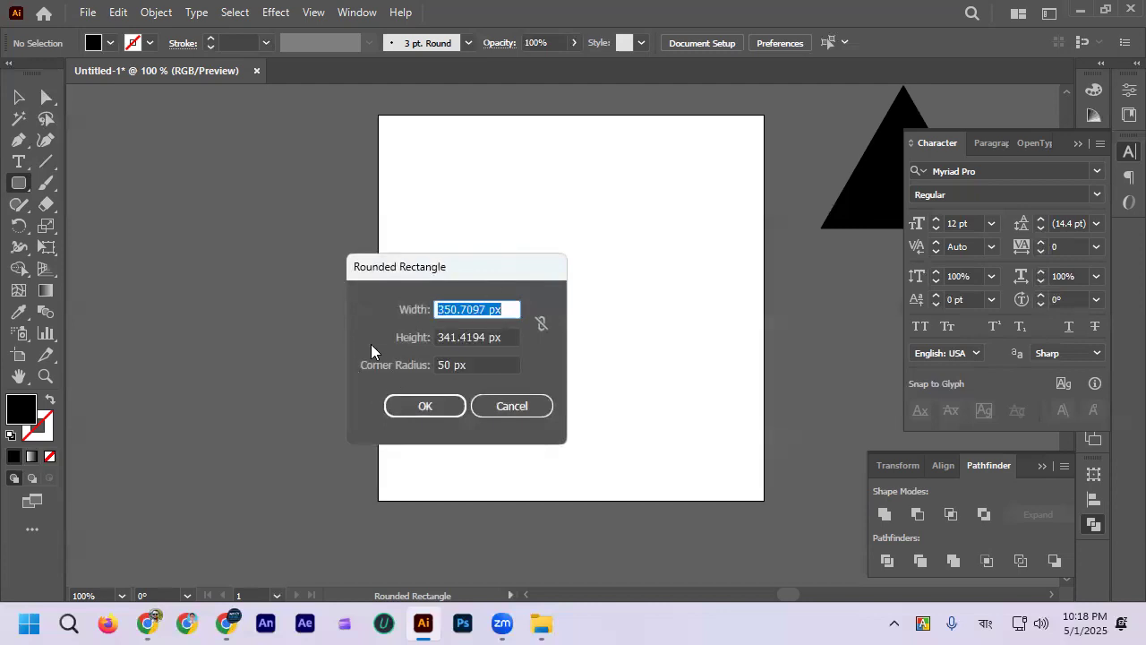
pyautogui.click(445, 367)
pyautogui.moveTo(458, 367); pyautogui.dragTo(414, 362)
pyautogui.write('25')
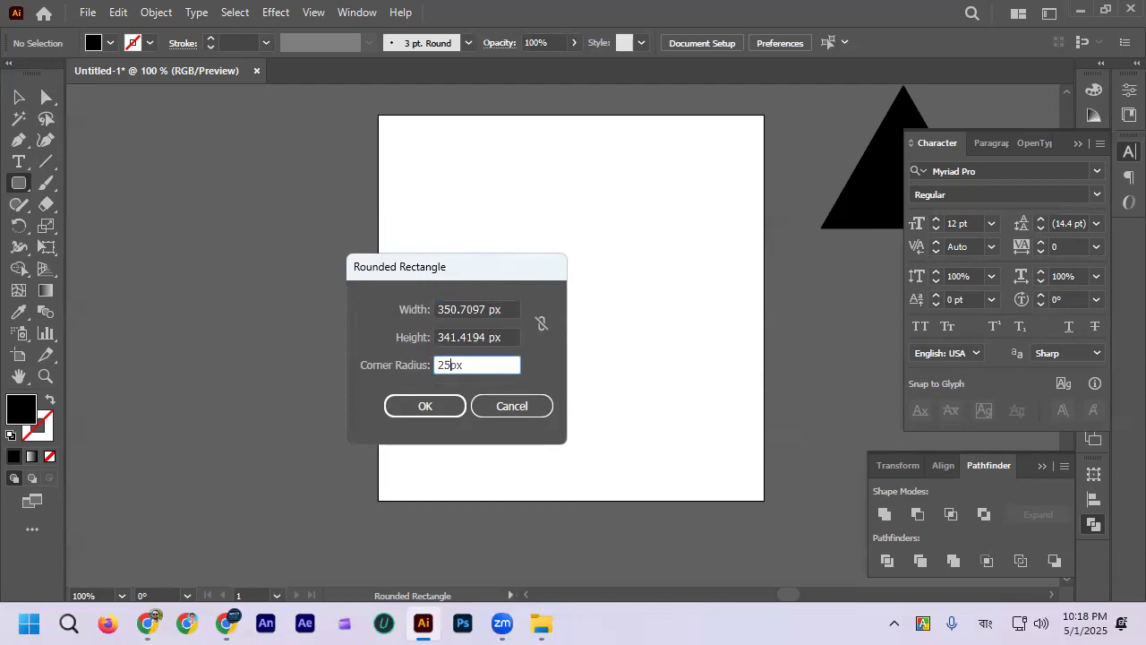
pyautogui.click(423, 405)
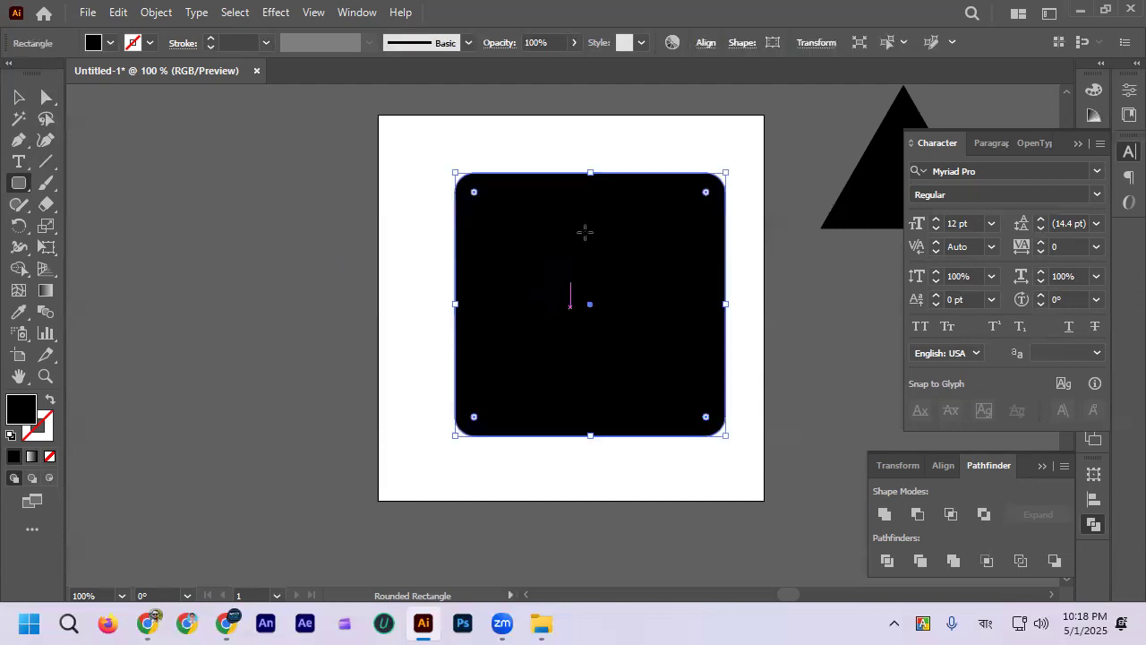
# Step: Move the 25 px rounded rectangle slightly down and left on the artboard and delete it
pyautogui.click(19, 97)
pyautogui.moveTo(611, 266); pyautogui.dragTo(540, 287)
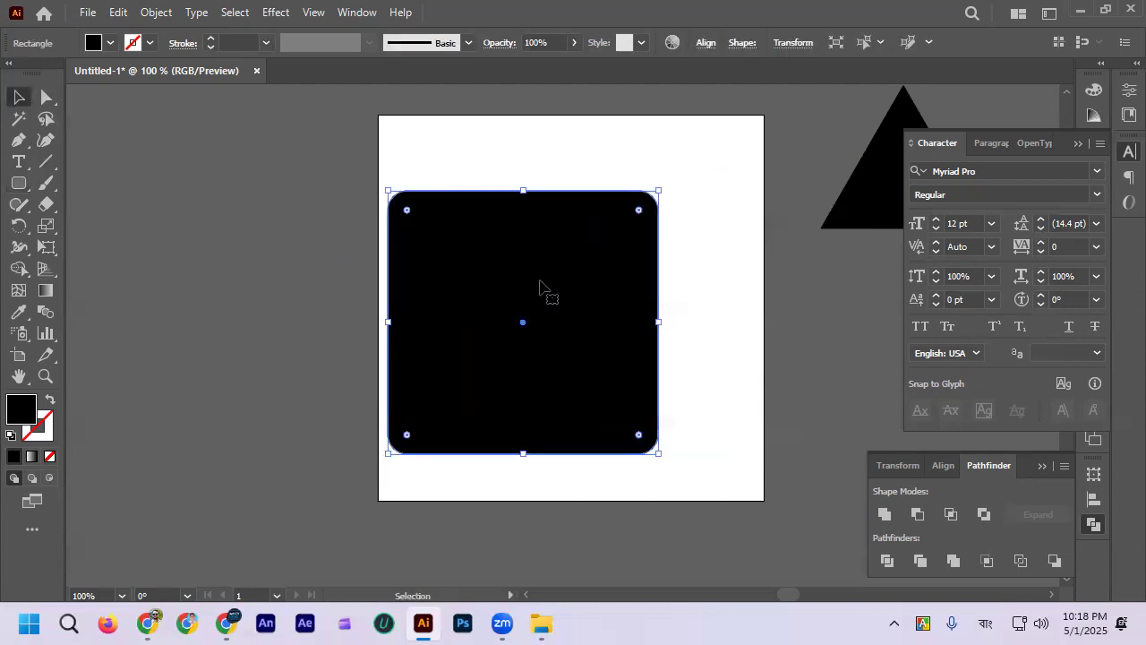
pyautogui.press('Delete')
# Step: Draw another large rounded rectangle, remove it, and switch to the Rectangle tool
pyautogui.click(19, 183)
pyautogui.moveTo(469, 211); pyautogui.dragTo(696, 436)
pyautogui.moveTo(20, 183); pyautogui.dragTo(141, 185)
pyautogui.click(141, 185)
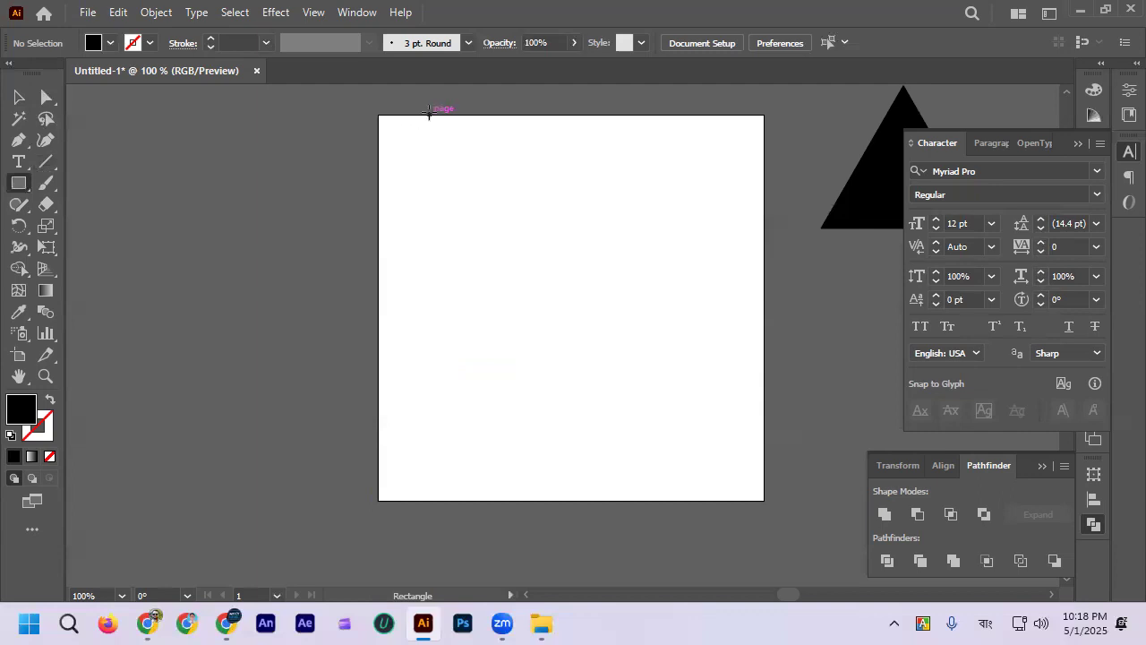
pyautogui.click(278, 11)
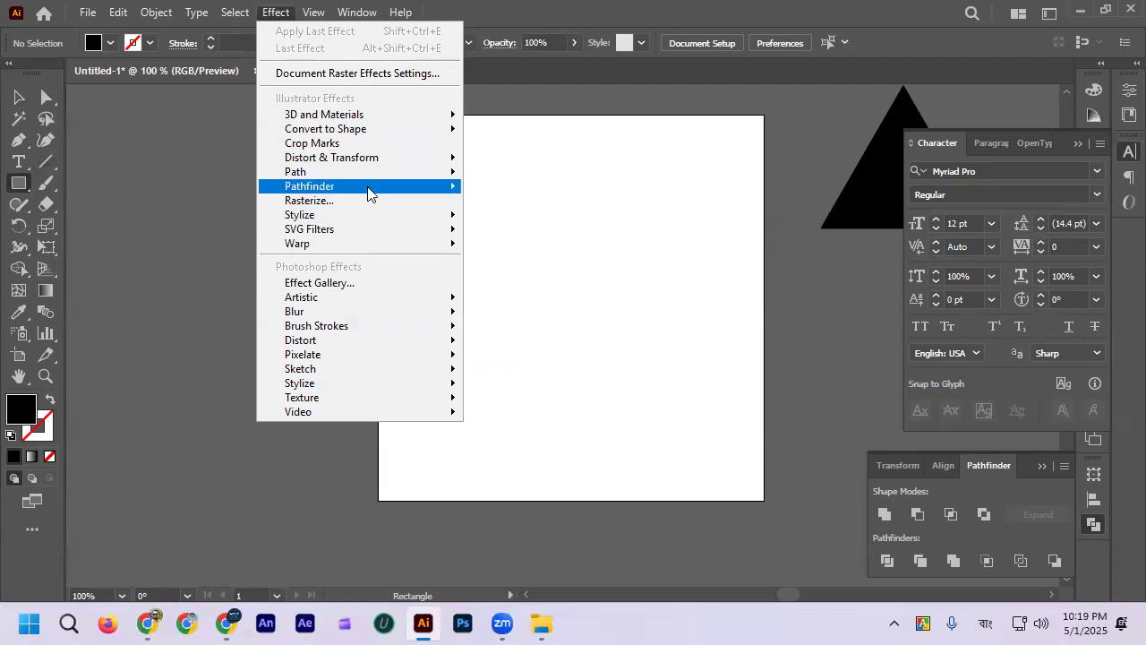
pyautogui.moveTo(369, 217)
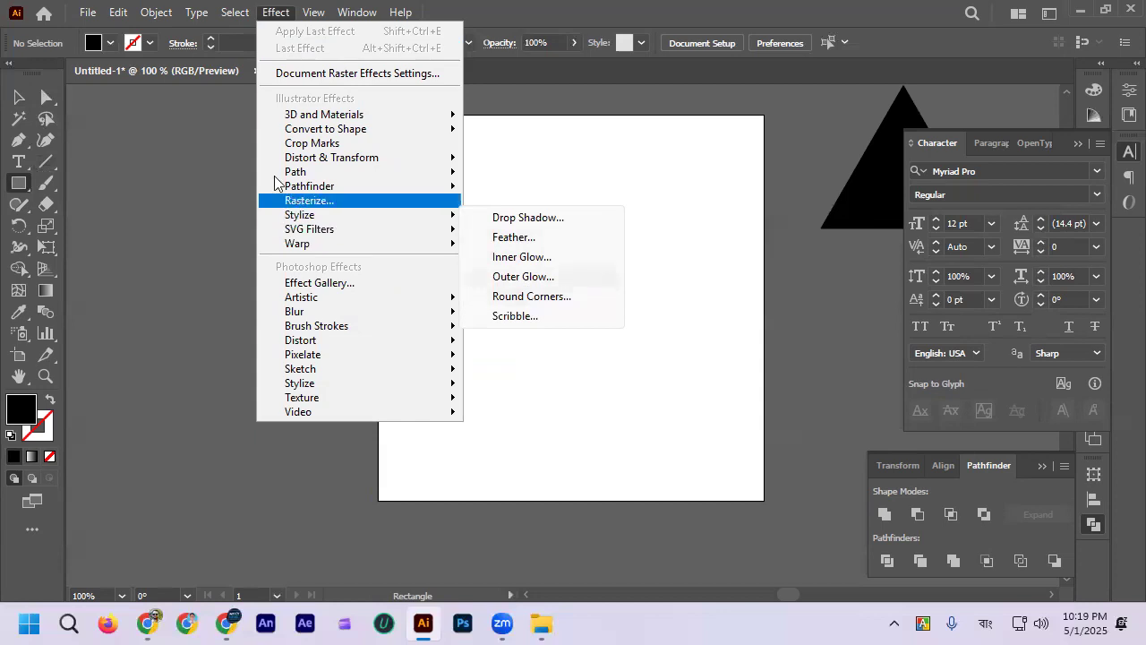
pyautogui.click(27, 97)
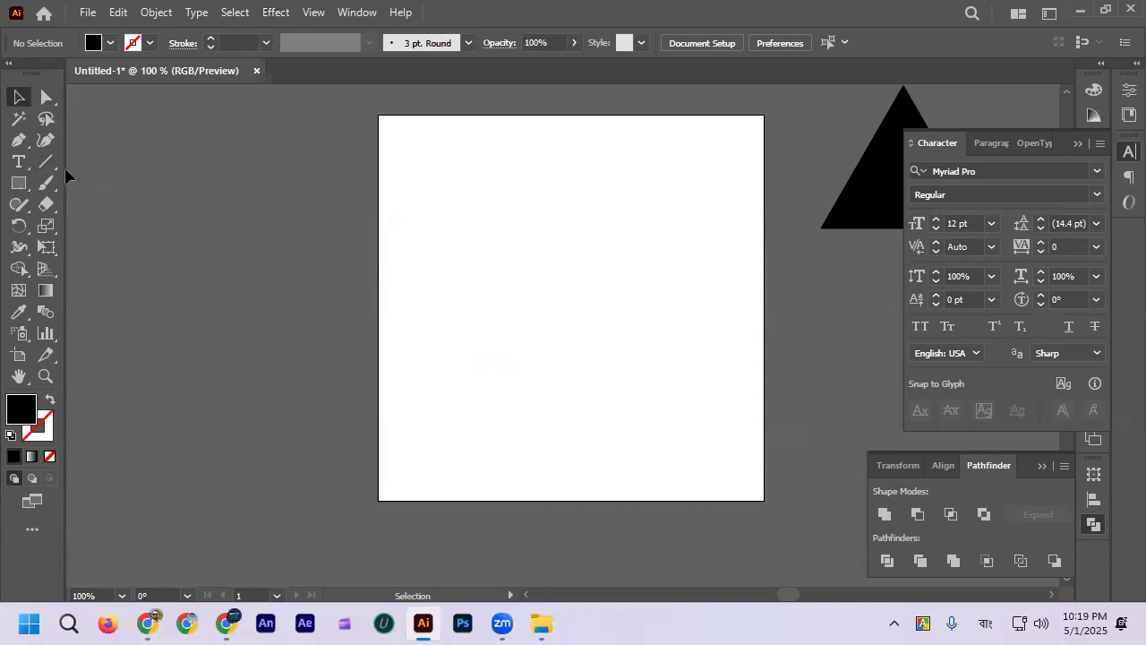
# Step: Draw a black circle near the middle of the artboard with the Ellipse tool, undoing a first trial shape
pyautogui.click(18, 182)
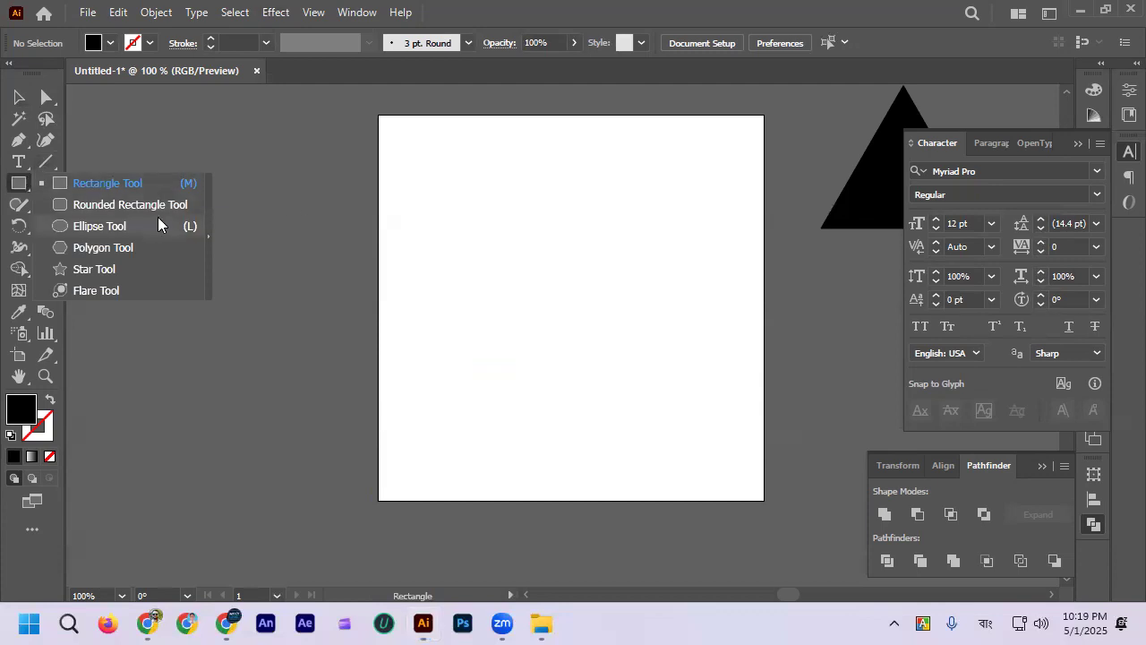
pyautogui.click(136, 226)
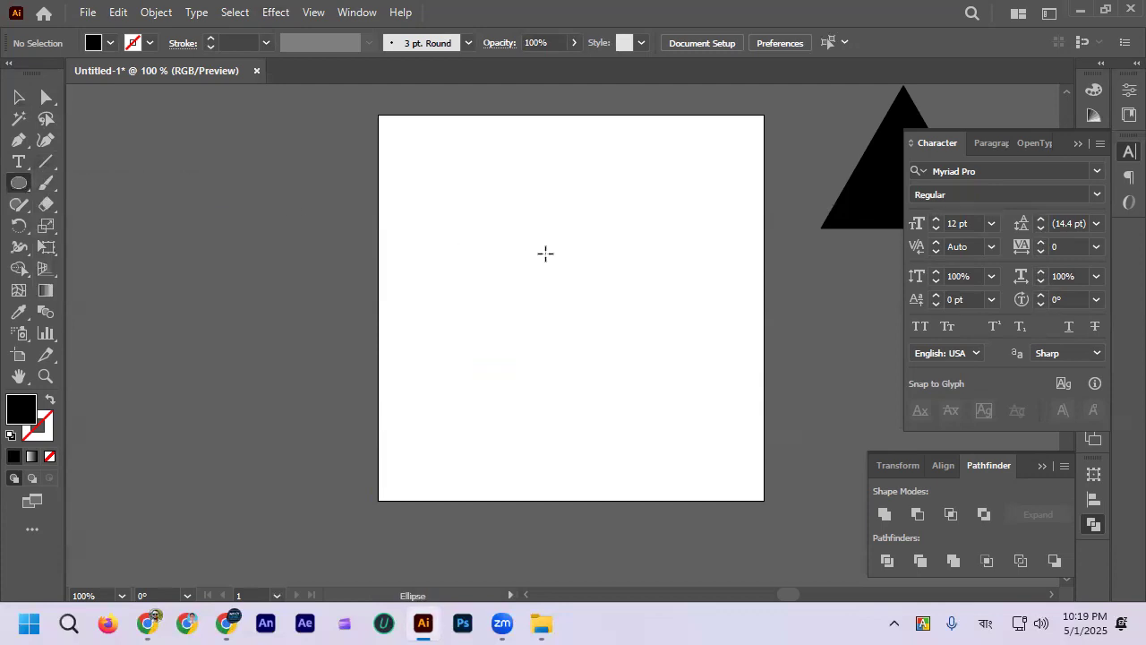
pyautogui.moveTo(497, 195); pyautogui.dragTo(672, 351)
pyautogui.hotkey('ctrl', 'z')
pyautogui.moveTo(475, 194); pyautogui.dragTo(633, 397)
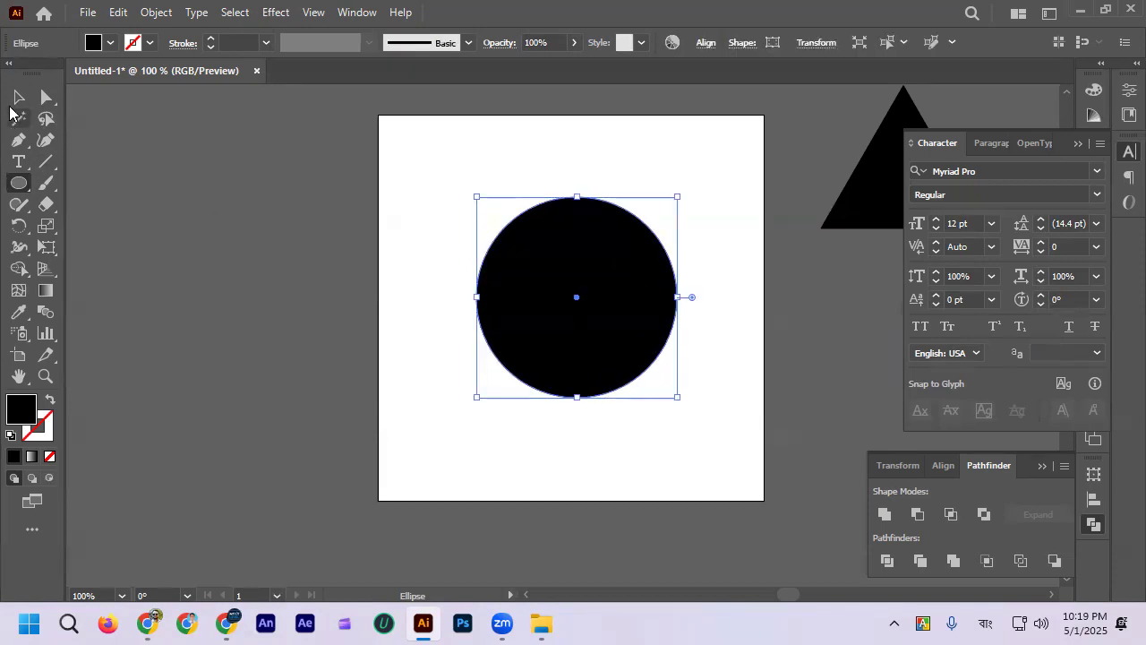
# Step: Move the black circle slightly up and to the left on the artboard
pyautogui.click(15, 98)
pyautogui.click(236, 277)
pyautogui.moveTo(594, 307); pyautogui.dragTo(574, 273)
pyautogui.click(578, 394)
pyautogui.click(589, 260)
pyautogui.click(581, 445)
pyautogui.click(589, 286)
pyautogui.click(574, 407)
pyautogui.click(569, 322)
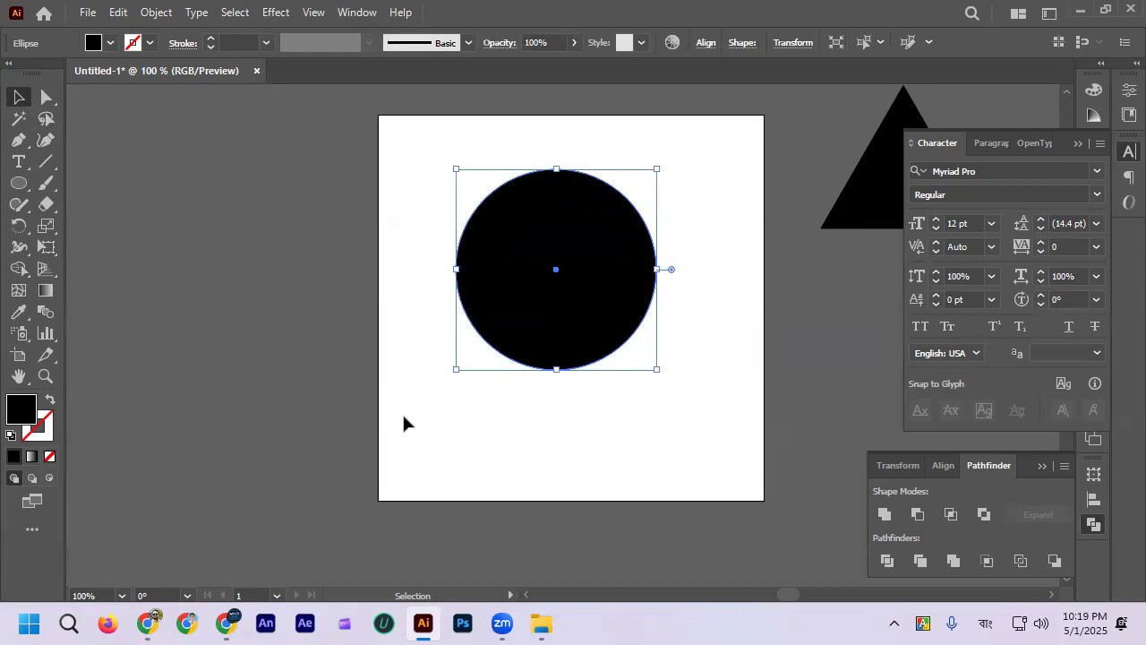
# Step: Reshape the black circle into a narrower ellipse and undo the change
pyautogui.moveTo(658, 268); pyautogui.dragTo(599, 271)
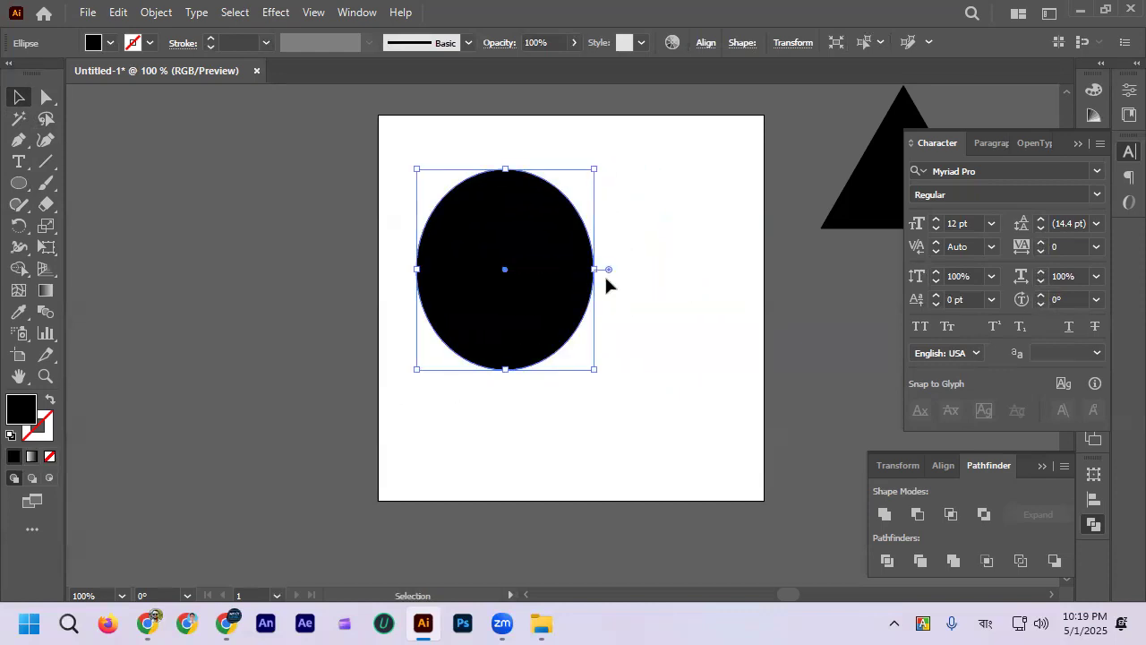
pyautogui.hotkey('ctrl', 'z')
pyautogui.hotkey('ctrl', 'z')
pyautogui.hotkey('ctrl', 'z')
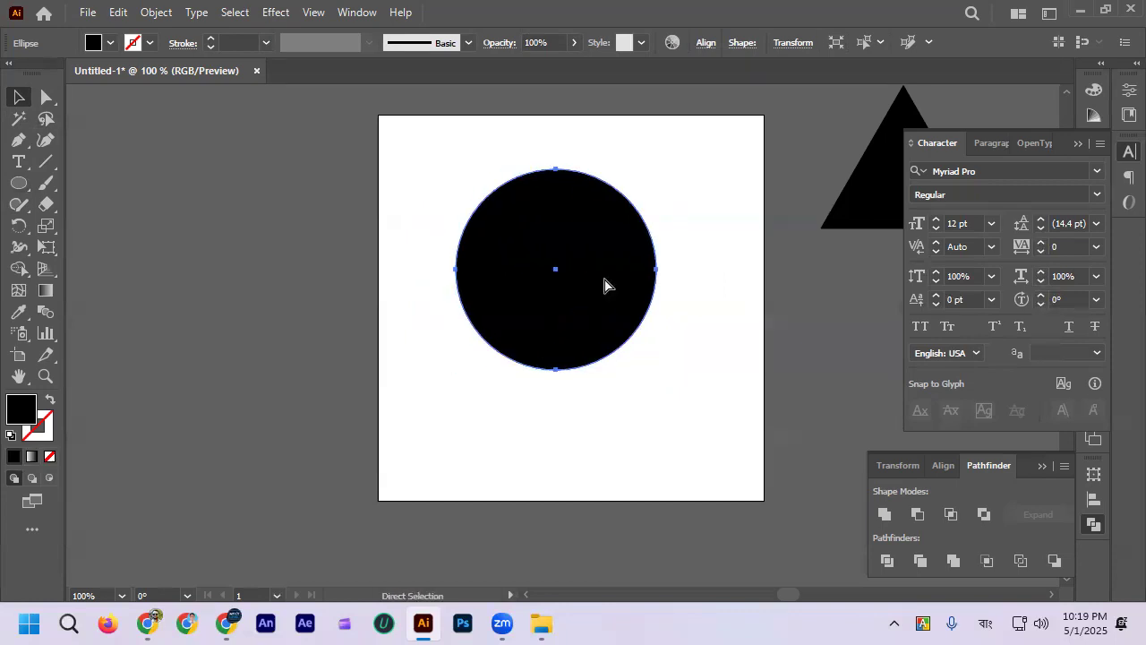
# Step: Shift the circle slightly down, fill it with red and scale it down proportionally
pyautogui.click(553, 424)
pyautogui.moveTo(551, 269); pyautogui.dragTo(558, 288)
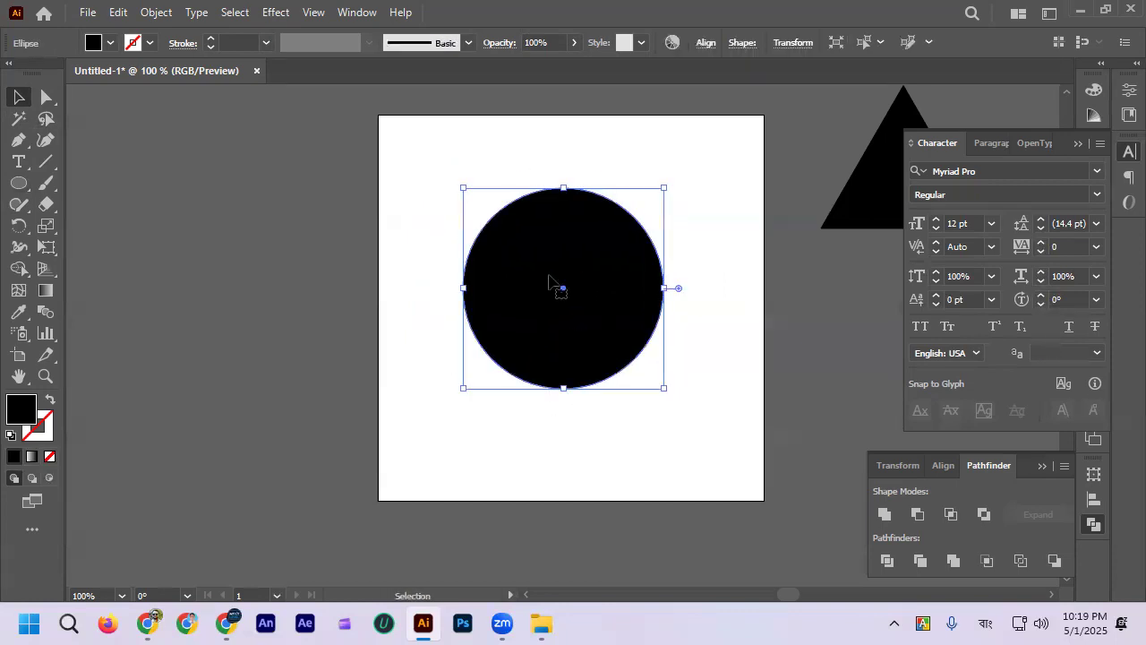
pyautogui.click(110, 43)
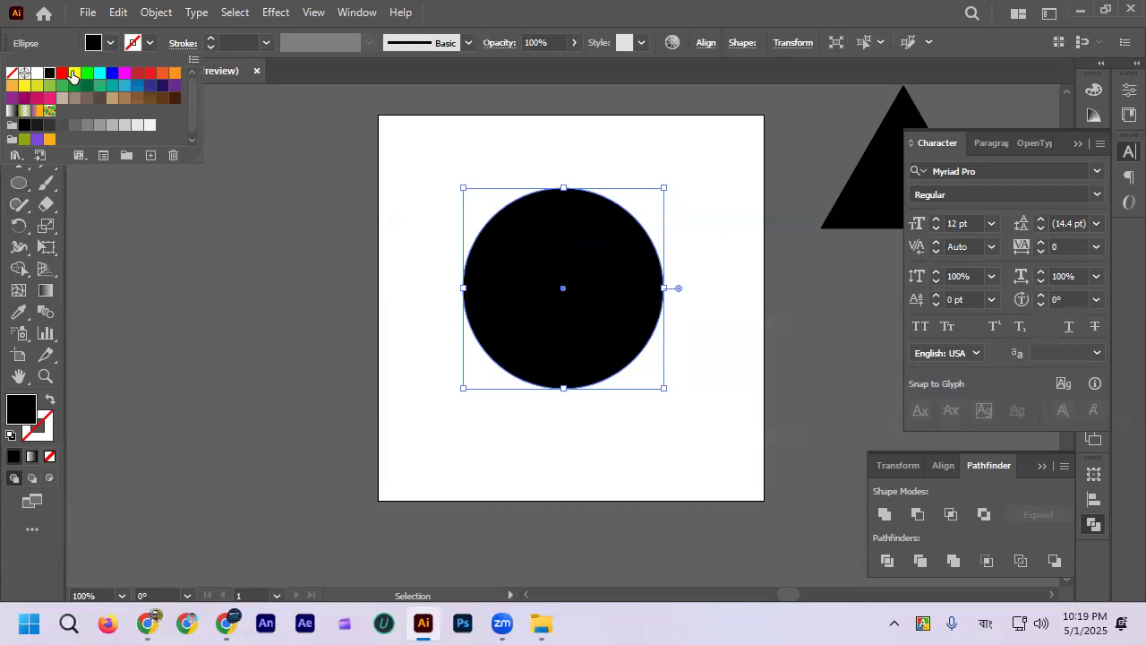
pyautogui.click(64, 73)
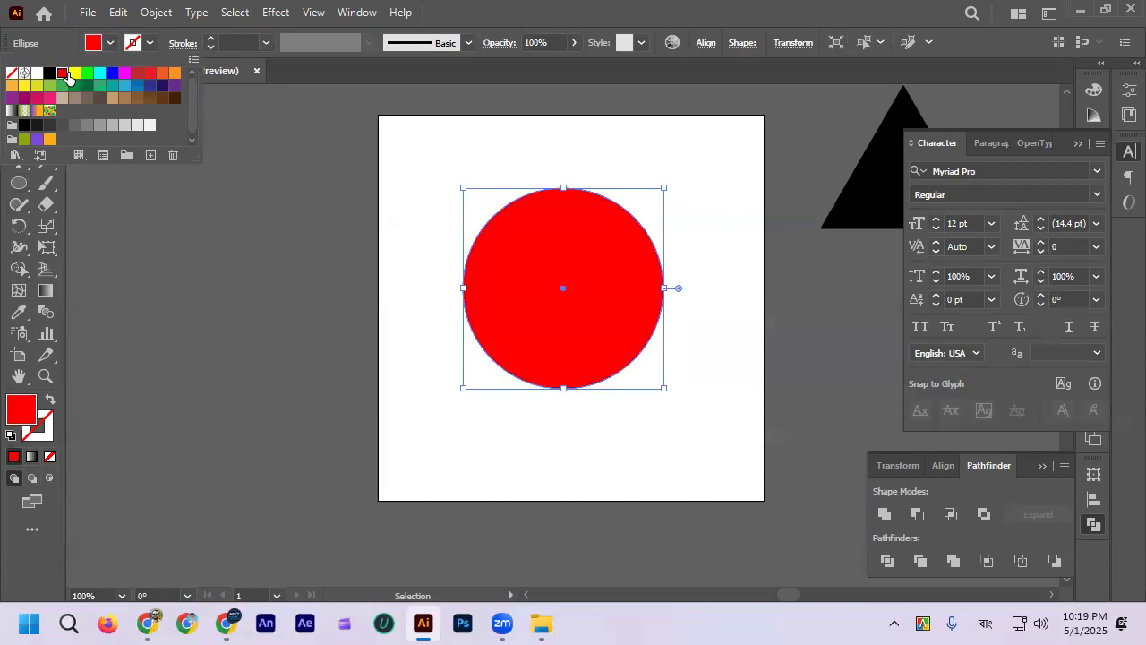
pyautogui.moveTo(563, 389); pyautogui.dragTo(563, 354)
pyautogui.click(552, 400)
# Step: Draw a wide rectangle over the red circle, spanning the artboard's width, and fill it with dark green
pyautogui.click(18, 183)
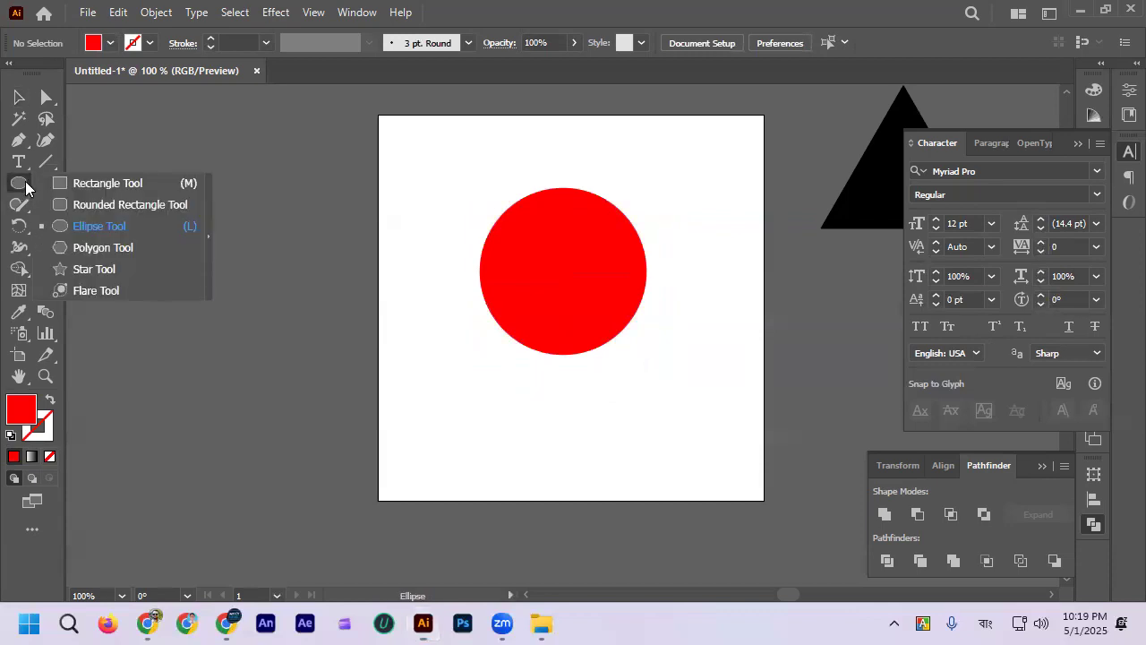
pyautogui.click(89, 184)
pyautogui.moveTo(384, 168); pyautogui.dragTo(786, 393)
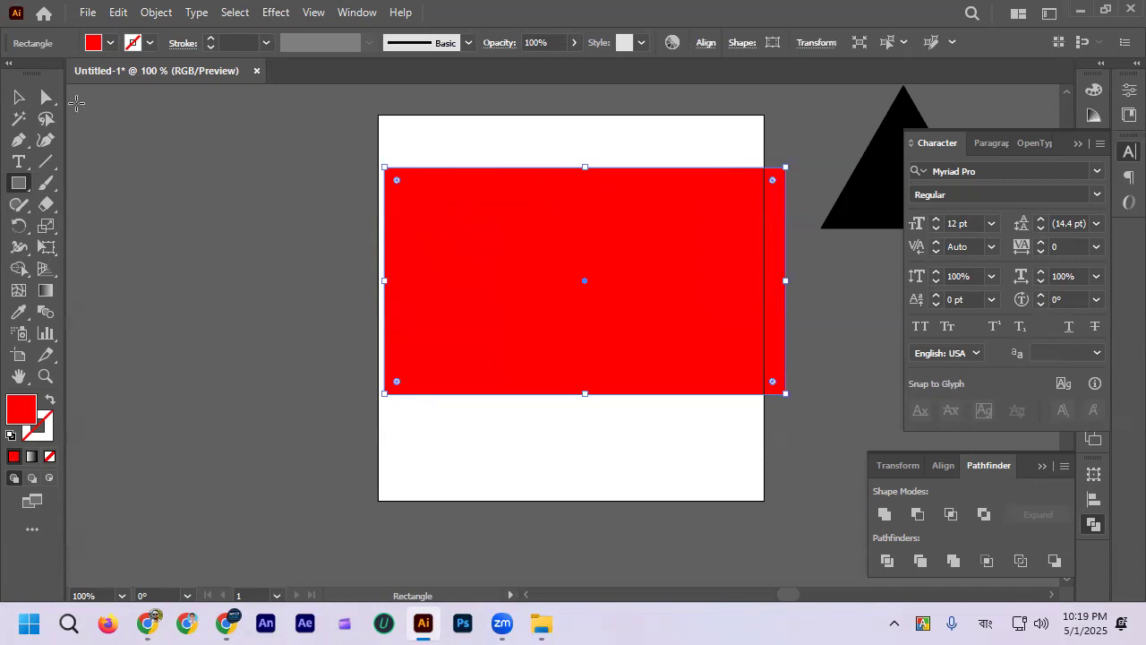
pyautogui.click(108, 45)
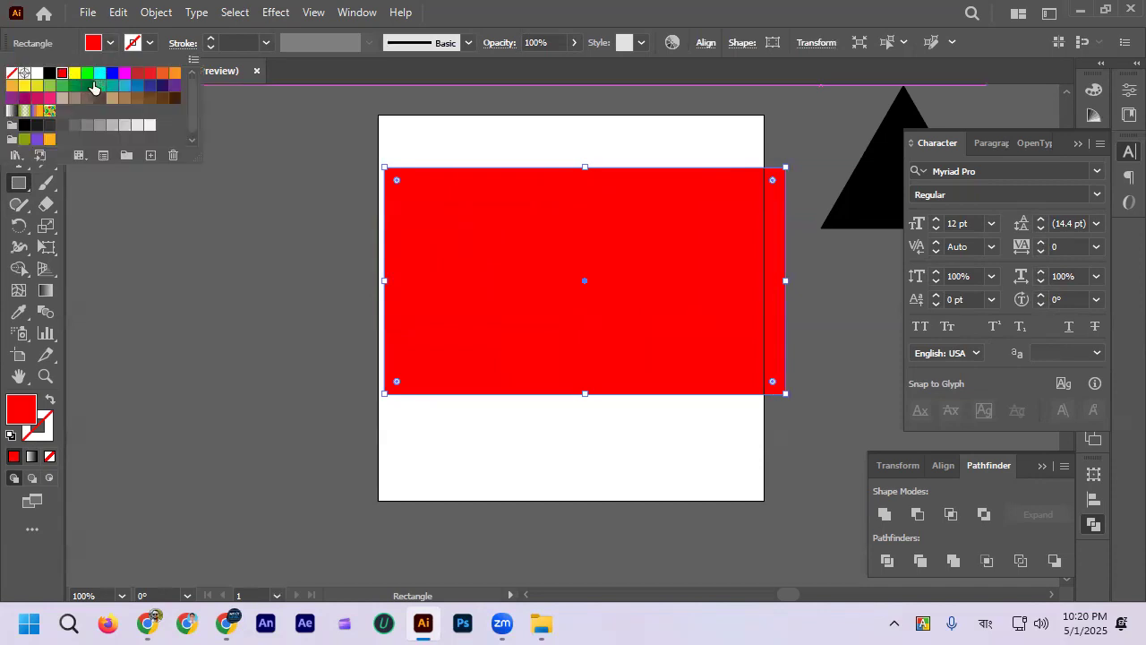
pyautogui.click(88, 91)
pyautogui.press('Escape')
pyautogui.click(19, 96)
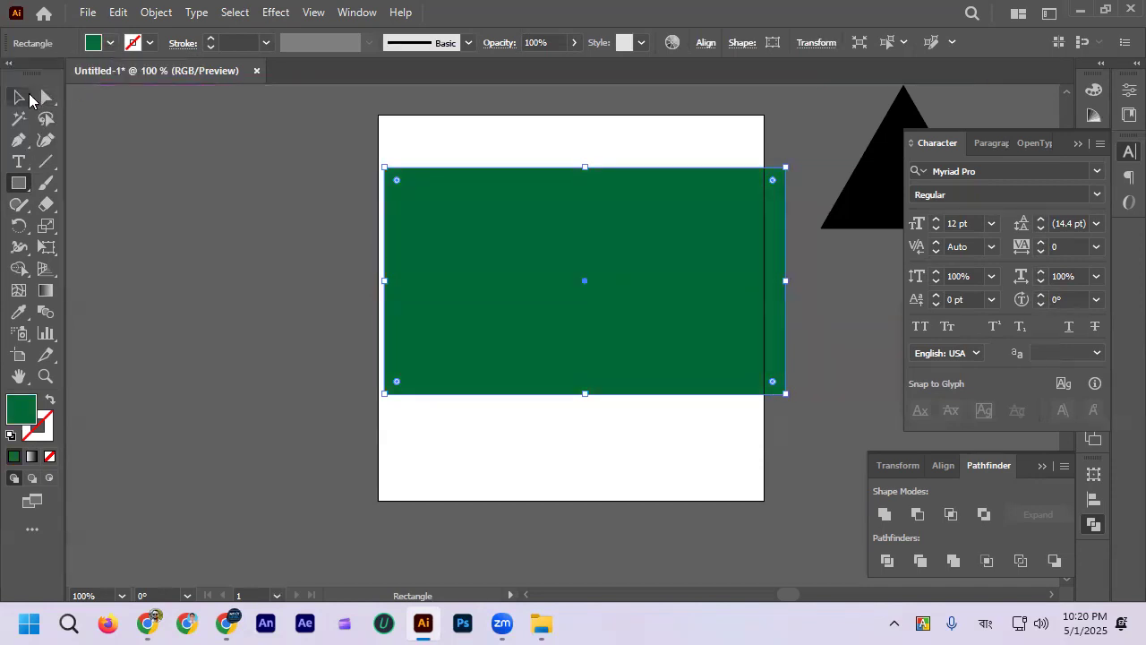
pyautogui.click(103, 177)
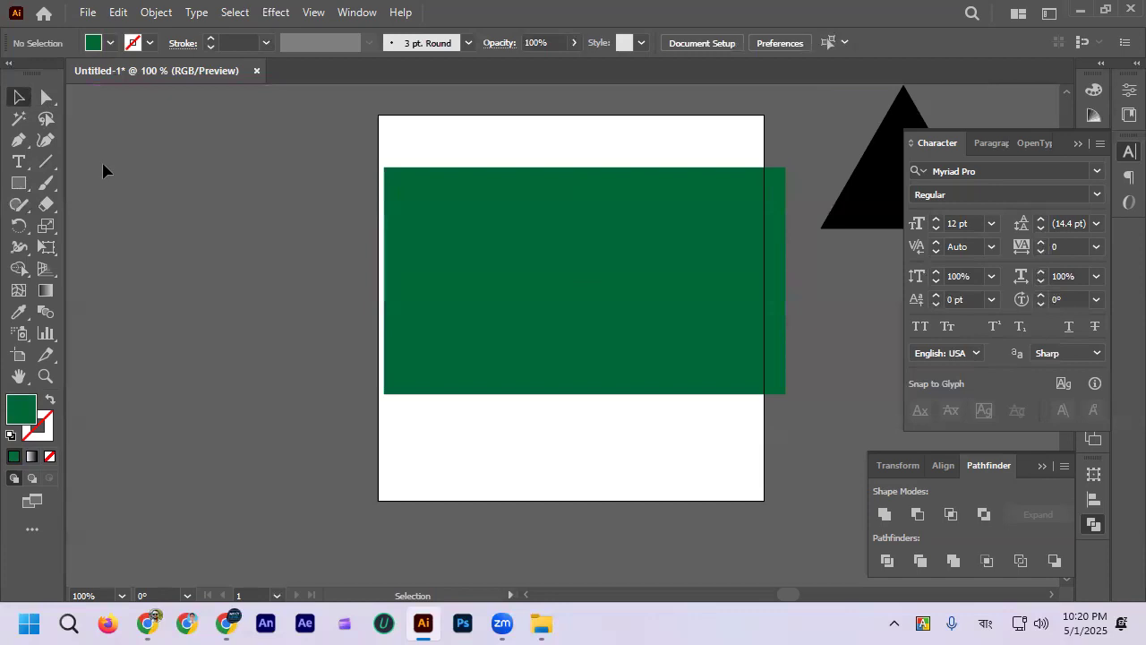
# Step: Move the green rectangle down to uncover the red circle and back up over it, repeatedly
pyautogui.moveTo(599, 281); pyautogui.dragTo(574, 376)
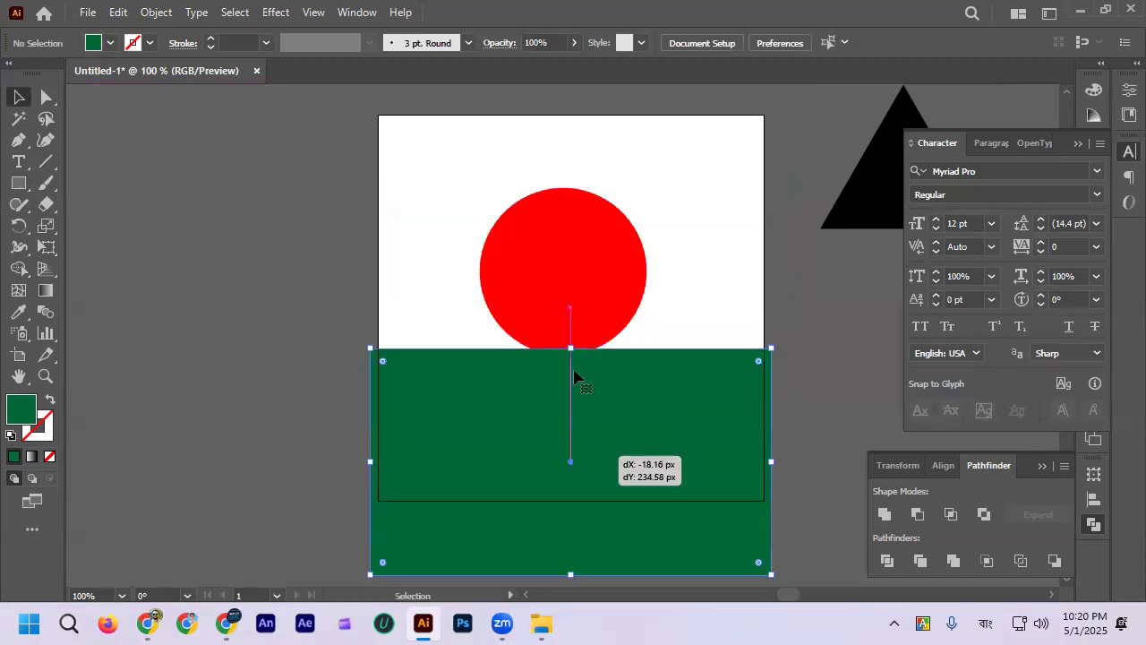
pyautogui.click(567, 337)
pyautogui.moveTo(578, 475); pyautogui.dragTo(589, 288)
pyautogui.click(601, 433)
pyautogui.click(621, 320)
pyautogui.click(618, 485)
pyautogui.click(621, 278)
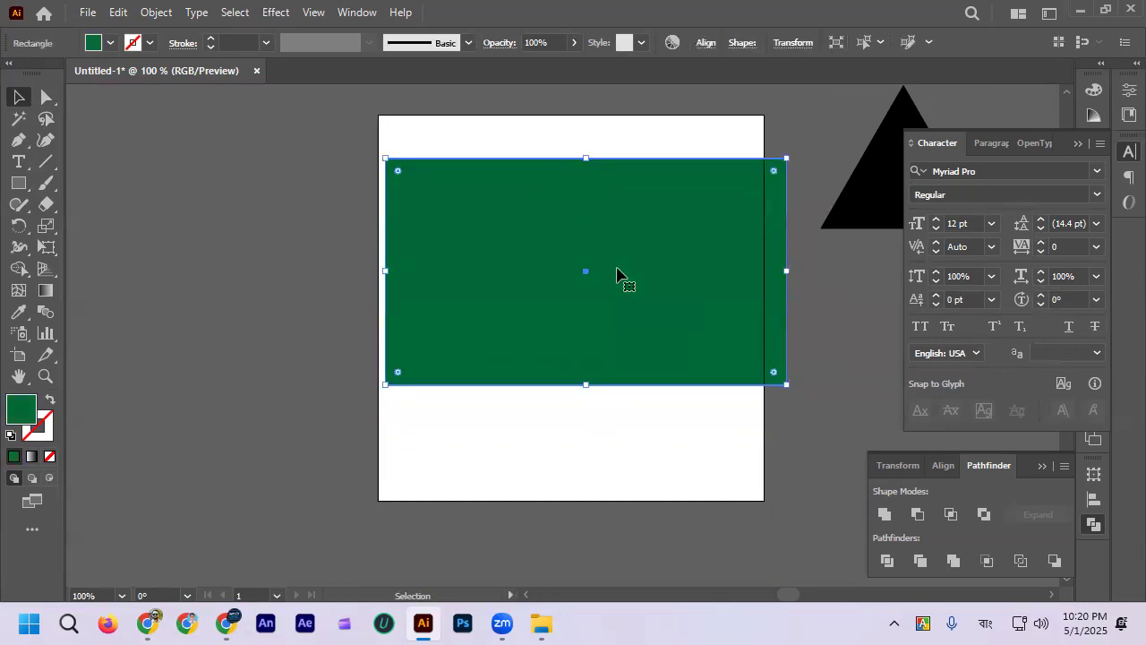
# Step: Lower the green rectangle to check the circle, and place it back over the circle, aligned with the artboard's left edge
pyautogui.moveTo(583, 268); pyautogui.dragTo(583, 370)
pyautogui.click(579, 230)
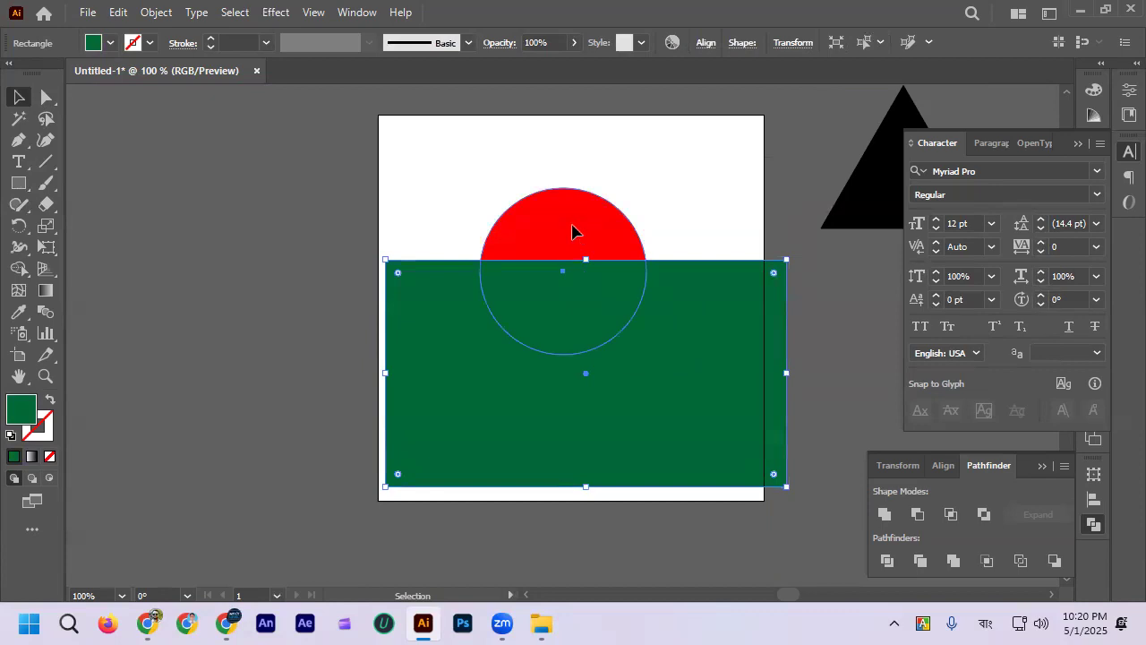
pyautogui.click(652, 201)
pyautogui.moveTo(657, 328); pyautogui.dragTo(651, 239)
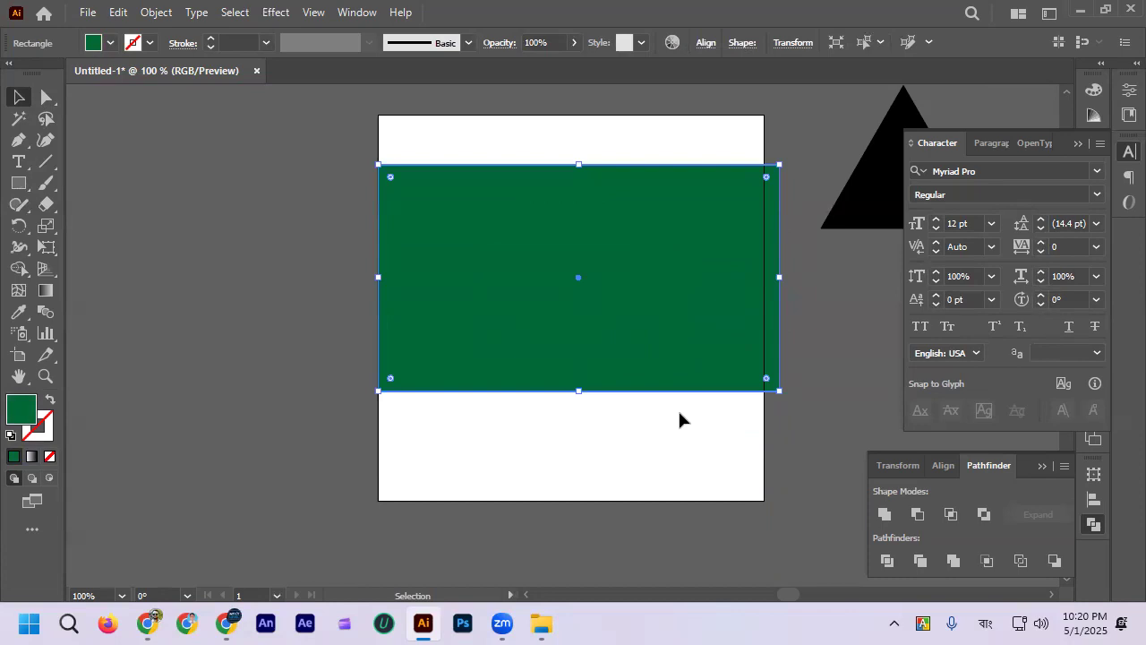
# Step: Move the green rectangle down a little and undo the move
pyautogui.click(615, 490)
pyautogui.hscroll(2, 580, 388)
pyautogui.click(555, 285)
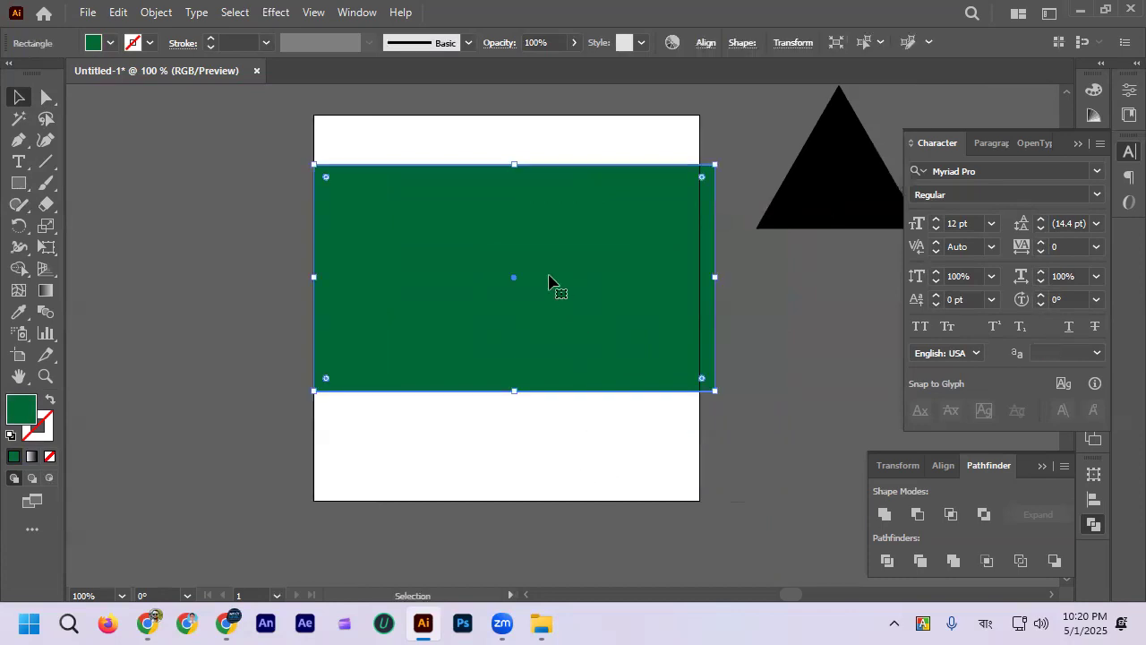
pyautogui.moveTo(568, 266); pyautogui.dragTo(562, 315)
pyautogui.hotkey('ctrl', 'z')
pyautogui.click(514, 439)
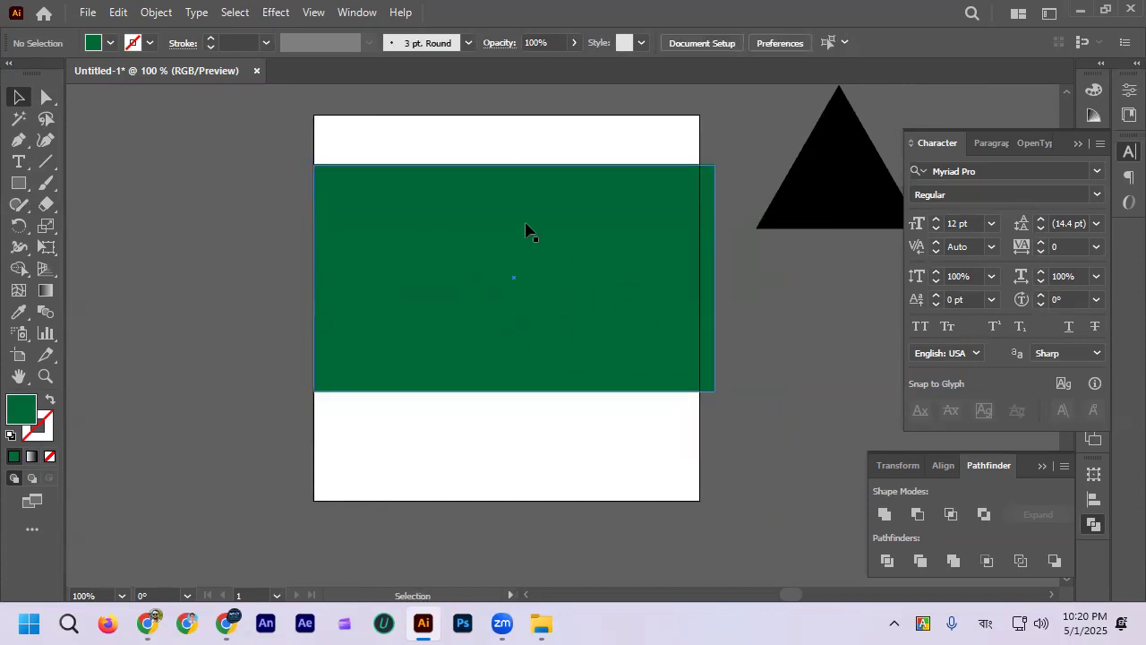
# Step: Send the green rectangle behind the red circle and shift the circle to the rectangle's vertical middle
pyautogui.click(578, 336)
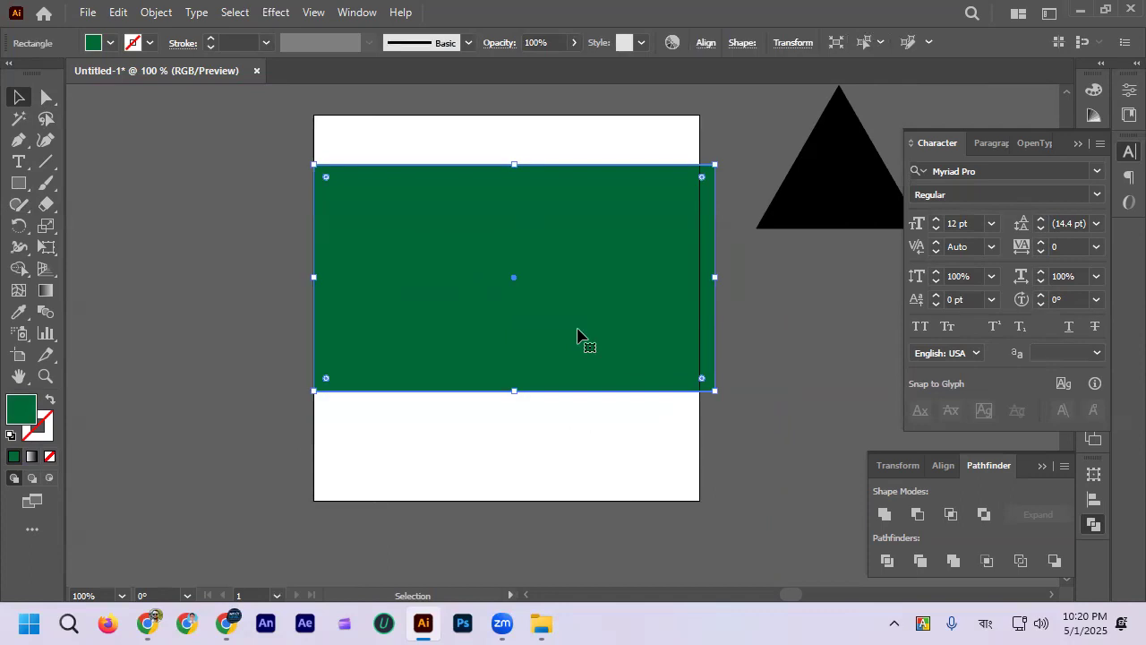
pyautogui.rightClick(579, 337)
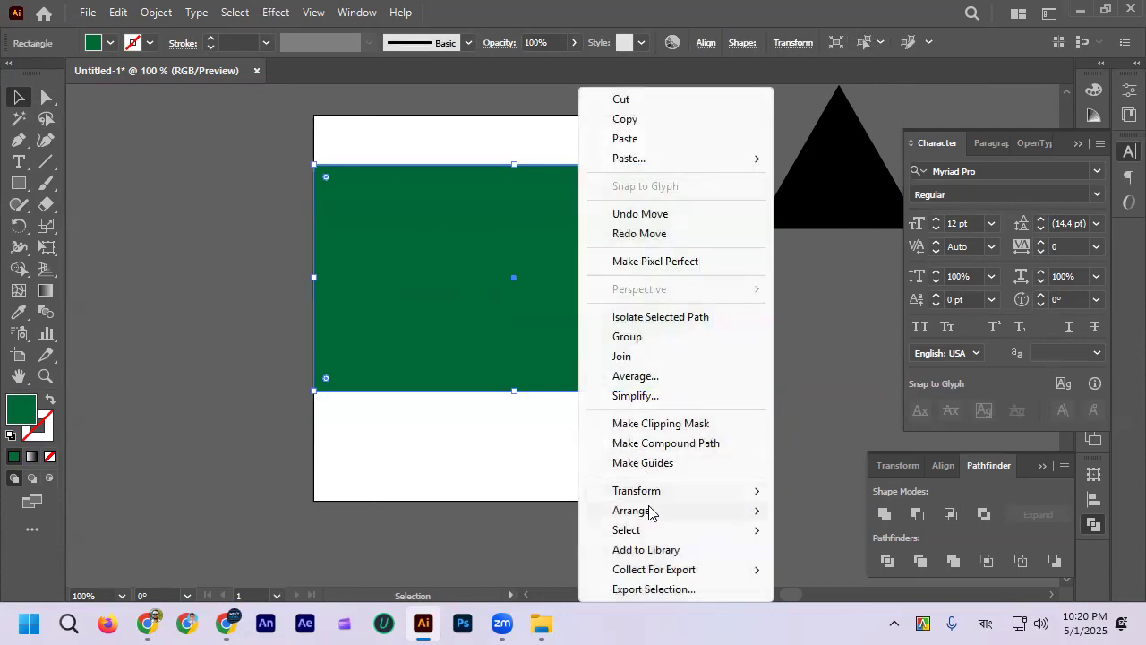
pyautogui.moveTo(650, 513)
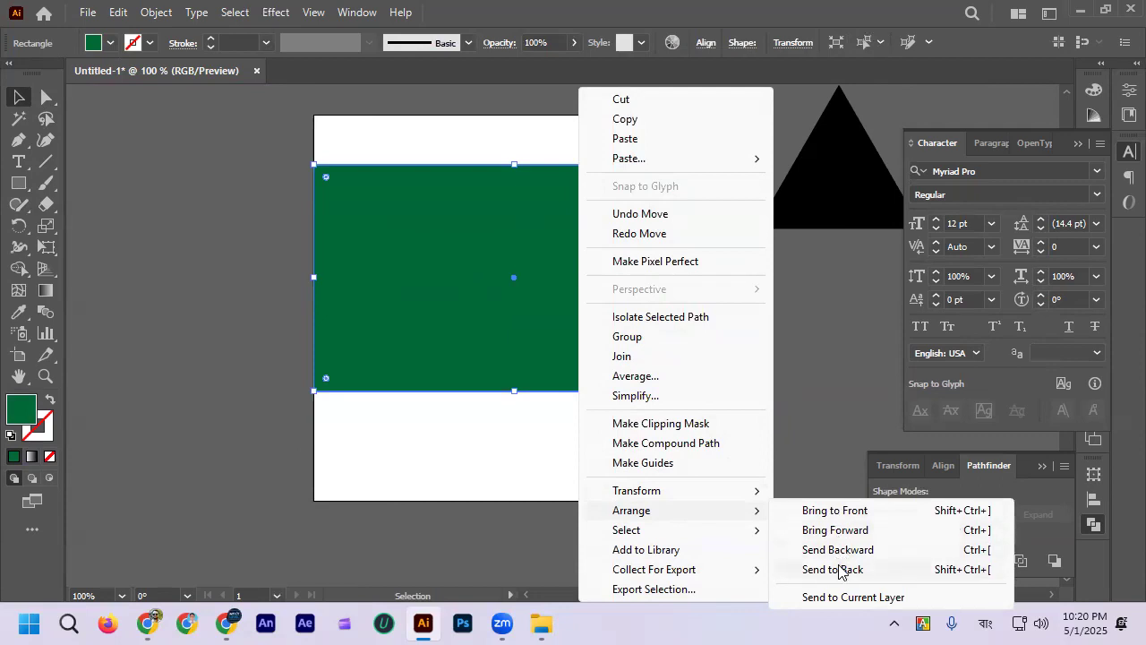
pyautogui.click(826, 427)
pyautogui.rightClick(634, 309)
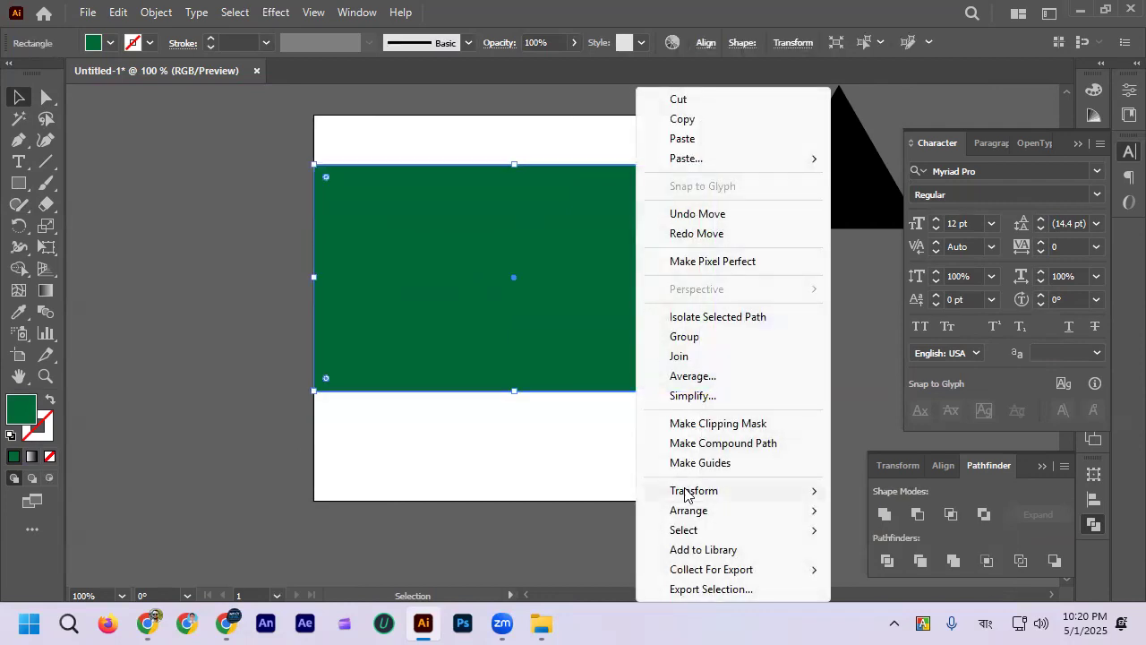
pyautogui.moveTo(698, 511)
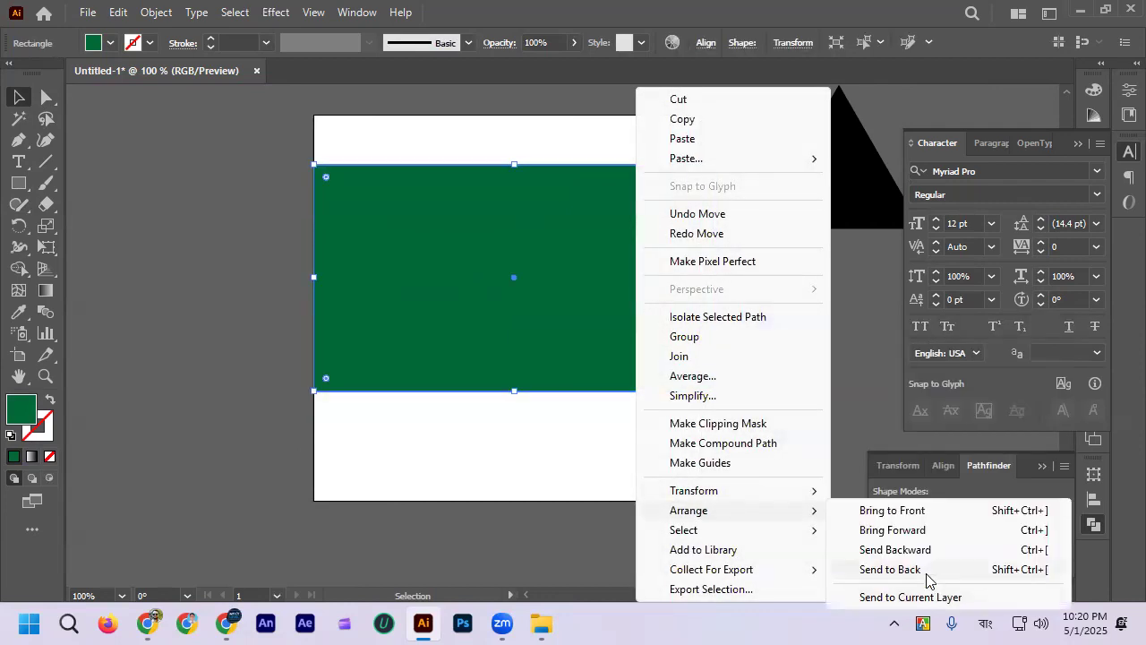
pyautogui.click(928, 573)
pyautogui.moveTo(524, 271); pyautogui.dragTo(532, 278)
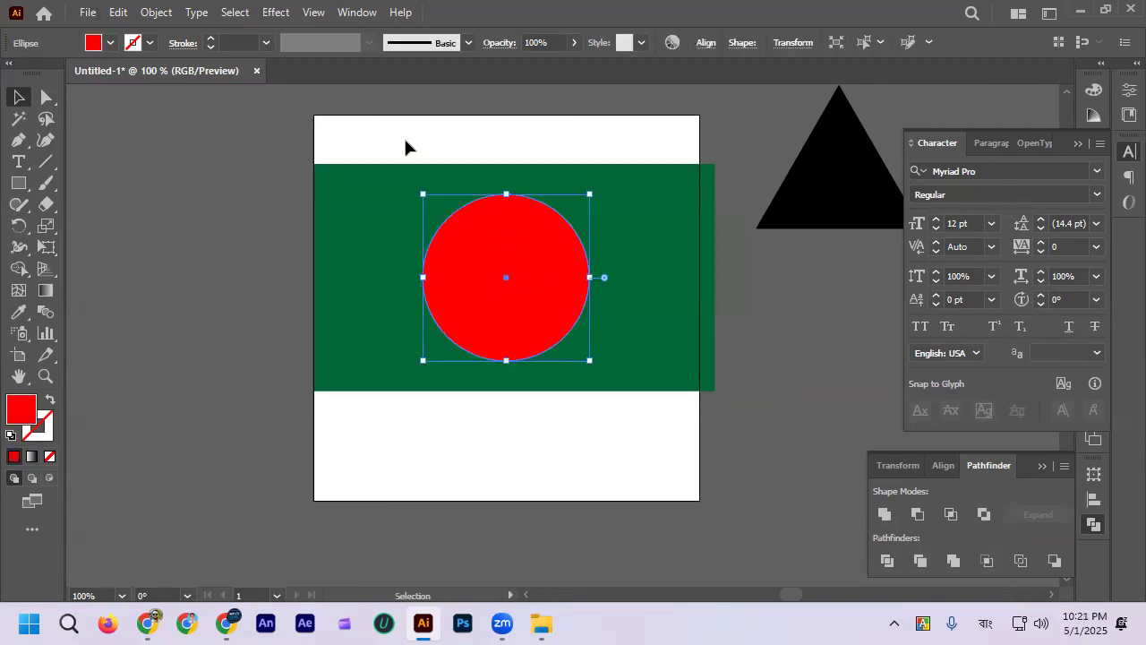
# Step: Scale the green rectangle and red circle down together proportionally, and nudge the circle slightly left
pyautogui.keyDown('shift'); pyautogui.click(627, 335); pyautogui.keyUp('shift')
pyautogui.moveTo(714, 276); pyautogui.dragTo(622, 277)
pyautogui.click(598, 441)
pyautogui.click(571, 276)
pyautogui.click(539, 448)
pyautogui.moveTo(498, 289); pyautogui.dragTo(494, 289)
pyautogui.click(504, 458)
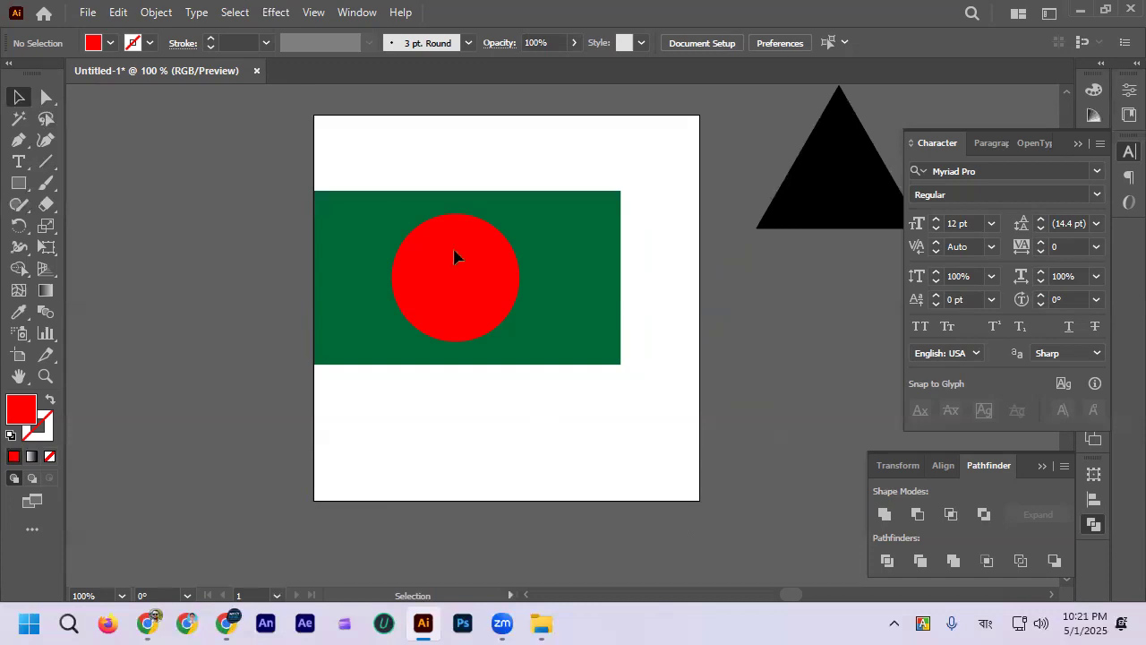
# Step: Scale the whole flag down proportionally to about half its size in the artboard's upper-left area
pyautogui.scroll(-1, 427, 169)
pyautogui.click(512, 297)
pyautogui.moveTo(559, 248); pyautogui.dragTo(504, 195)
pyautogui.hotkey('ctrl', 'shift', 'a')
pyautogui.scroll(1, 466, 259)
pyautogui.scroll(2, 538, 286)
# Step: Duplicate the flag twice straight down at equal spacing, and shift all three flags up slightly
pyautogui.moveTo(563, 253); pyautogui.dragTo(454, 345)
pyautogui.click(482, 369)
pyautogui.click(457, 298)
pyautogui.scroll(-1, 445, 225)
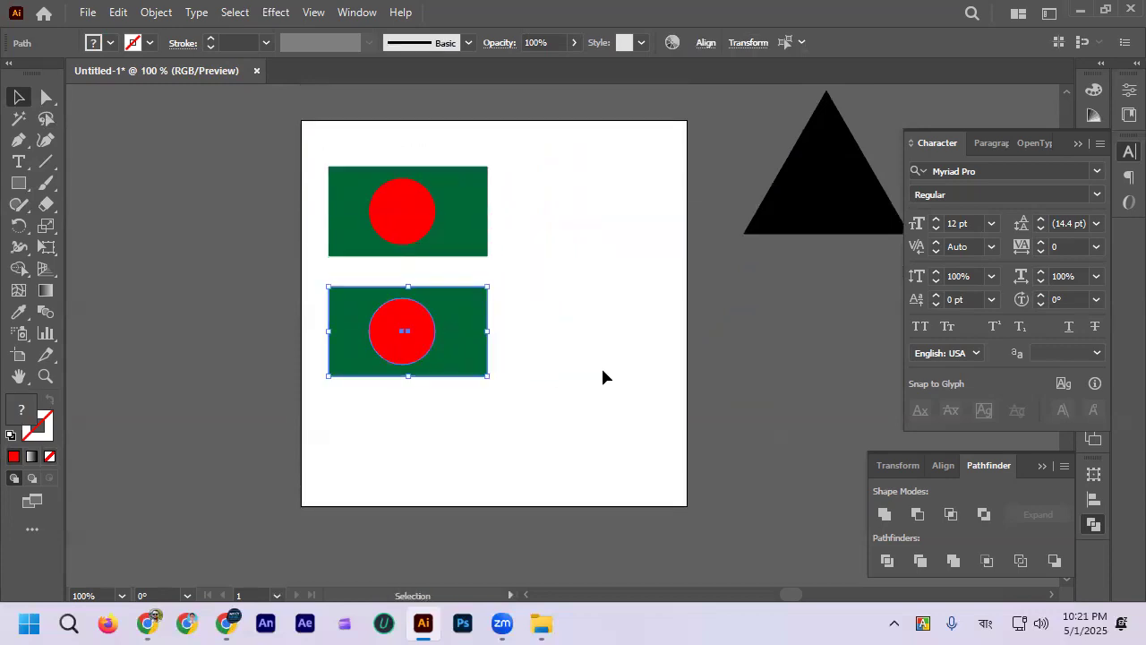
pyautogui.hotkey('ctrl', 'd')
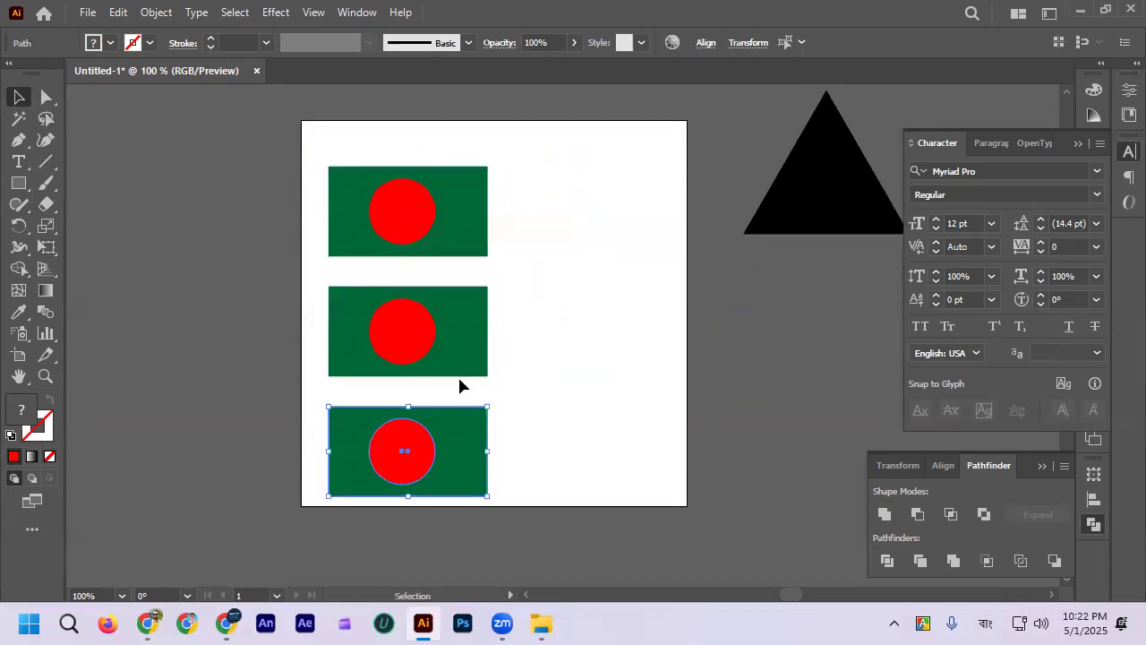
pyautogui.moveTo(348, 129); pyautogui.dragTo(434, 478)
pyautogui.moveTo(448, 466)
pyautogui.mouseDown()
pyautogui.moveTo(453, 411)
pyautogui.moveTo(454, 445)
pyautogui.mouseUp()
pyautogui.click(534, 423)
# Step: Shrink the middle flag's red circle and reposition it at the rectangle's centre
pyautogui.scroll(1, 453, 332)
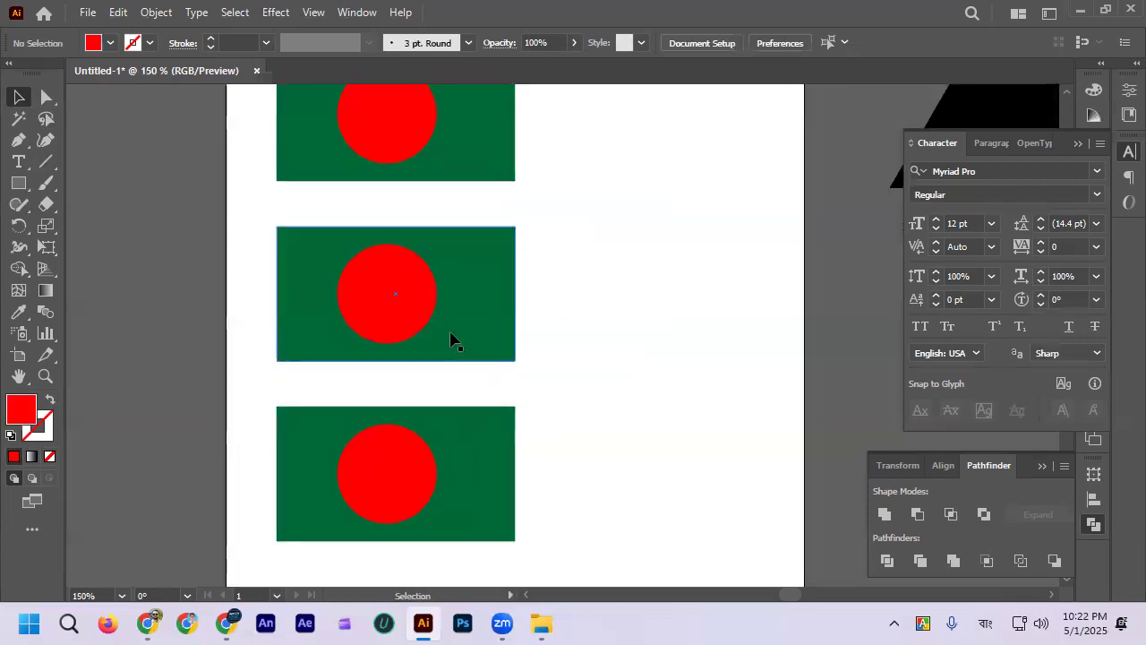
pyautogui.scroll(2, 452, 339)
pyautogui.click(411, 367)
pyautogui.moveTo(432, 363); pyautogui.dragTo(400, 358)
pyautogui.moveTo(385, 361); pyautogui.dragTo(409, 362)
pyautogui.click(567, 354)
# Step: Enlarge the bottom flag's red circle until it nearly fills the rectangle's height, and centre it on the rectangle
pyautogui.scroll(-2, 463, 434)
pyautogui.click(410, 455)
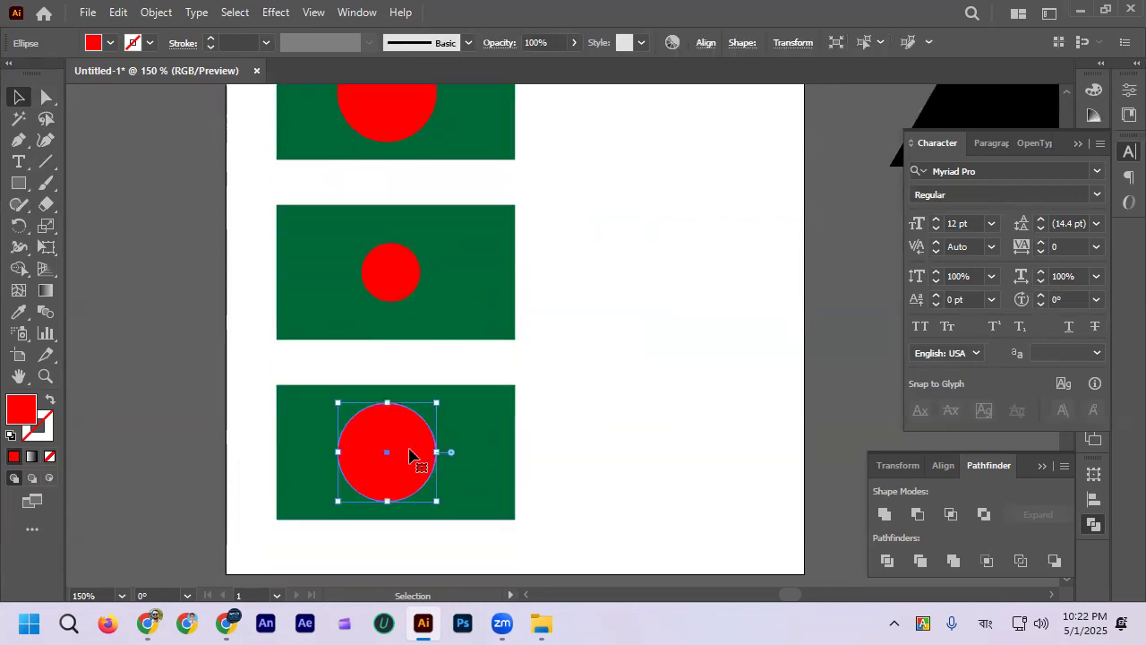
pyautogui.moveTo(437, 453)
pyautogui.mouseDown()
pyautogui.moveTo(467, 453)
pyautogui.moveTo(453, 455)
pyautogui.mouseUp()
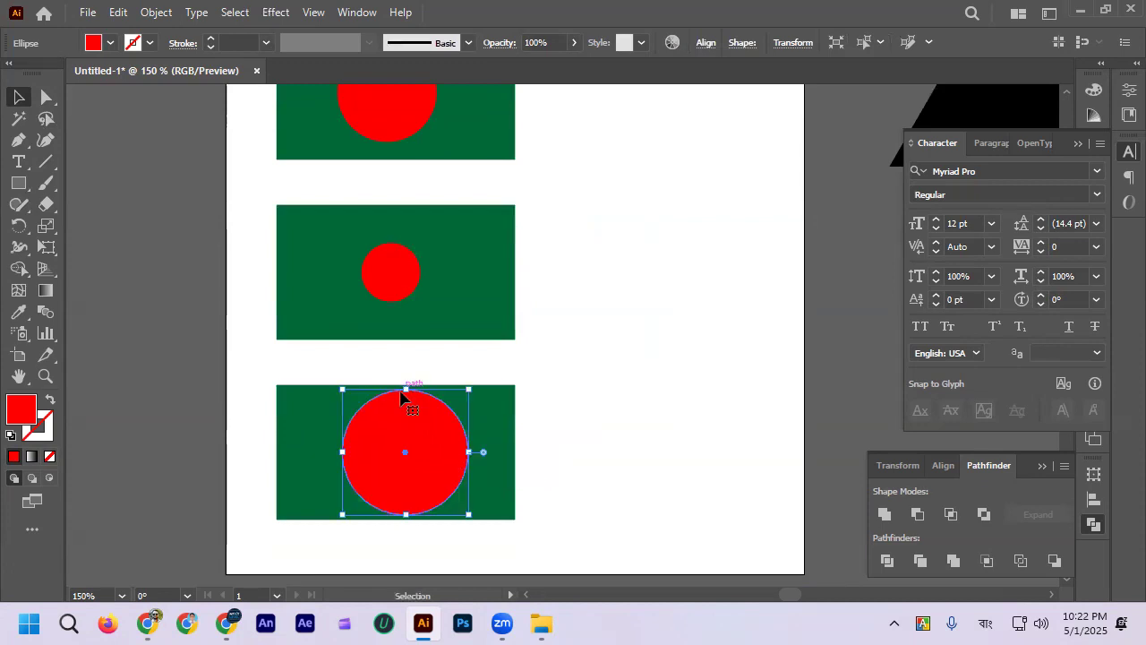
pyautogui.moveTo(406, 390); pyautogui.dragTo(404, 432)
pyautogui.click(556, 419)
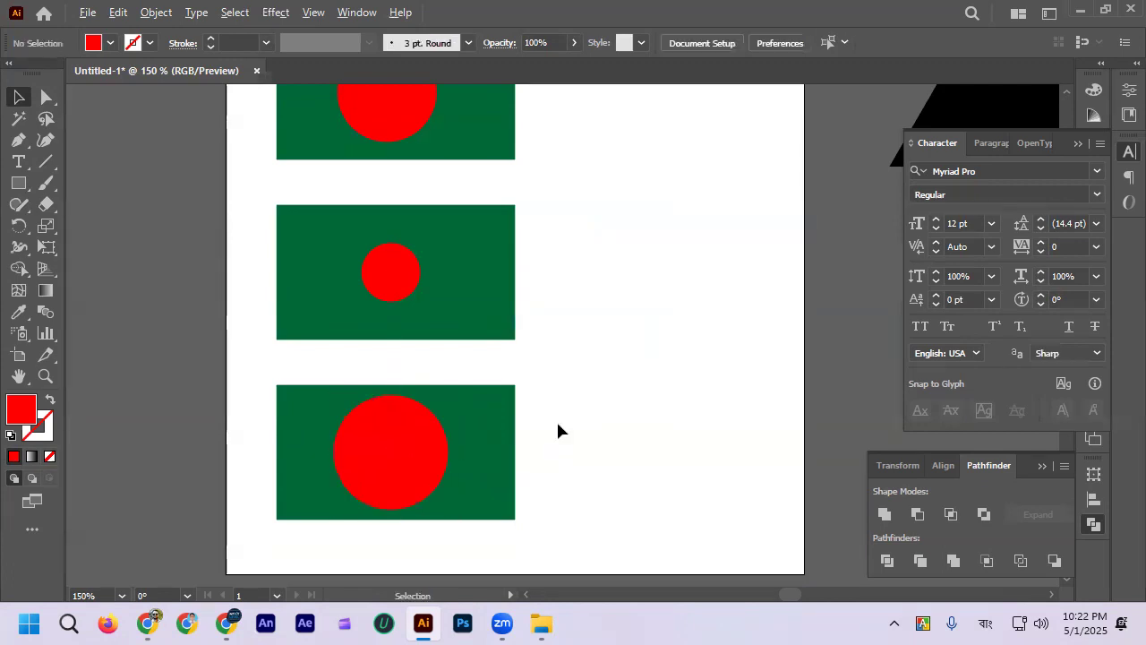
# Step: Reduce the bottom flag's red circle so a clear green margin remains above and below it
pyautogui.scroll(-2, 556, 419)
pyautogui.scroll(1, 499, 450)
pyautogui.click(500, 437)
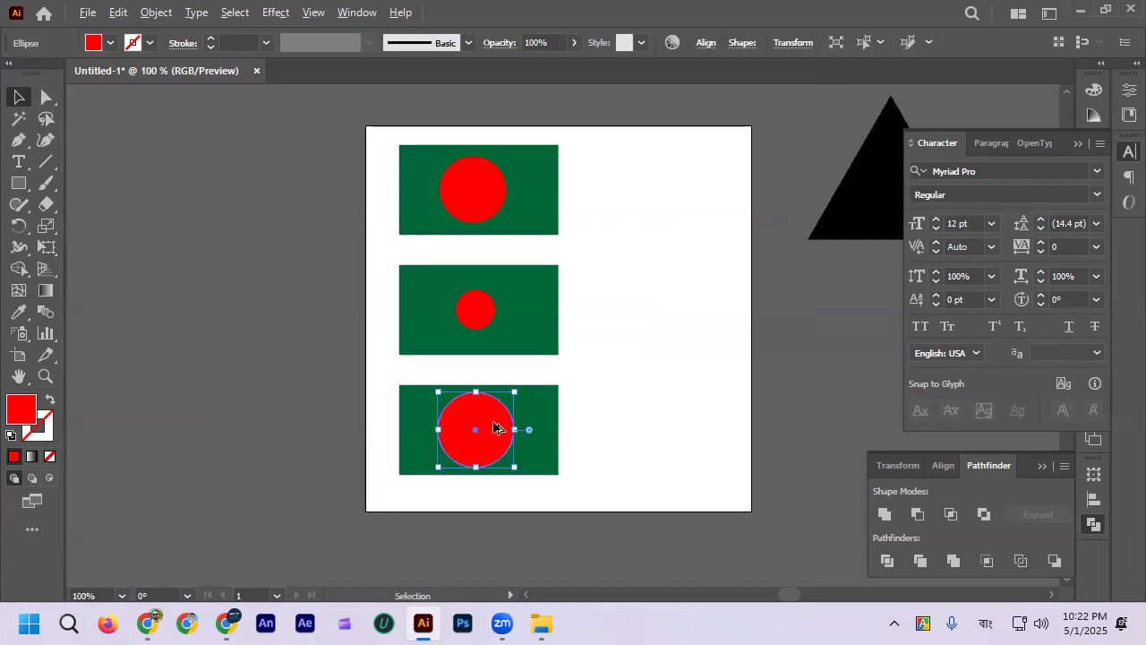
pyautogui.scroll(1, 498, 430)
pyautogui.moveTo(476, 393); pyautogui.dragTo(468, 383)
pyautogui.click(601, 399)
# Step: Compare the red circle's size and position across the three flags, up close and from a distance
pyautogui.scroll(-2, 603, 401)
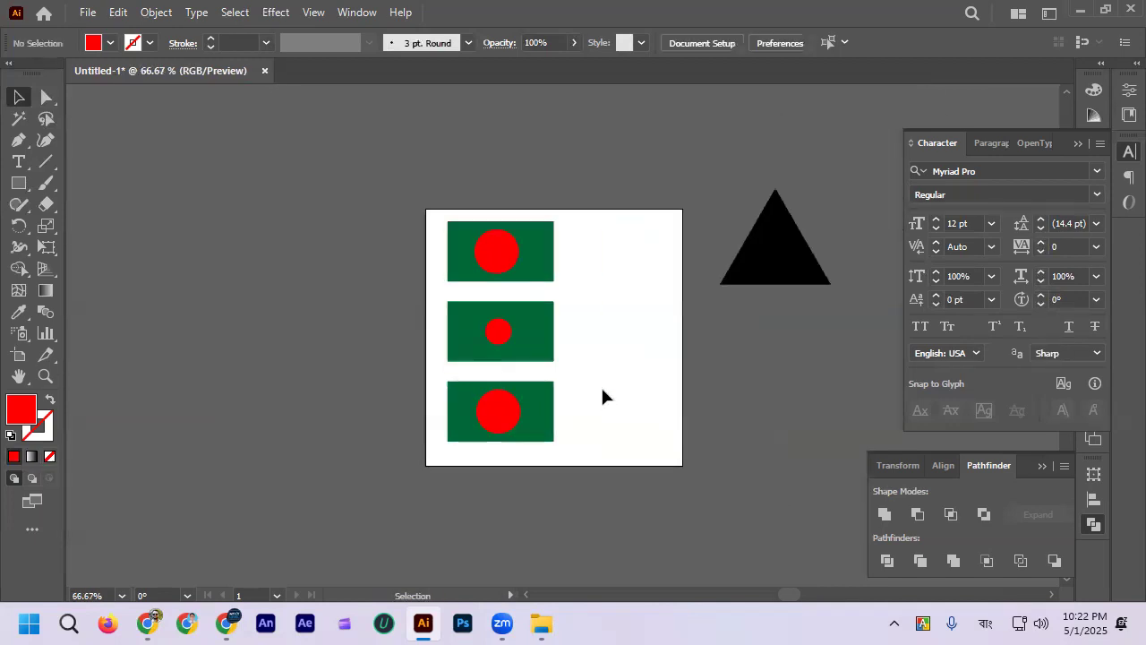
pyautogui.scroll(1, 568, 281)
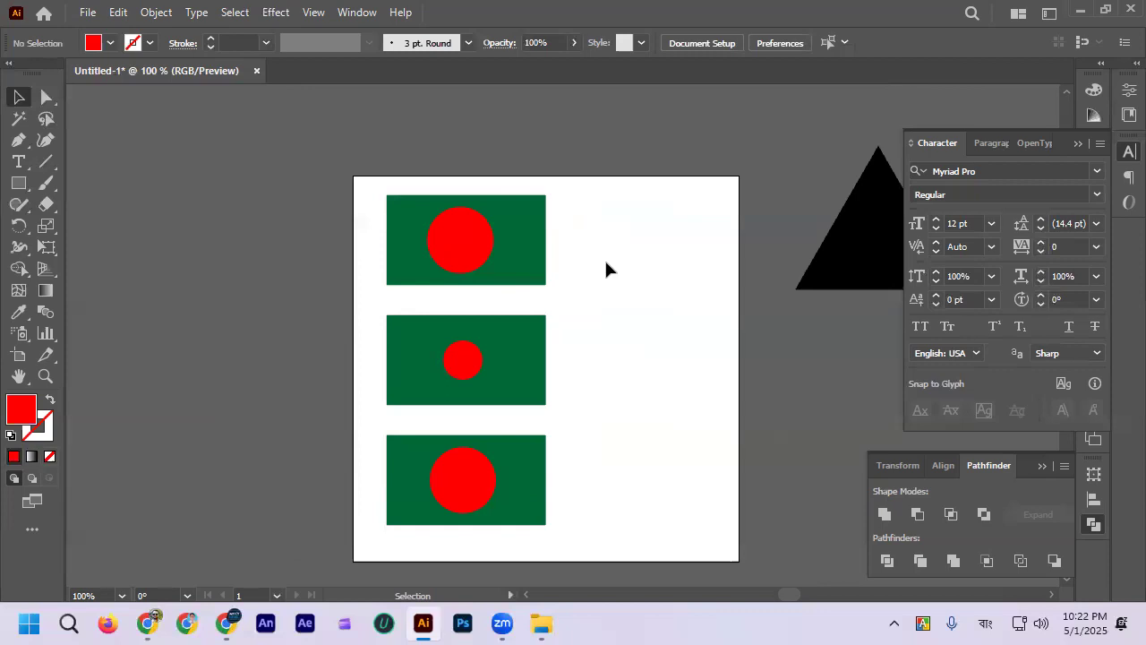
pyautogui.scroll(-1, 591, 265)
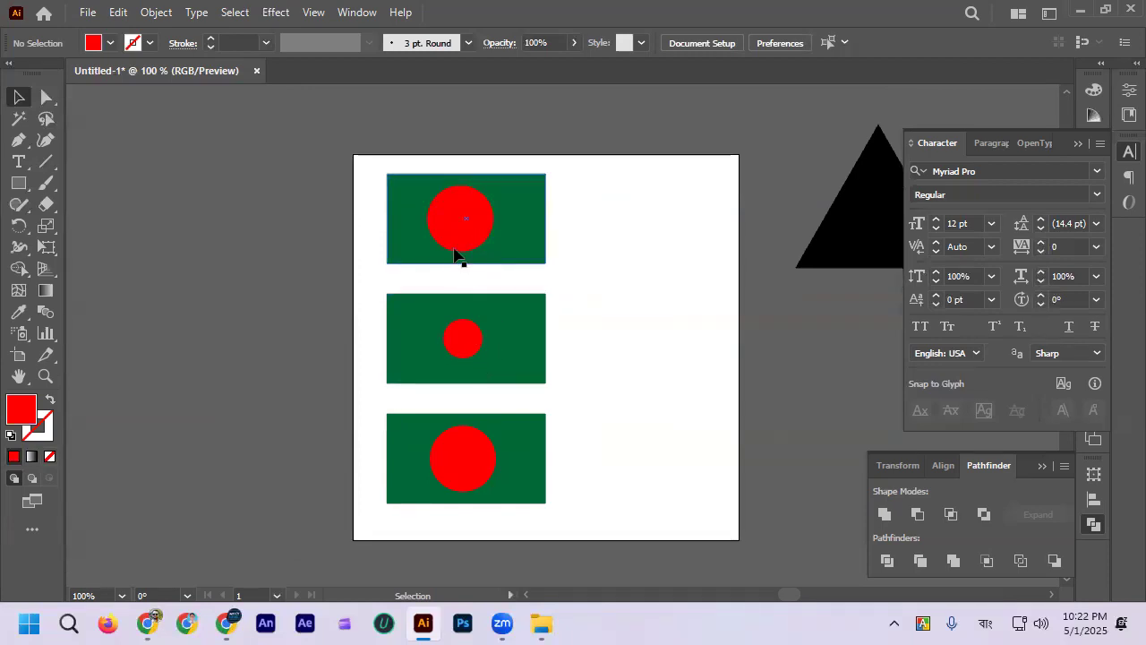
pyautogui.scroll(1, 474, 366)
pyautogui.click(479, 328)
pyautogui.click(697, 345)
pyautogui.scroll(-1, 628, 332)
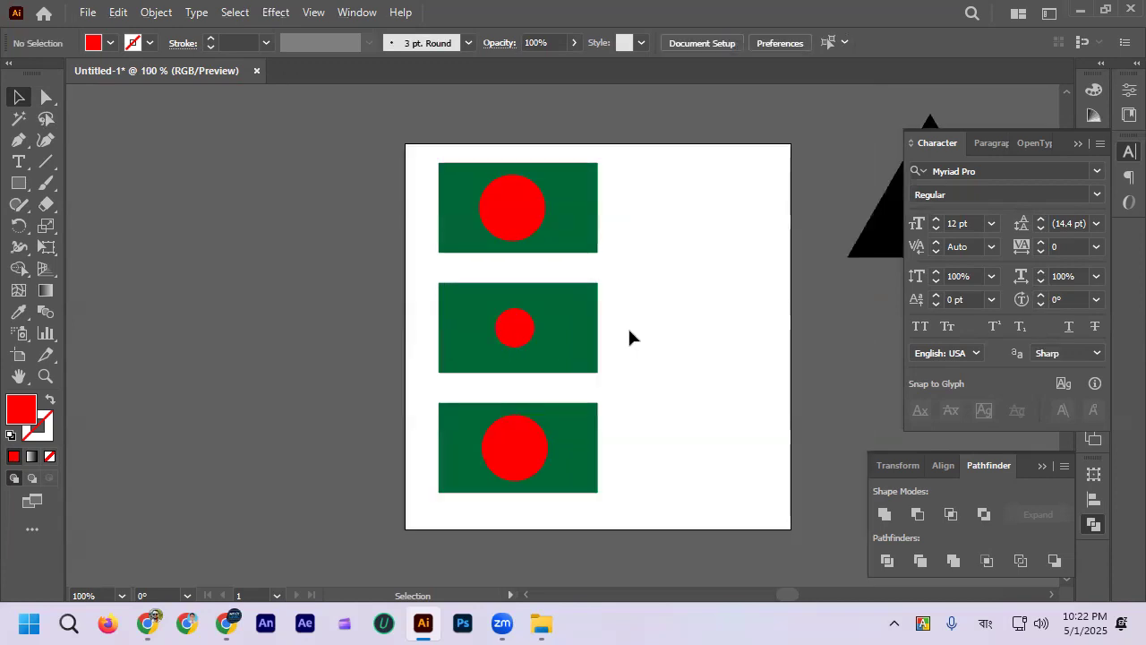
pyautogui.scroll(-1, 630, 336)
pyautogui.scroll(1, 621, 315)
pyautogui.click(486, 324)
pyautogui.click(672, 308)
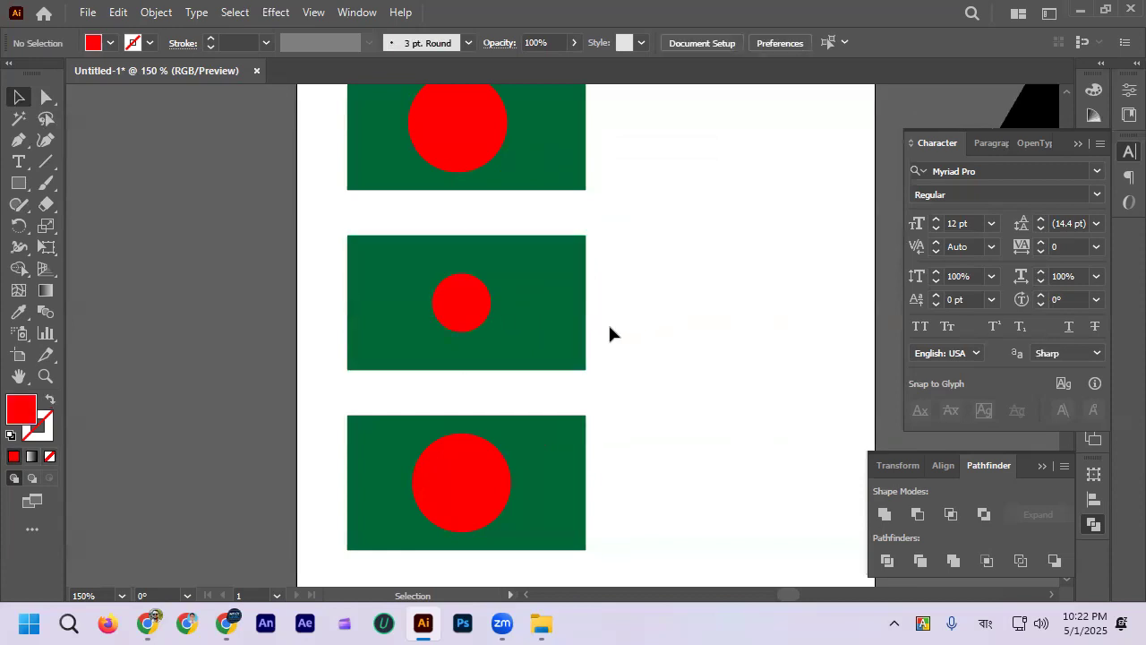
pyautogui.scroll(-1, 609, 335)
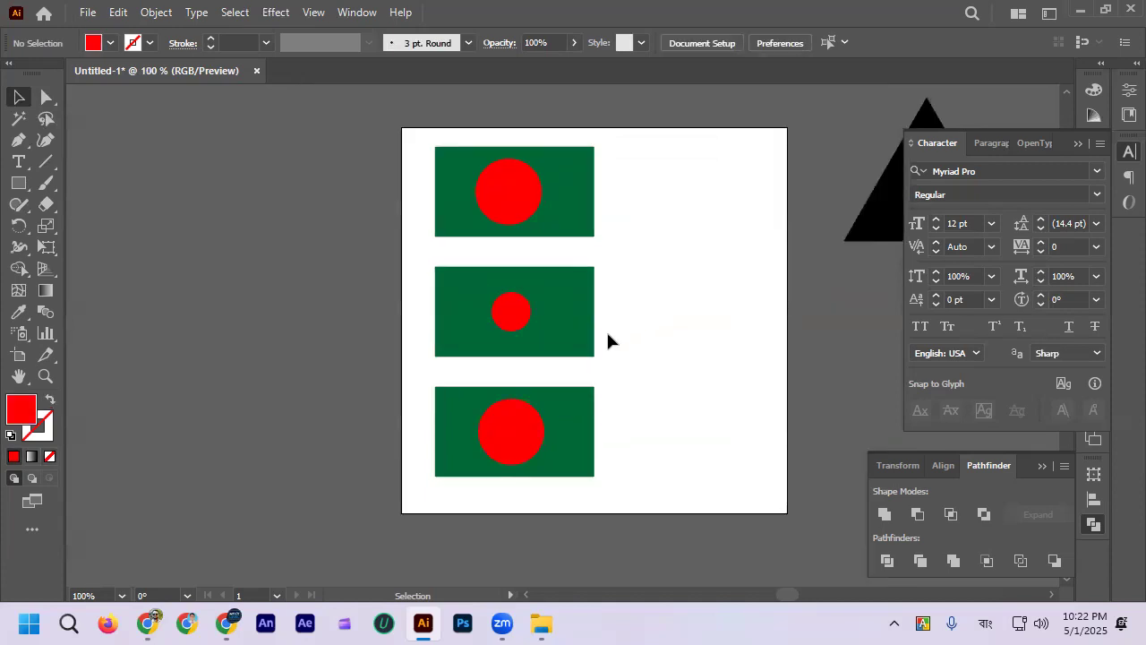
pyautogui.scroll(2, 606, 330)
pyautogui.scroll(1, 598, 230)
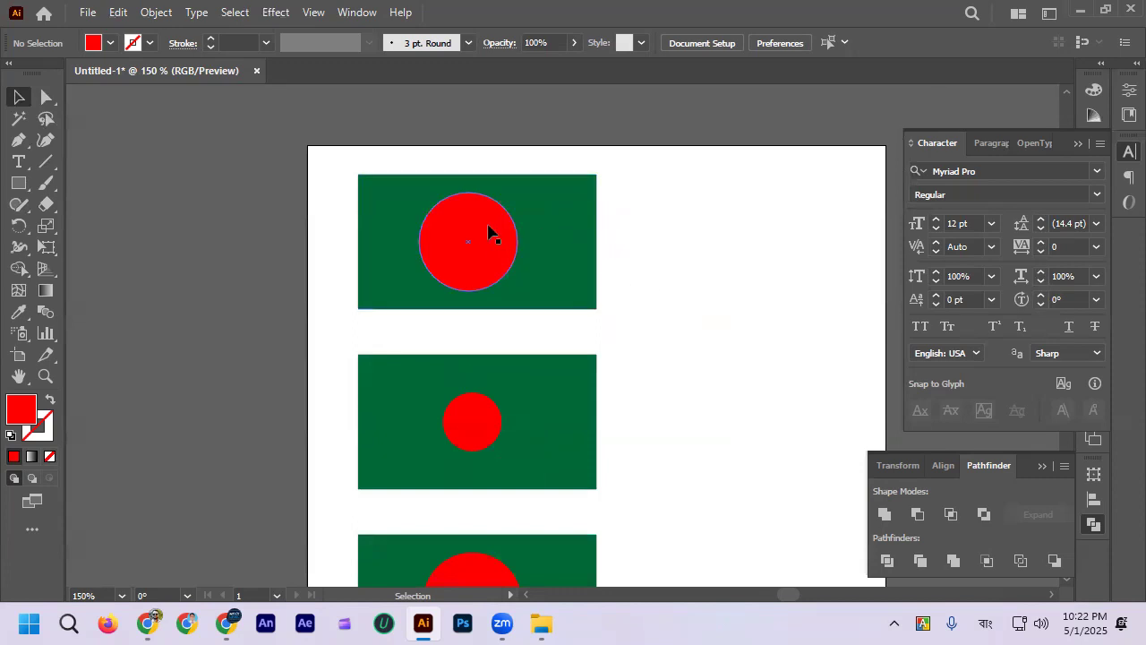
pyautogui.scroll(-2, 592, 302)
pyautogui.scroll(-2, 584, 300)
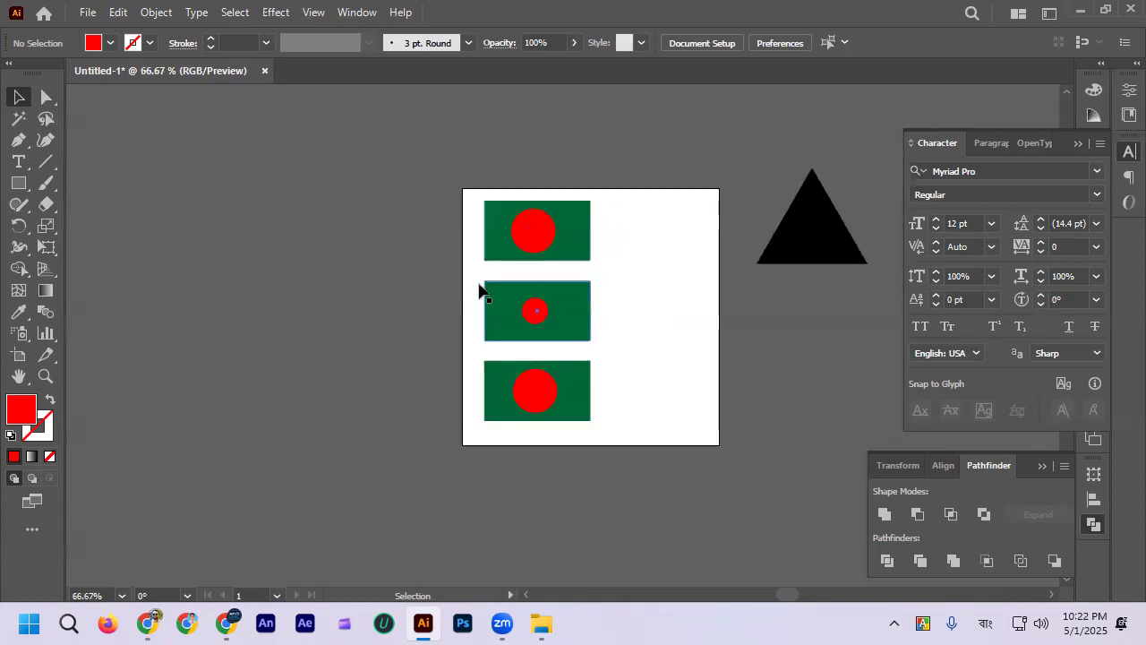
# Step: Highlight the middle and bottom flags together, and examine them against the top flag
pyautogui.moveTo(475, 285); pyautogui.dragTo(615, 439)
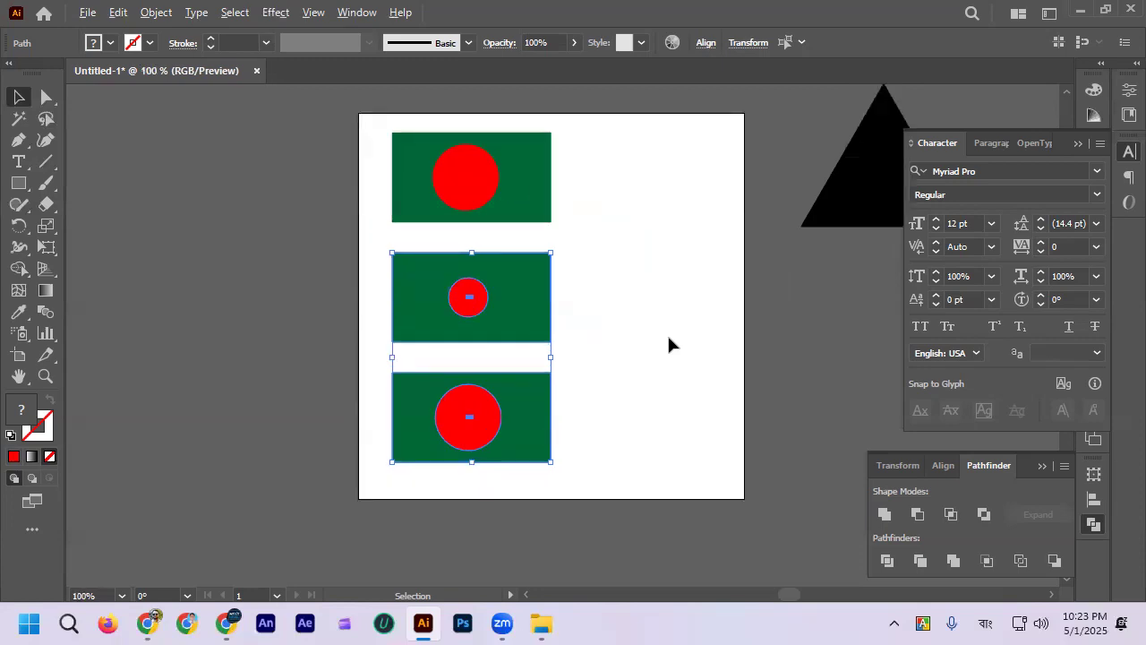
pyautogui.scroll(2, 660, 339)
pyautogui.scroll(2, 660, 339)
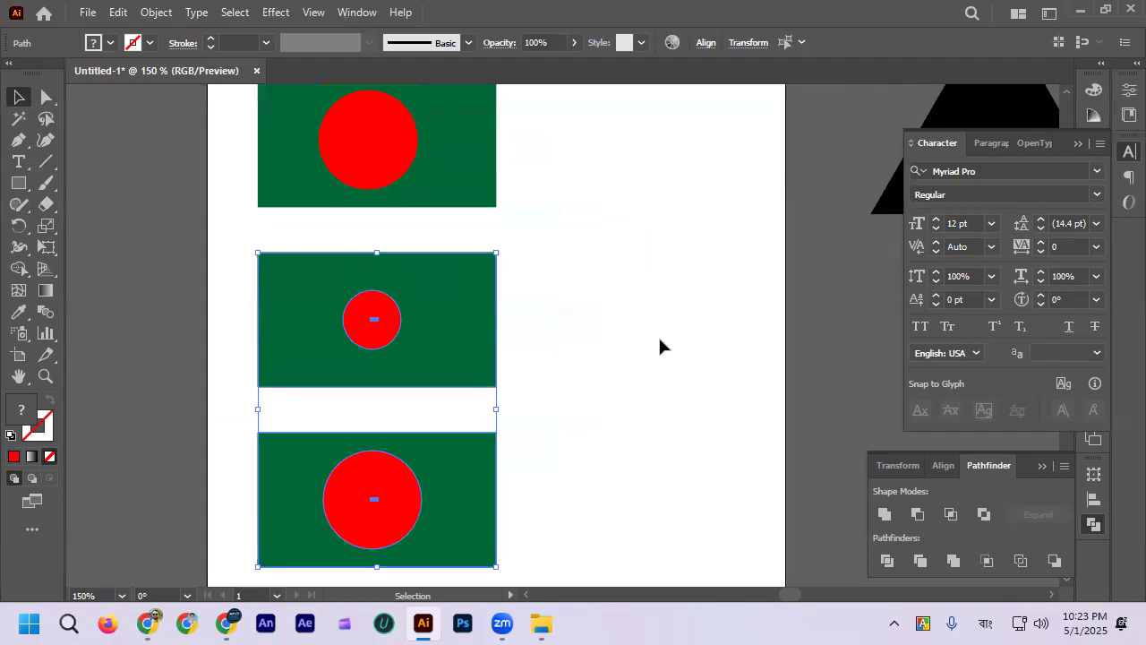
pyautogui.scroll(1, 660, 345)
pyautogui.scroll(-1, 660, 346)
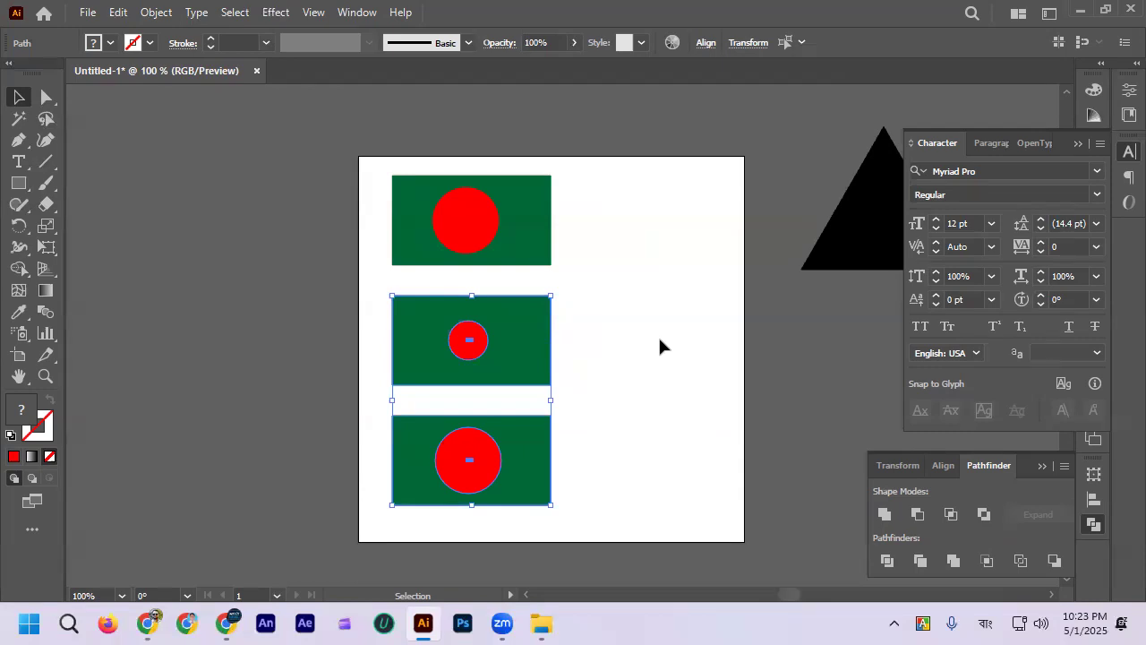
pyautogui.click(661, 340)
pyautogui.scroll(1, 552, 351)
pyautogui.scroll(1, 652, 349)
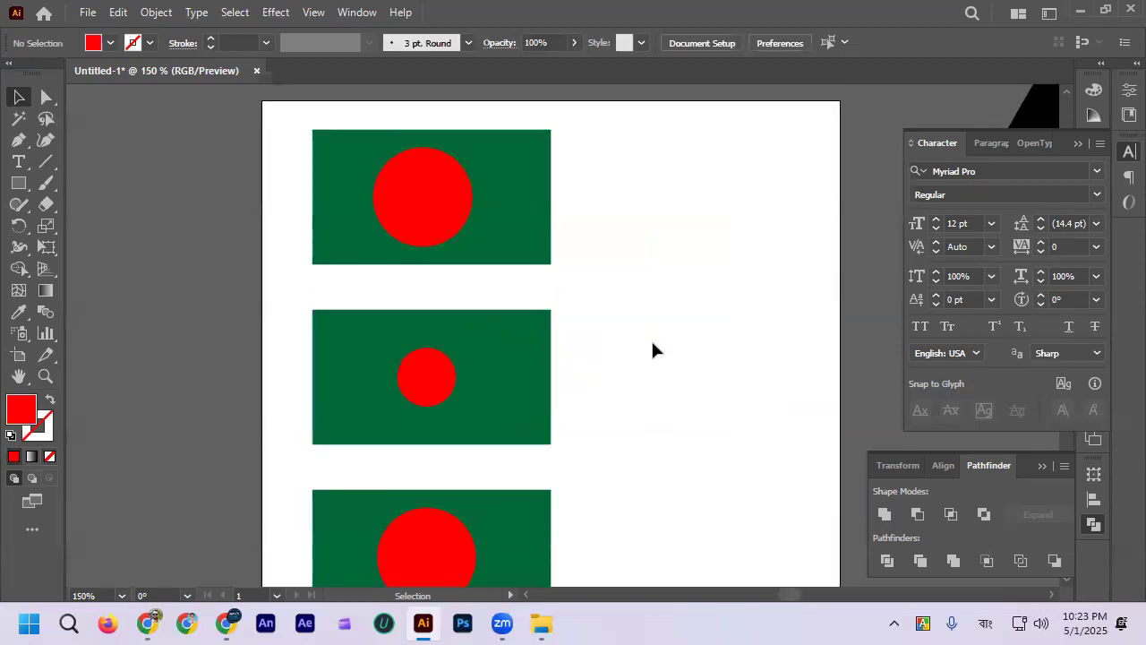
pyautogui.scroll(-1, 643, 350)
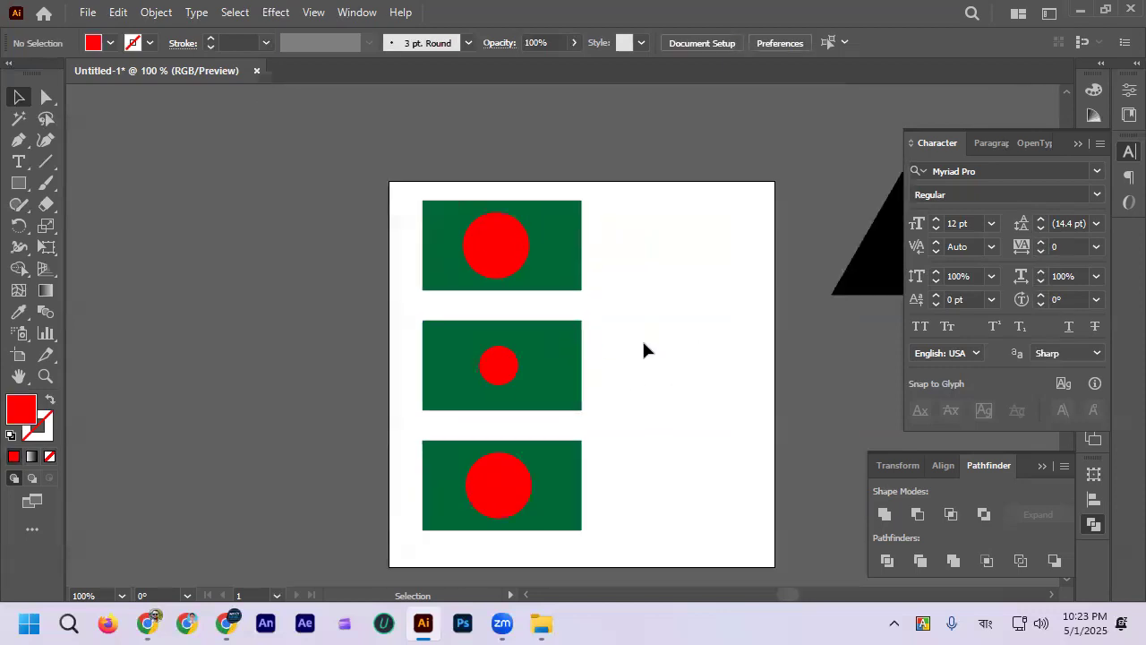
pyautogui.scroll(-1, 642, 351)
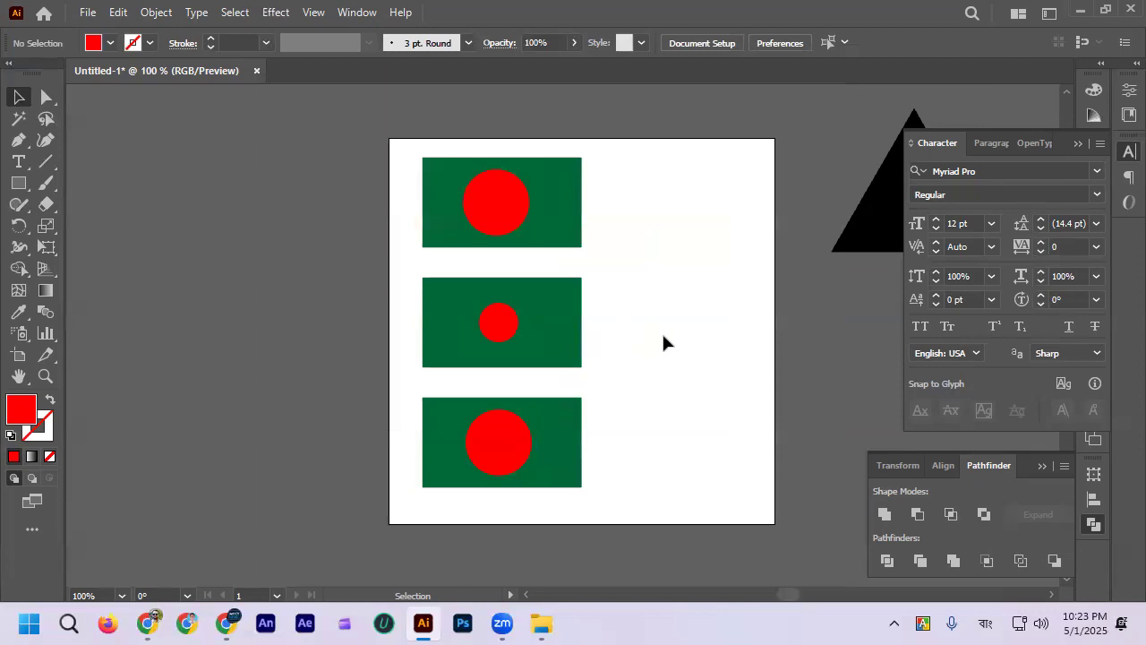
pyautogui.scroll(1, 570, 328)
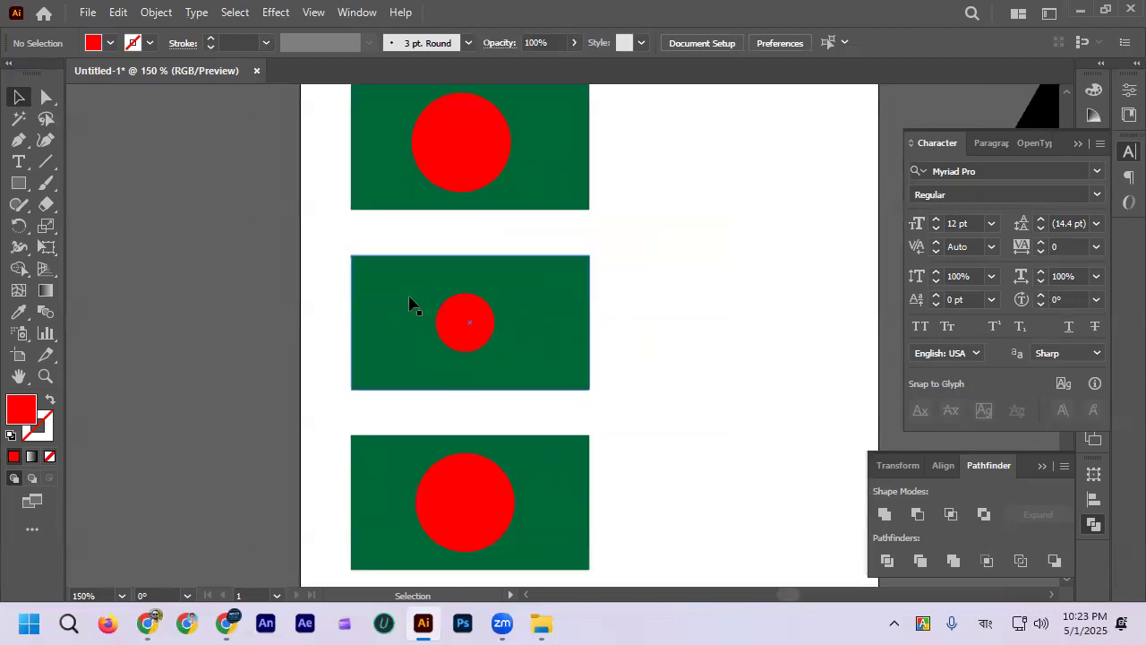
# Step: Delete the middle and bottom flags, keeping only the top flag
pyautogui.scroll(-1, 323, 270)
pyautogui.moveTo(321, 267); pyautogui.dragTo(488, 447)
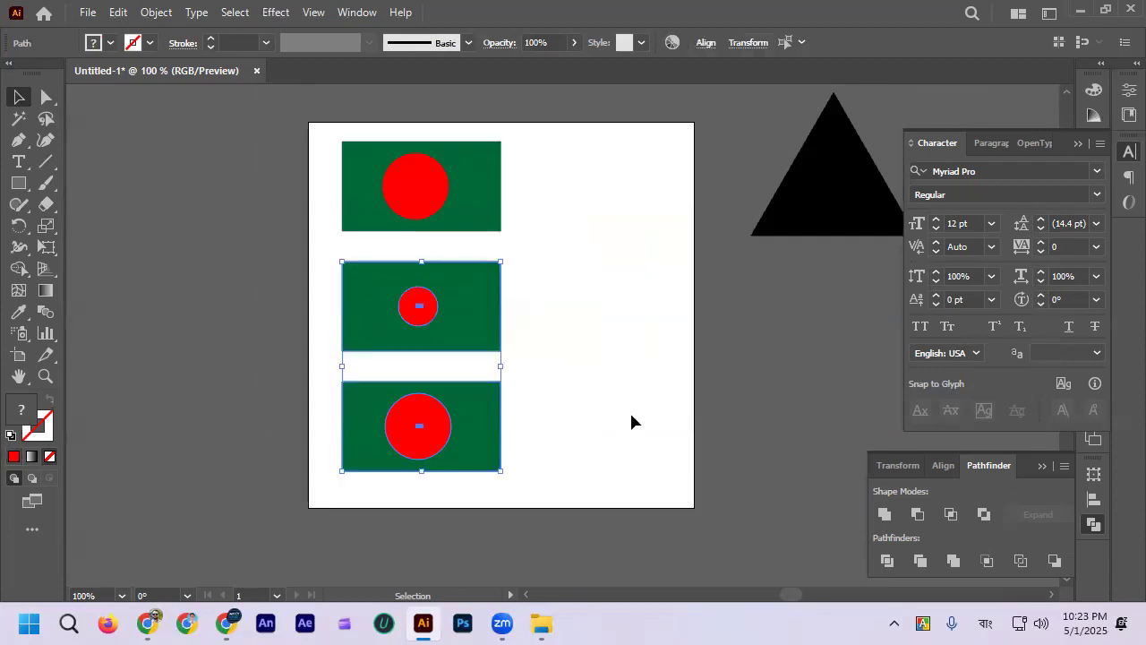
pyautogui.press('Delete')
pyautogui.scroll(2, 602, 437)
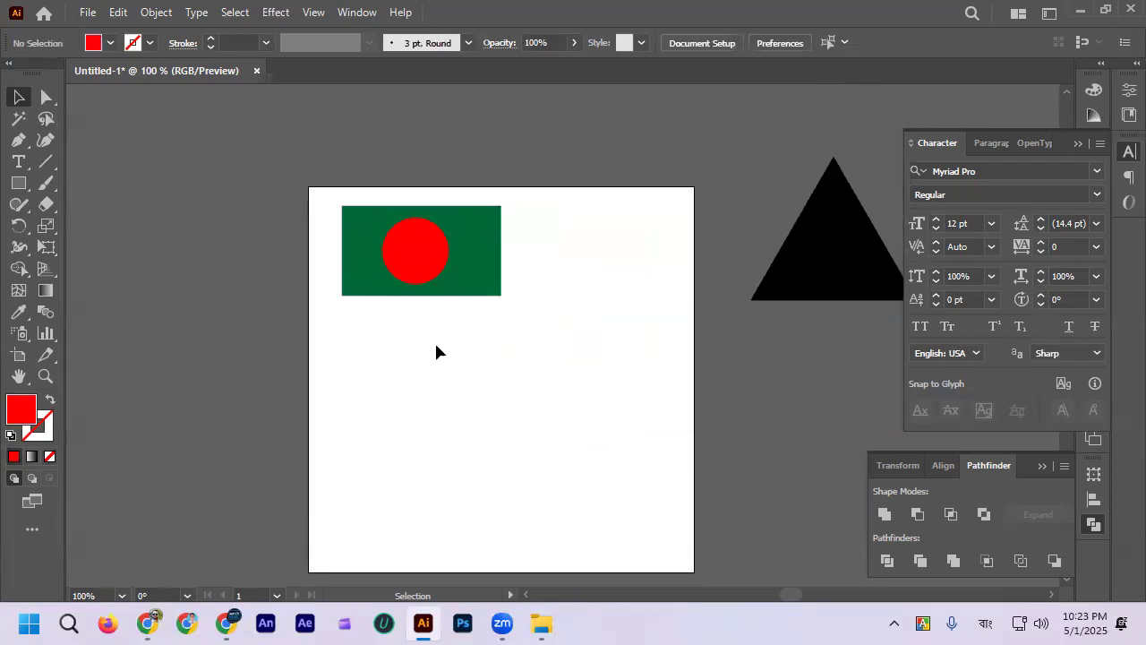
# Step: Move the red circle below the green rectangle and duplicate it into a triangular cluster of three overlapping circles
pyautogui.scroll(1, 434, 328)
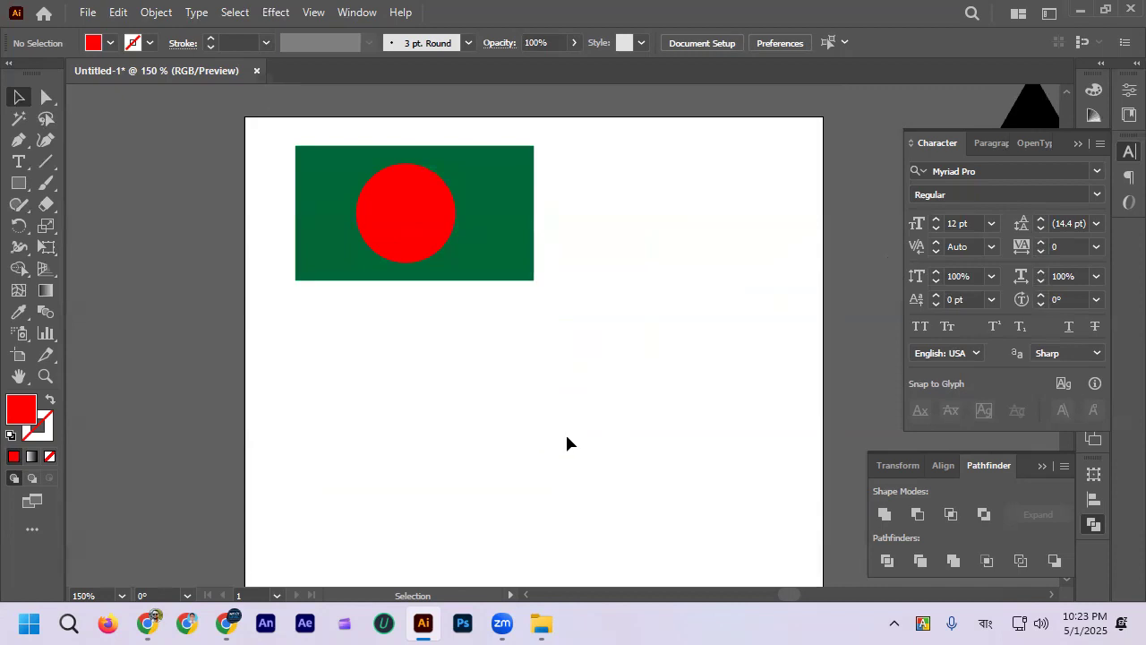
pyautogui.moveTo(438, 230); pyautogui.dragTo(468, 314)
pyautogui.scroll(1, 466, 391)
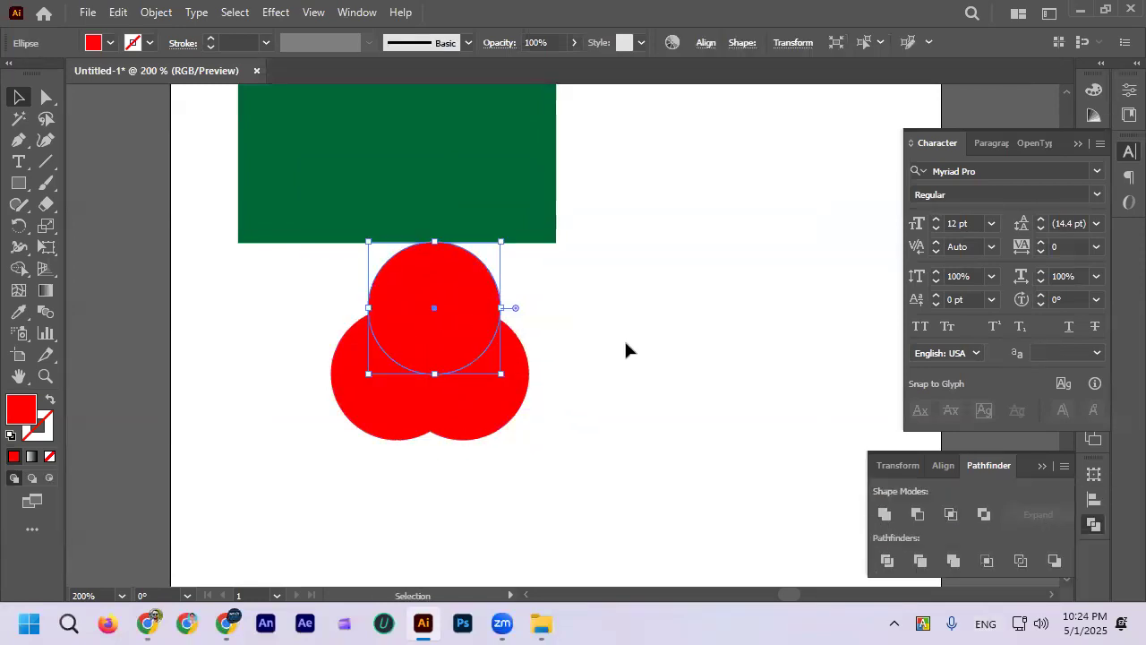
pyautogui.click(624, 349)
pyautogui.scroll(1, 536, 357)
pyautogui.moveTo(520, 355); pyautogui.dragTo(526, 354)
pyautogui.click(320, 397)
pyautogui.click(574, 357)
# Step: Fill the cluster's lower-left circle with RGB Blue and its upper circle with green
pyautogui.click(288, 361)
pyautogui.click(111, 43)
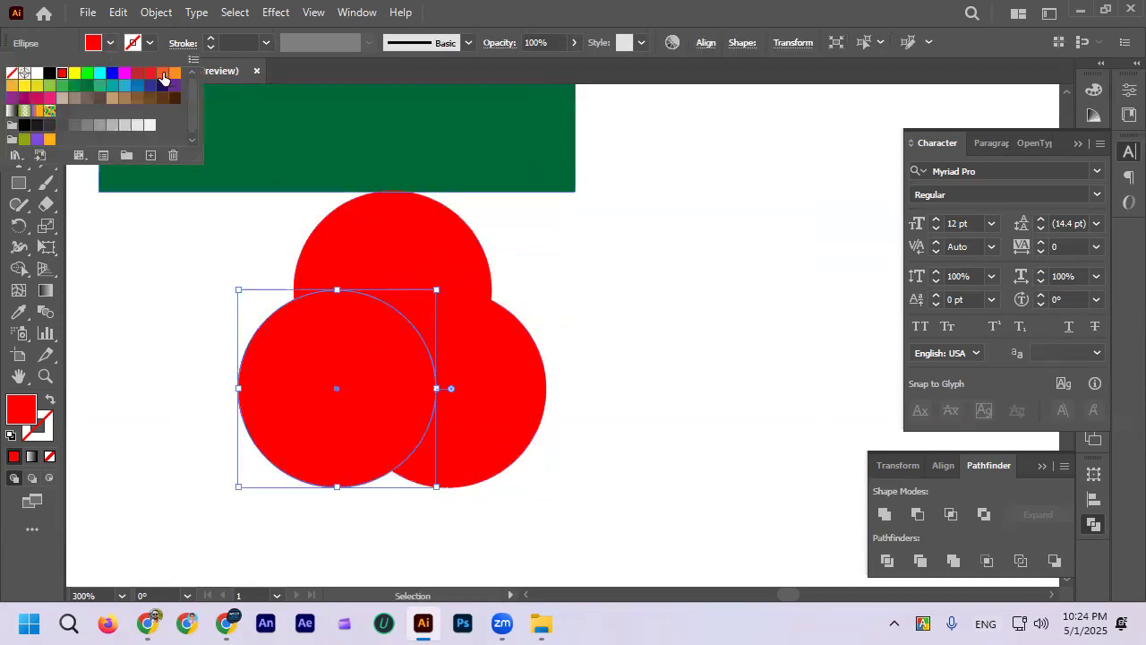
pyautogui.click(112, 73)
pyautogui.click(135, 248)
pyautogui.click(391, 235)
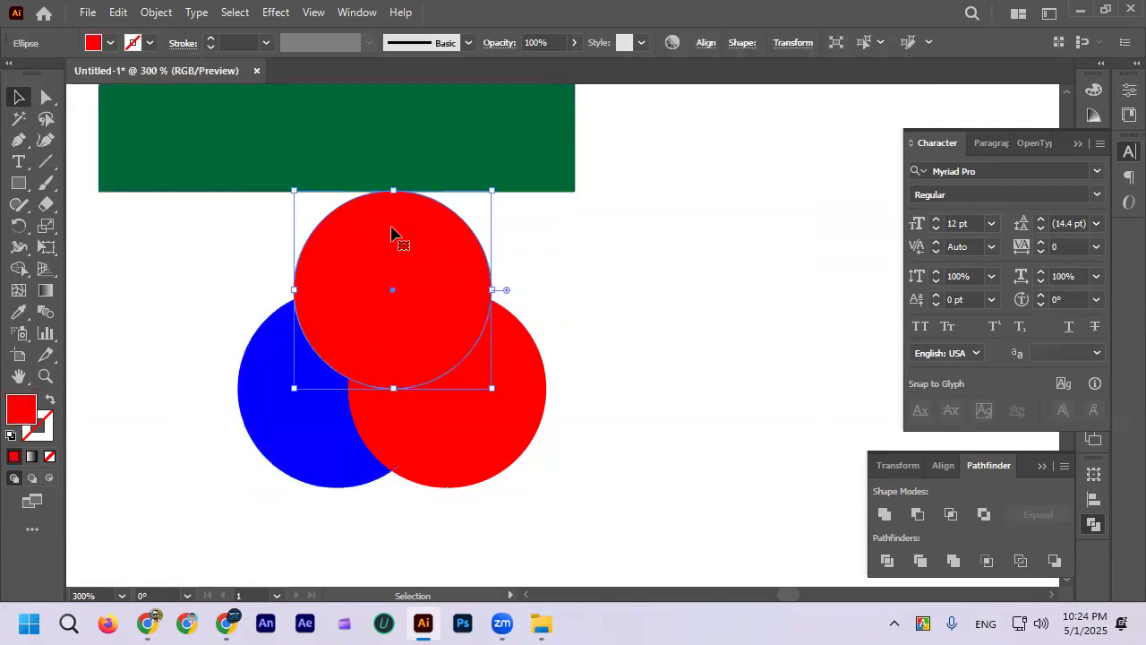
pyautogui.click(109, 44)
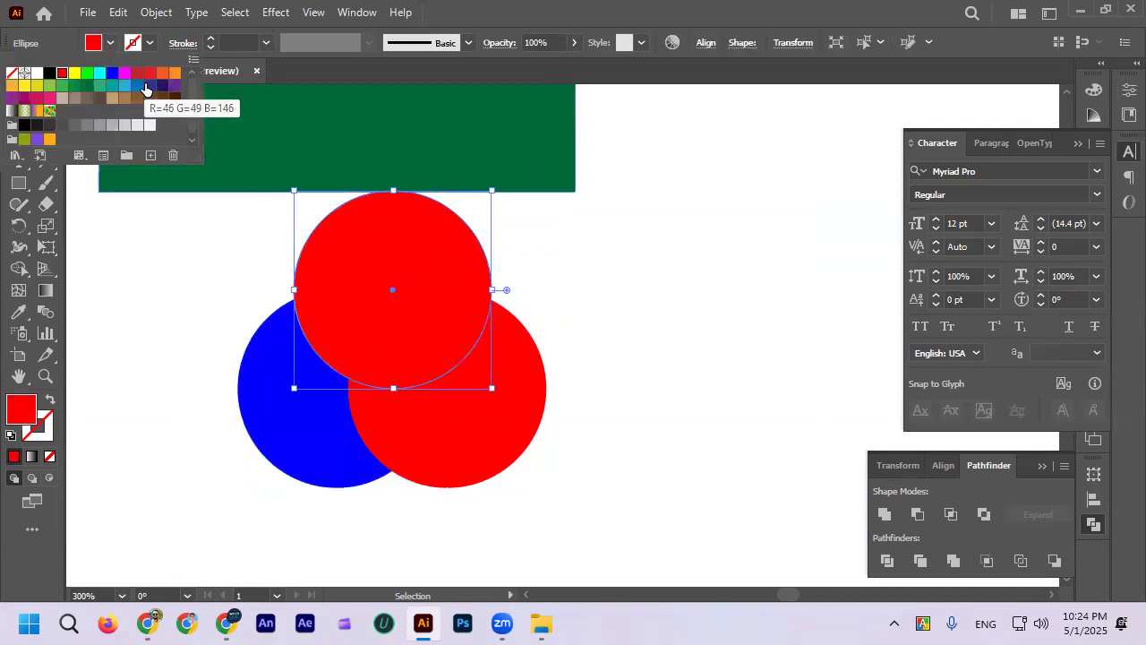
pyautogui.click(87, 74)
pyautogui.click(123, 267)
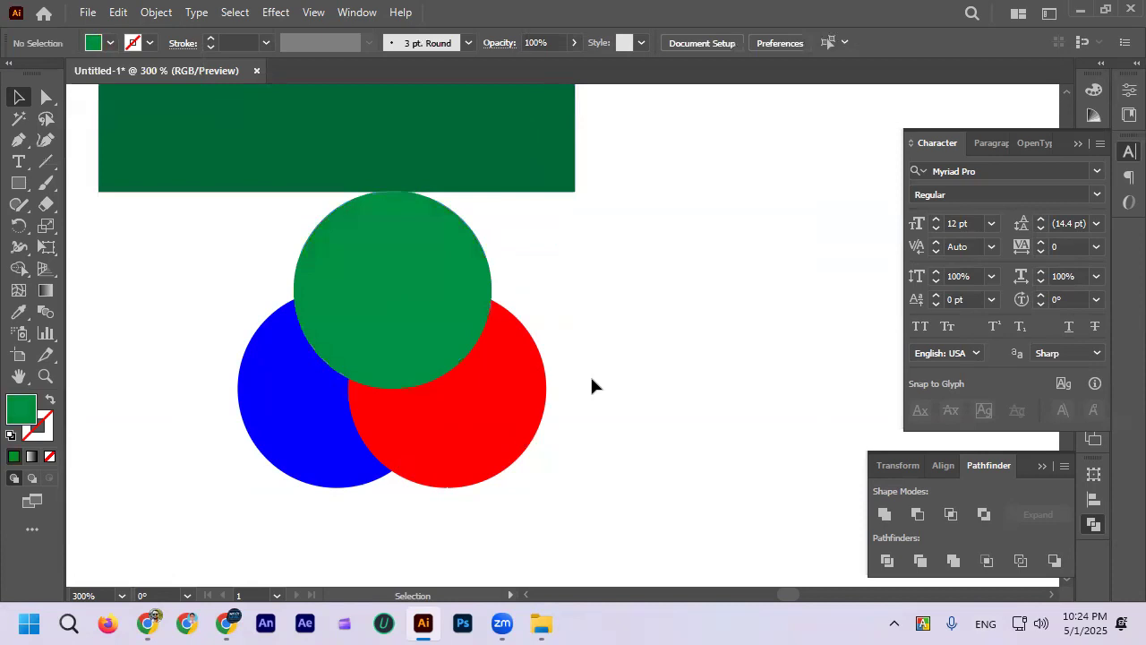
# Step: Move the green rectangle away from the circles, over the artboard's upper-left corner
pyautogui.scroll(-2, 590, 374)
pyautogui.moveTo(514, 253); pyautogui.dragTo(380, 209)
pyautogui.click(369, 437)
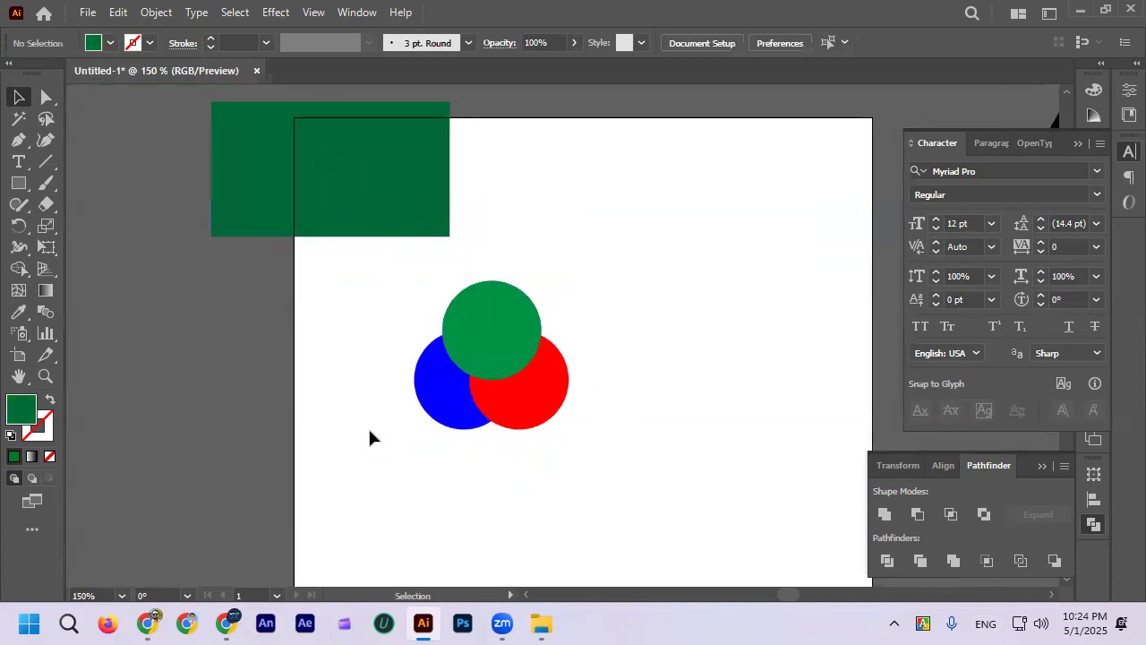
# Step: Shift the blue circle slightly up behind the green and red circles
pyautogui.scroll(1, 600, 382)
pyautogui.scroll(1, 434, 327)
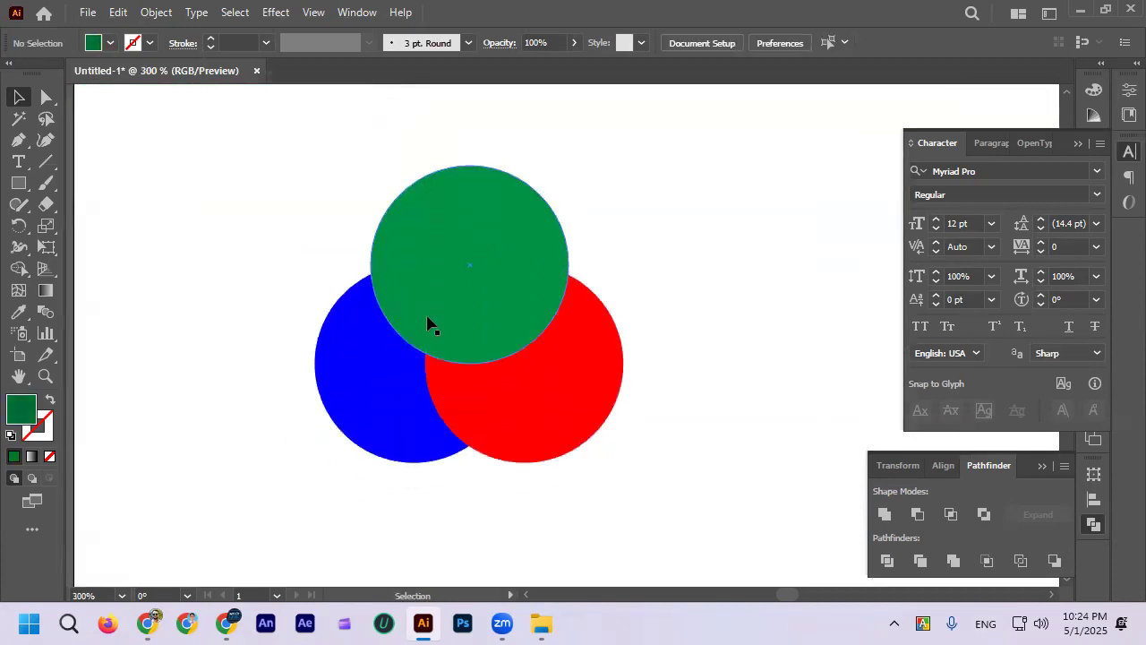
pyautogui.moveTo(342, 411)
pyautogui.mouseDown()
pyautogui.moveTo(370, 409)
pyautogui.moveTo(350, 386)
pyautogui.moveTo(361, 361)
pyautogui.moveTo(317, 405)
pyautogui.moveTo(345, 390)
pyautogui.mouseUp()
pyautogui.scroll(-2, 346, 387)
pyautogui.click(333, 469)
# Step: Move the green rectangle to the artboard's upper-right area, clear of the circles
pyautogui.moveTo(317, 197); pyautogui.dragTo(647, 532)
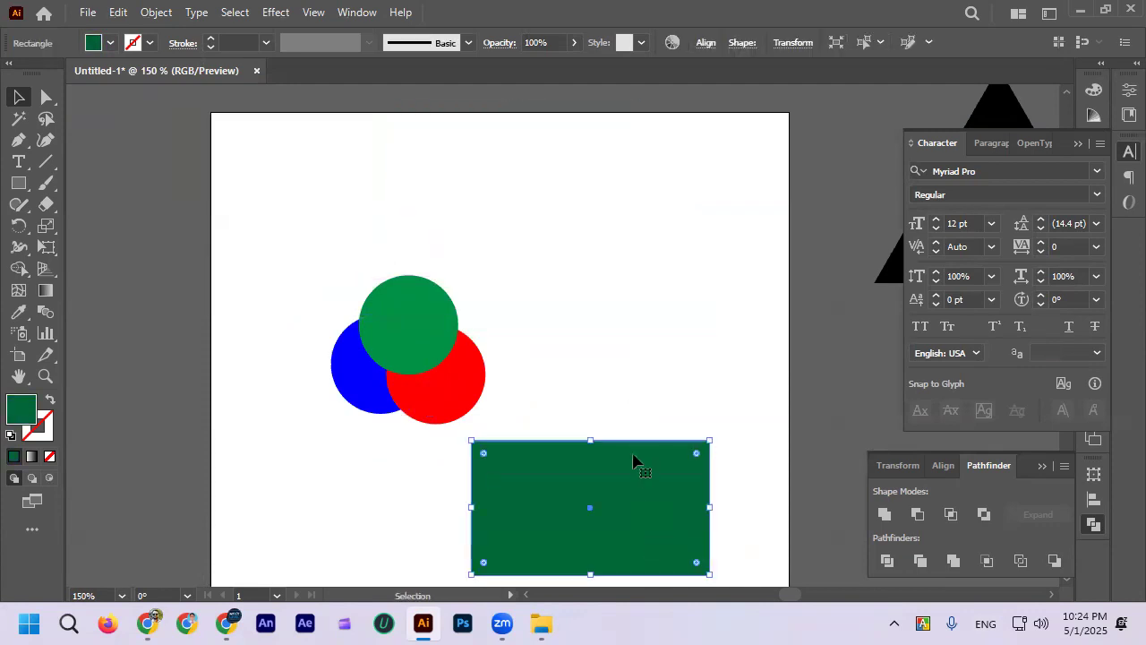
pyautogui.moveTo(617, 474); pyautogui.dragTo(655, 189)
pyautogui.click(651, 350)
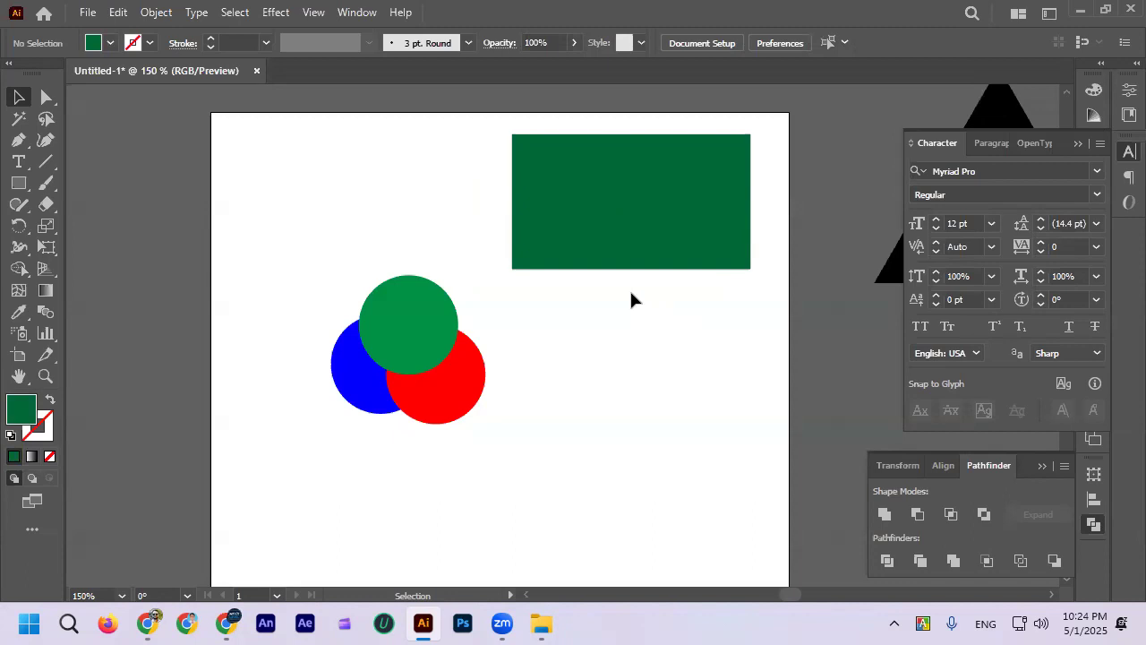
# Step: Draw a small dark green rectangle near the artboard's upper-left corner with the Rectangle tool
pyautogui.click(18, 183)
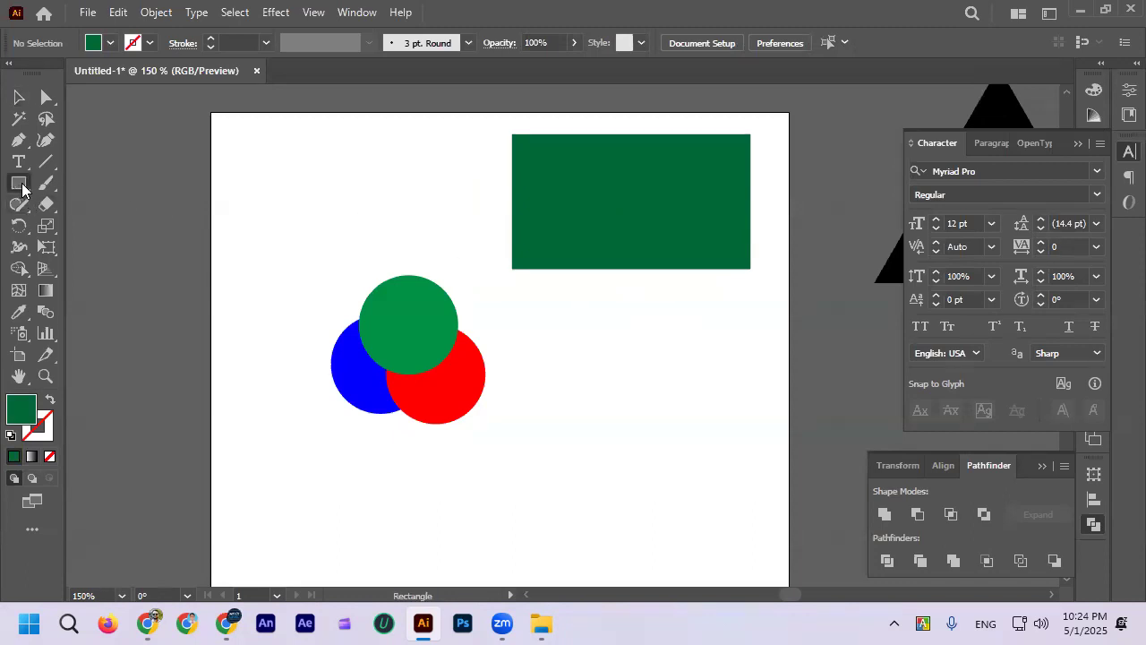
pyautogui.moveTo(246, 165); pyautogui.dragTo(317, 199)
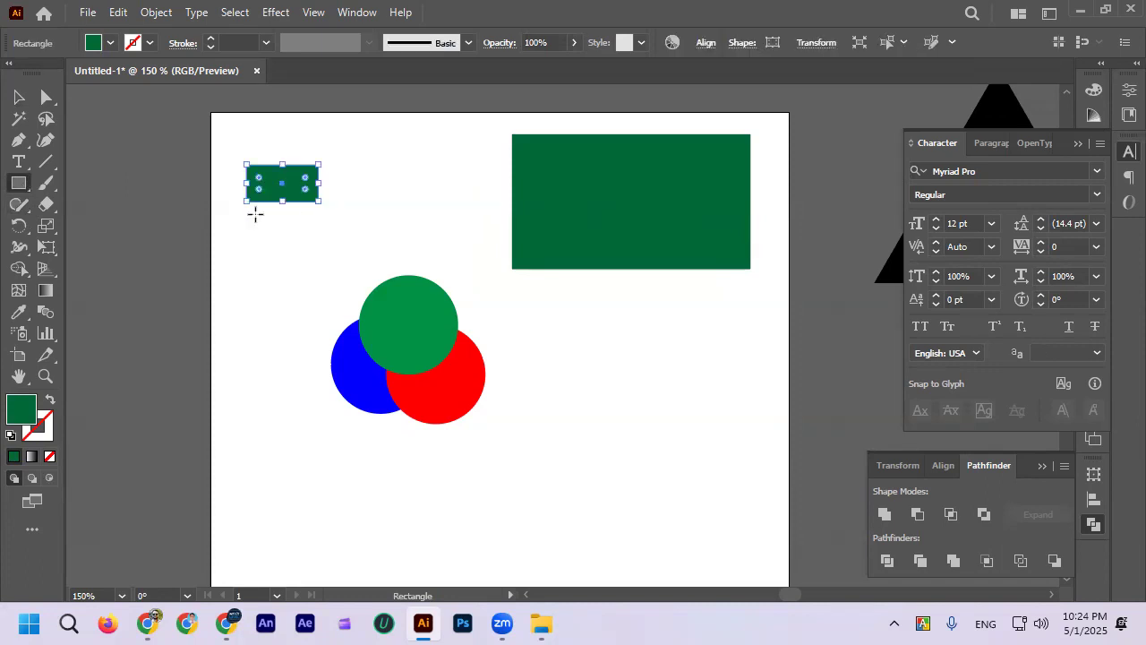
pyautogui.scroll(1, 257, 209)
pyautogui.press('v')
pyautogui.click(294, 122)
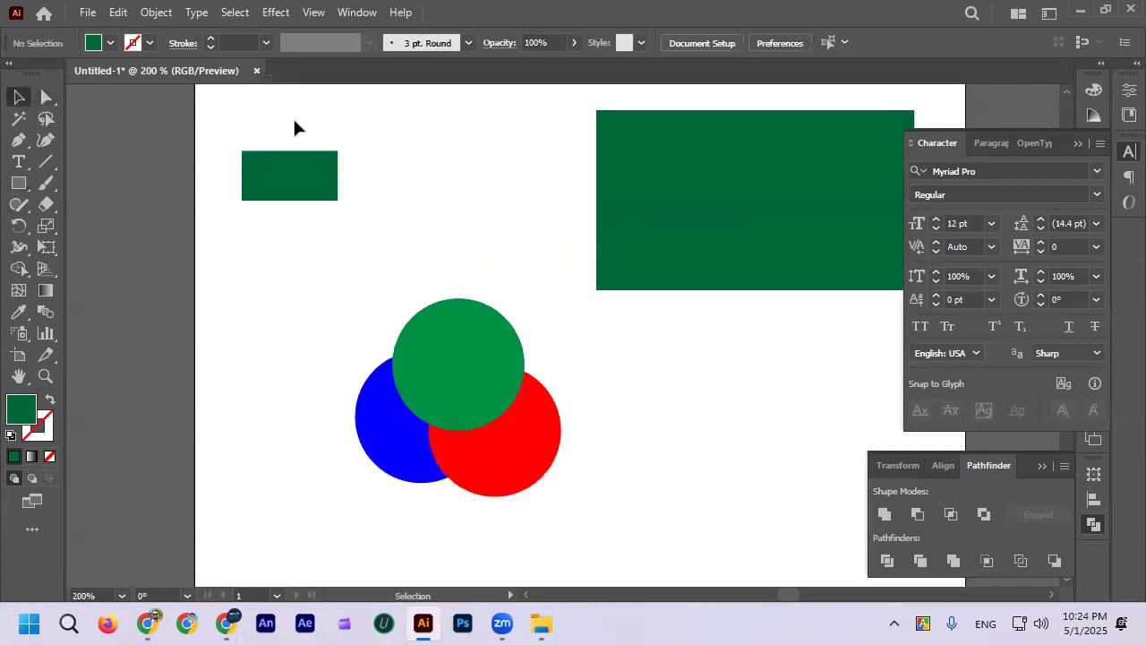
pyautogui.click(290, 165)
pyautogui.click(291, 257)
# Step: Draw a second rectangle overlapping most of the small green one, slightly taller, and fill it with orange
pyautogui.click(18, 182)
pyautogui.scroll(2, 250, 141)
pyautogui.moveTo(231, 141); pyautogui.dragTo(413, 267)
pyautogui.click(110, 42)
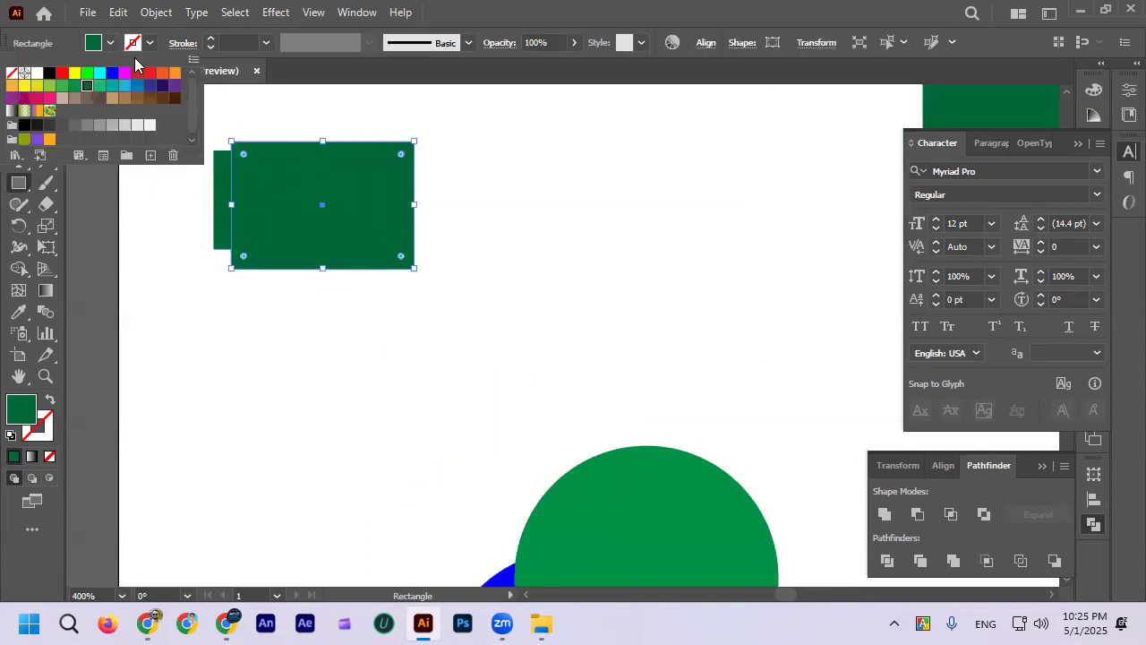
pyautogui.click(174, 73)
pyautogui.click(168, 247)
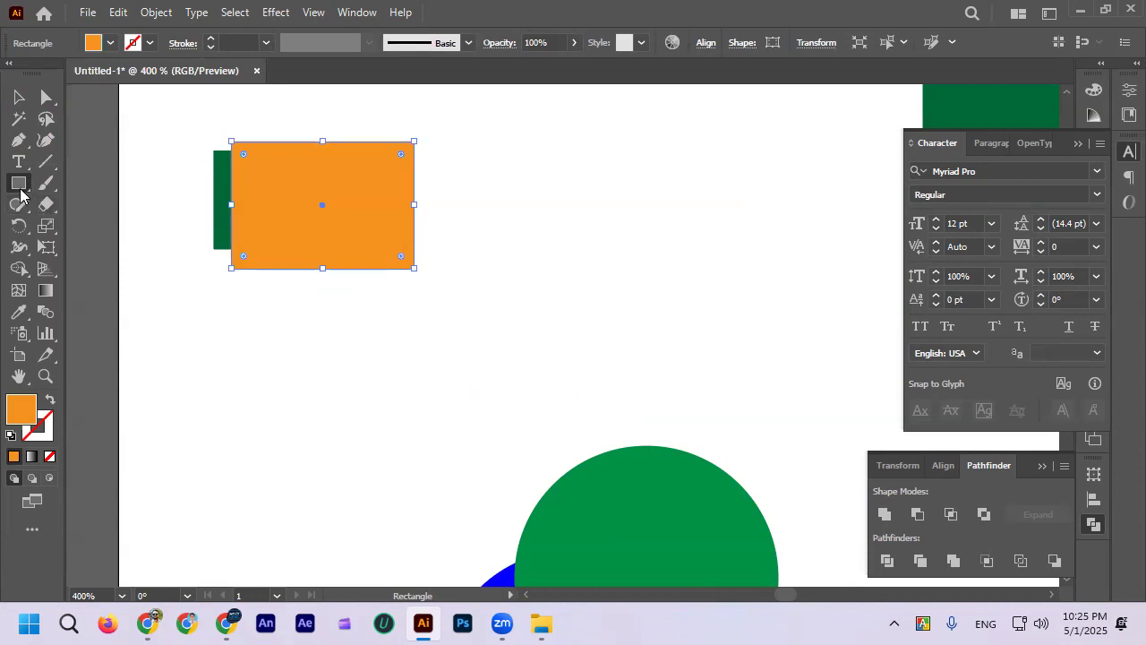
# Step: Draw a third rectangle overlapping the orange one, offset to its right, and fill it with grey R=179 G=179 B=179
pyautogui.moveTo(258, 136)
pyautogui.mouseDown()
pyautogui.moveTo(348, 246)
pyautogui.moveTo(429, 277)
pyautogui.mouseUp()
pyautogui.click(111, 43)
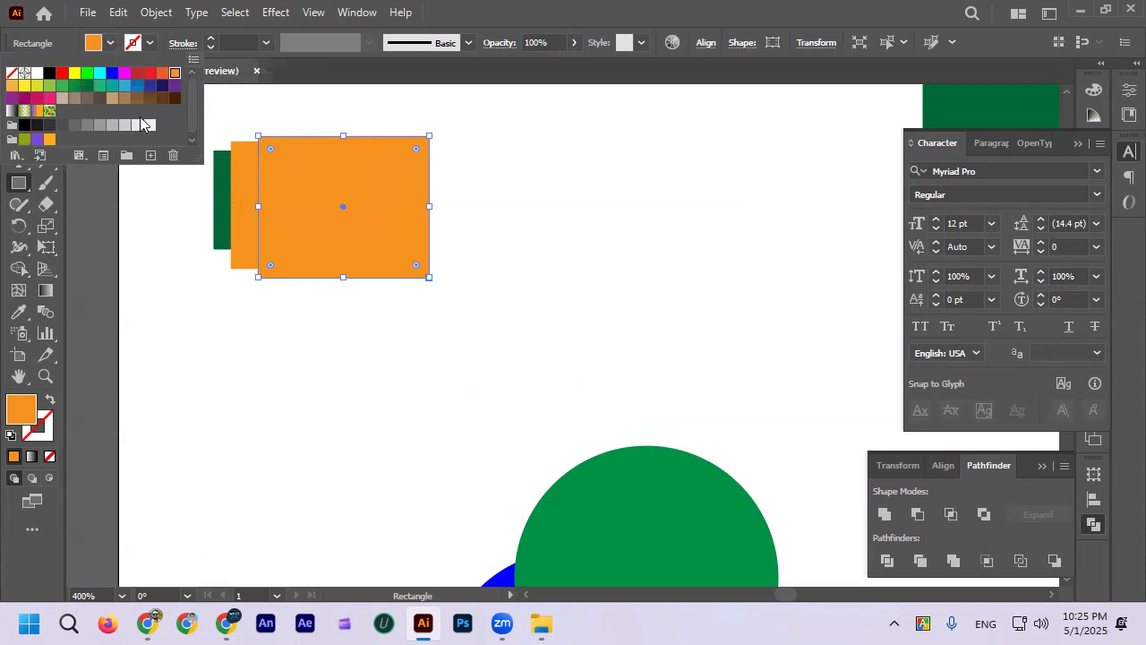
pyautogui.click(149, 125)
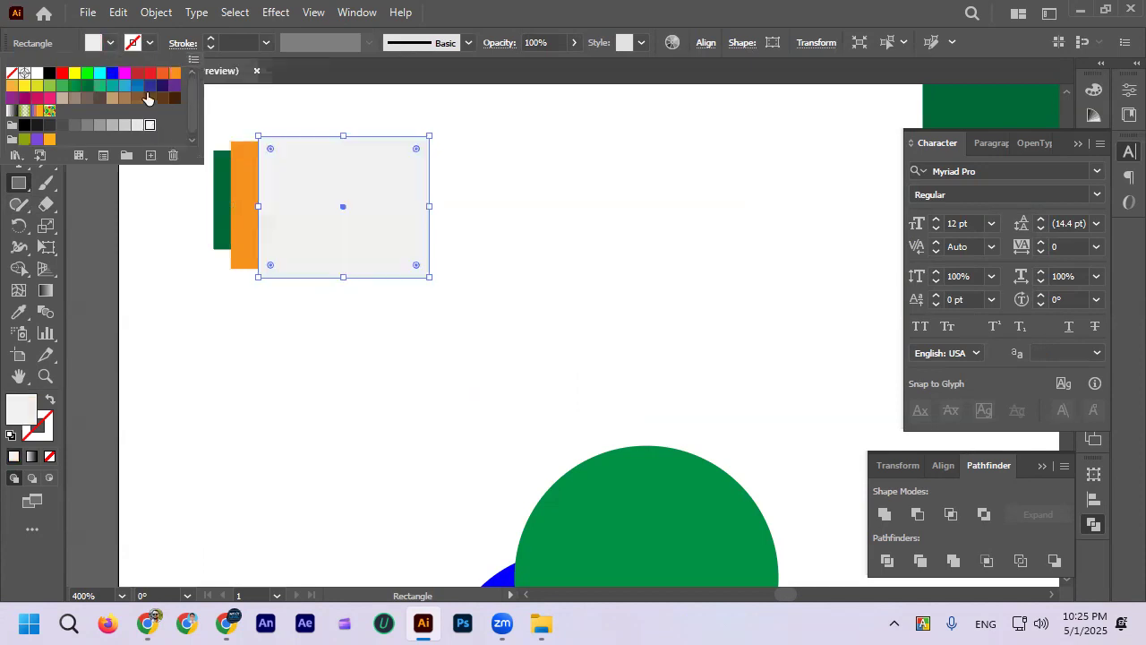
pyautogui.click(112, 124)
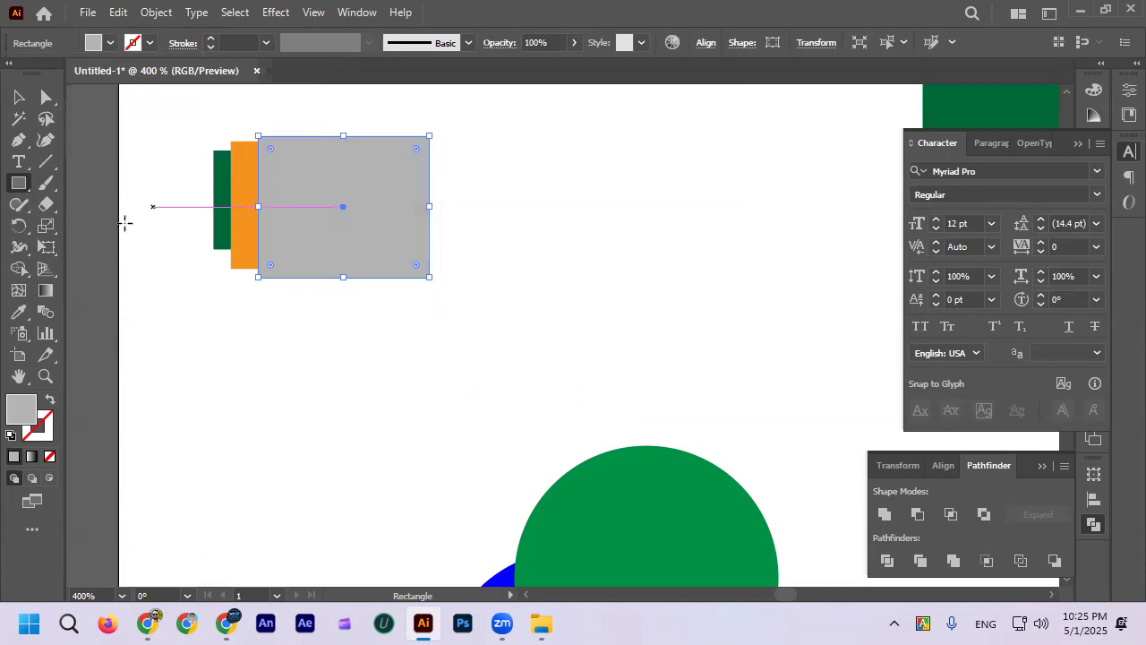
# Step: Draw a fourth, taller rectangle over the right part of the grey one and fill it with red-orange
pyautogui.moveTo(302, 120); pyautogui.dragTo(458, 302)
pyautogui.click(97, 43)
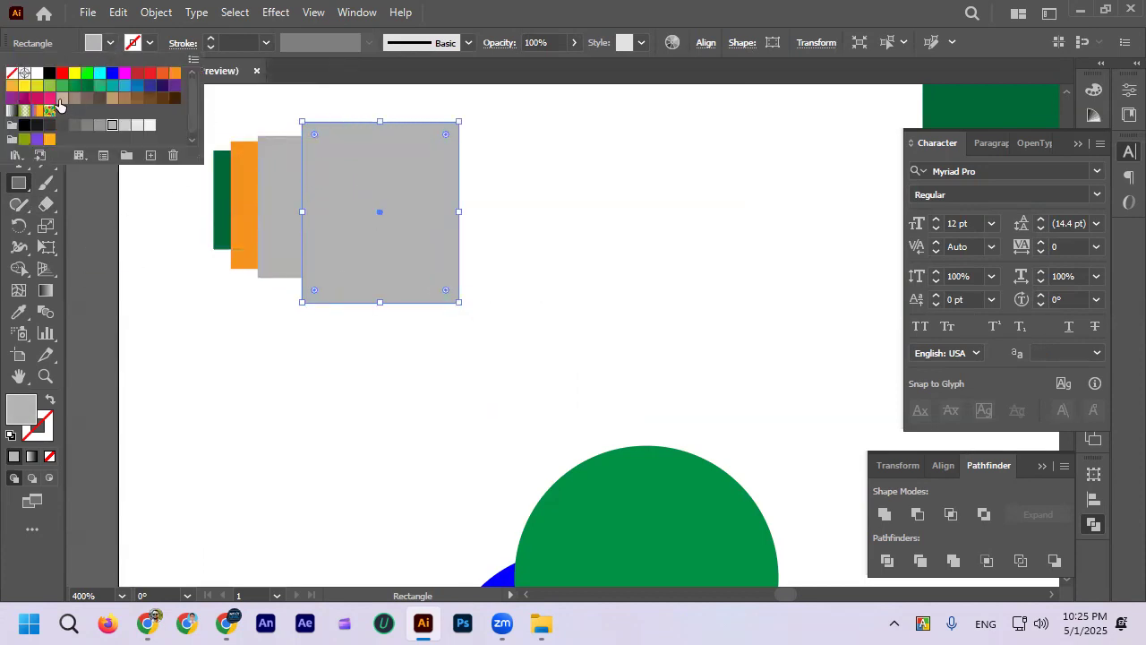
pyautogui.click(65, 87)
pyautogui.click(162, 72)
pyautogui.click(133, 151)
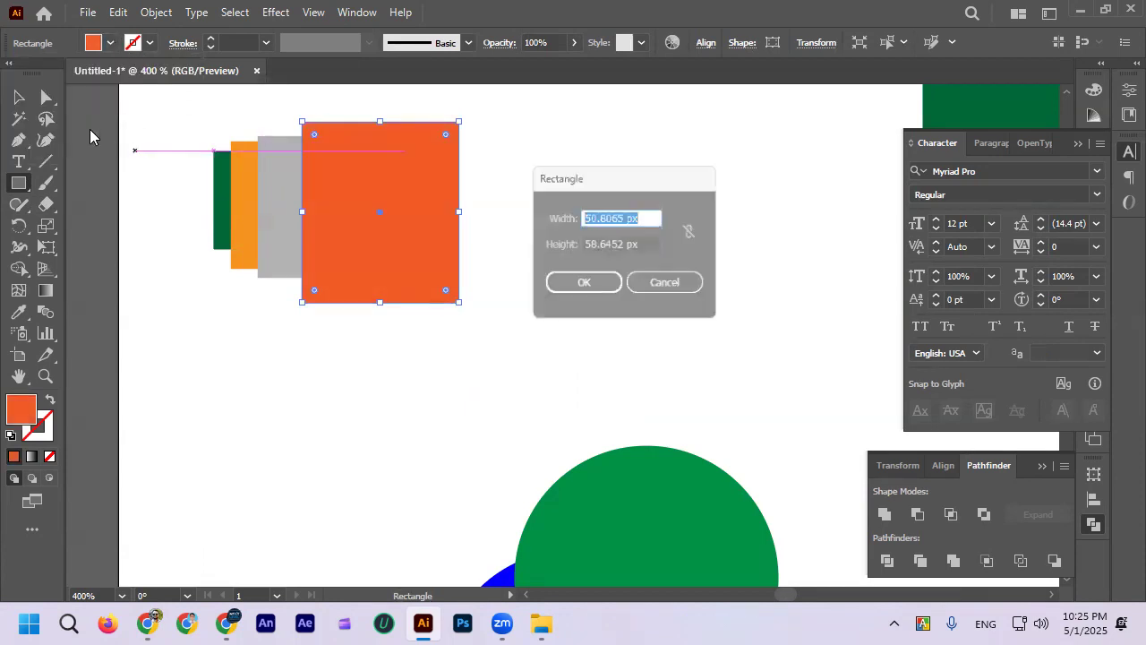
pyautogui.click(666, 283)
pyautogui.click(18, 97)
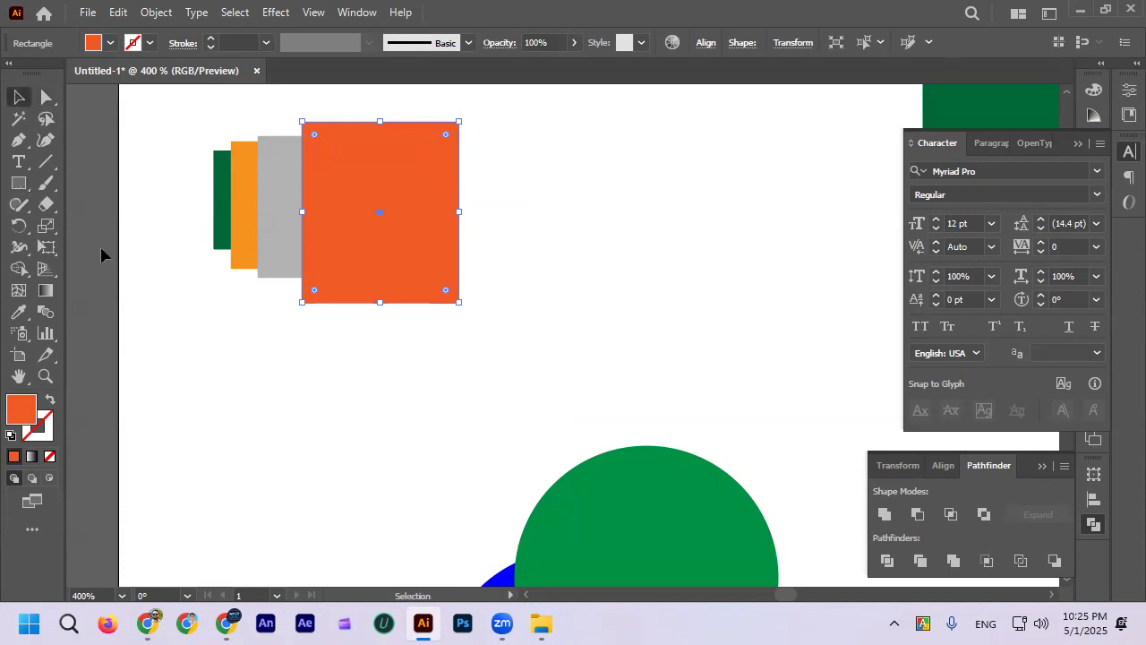
pyautogui.click(134, 234)
# Step: Examine the stacking order of the overlapping rectangles by selecting them in turn from the green one to the red-orange one
pyautogui.scroll(1, 139, 234)
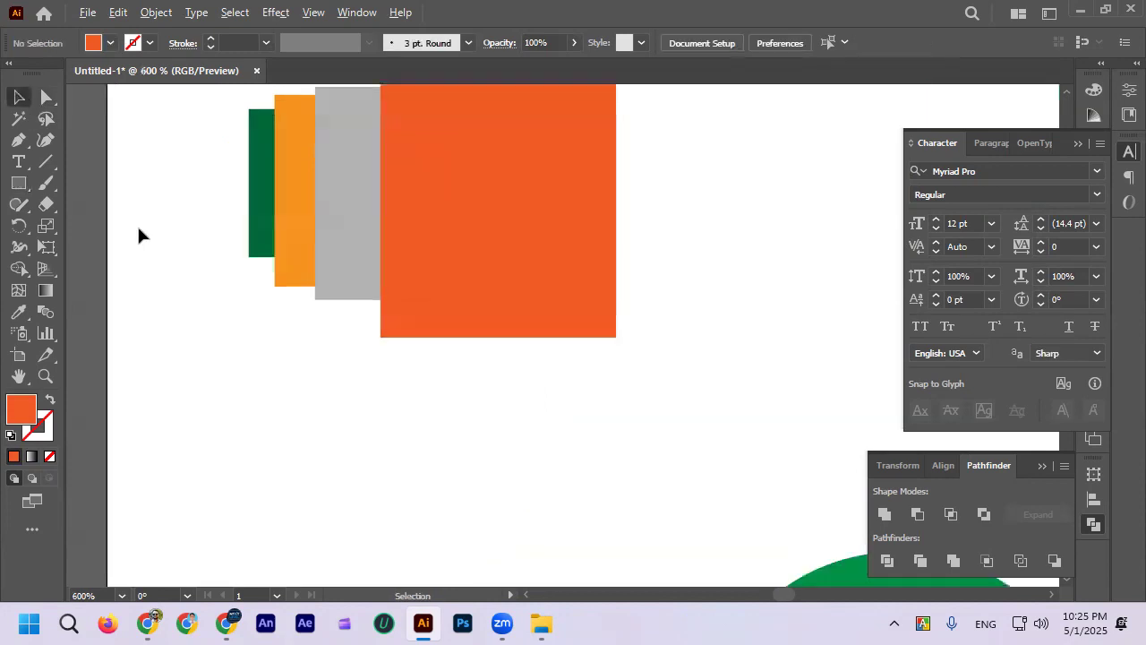
pyautogui.click(256, 205)
pyautogui.click(300, 230)
pyautogui.scroll(3, 294, 364)
pyautogui.scroll(1, 294, 365)
pyautogui.click(356, 295)
pyautogui.click(474, 277)
pyautogui.click(274, 413)
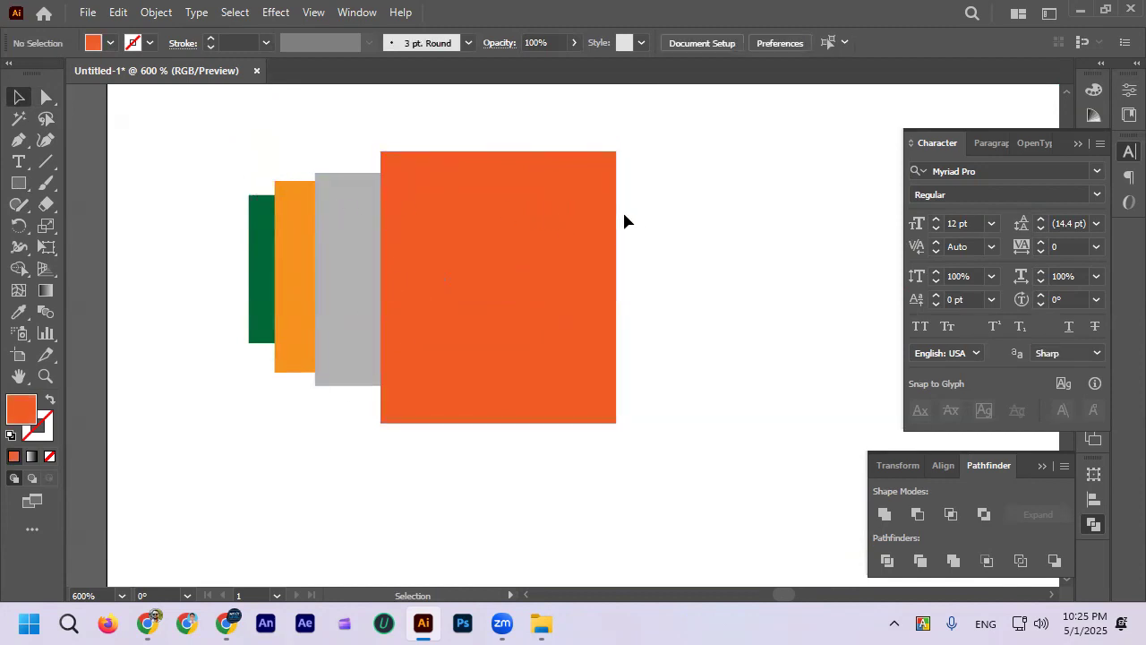
pyautogui.scroll(-1, 320, 210)
pyautogui.scroll(-2, 296, 331)
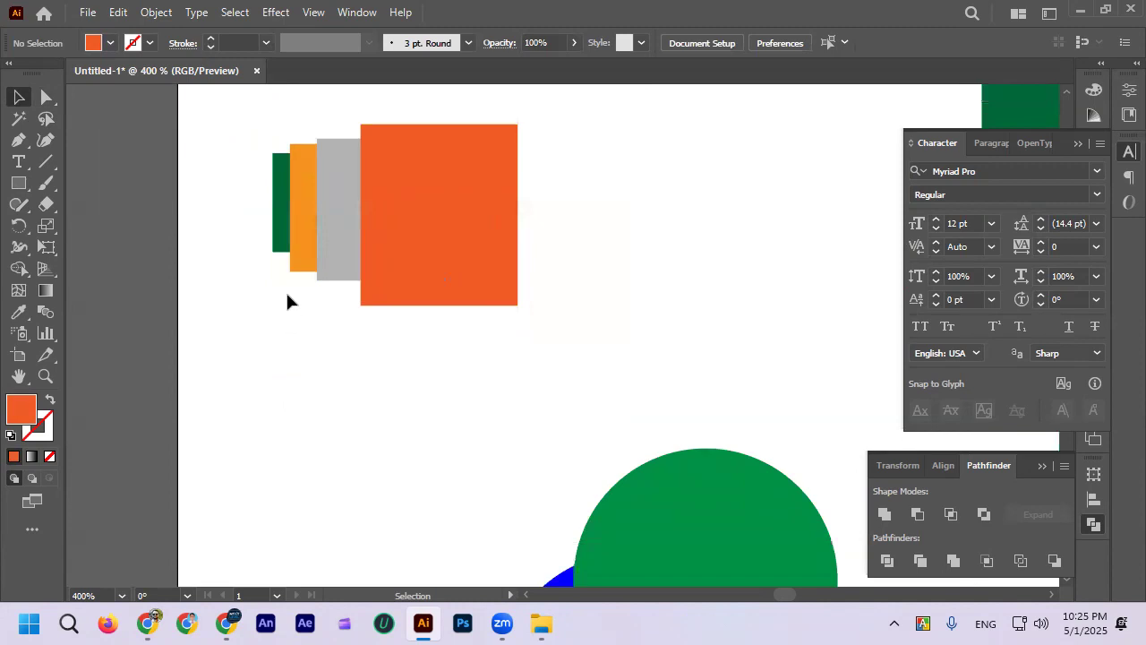
# Step: Try shifting the green, orange, grey and red-orange rectangles left one at a time, undoing each move
pyautogui.moveTo(277, 231); pyautogui.dragTo(189, 232)
pyautogui.hotkey('ctrl', 'z')
pyautogui.click(305, 342)
pyautogui.hotkey('ctrl', 'z')
pyautogui.click(267, 357)
pyautogui.moveTo(296, 259); pyautogui.dragTo(259, 254)
pyautogui.hotkey('ctrl', 'z')
pyautogui.moveTo(334, 259); pyautogui.dragTo(302, 257)
pyautogui.hotkey('ctrl', 'z')
pyautogui.moveTo(397, 245); pyautogui.dragTo(367, 242)
pyautogui.hotkey('ctrl', 'z')
# Step: Move the red-orange rectangle slightly left so it covers more of the grey one
pyautogui.scroll(-1, 343, 358)
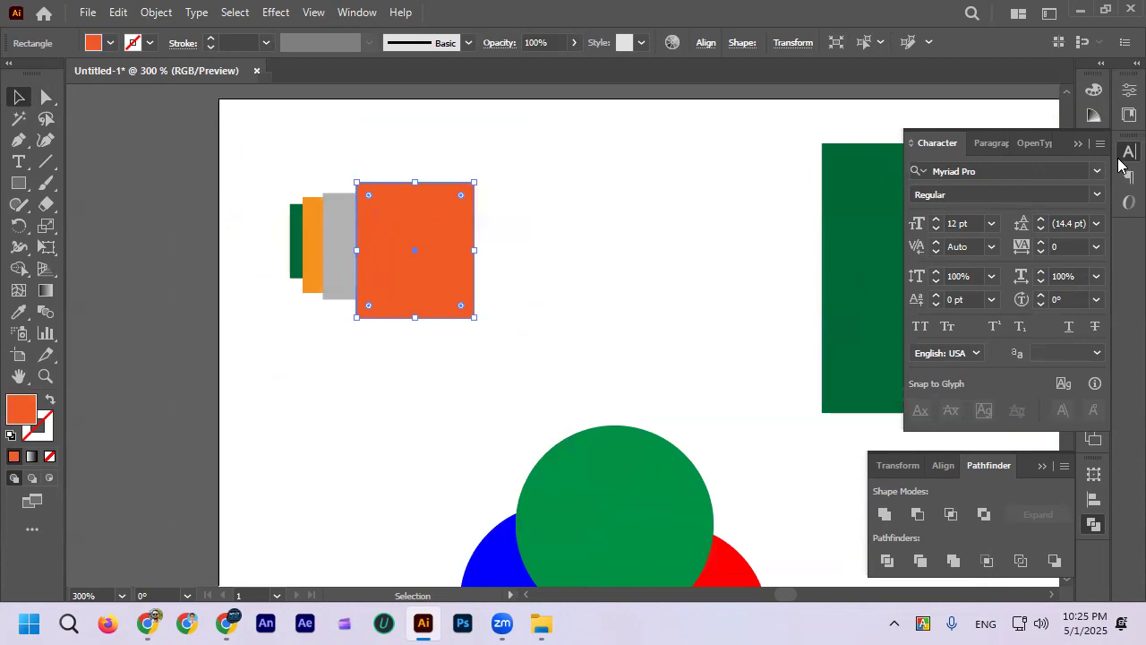
pyautogui.scroll(1, 329, 262)
pyautogui.moveTo(394, 256); pyautogui.dragTo(365, 246)
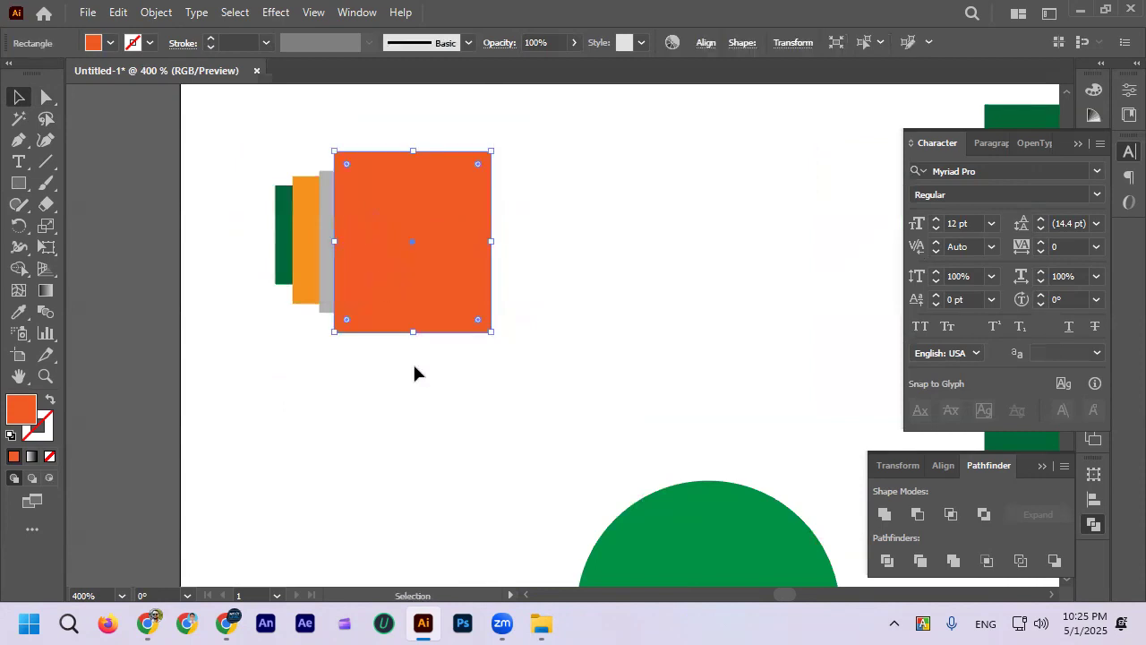
pyautogui.click(413, 361)
pyautogui.scroll(-1, 413, 362)
pyautogui.scroll(1, 412, 294)
# Step: Try moving the red-orange rectangle to the right, first slightly and then well clear of the stack, undoing each move
pyautogui.moveTo(415, 282); pyautogui.dragTo(430, 279)
pyautogui.hotkey('ctrl', 'z')
pyautogui.click(435, 401)
pyautogui.scroll(-1, 402, 349)
pyautogui.moveTo(415, 326); pyautogui.dragTo(564, 252)
pyautogui.hotkey('ctrl', 'z')
pyautogui.click(500, 392)
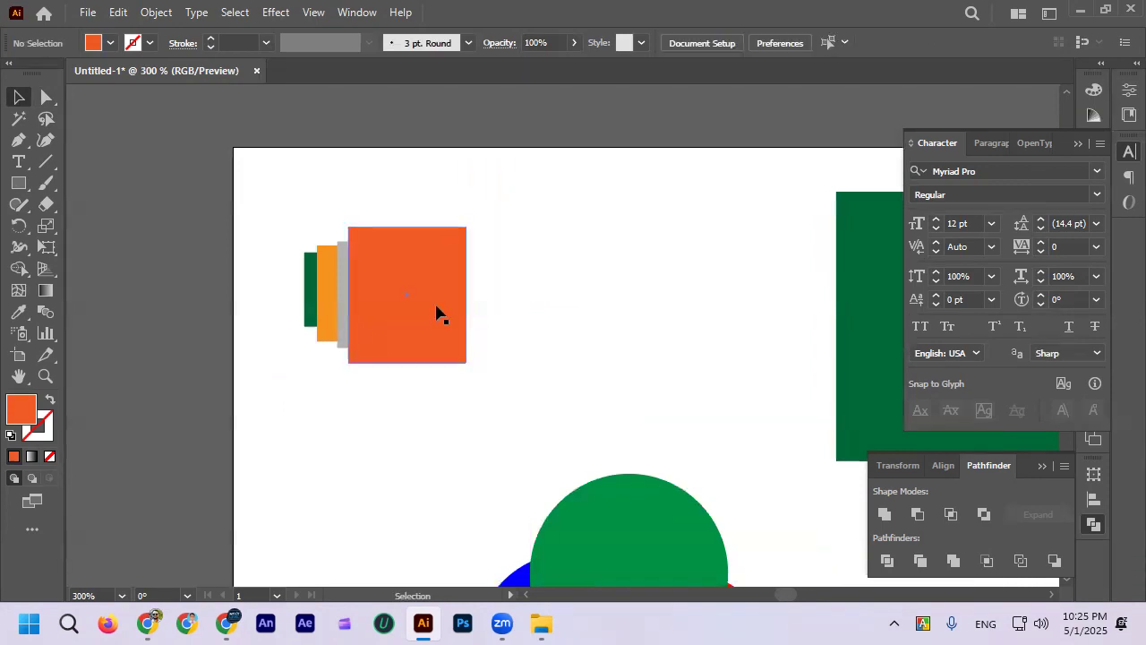
# Step: Nudge the red-orange rectangle slightly right and up over the grey one, and leave it deselected
pyautogui.scroll(1, 435, 312)
pyautogui.moveTo(420, 309); pyautogui.dragTo(422, 301)
pyautogui.click(367, 407)
pyautogui.click(410, 304)
pyautogui.click(314, 426)
pyautogui.hscroll(1, 314, 428)
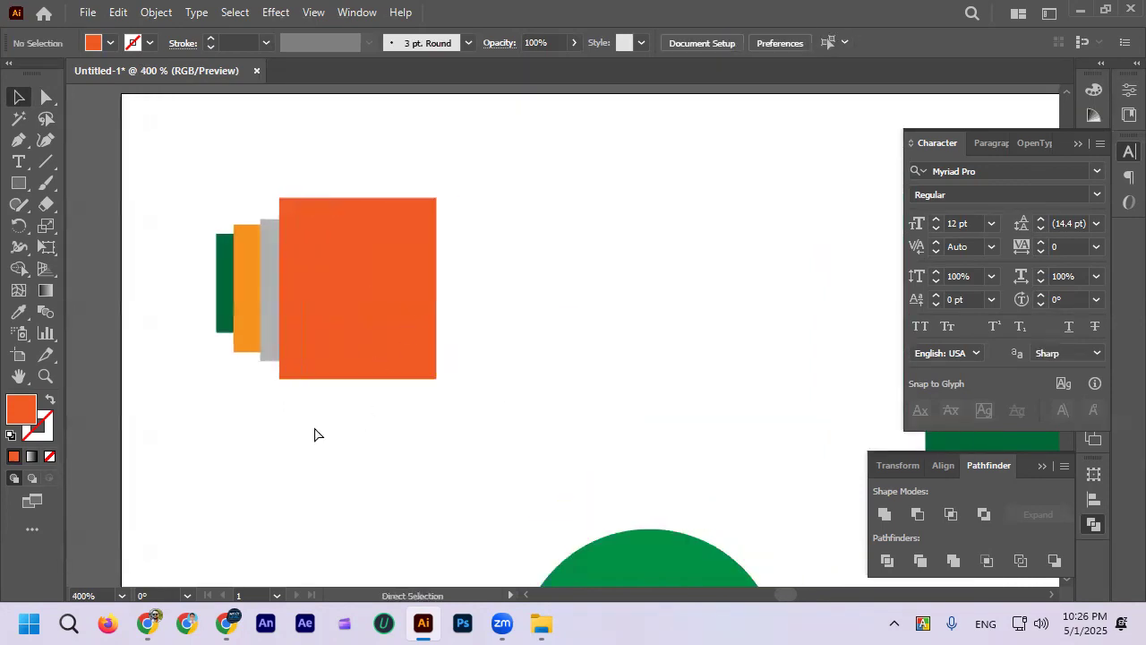
# Step: Display the document's layers in place of the character settings and expand Layer 1 to list its objects
pyautogui.click(1087, 147)
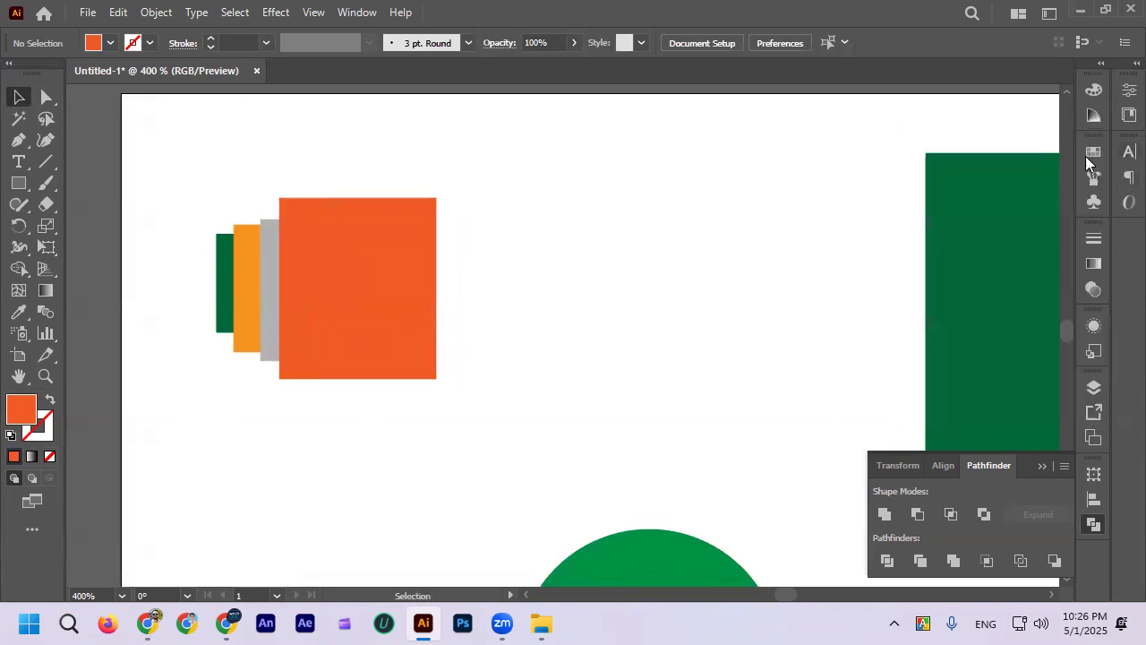
pyautogui.click(1094, 386)
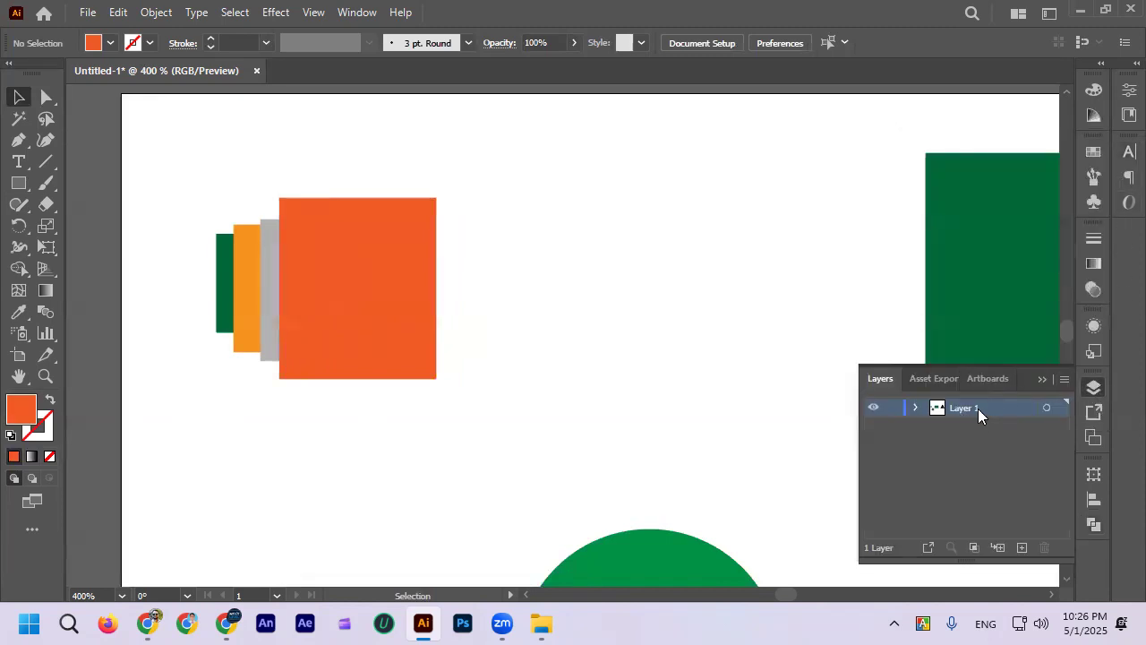
pyautogui.click(915, 408)
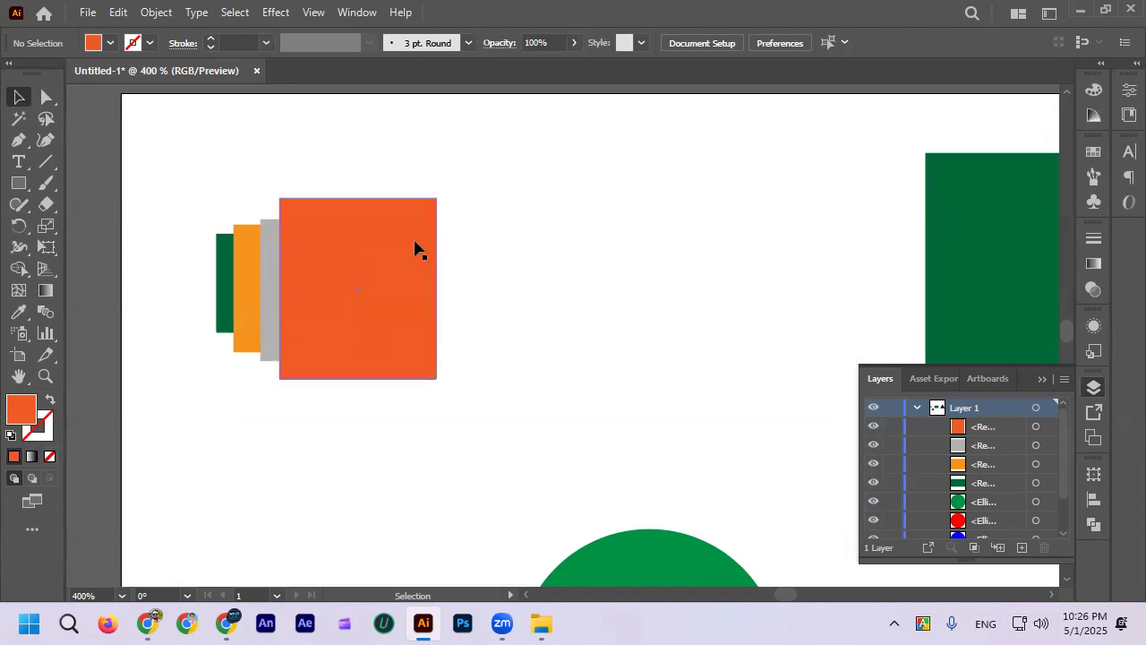
# Step: Hide and reshow the red-orange, grey, orange and small green rectangles in turn from their entries in Layer 1
pyautogui.click(875, 430)
pyautogui.click(875, 430)
pyautogui.click(874, 430)
pyautogui.click(874, 429)
pyautogui.click(874, 446)
pyautogui.click(873, 445)
pyautogui.click(873, 445)
pyautogui.click(873, 446)
pyautogui.click(873, 445)
pyautogui.click(873, 446)
pyautogui.click(872, 465)
pyautogui.click(873, 465)
pyautogui.click(873, 465)
pyautogui.click(873, 465)
pyautogui.click(874, 483)
pyautogui.click(874, 483)
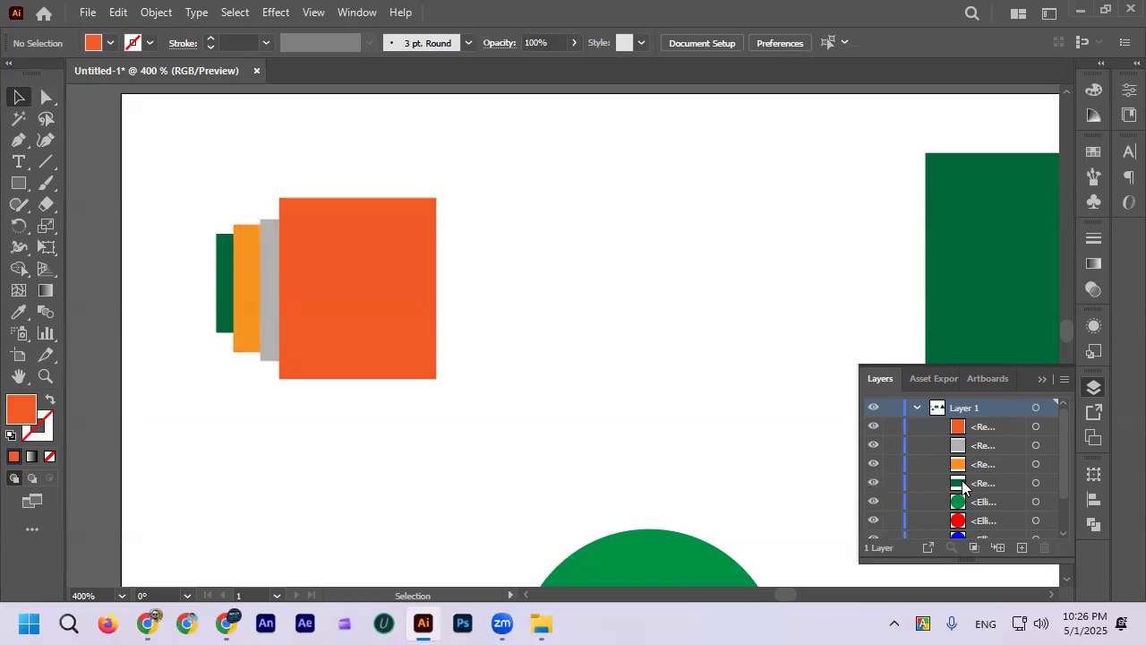
# Step: Hide and reshow the green, red and blue circles in turn from their entries in Layer 1
pyautogui.scroll(-3, 643, 421)
pyautogui.scroll(-1, 650, 428)
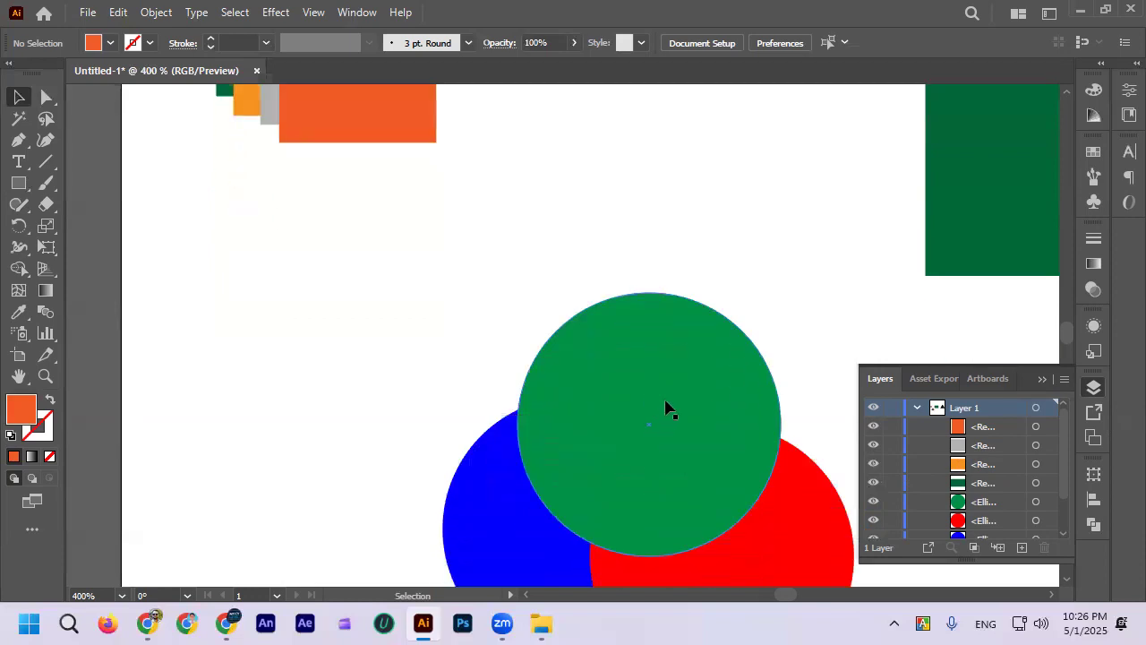
pyautogui.click(873, 501)
pyautogui.click(873, 501)
pyautogui.scroll(-1, 986, 511)
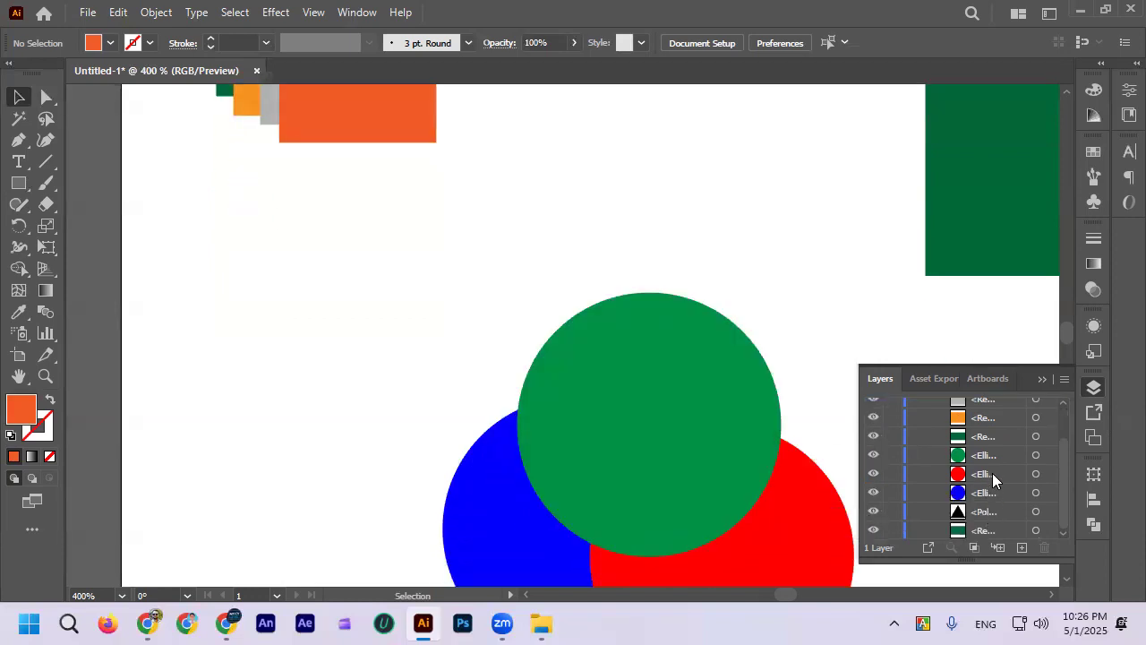
pyautogui.click(873, 474)
pyautogui.click(874, 476)
pyautogui.click(873, 493)
pyautogui.click(873, 493)
# Step: Hide and reshow the black triangle from its layer entry, select it through that entry, and deselect it
pyautogui.scroll(-3, 784, 412)
pyautogui.scroll(-2, 674, 407)
pyautogui.scroll(-2, 674, 408)
pyautogui.hscroll(2, 870, 328)
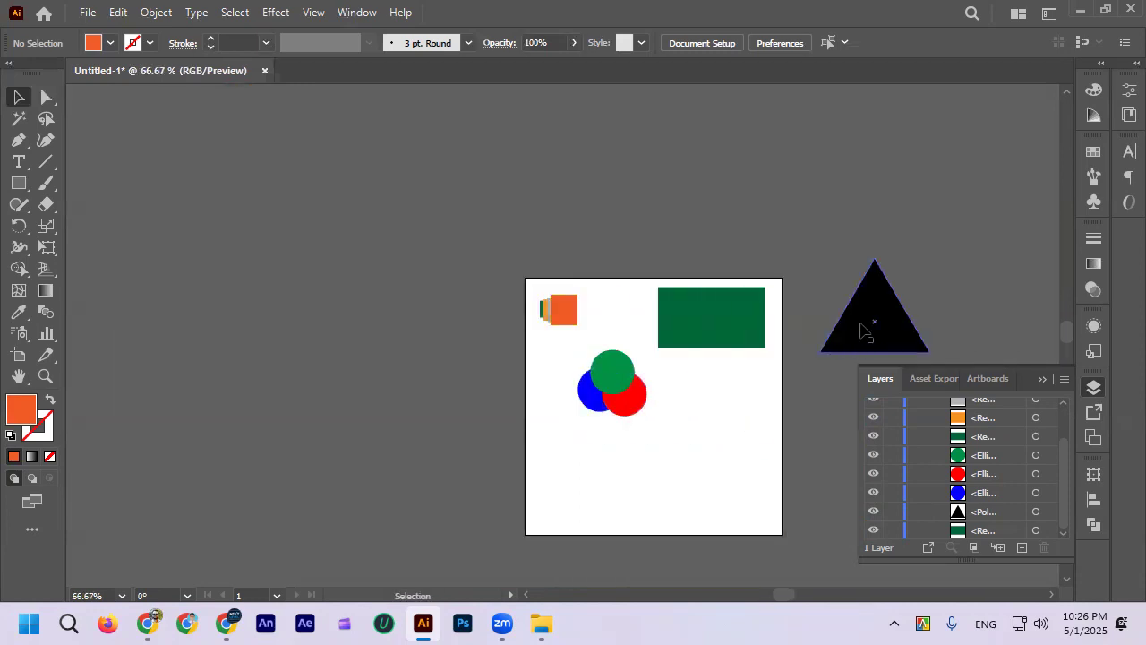
pyautogui.hscroll(1, 896, 337)
pyautogui.scroll(3, 898, 337)
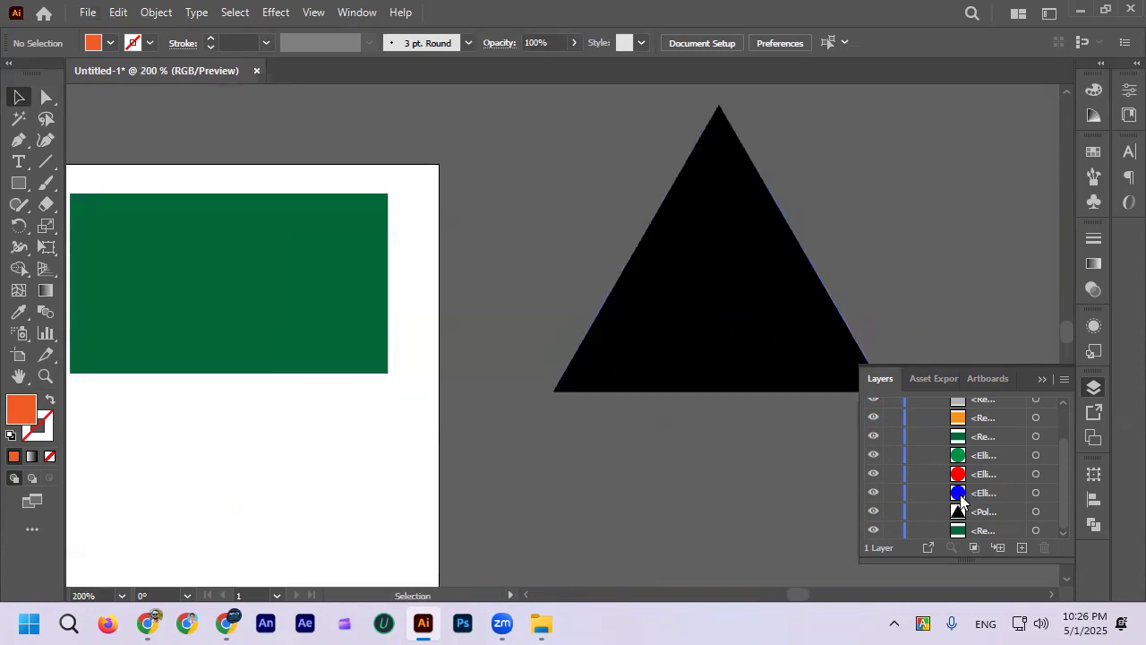
pyautogui.click(873, 511)
pyautogui.click(874, 511)
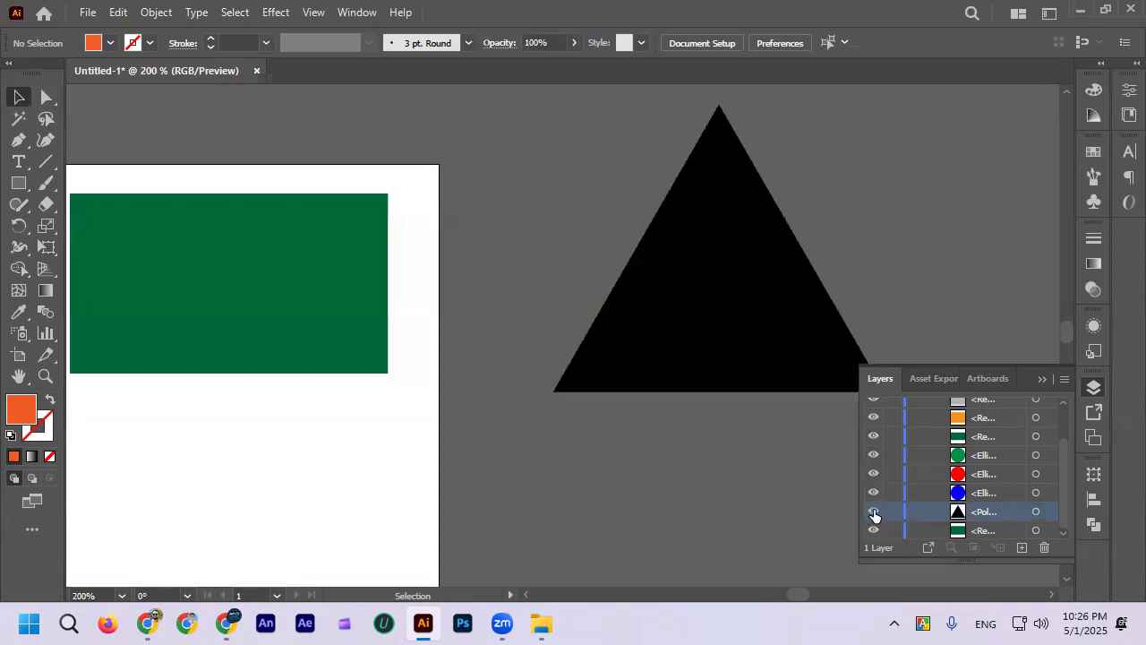
pyautogui.click(1037, 512)
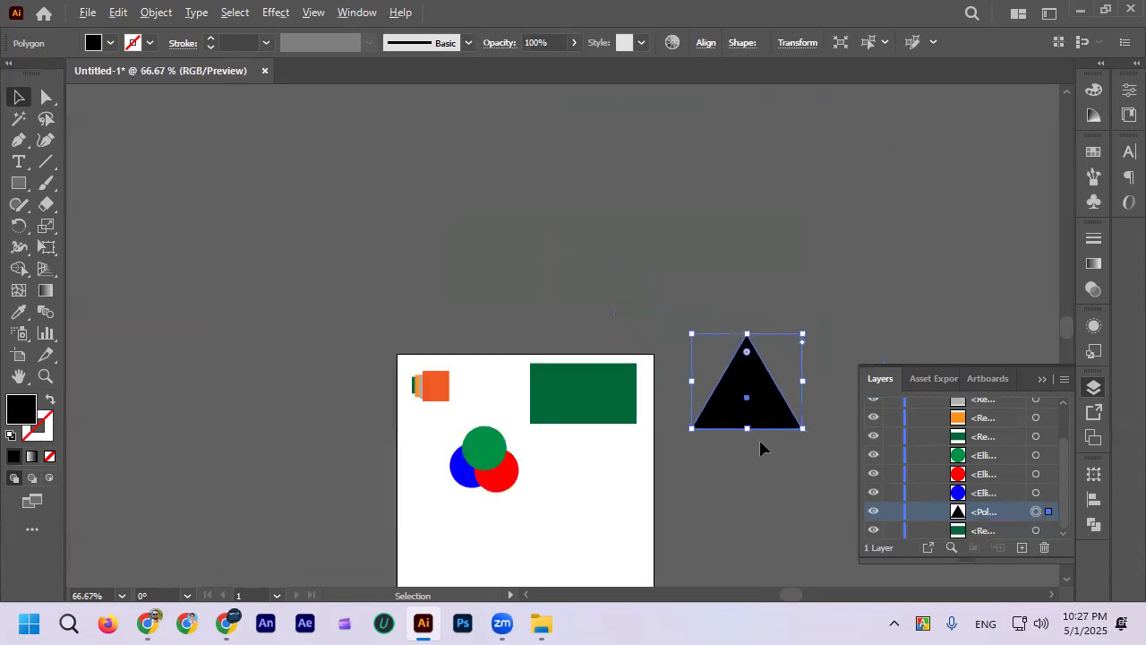
pyautogui.scroll(-3, 760, 439)
pyautogui.click(766, 472)
# Step: Select the large green rectangle, and hide and reshow it from the lowest entry in Layer 1
pyautogui.scroll(1, 763, 471)
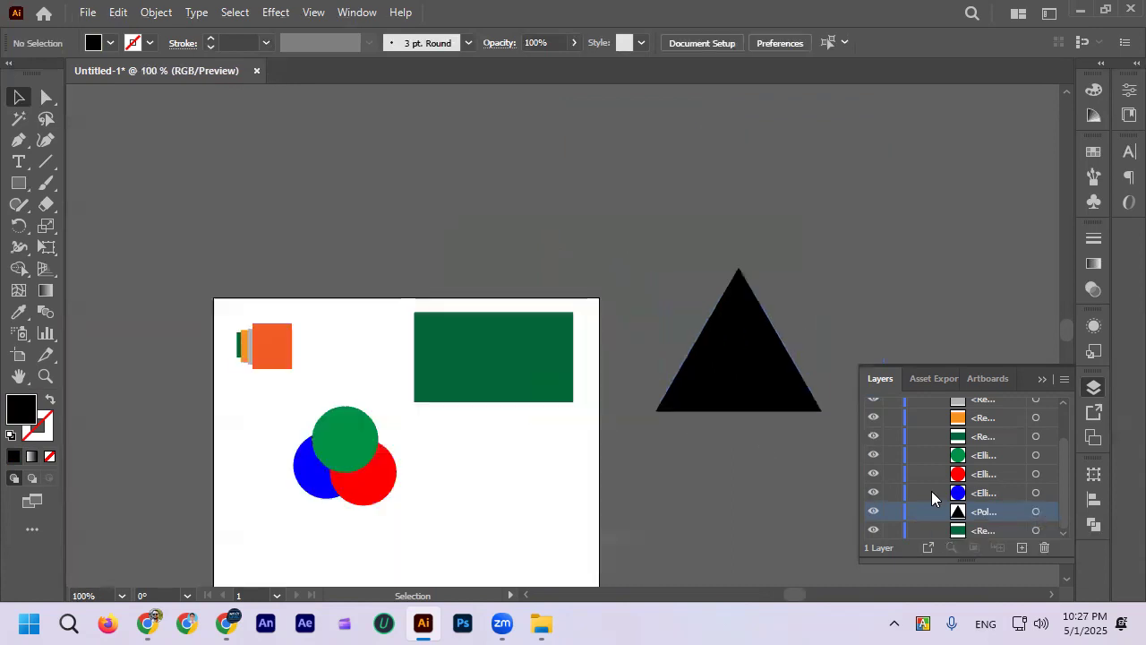
pyautogui.click(537, 355)
pyautogui.click(873, 531)
pyautogui.click(873, 531)
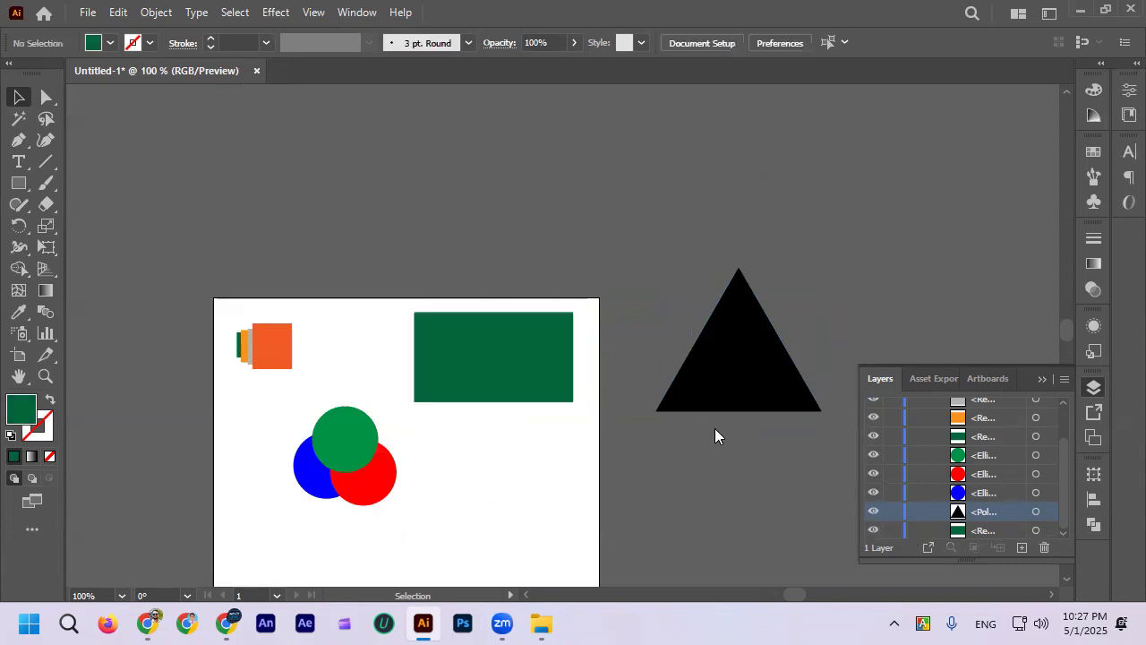
# Step: Bring the four stacked rectangles into close view at 400%
pyautogui.scroll(3, 285, 331)
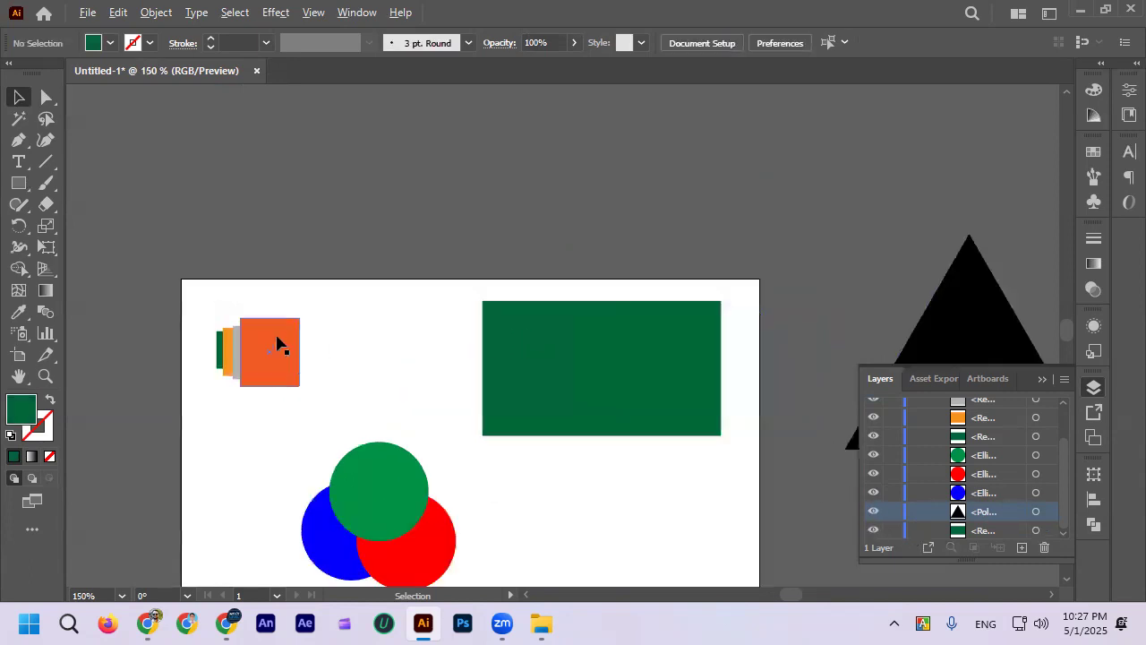
pyautogui.scroll(-2, 340, 322)
pyautogui.hscroll(-3, 354, 309)
pyautogui.scroll(3, 392, 295)
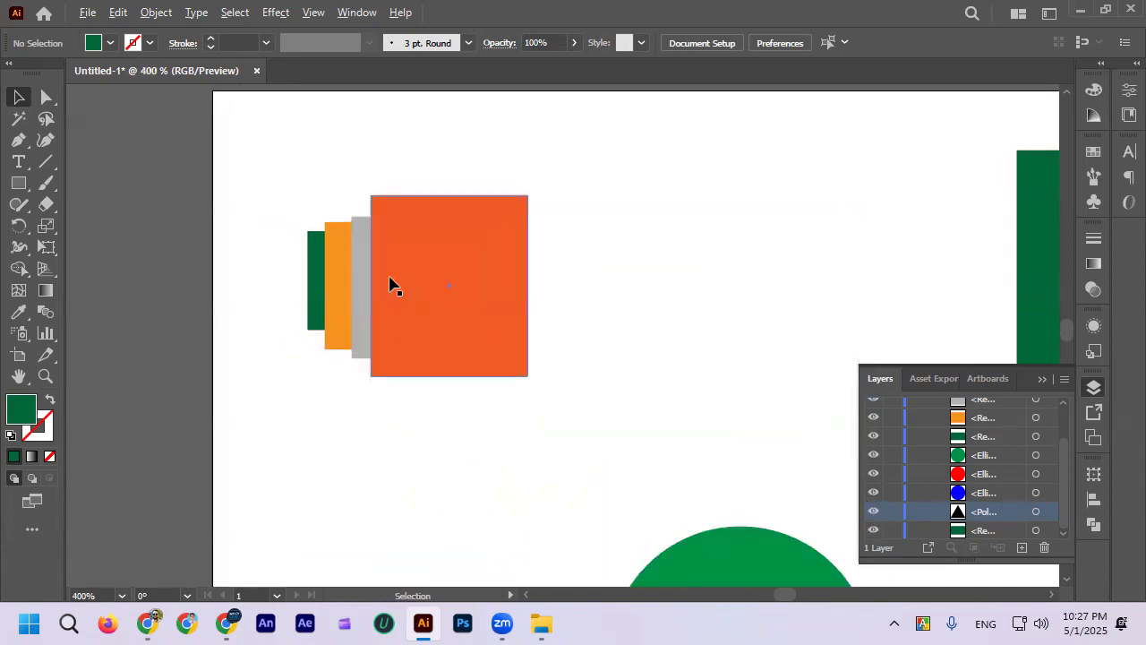
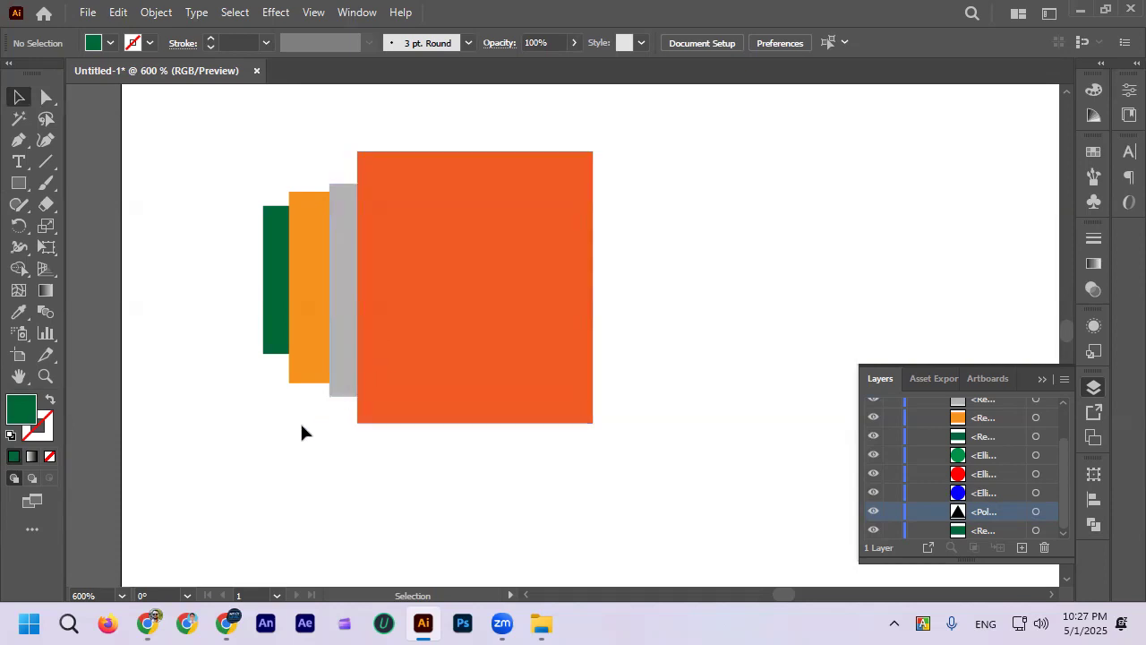
# Step: Hide and reshow the orange-red rectangle from its entry in Layer 1, and select and deselect it on the canvas
pyautogui.scroll(2, 350, 371)
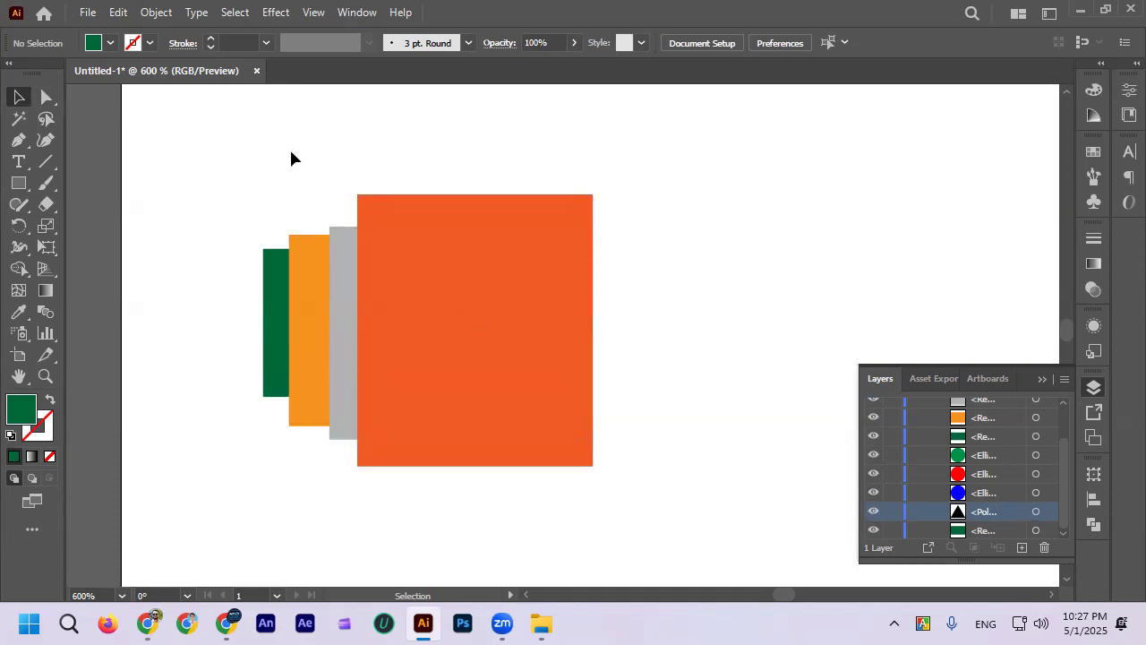
pyautogui.click(455, 281)
pyautogui.click(840, 478)
pyautogui.scroll(3, 984, 480)
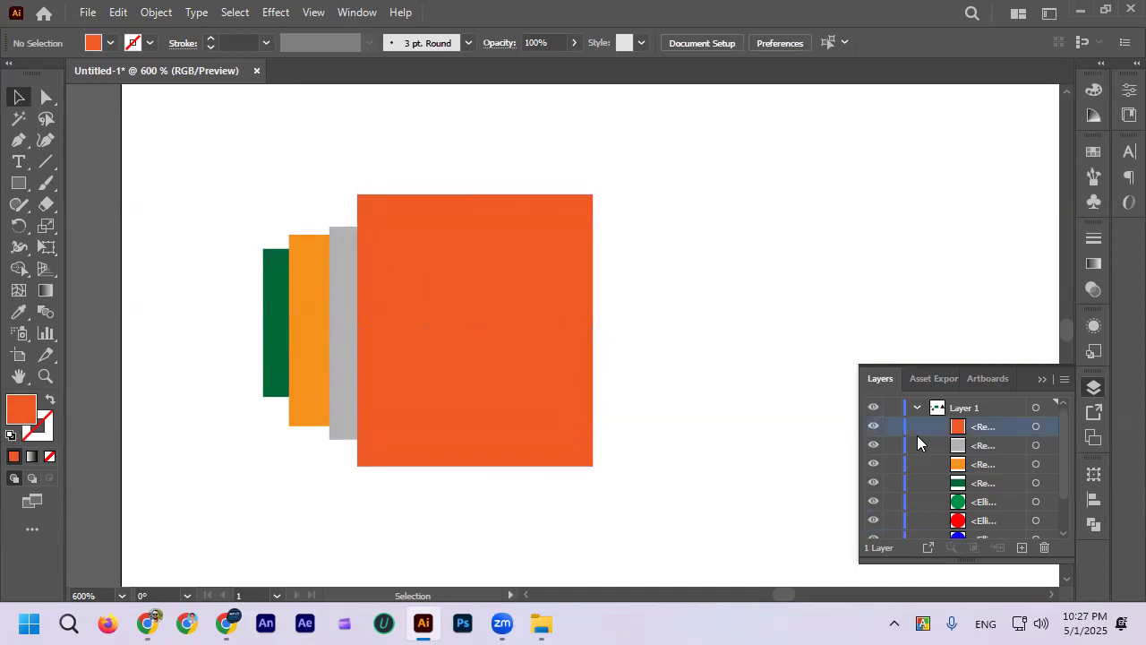
pyautogui.click(874, 428)
pyautogui.click(873, 427)
pyautogui.click(521, 266)
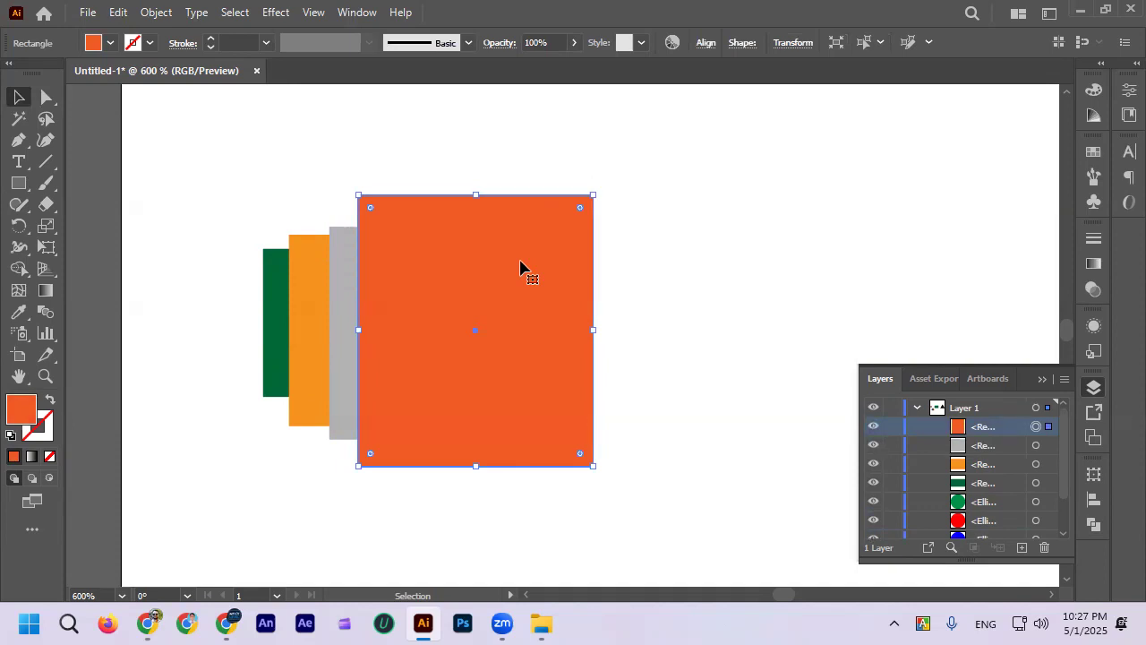
pyautogui.click(634, 293)
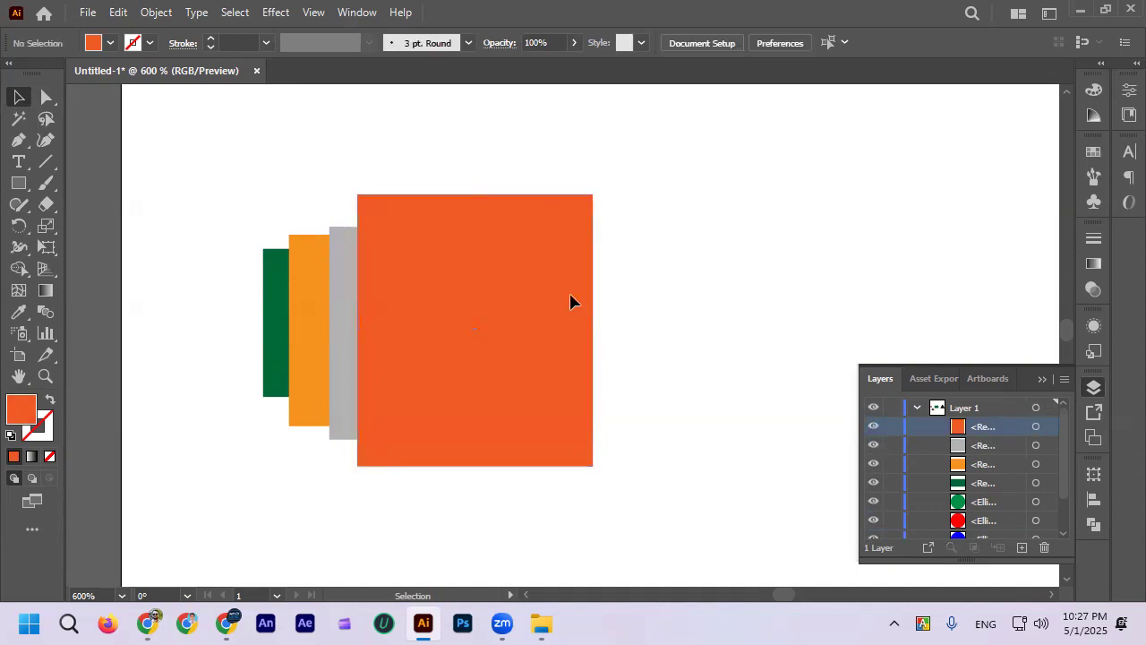
# Step: Select visible parts of the stacked rectangles in turn, and examine the selected grey rectangle's overlap with the orange-red one at 1600%
pyautogui.click(444, 277)
pyautogui.scroll(1, 415, 279)
pyautogui.click(313, 237)
pyautogui.click(288, 156)
pyautogui.click(374, 207)
pyautogui.click(318, 240)
pyautogui.click(326, 172)
pyautogui.click(399, 228)
pyautogui.click(330, 260)
pyautogui.click(278, 161)
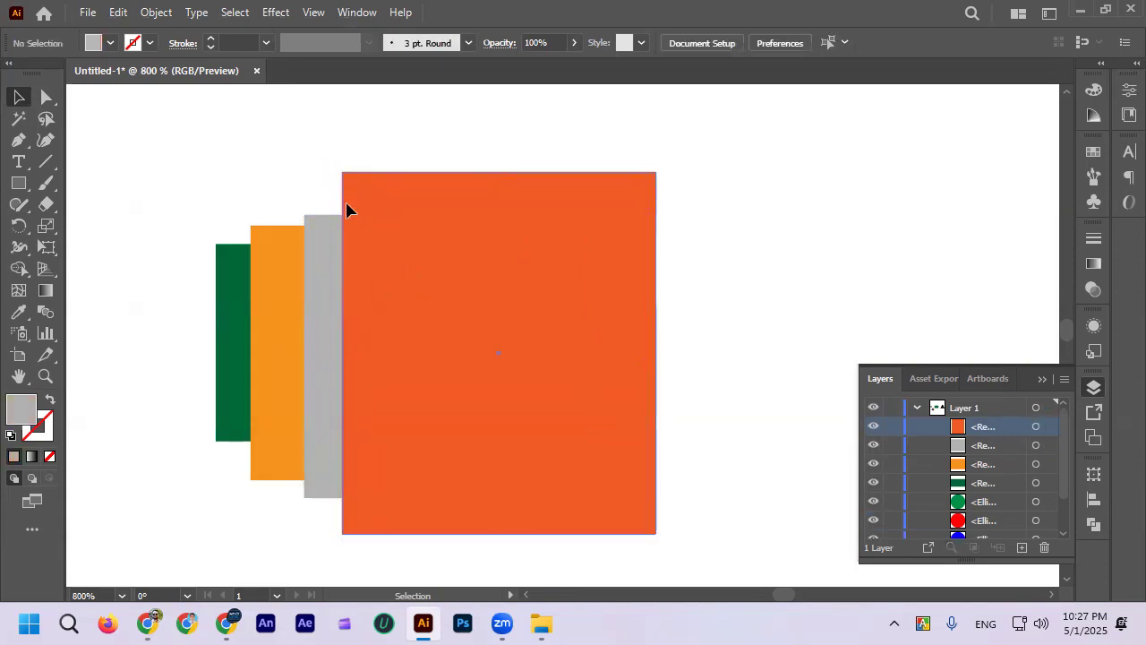
pyautogui.click(347, 213)
pyautogui.click(320, 230)
pyautogui.scroll(2, 318, 232)
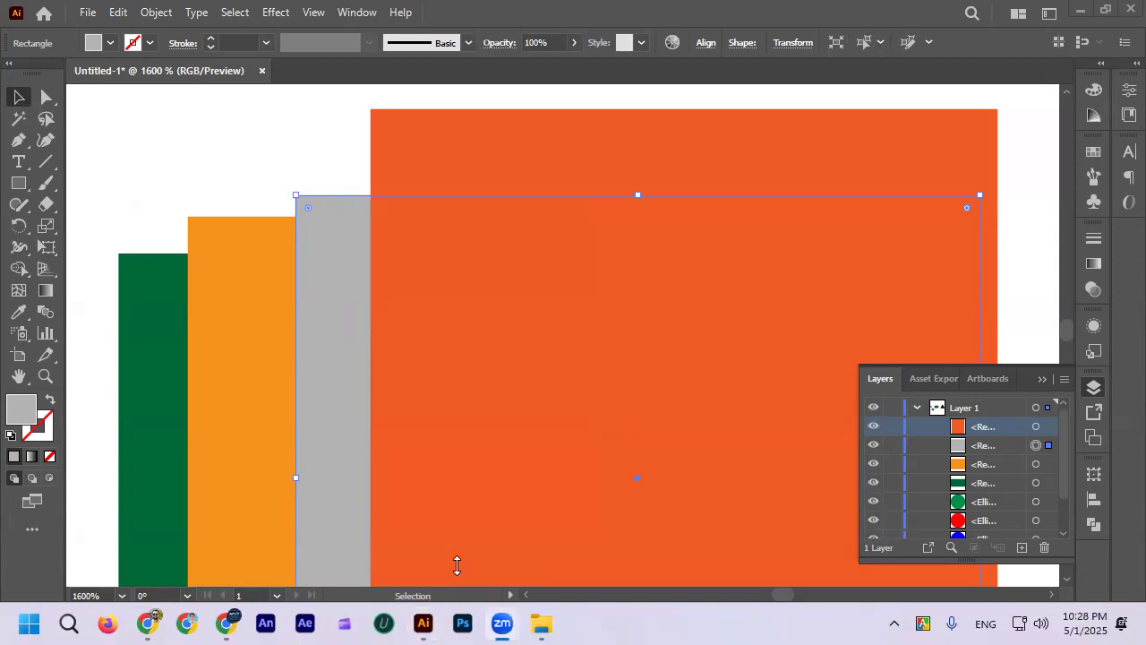
# Step: Alternate the selection between the orange-red and grey rectangles to compare their overlapping outlines, and clear the selection
pyautogui.keyDown('alt'); pyautogui.scroll(-1, 448, 179); pyautogui.keyUp('alt')
pyautogui.click(428, 164)
pyautogui.keyDown('alt'); pyautogui.scroll(1, 318, 208); pyautogui.keyUp('alt')
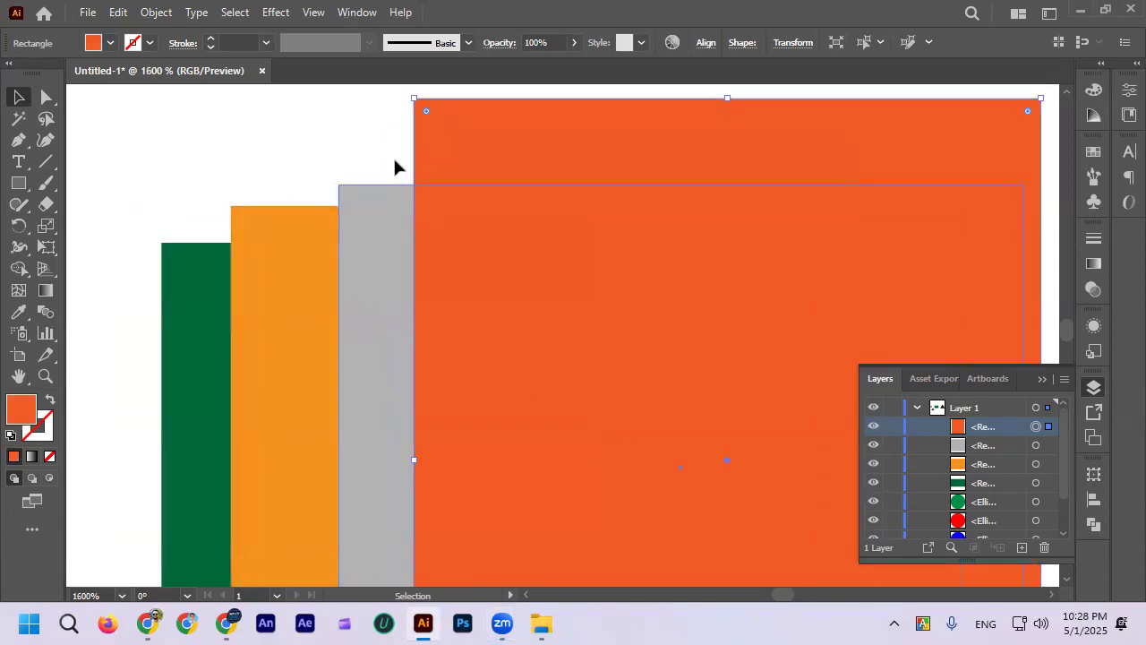
pyautogui.click(394, 166)
pyautogui.keyDown('alt'); pyautogui.scroll(-1, 478, 153); pyautogui.keyUp('alt')
pyautogui.click(405, 195)
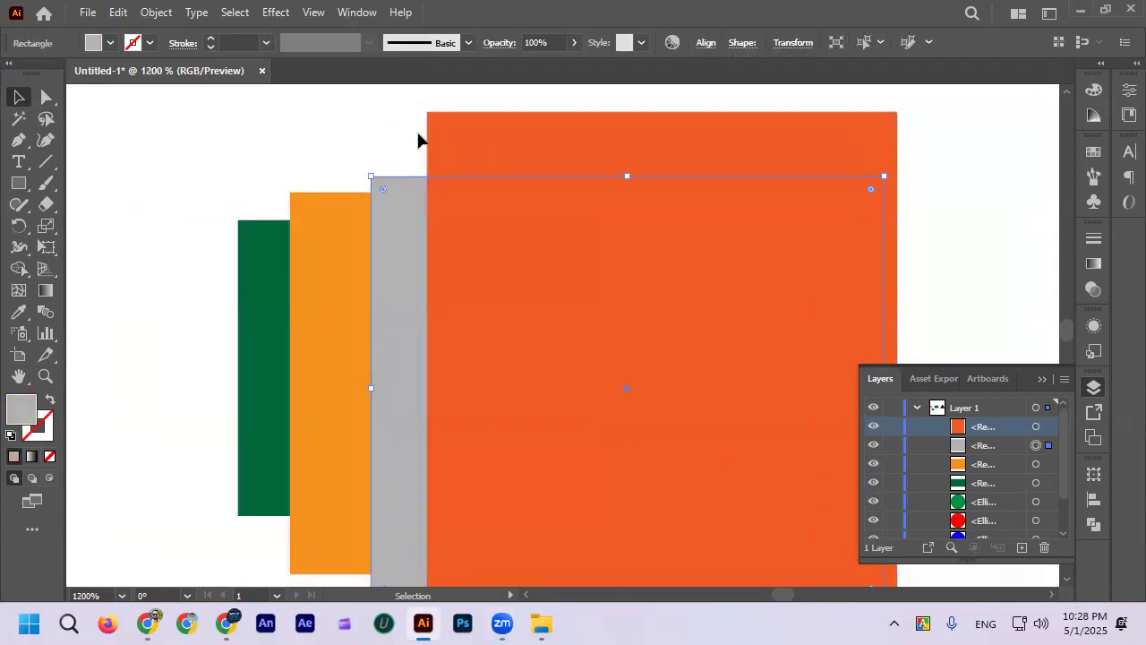
pyautogui.scroll(-1, 418, 141)
pyautogui.click(453, 123)
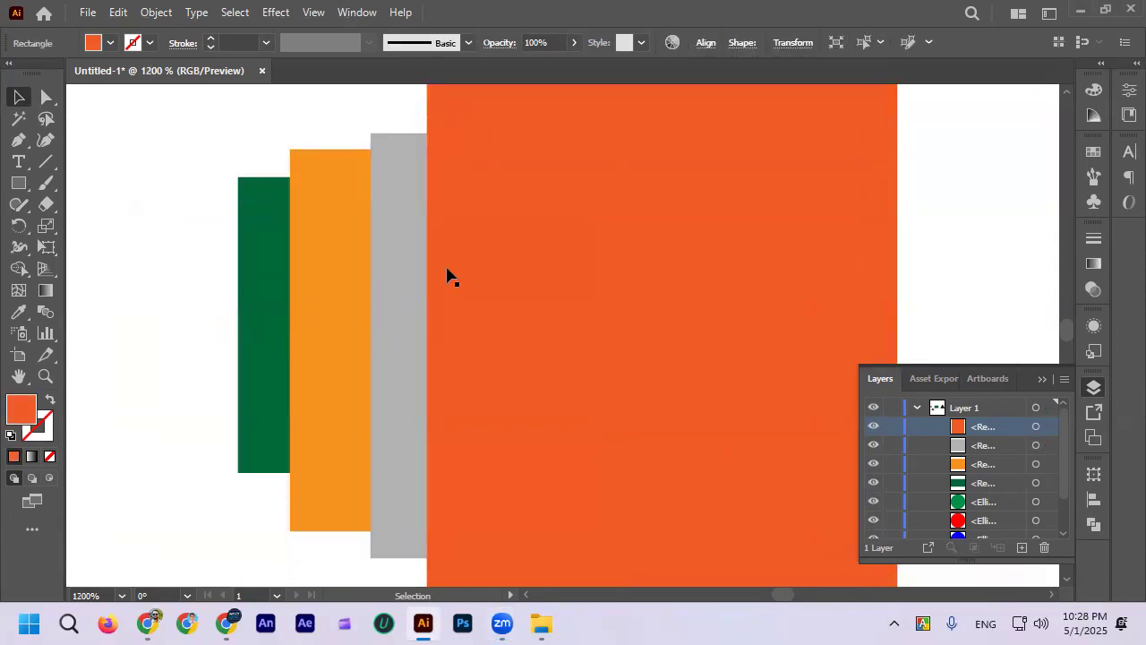
pyautogui.scroll(1, 448, 270)
pyautogui.keyDown('alt'); pyautogui.scroll(-2, 453, 278); pyautogui.keyUp('alt')
pyautogui.keyDown('alt'); pyautogui.scroll(1, 510, 276); pyautogui.keyUp('alt')
pyautogui.click(504, 275)
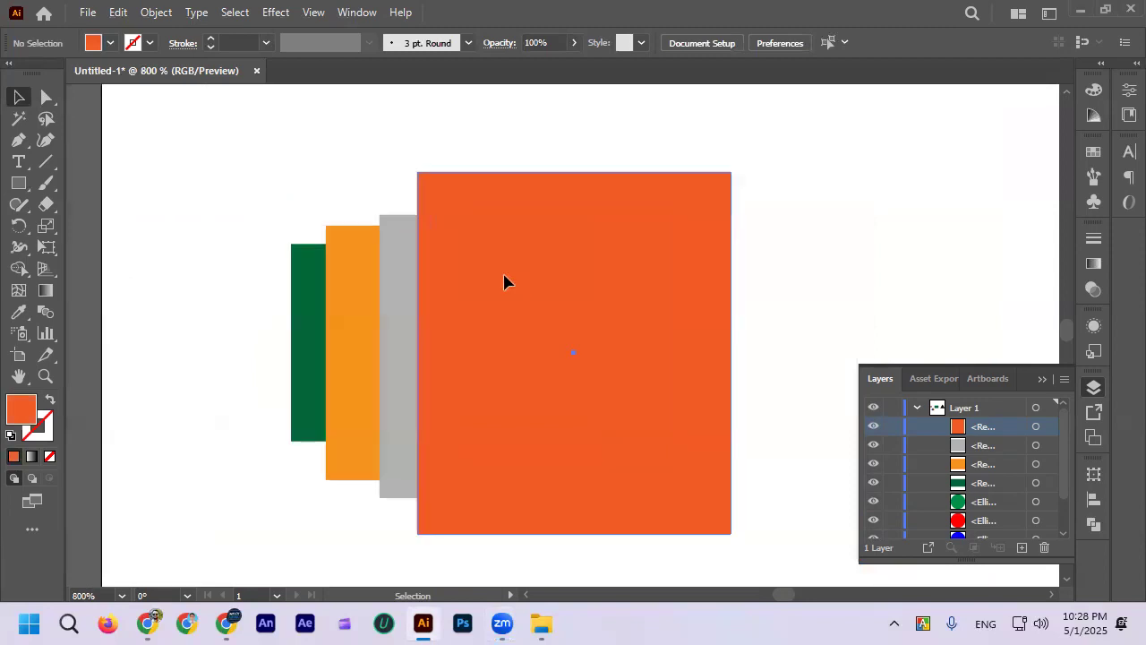
# Step: Send the orange-red rectangle backward one level, behind the grey rectangle, and deselect it
pyautogui.click(505, 282)
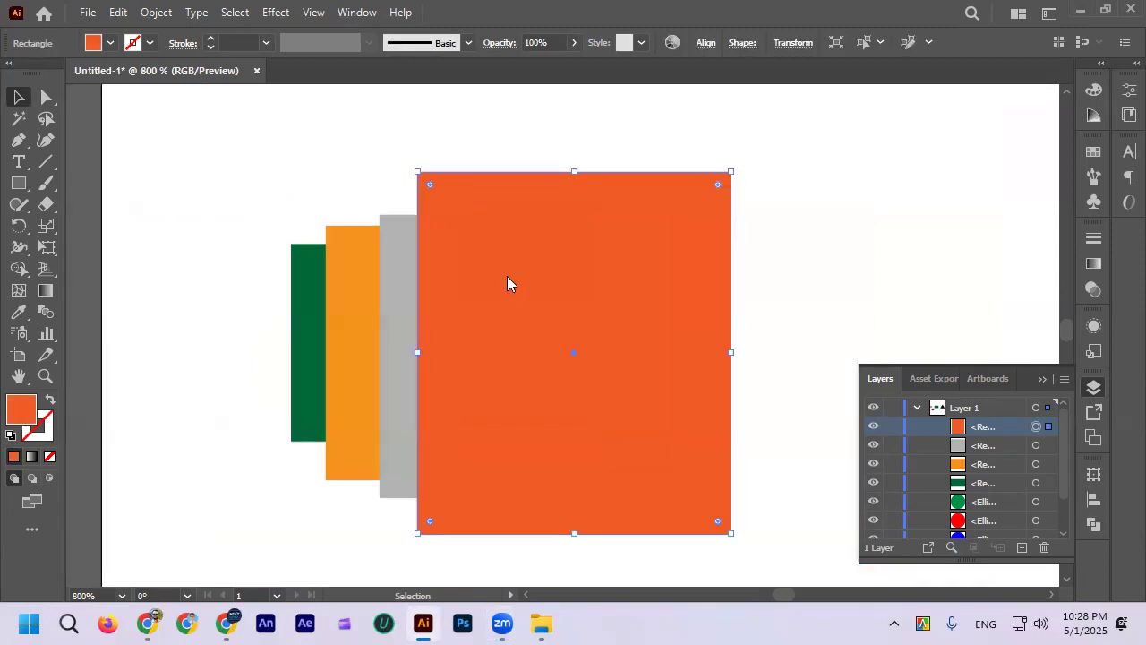
pyautogui.rightClick(507, 276)
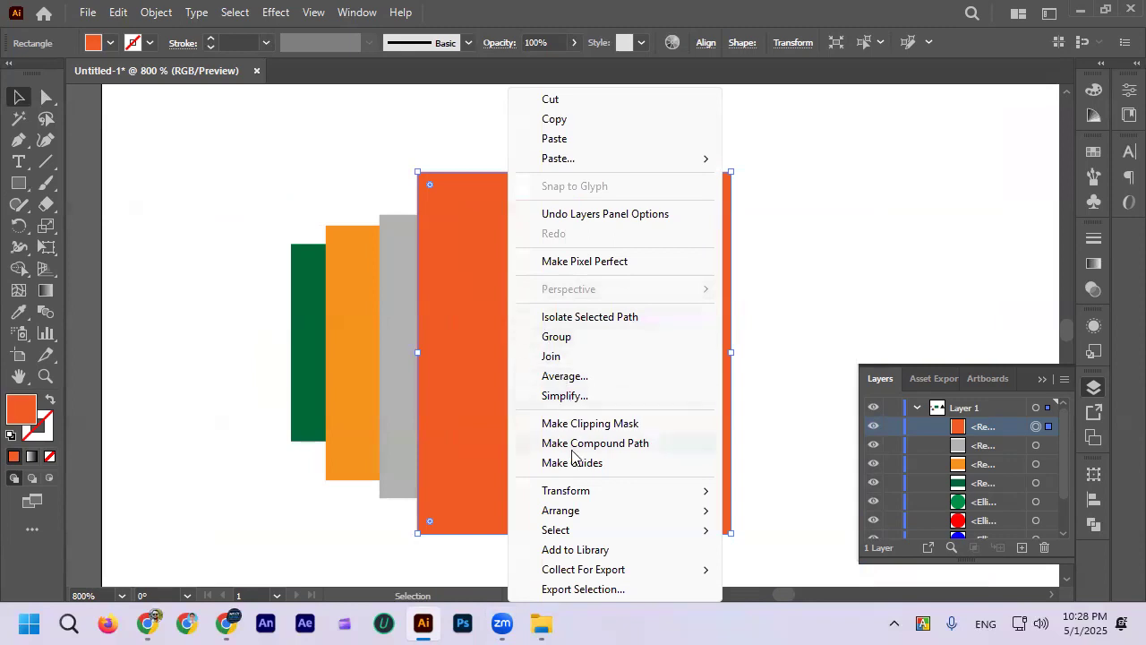
pyautogui.moveTo(581, 509)
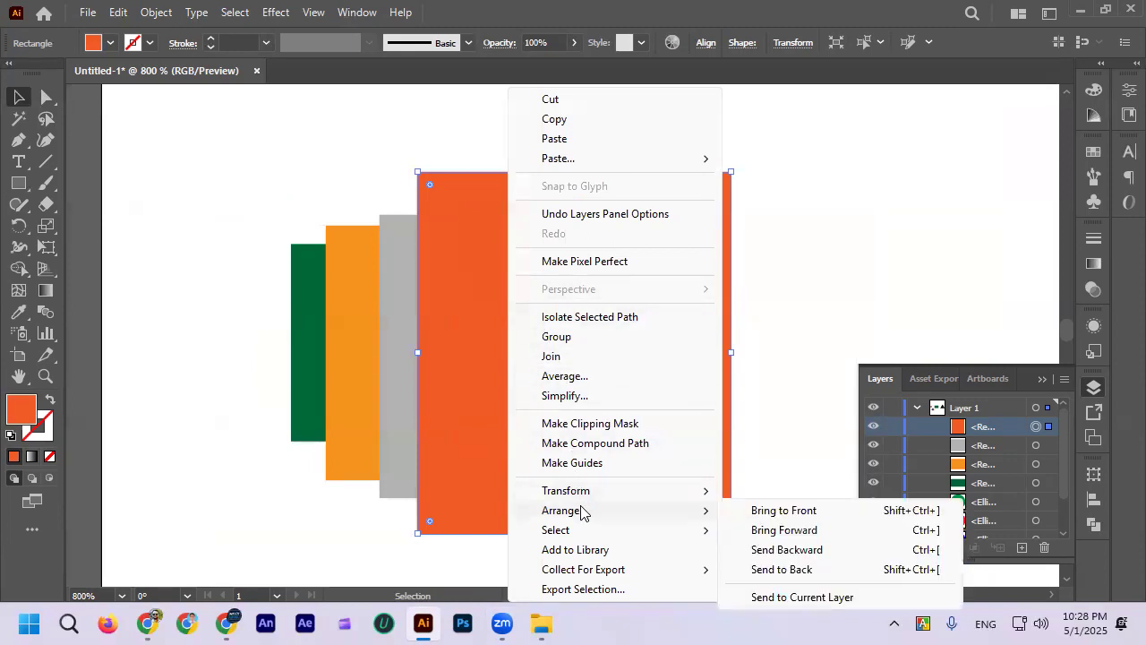
pyautogui.click(785, 549)
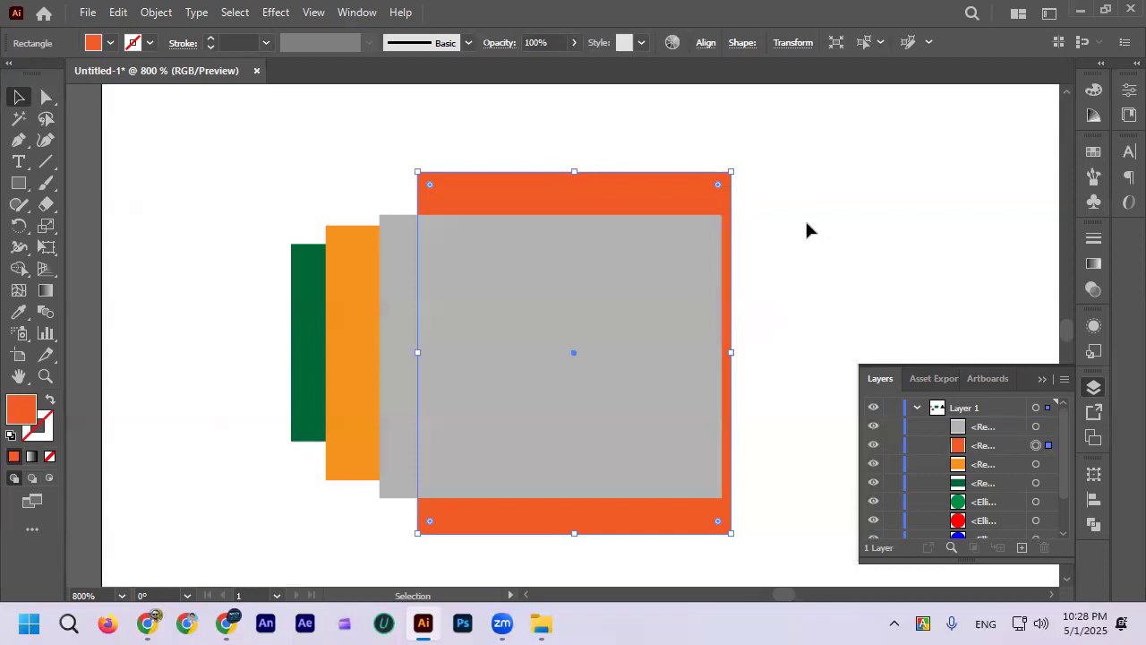
pyautogui.click(806, 230)
pyautogui.scroll(-1, 532, 235)
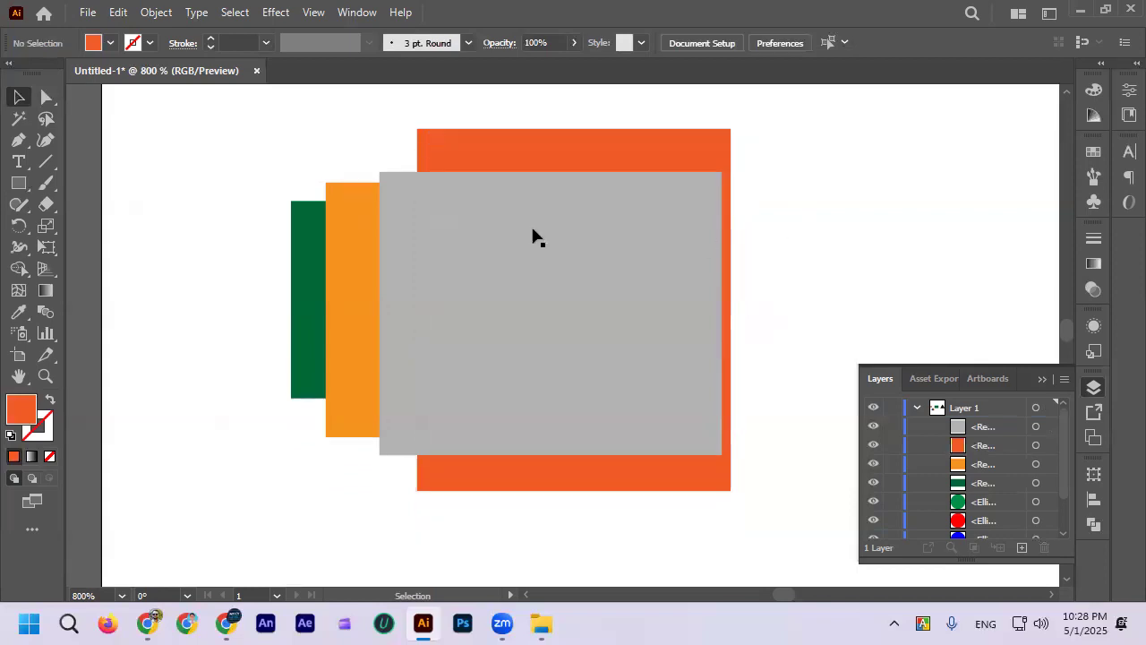
# Step: Highlight the grey and orange-red entries in Layer 1, and send the orange-red rectangle backward another level, behind the light-orange one
pyautogui.click(992, 426)
pyautogui.click(992, 445)
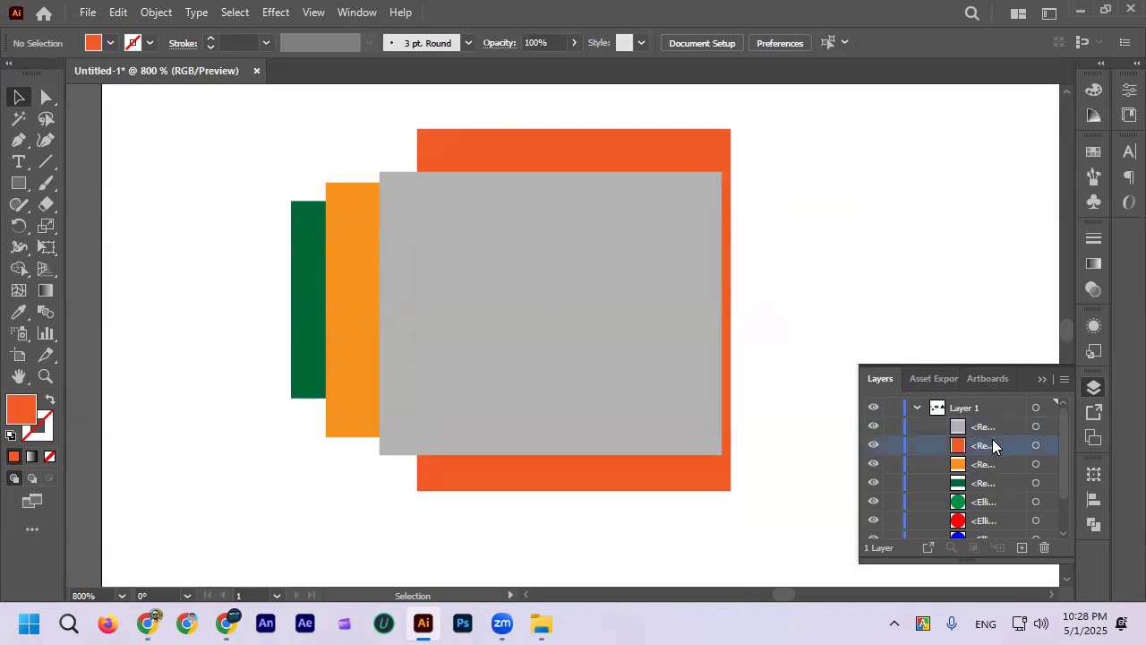
pyautogui.click(678, 165)
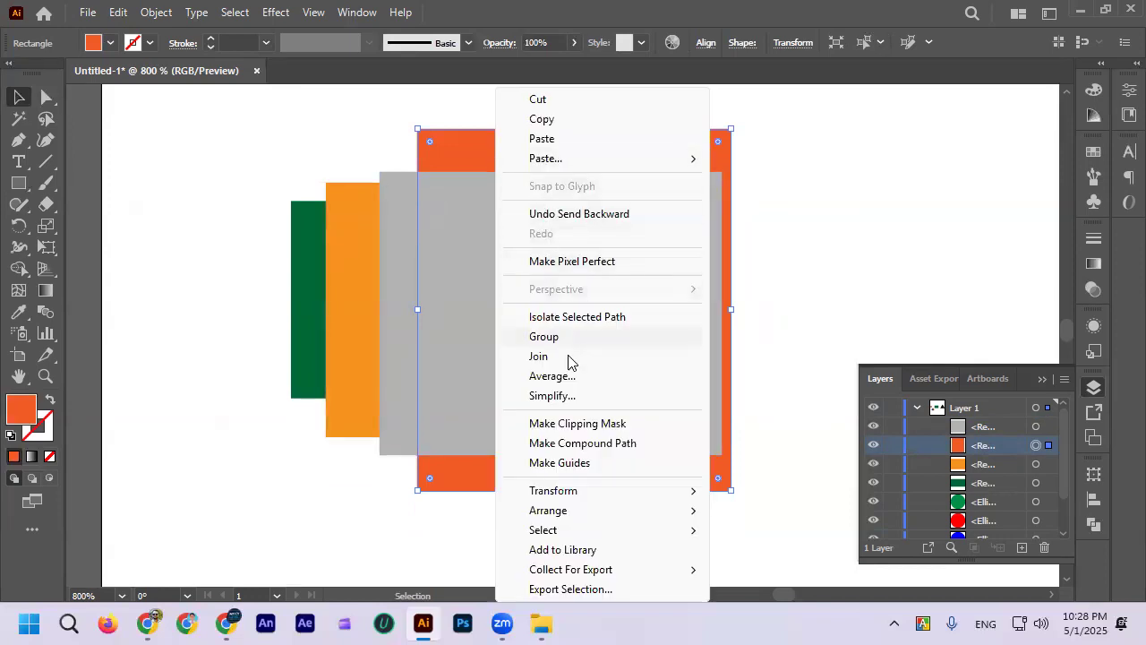
pyautogui.moveTo(583, 511)
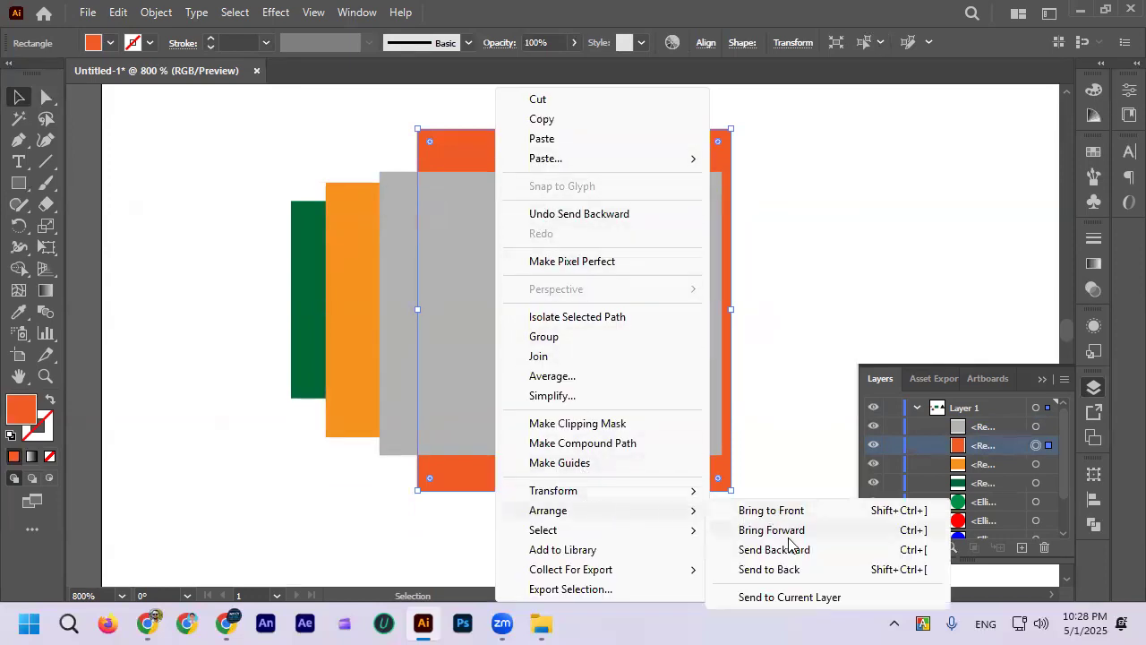
pyautogui.click(793, 550)
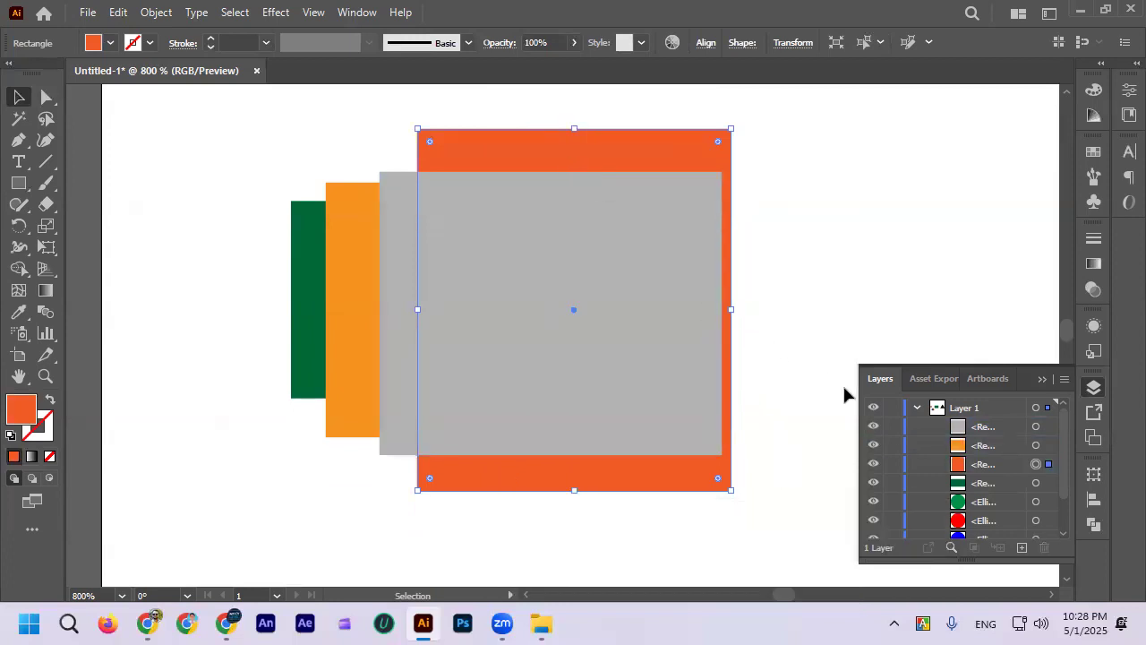
# Step: Check the new stacking order by highlighting the grey and light-orange entries in Layer 1, and deselect the orange-red rectangle
pyautogui.click(1002, 435)
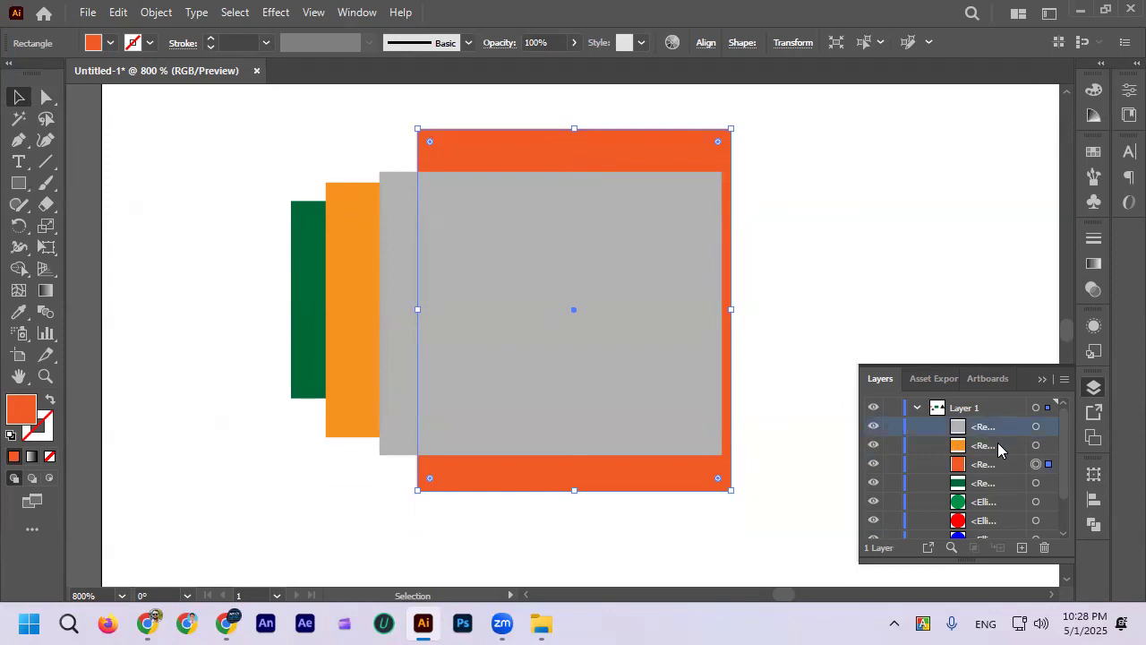
pyautogui.click(1000, 448)
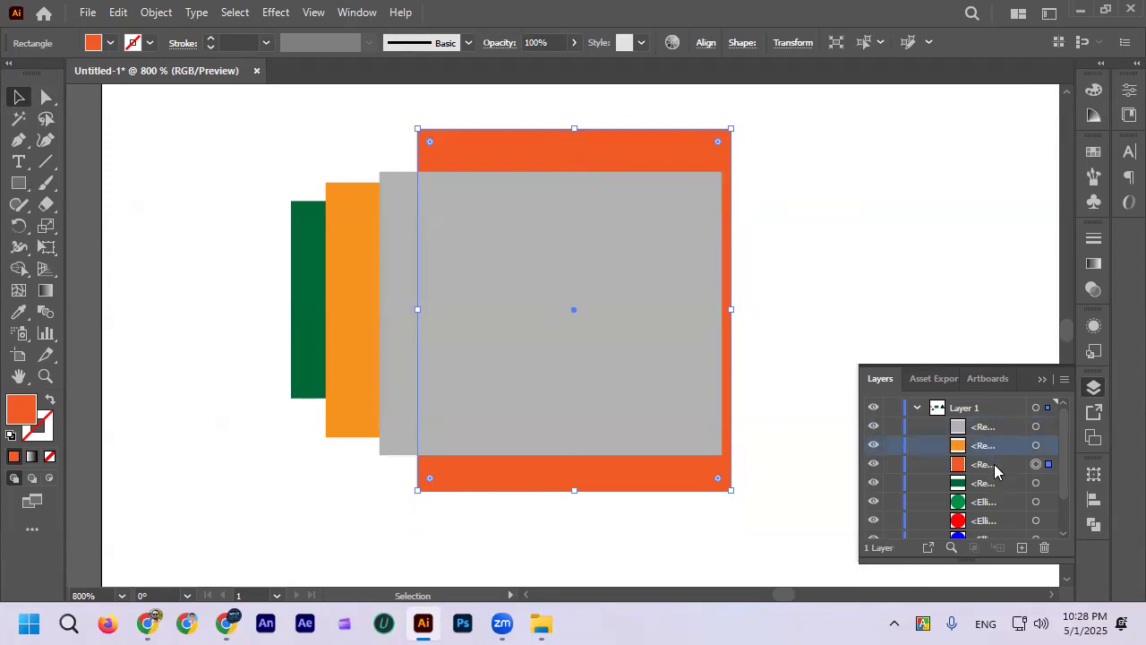
pyautogui.click(842, 220)
# Step: Move the orange-red rectangle left across the light-orange one, and send it backward one level, behind the small dark green rectangle
pyautogui.moveTo(477, 146); pyautogui.dragTo(411, 131)
pyautogui.rightClick(410, 131)
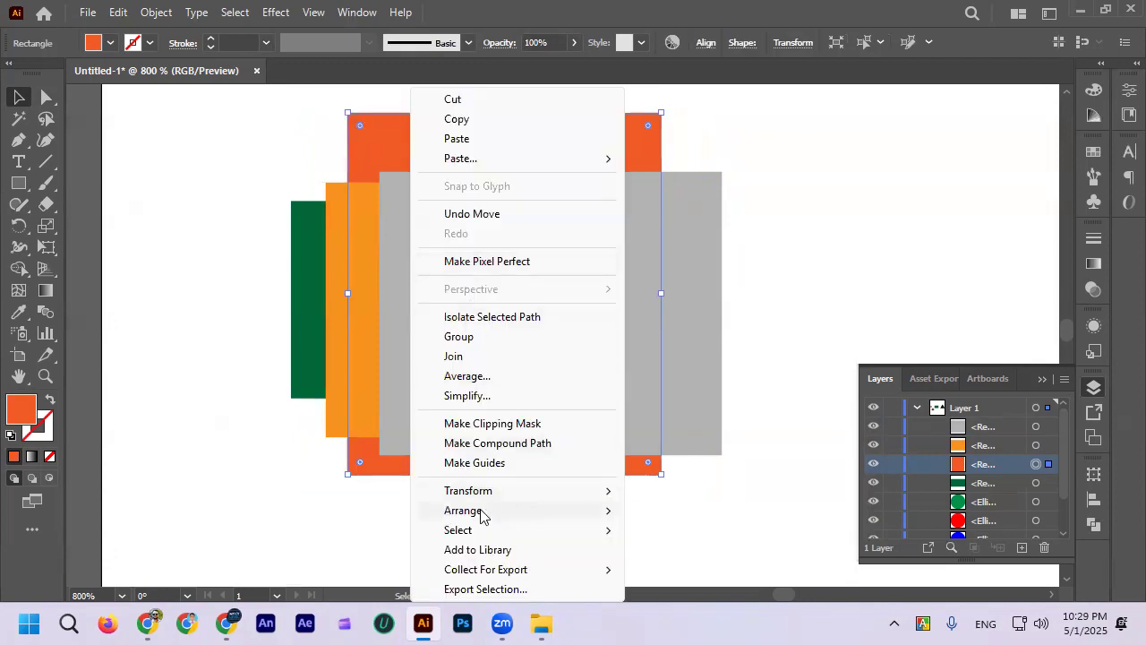
pyautogui.moveTo(481, 510)
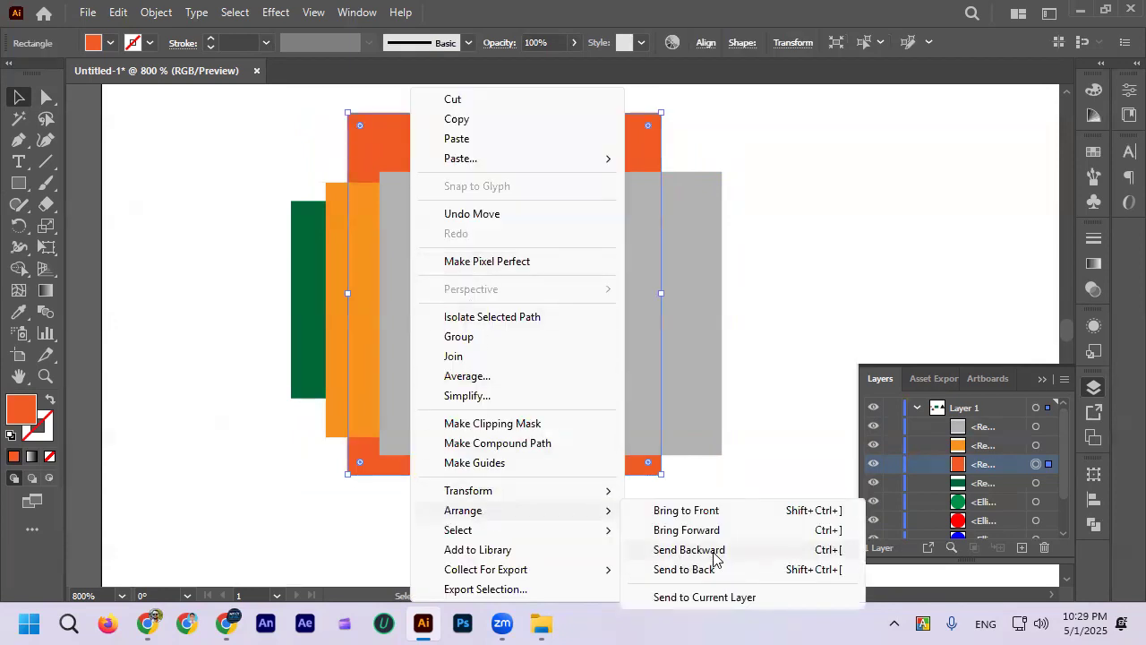
pyautogui.click(690, 550)
# Step: Move the orange-red rectangle left beyond the small dark green one, and bring it forward one level, in front of that rectangle
pyautogui.moveTo(484, 145); pyautogui.dragTo(404, 141)
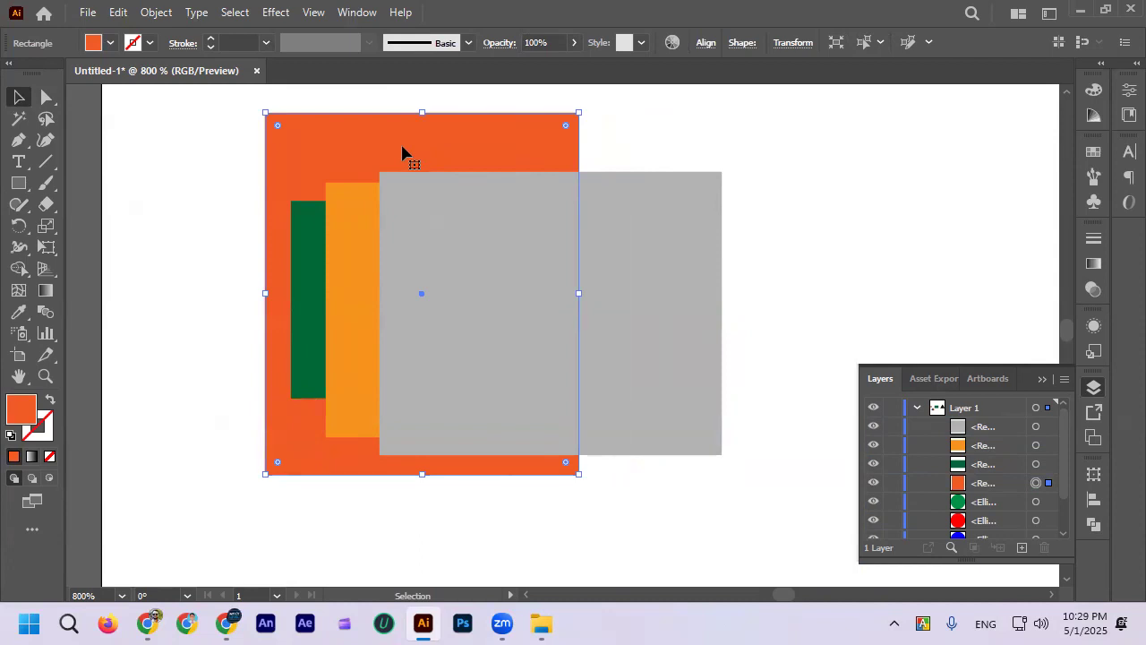
pyautogui.rightClick(403, 152)
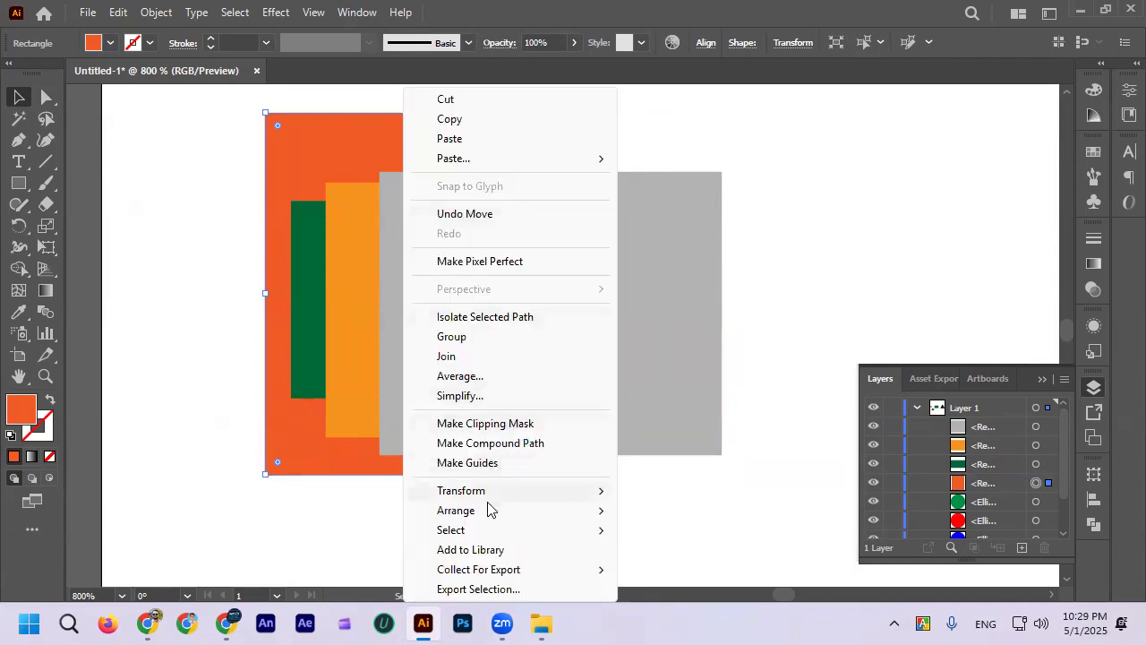
pyautogui.moveTo(488, 511)
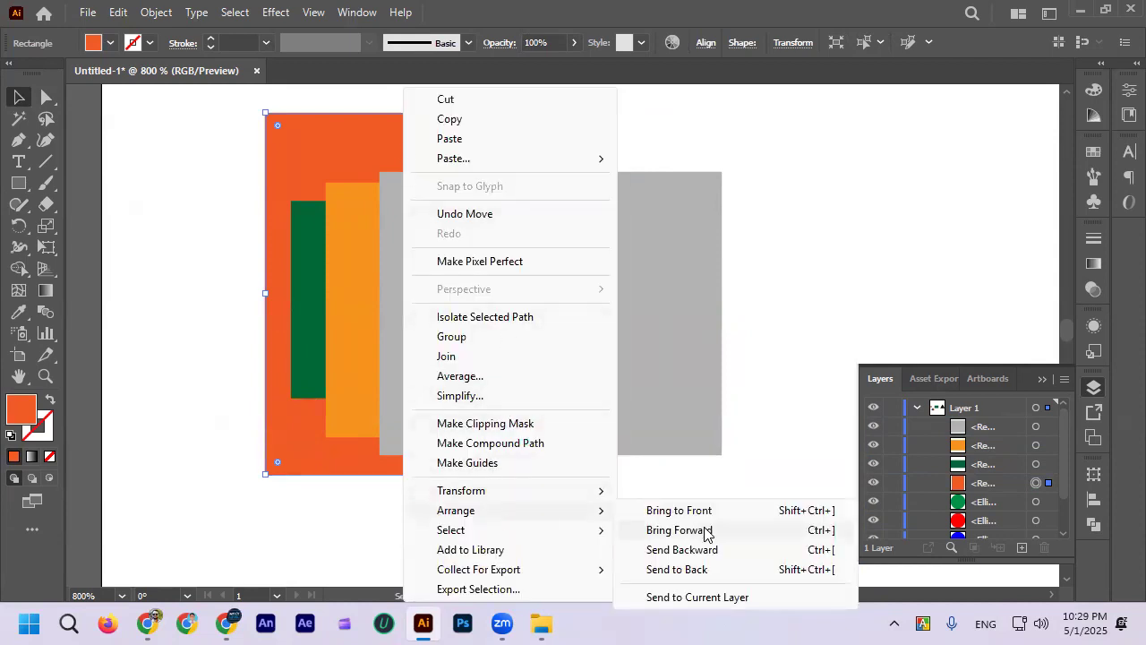
pyautogui.click(704, 530)
# Step: Shift the orange-red rectangle right to expose a green strip, and bring it forward one level, in front of the light-orange rectangle
pyautogui.moveTo(314, 217); pyautogui.dragTo(320, 174)
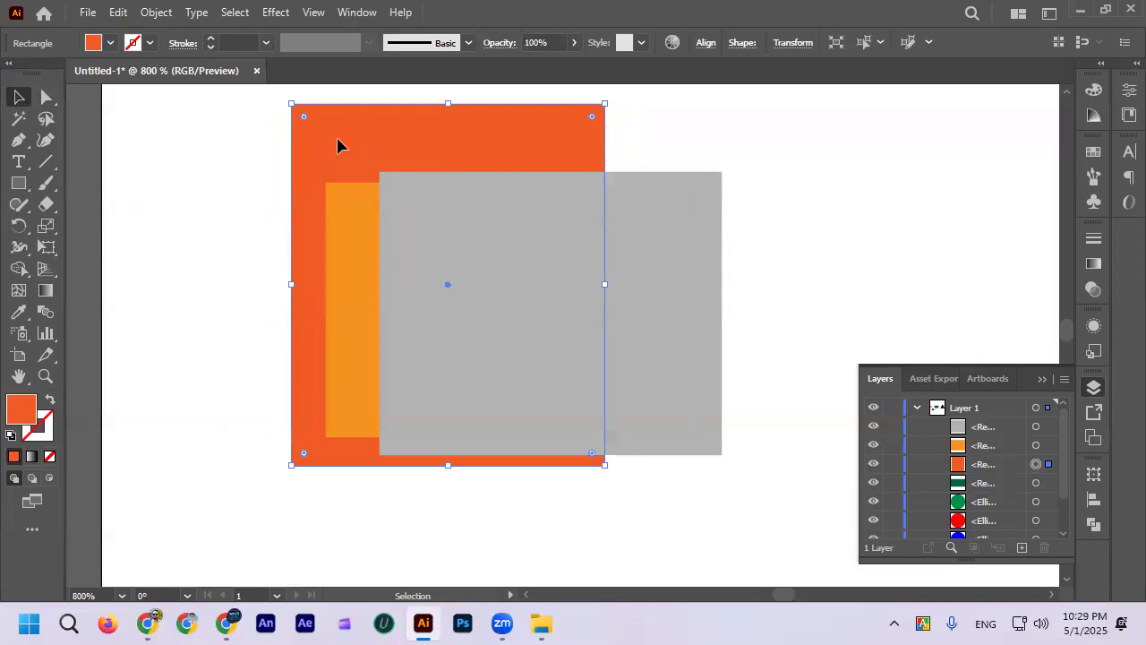
pyautogui.press('Right')
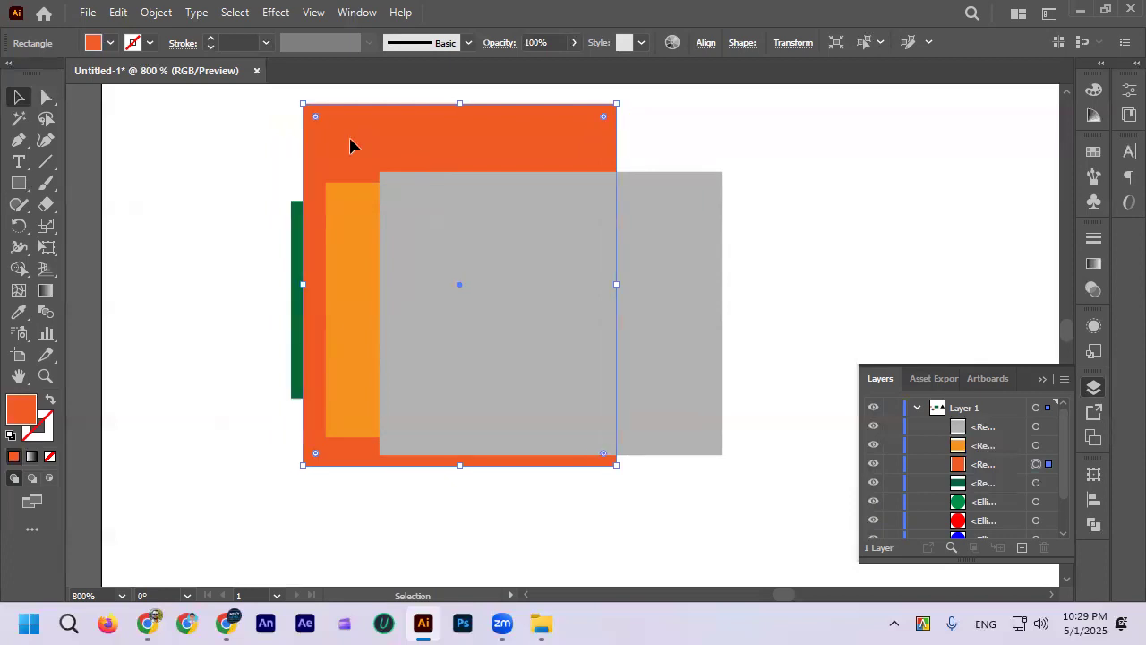
pyautogui.rightClick(428, 115)
pyautogui.moveTo(516, 518)
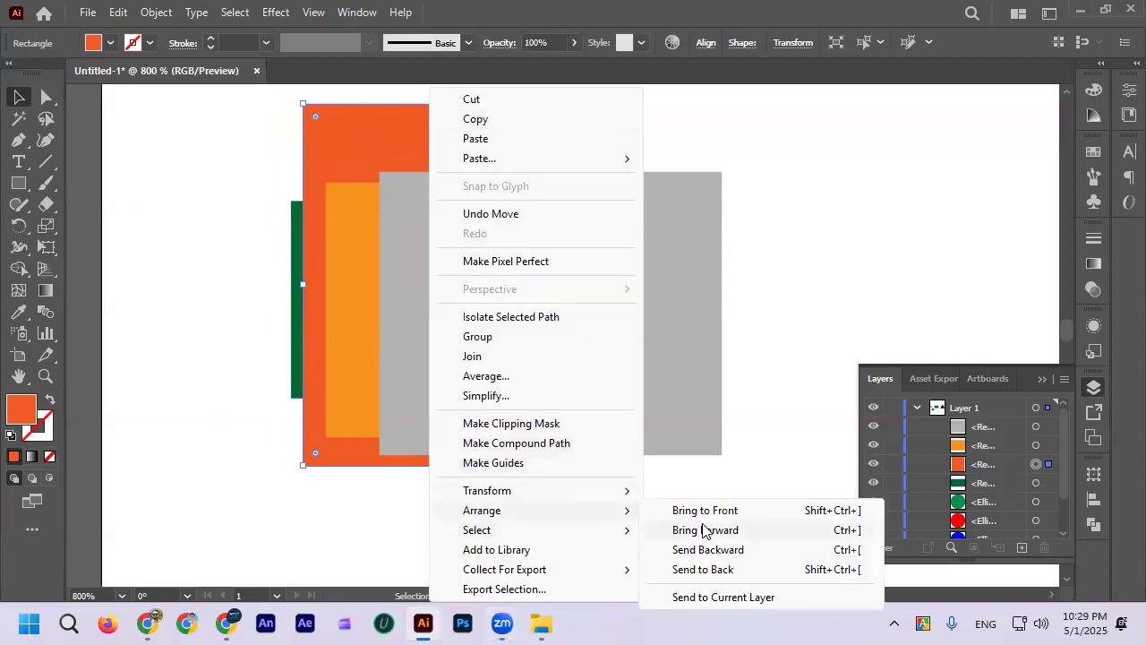
pyautogui.click(727, 532)
# Step: Move the orange-red rectangle right to uncover part of the light-orange one, and bring it forward one level, in front of the grey rectangle
pyautogui.moveTo(367, 158); pyautogui.dragTo(461, 146)
pyautogui.rightClick(458, 138)
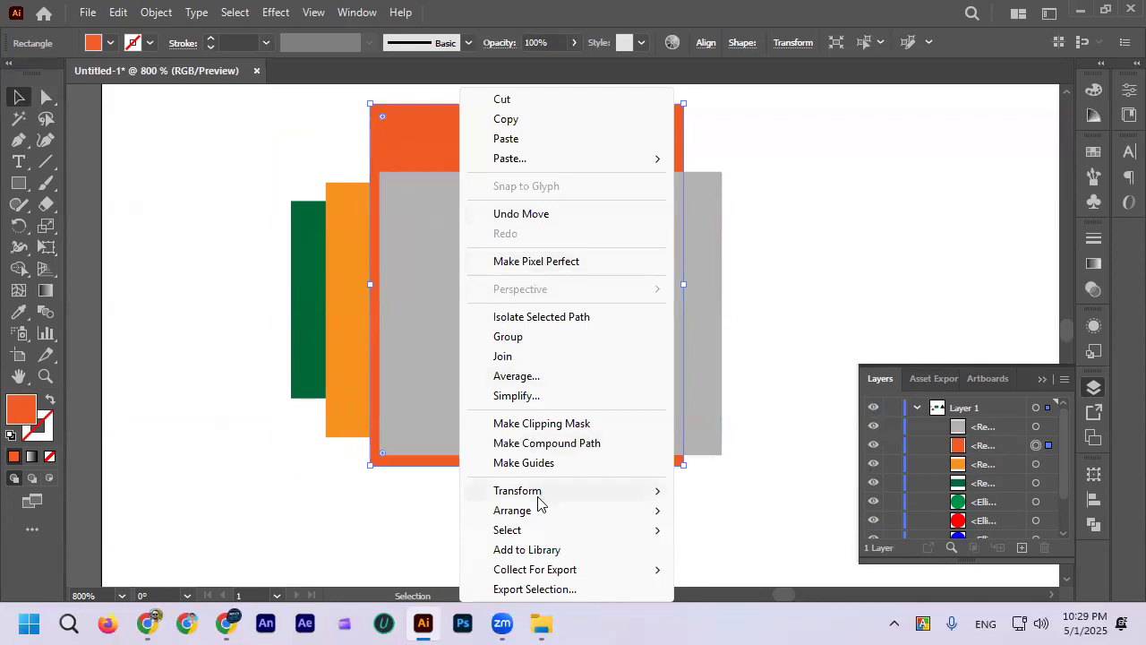
pyautogui.moveTo(541, 510)
pyautogui.click(737, 530)
# Step: Reposition the orange-red rectangle slightly right so the grey rectangle's left edge is exposed
pyautogui.moveTo(511, 126); pyautogui.dragTo(538, 140)
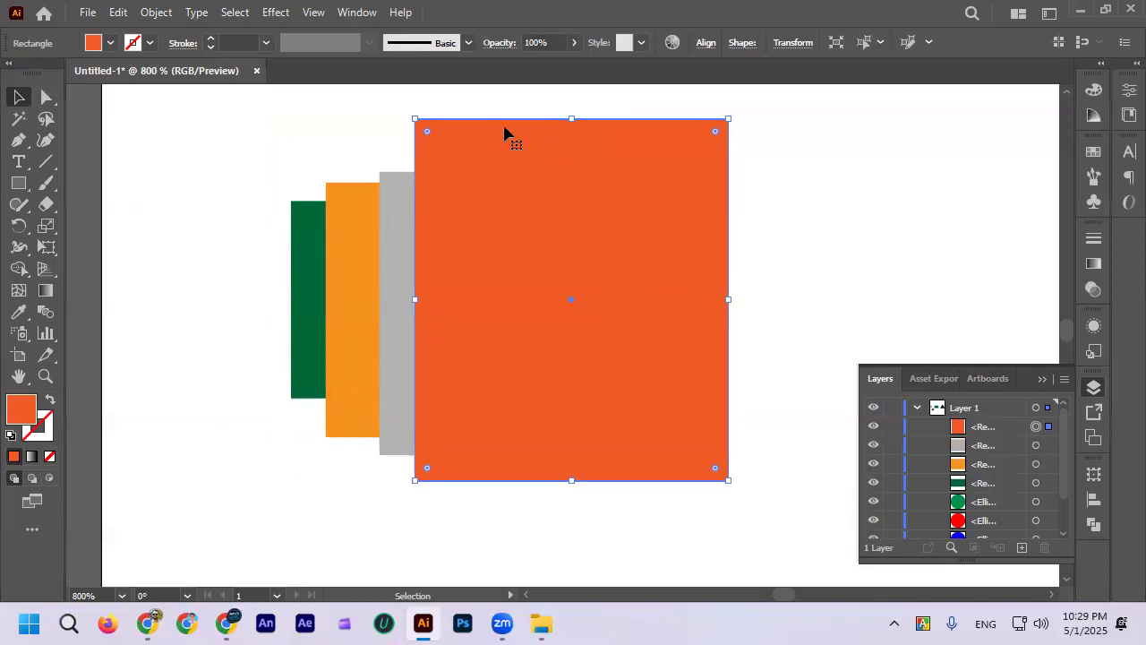
pyautogui.click(327, 116)
pyautogui.moveTo(436, 165); pyautogui.dragTo(445, 164)
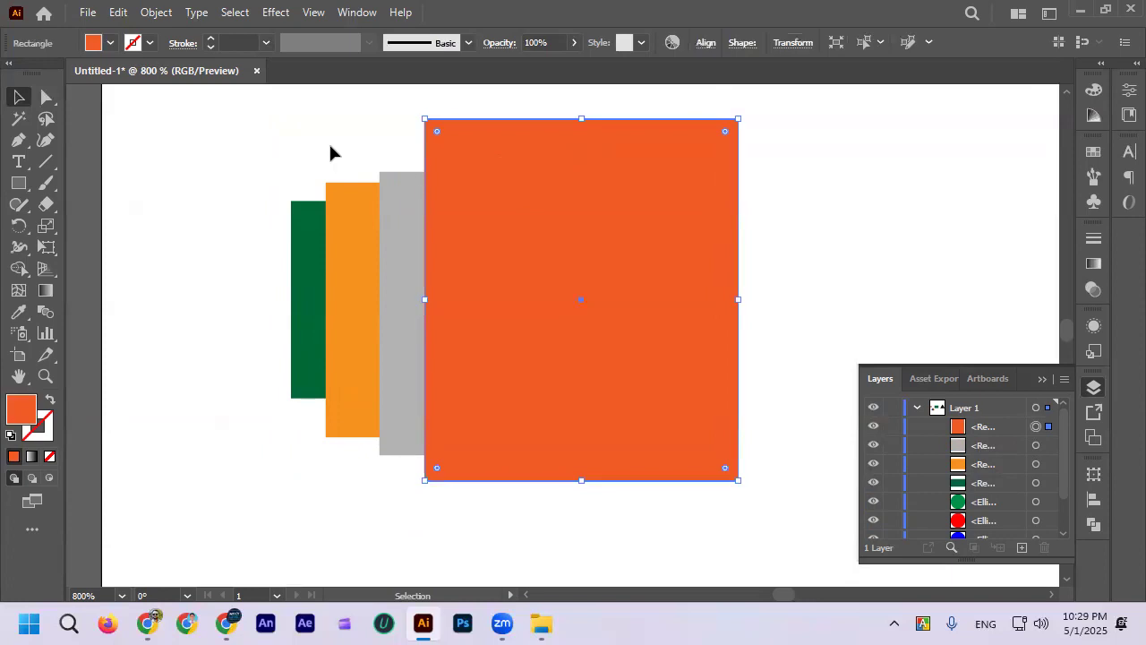
# Step: Send the orange-red rectangle to the back of the whole stack, and move it up and left across the light-orange one
pyautogui.rightClick(534, 180)
pyautogui.moveTo(749, 520)
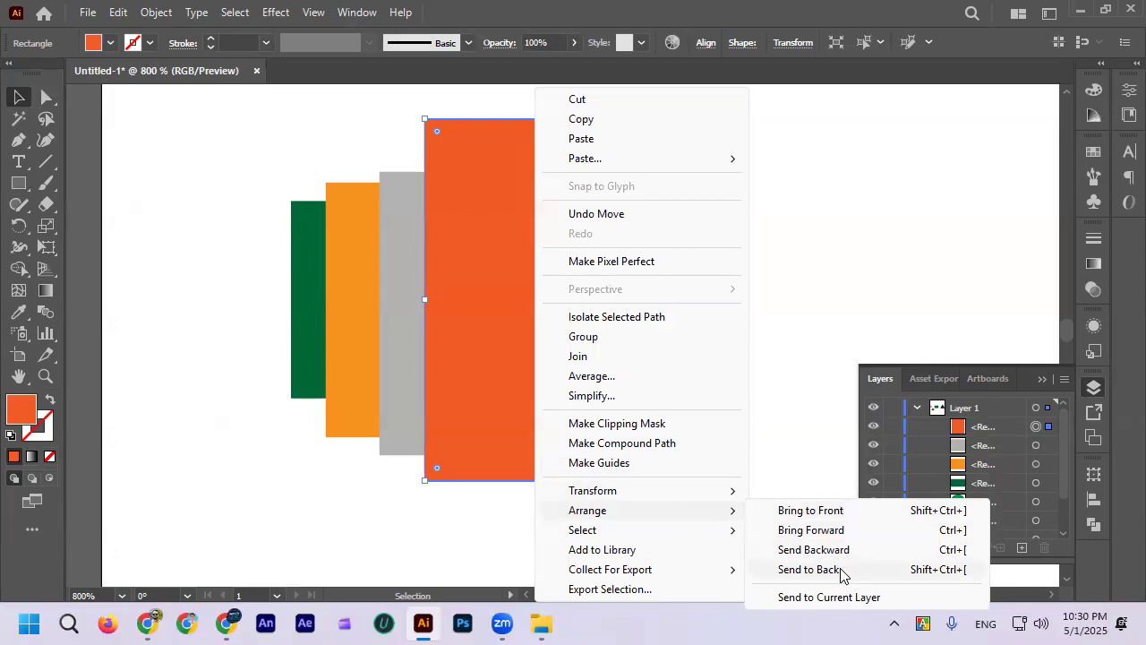
pyautogui.click(811, 569)
pyautogui.moveTo(672, 154); pyautogui.dragTo(591, 115)
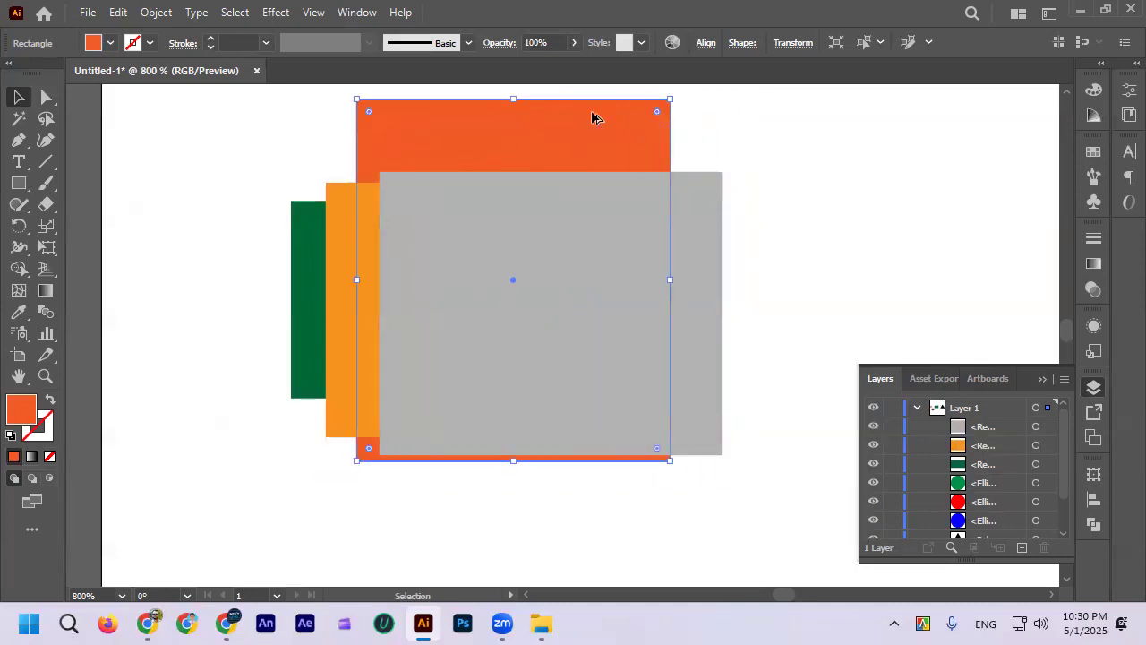
pyautogui.scroll(-2, 591, 116)
pyautogui.scroll(-4, 262, 273)
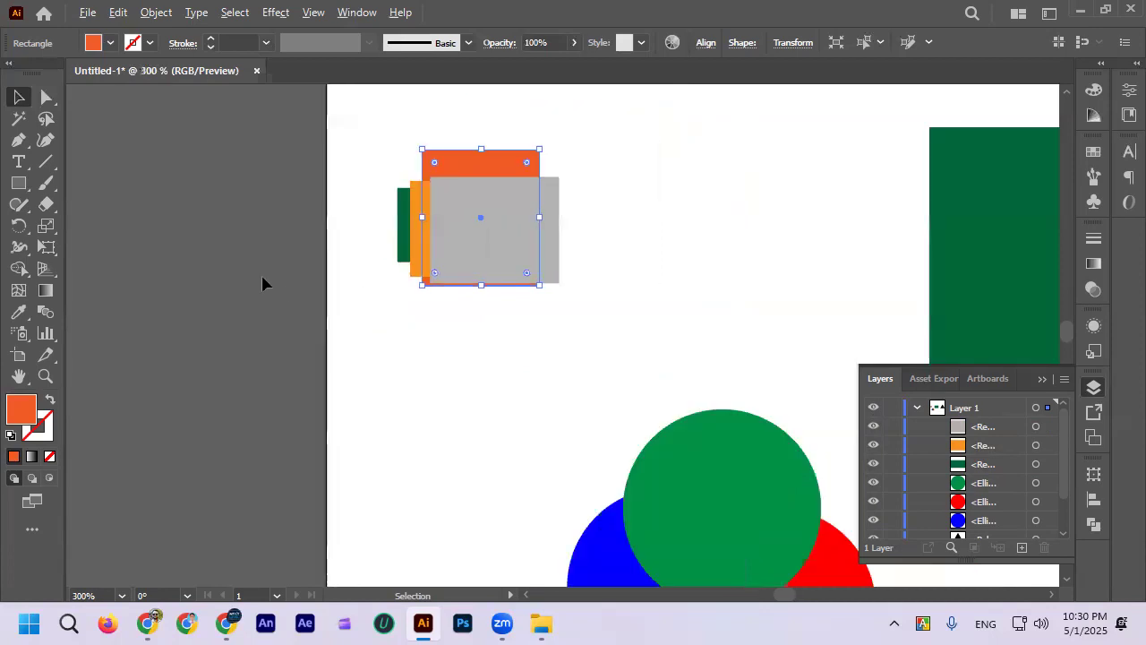
# Step: Move the black triangle left over the large dark-green rectangle, and shift the orange-red rectangle right, clear of the overlapping stack
pyautogui.scroll(1, 464, 250)
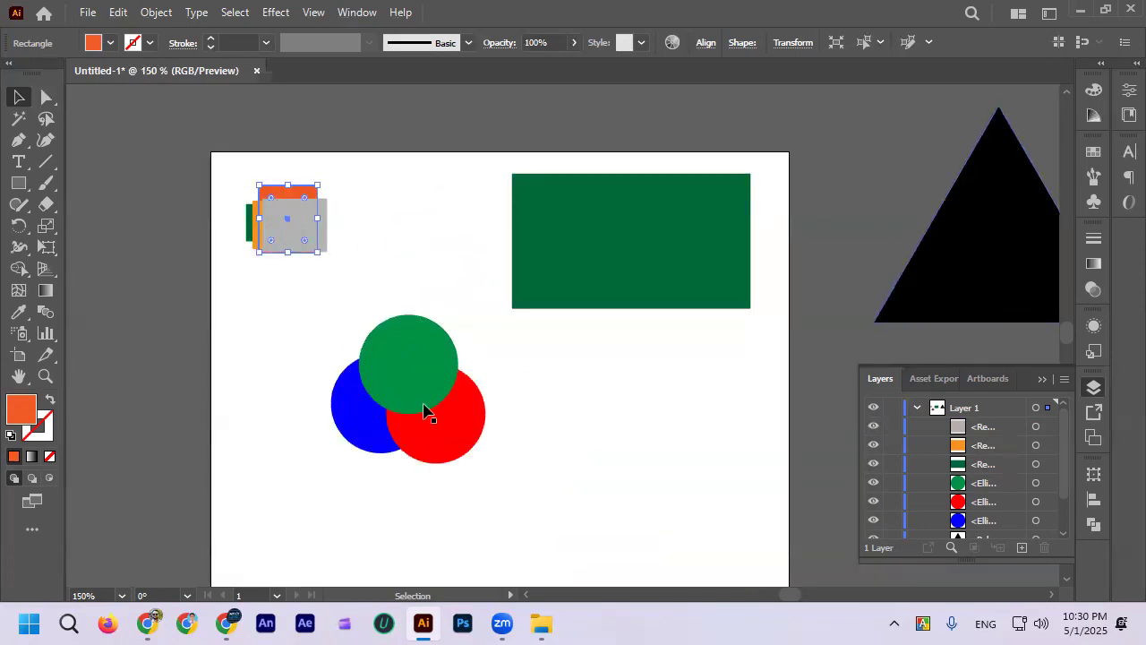
pyautogui.moveTo(967, 237); pyautogui.dragTo(695, 240)
pyautogui.moveTo(295, 194); pyautogui.dragTo(372, 203)
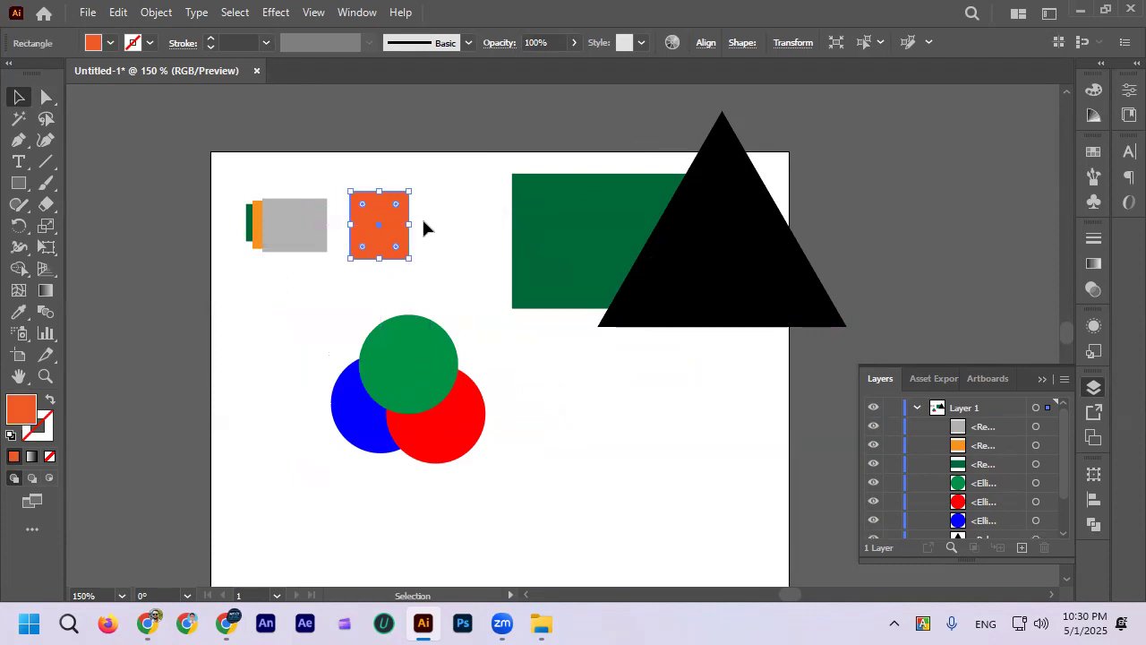
# Step: Move the orange-red rectangle left so it overlaps the grey rectangle's right edge, and bring it to the front of the stack
pyautogui.rightClick(400, 215)
pyautogui.moveTo(502, 510)
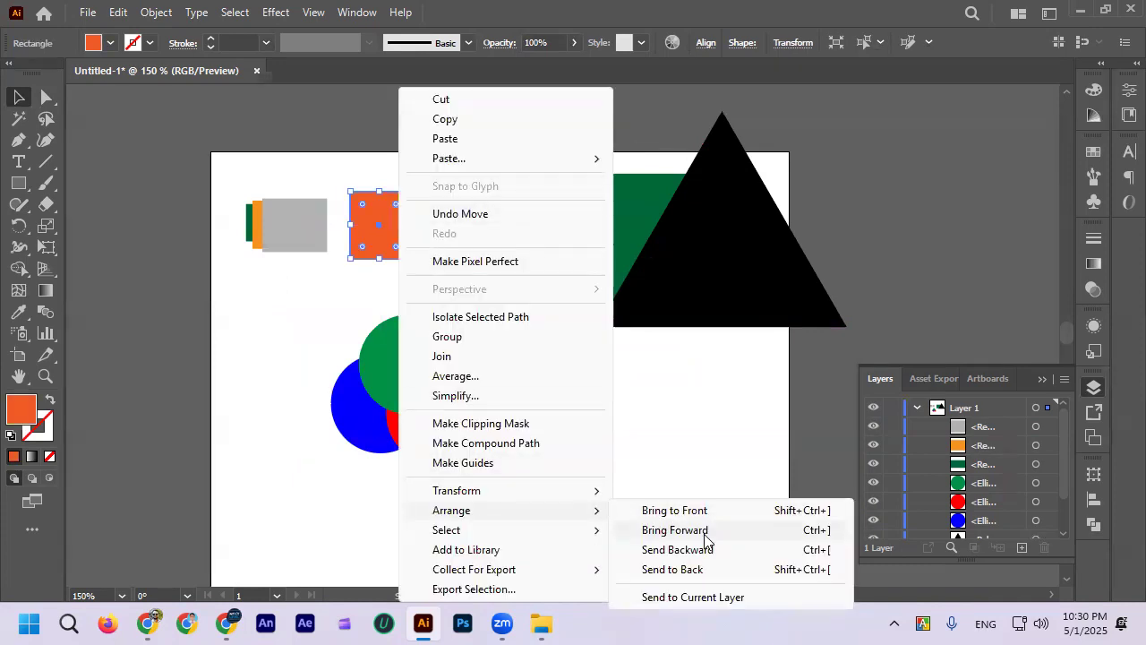
pyautogui.click(282, 346)
pyautogui.moveTo(385, 231); pyautogui.dragTo(322, 232)
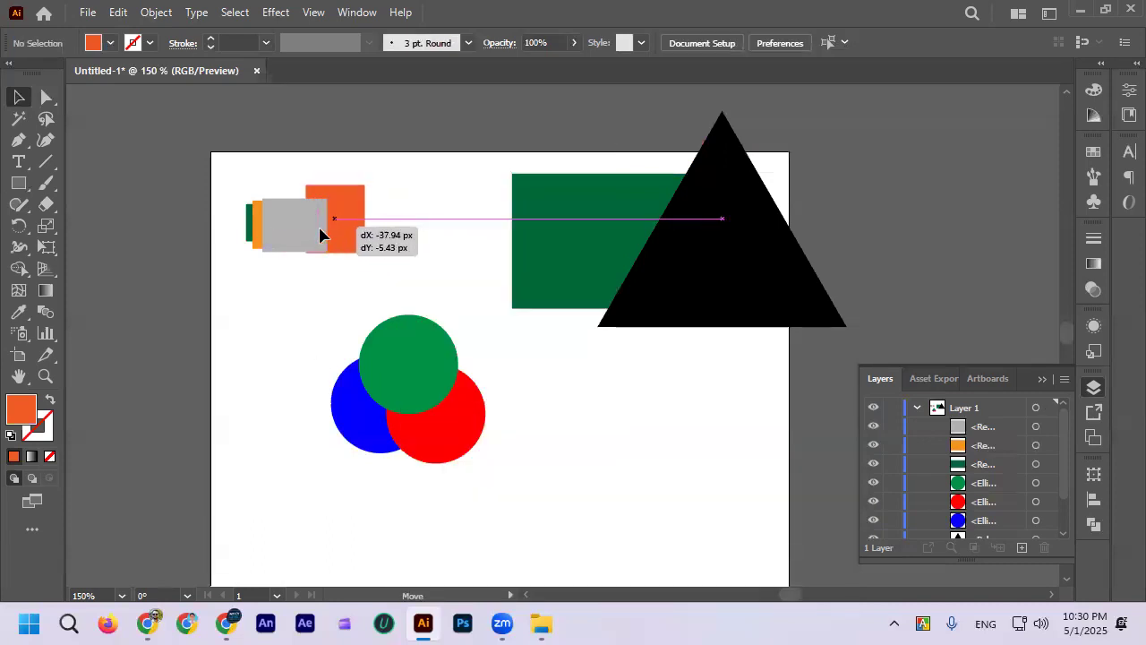
pyautogui.rightClick(350, 225)
pyautogui.moveTo(445, 512)
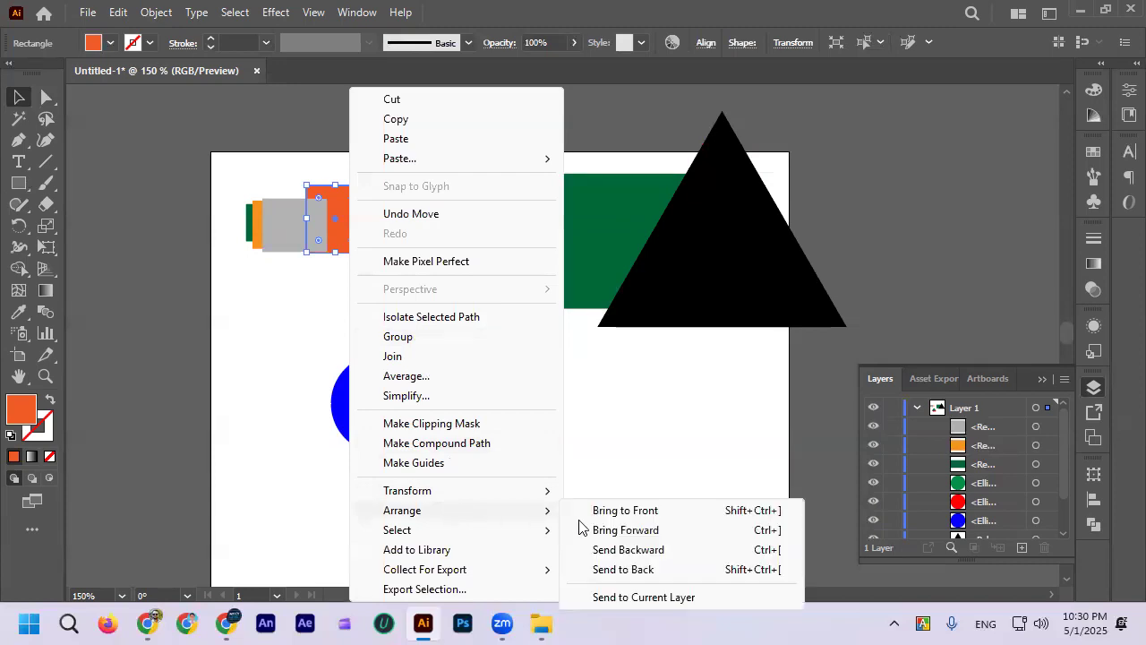
pyautogui.click(626, 510)
pyautogui.click(392, 221)
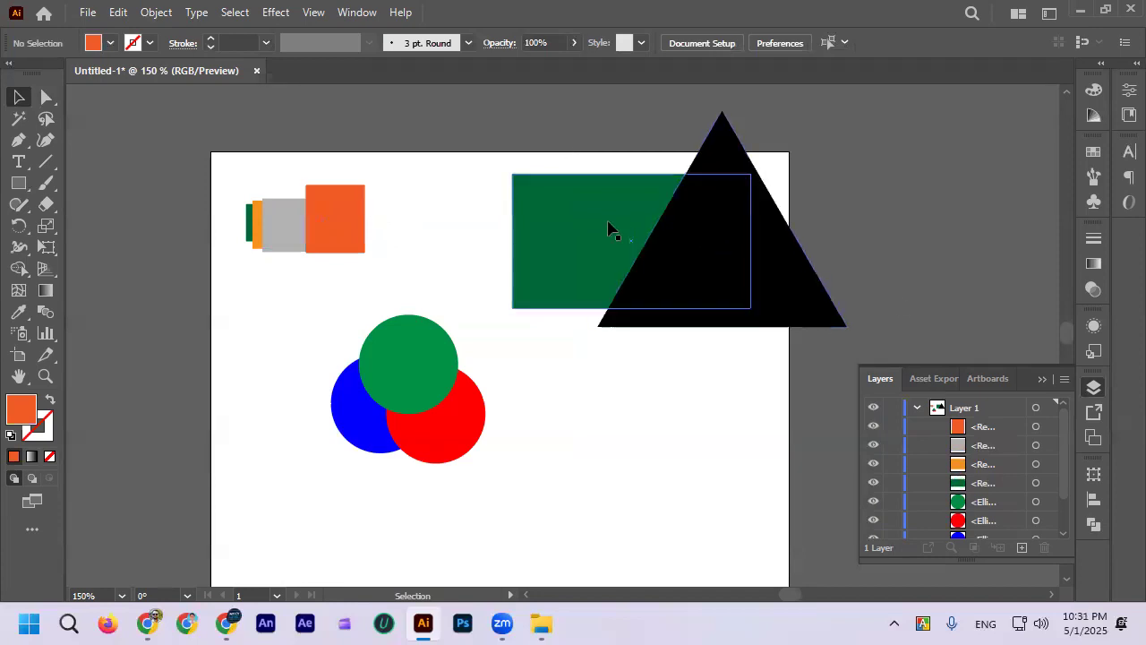
# Step: Move the orange-red rectangle right, away from the stack, send it to the back, and nudge it slightly left
pyautogui.moveTo(351, 204); pyautogui.dragTo(417, 213)
pyautogui.rightClick(413, 215)
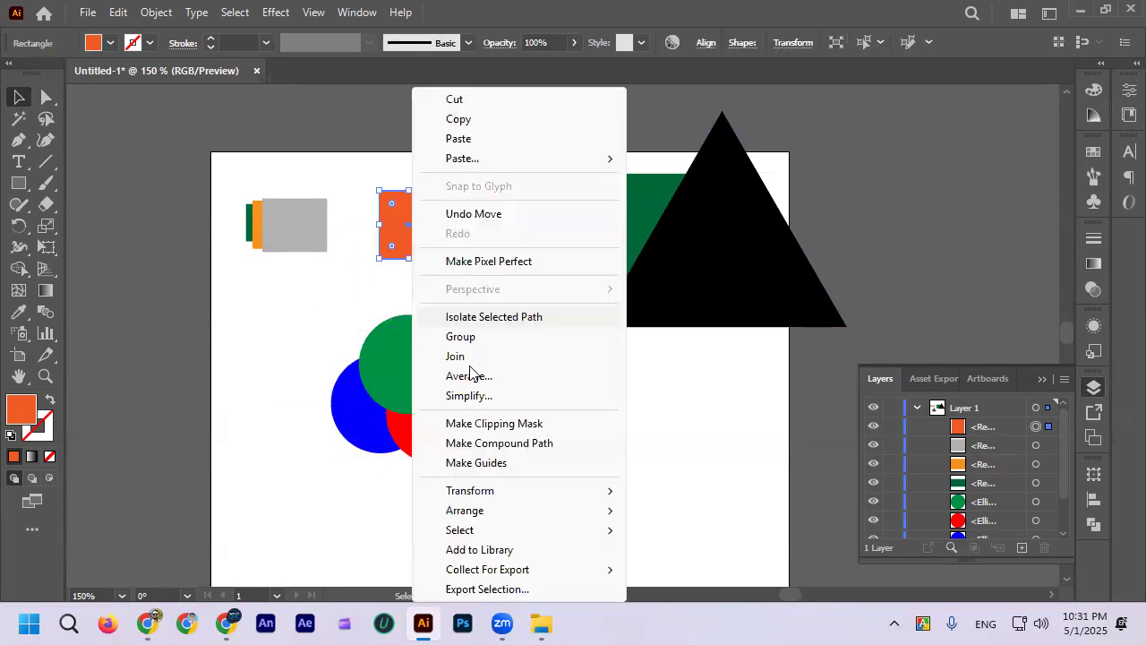
pyautogui.moveTo(489, 513)
pyautogui.click(664, 571)
pyautogui.moveTo(409, 224); pyautogui.dragTo(383, 224)
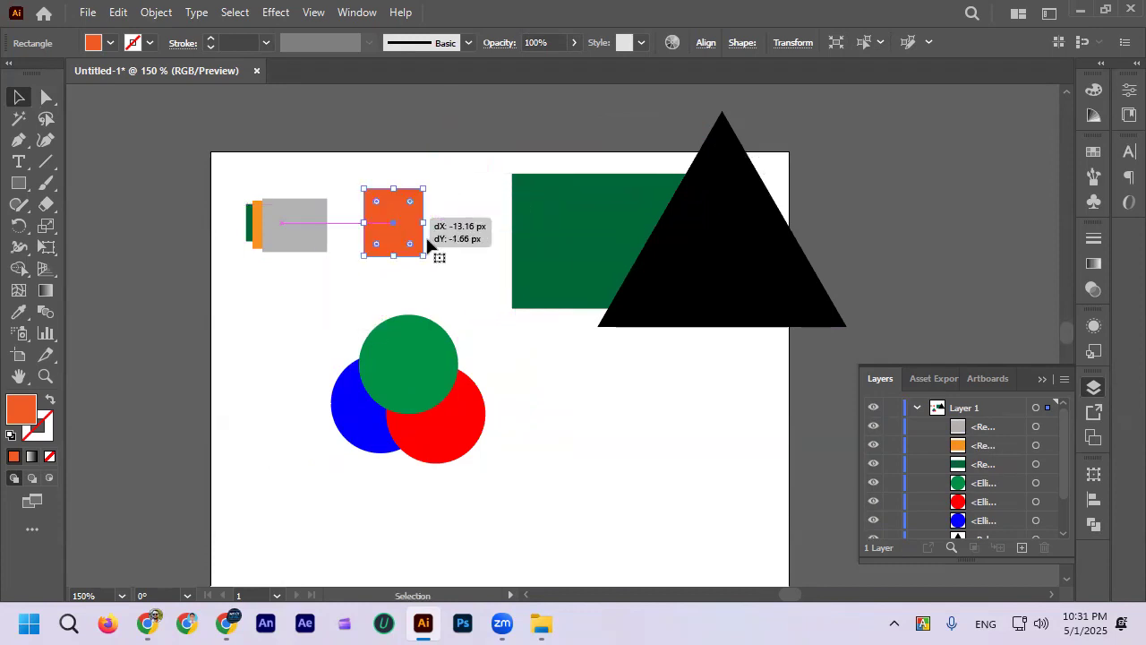
# Step: Delete the black triangle
pyautogui.click(466, 278)
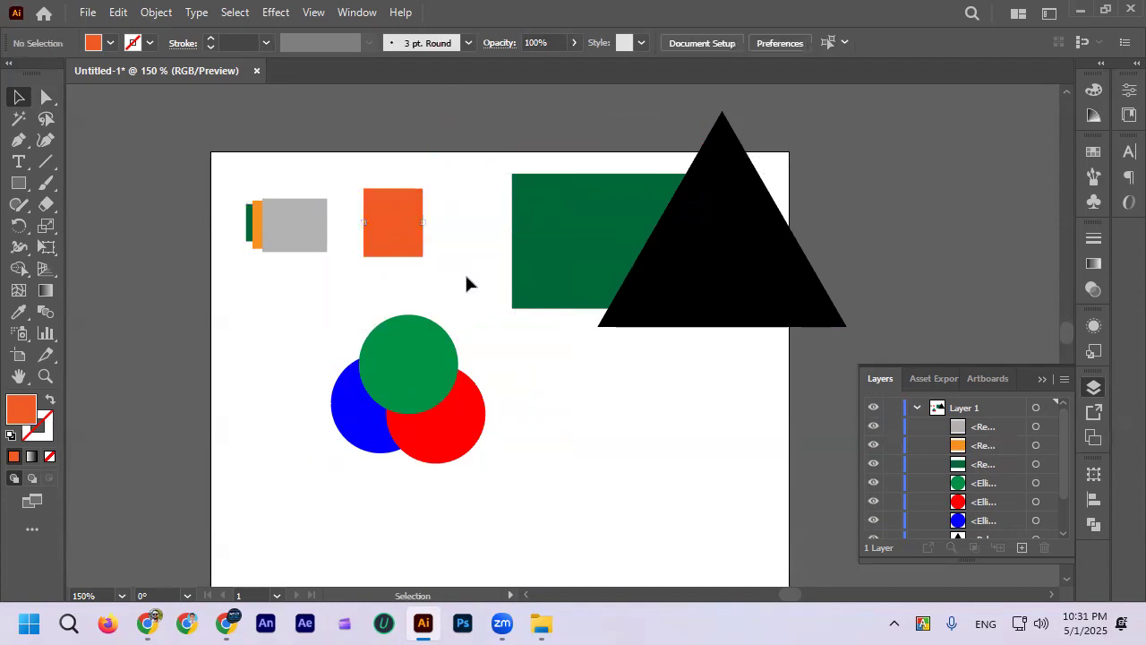
pyautogui.moveTo(703, 239); pyautogui.dragTo(729, 340)
pyautogui.press('Delete')
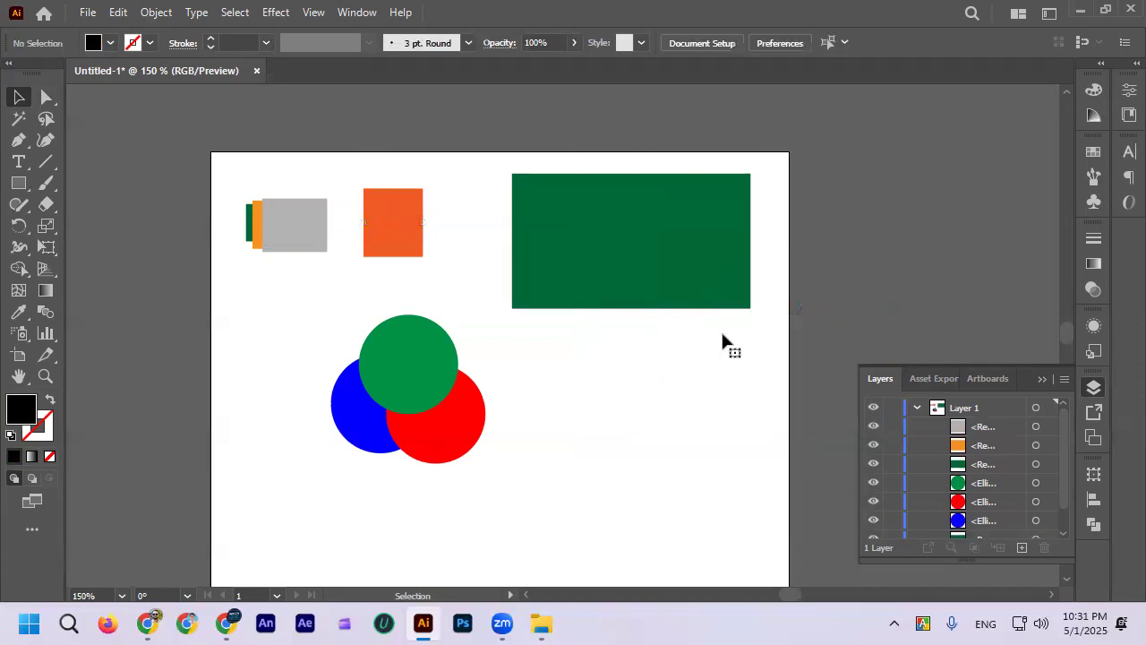
# Step: Move the red circle onto the large dark-green rectangle and send the circle to the back
pyautogui.moveTo(448, 429); pyautogui.dragTo(730, 405)
pyautogui.rightClick(640, 257)
pyautogui.moveTo(728, 511)
pyautogui.click(885, 572)
# Step: Separate the red circle and the large dark-green rectangle, and slide the rectangle back over the circle to cover it
pyautogui.moveTo(653, 251); pyautogui.dragTo(623, 202)
pyautogui.moveTo(687, 360); pyautogui.dragTo(674, 326)
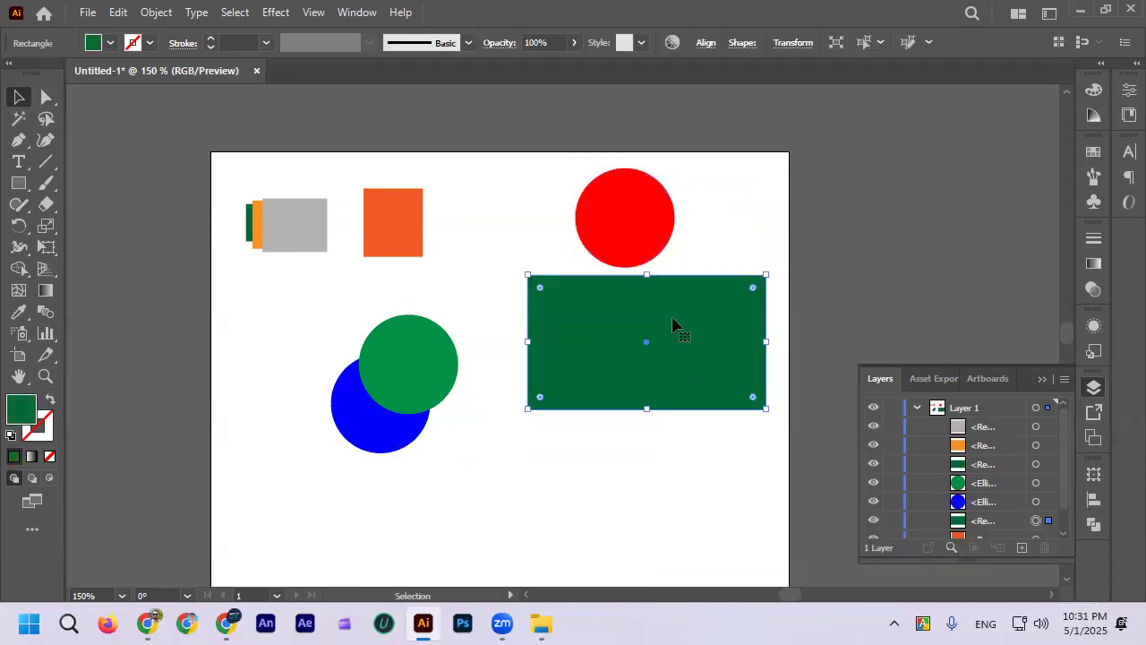
pyautogui.scroll(1, 647, 235)
pyautogui.moveTo(690, 370); pyautogui.dragTo(654, 185)
pyautogui.click(622, 218)
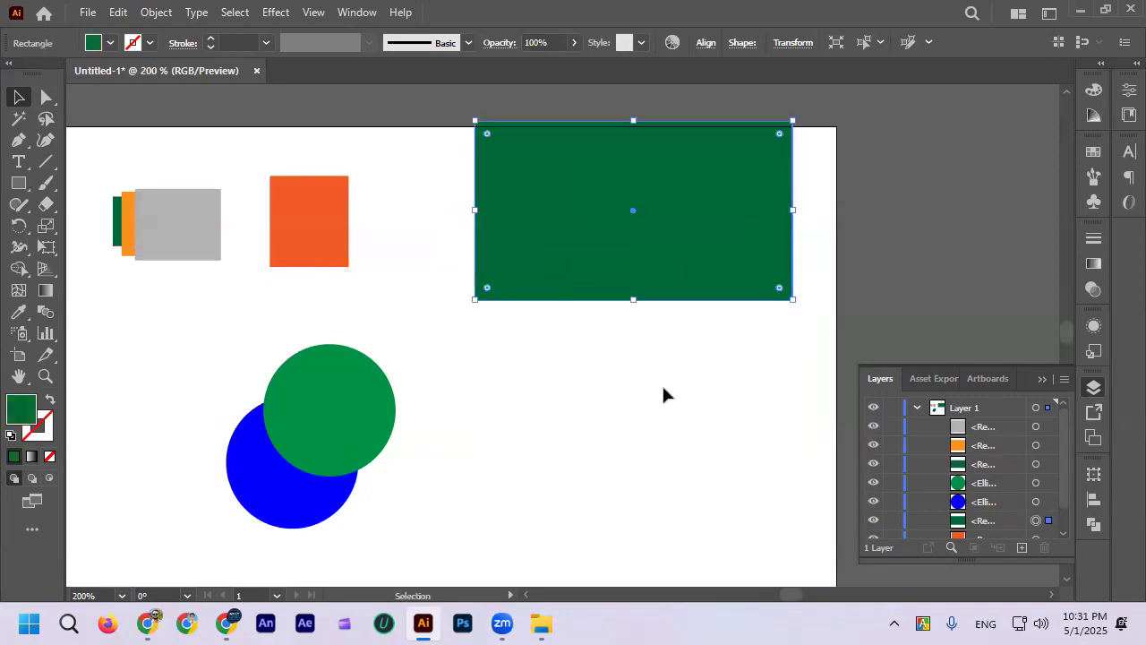
# Step: Move the large dark-green rectangle and the hidden red circle down together, and shift the rectangle slightly right on its own
pyautogui.click(663, 386)
pyautogui.moveTo(414, 153); pyautogui.dragTo(652, 254)
pyautogui.moveTo(661, 198); pyautogui.dragTo(678, 314)
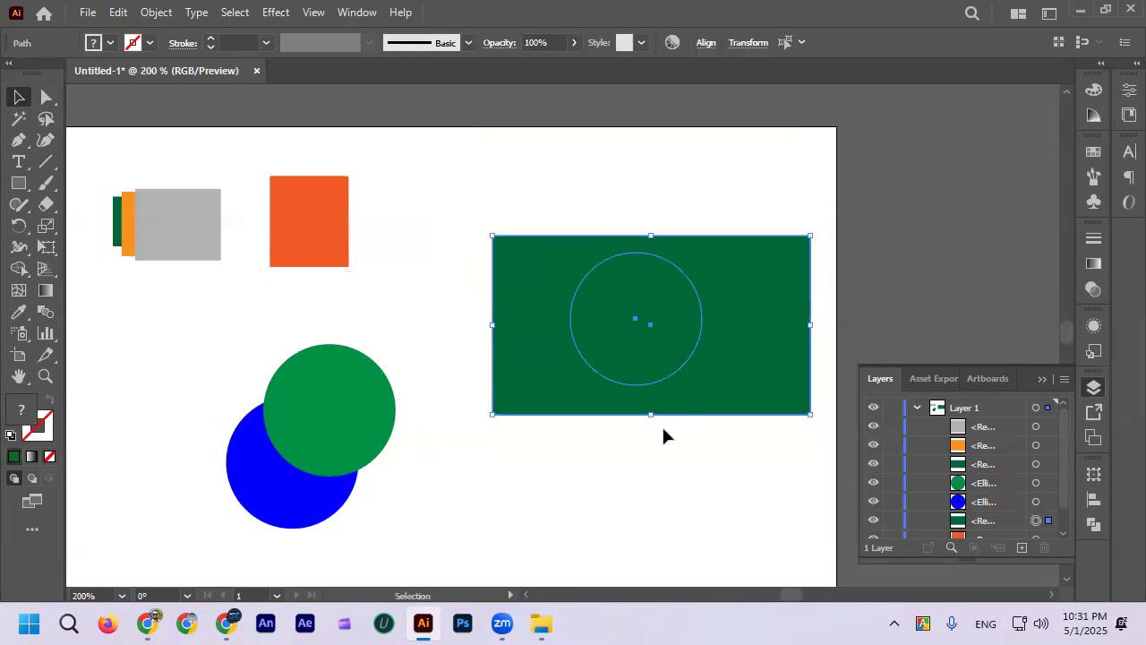
pyautogui.click(664, 437)
pyautogui.moveTo(707, 391); pyautogui.dragTo(719, 412)
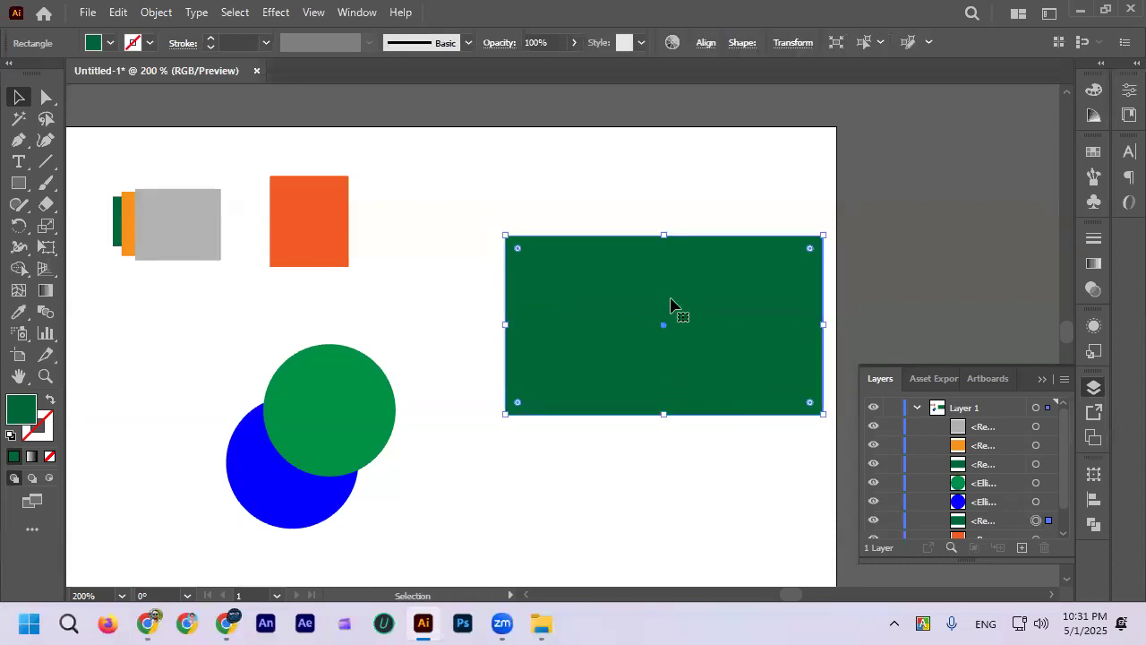
pyautogui.click(642, 190)
pyautogui.click(678, 298)
pyautogui.click(637, 151)
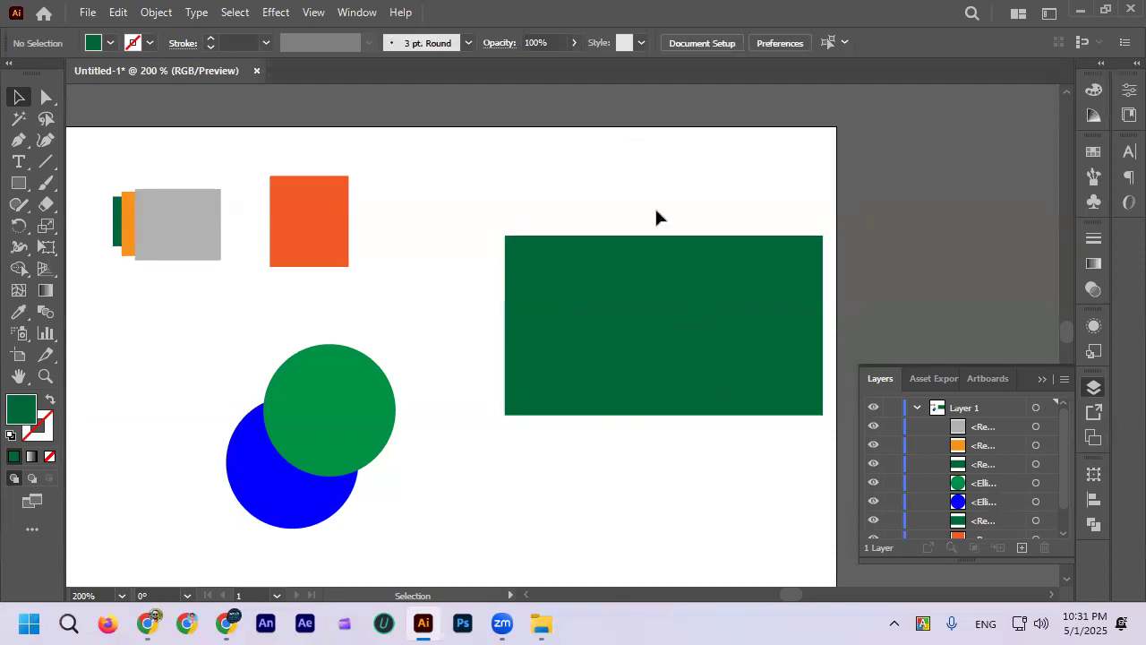
# Step: Send the large dark-green rectangle to the back, and position the red circle near its centre
pyautogui.click(686, 280)
pyautogui.rightClick(686, 279)
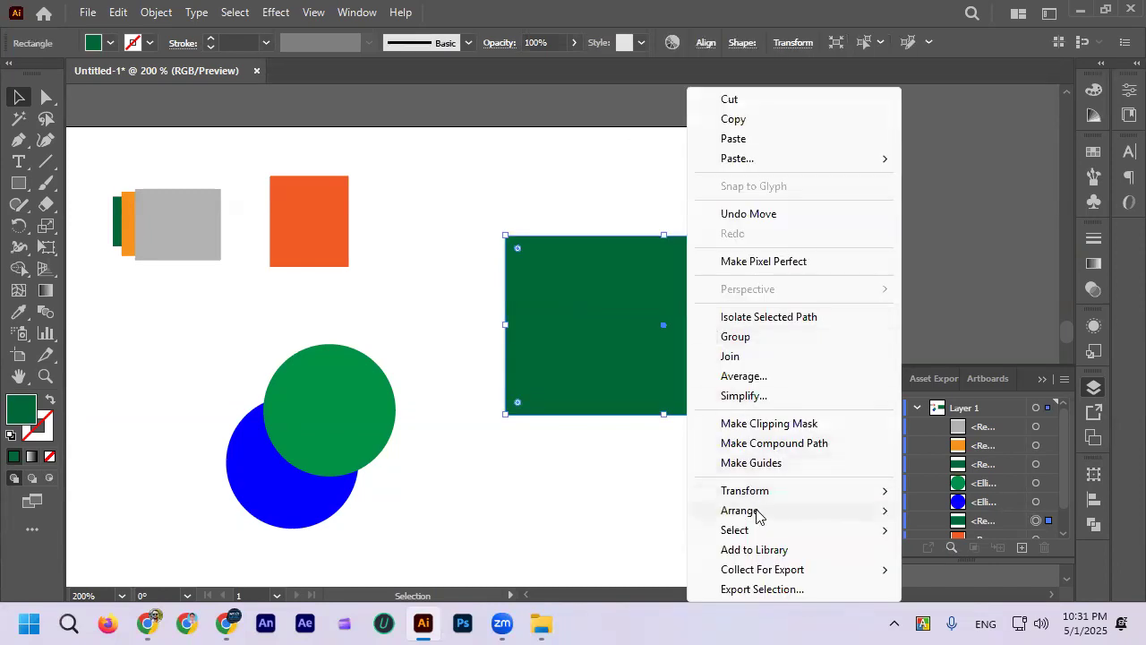
pyautogui.moveTo(757, 511)
pyautogui.click(939, 570)
pyautogui.scroll(-1, 693, 359)
pyautogui.moveTo(633, 277); pyautogui.dragTo(654, 285)
pyautogui.click(634, 361)
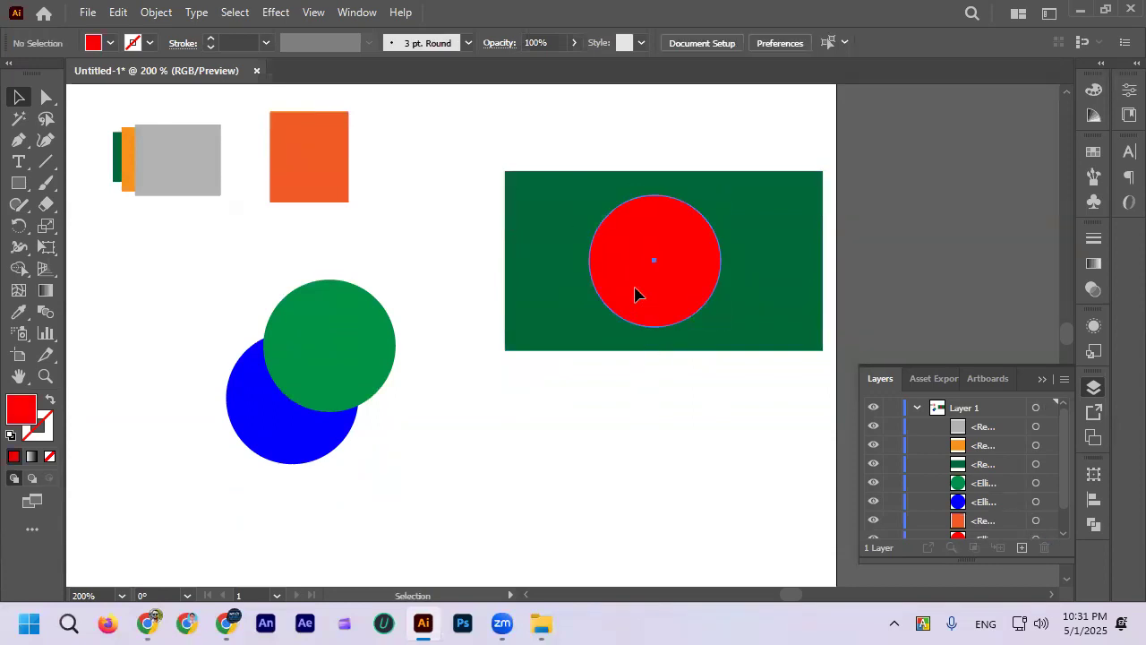
# Step: Select all the shapes on the artboard and delete them
pyautogui.scroll(-1, 645, 410)
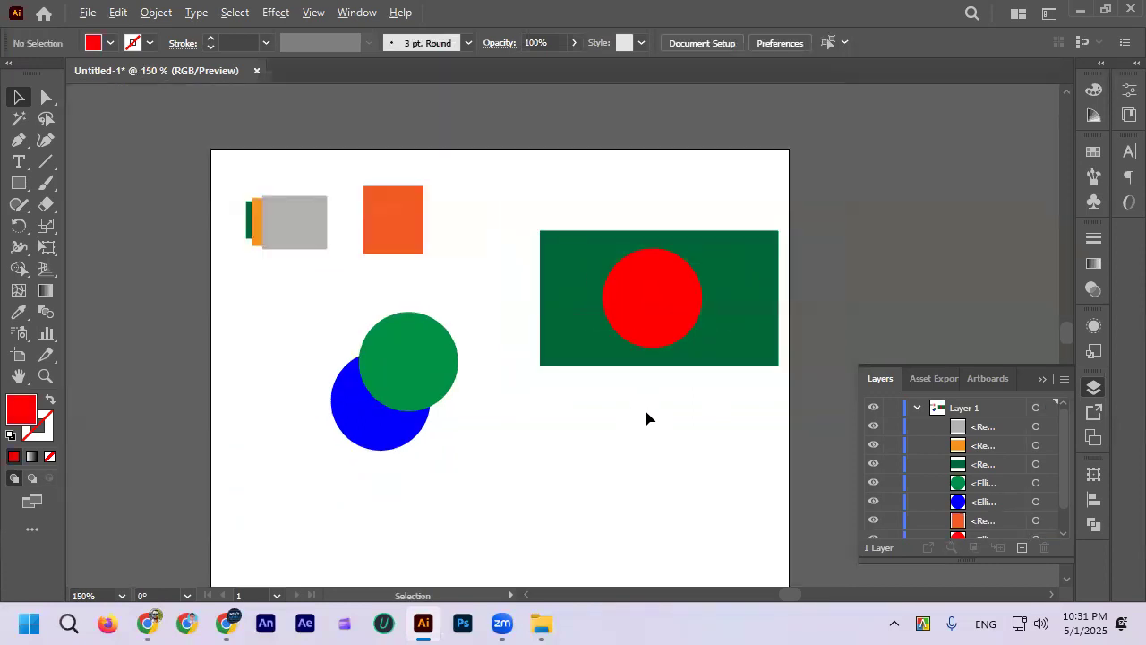
pyautogui.hotkey('ctrl', 'a')
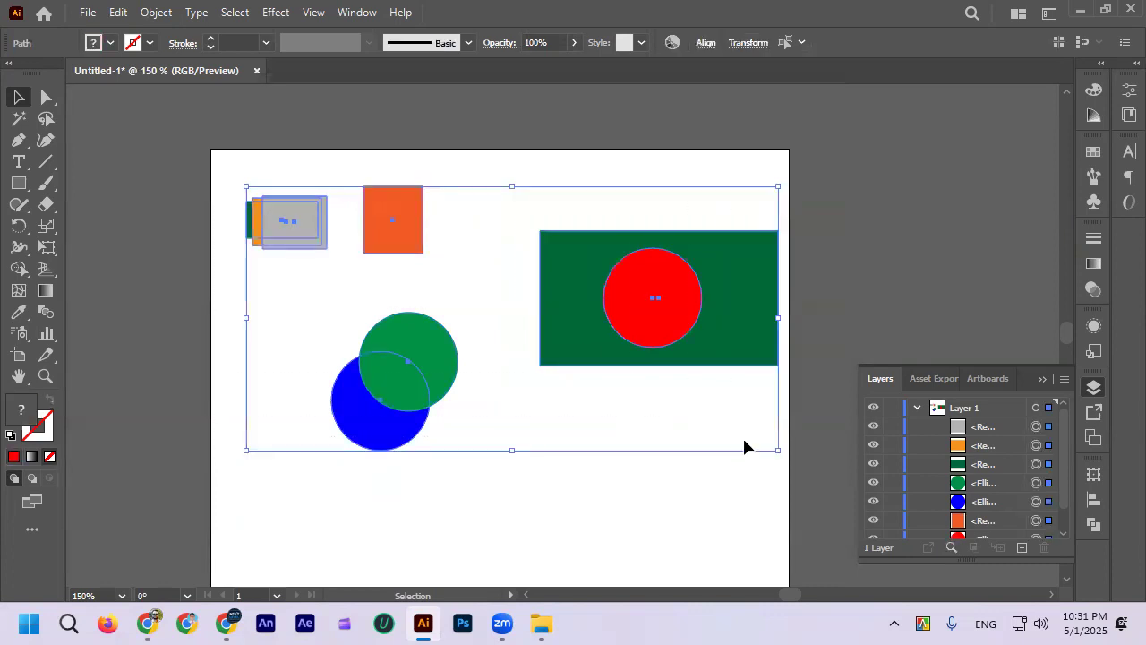
pyautogui.press('Delete')
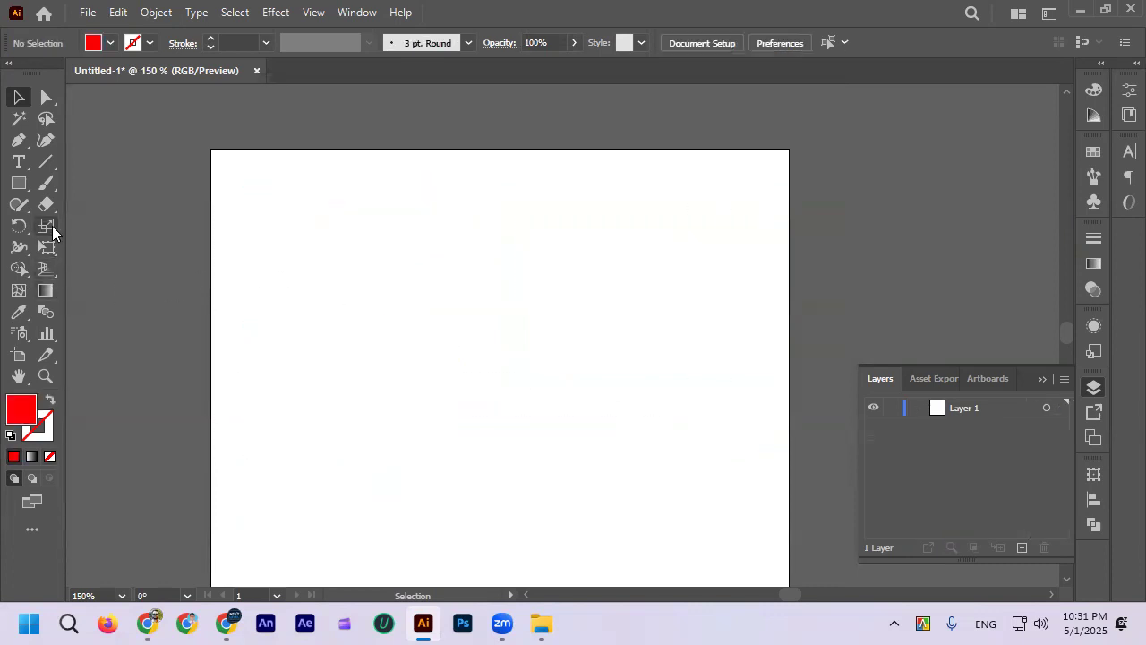
pyautogui.click(18, 185)
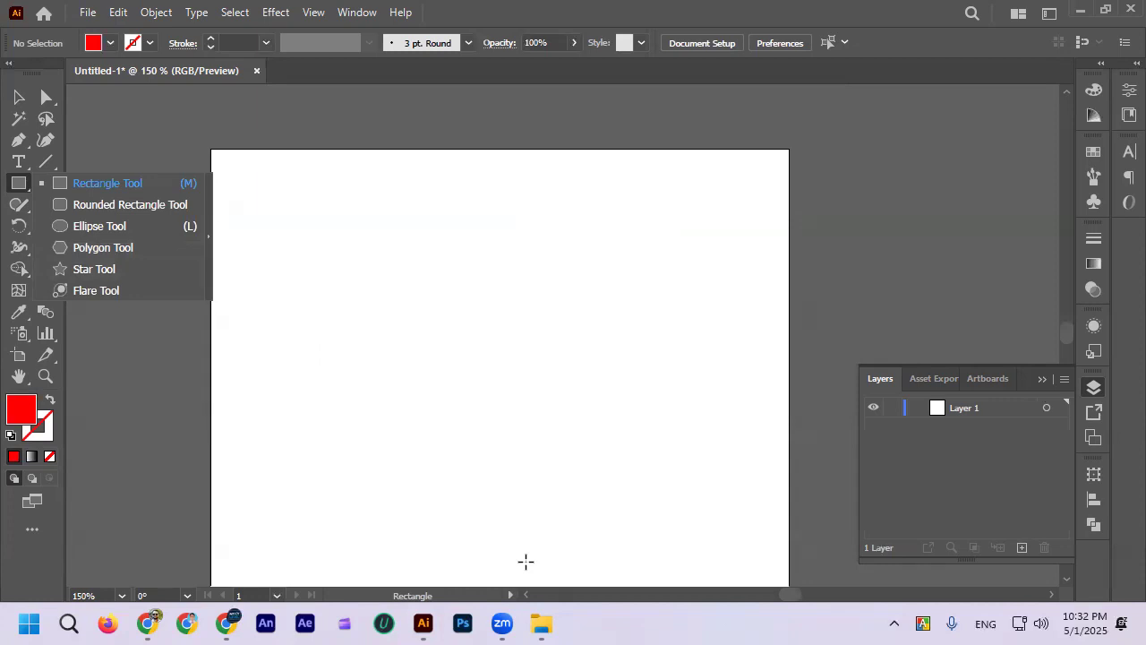
pyautogui.click(389, 508)
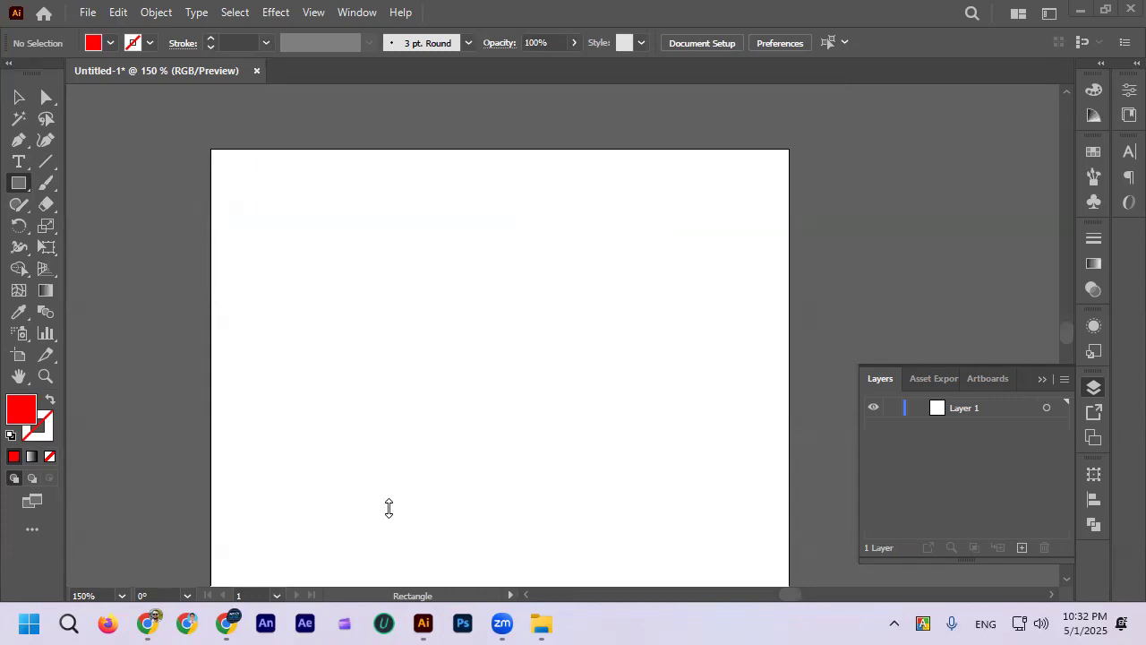
pyautogui.scroll(-4, 610, 273)
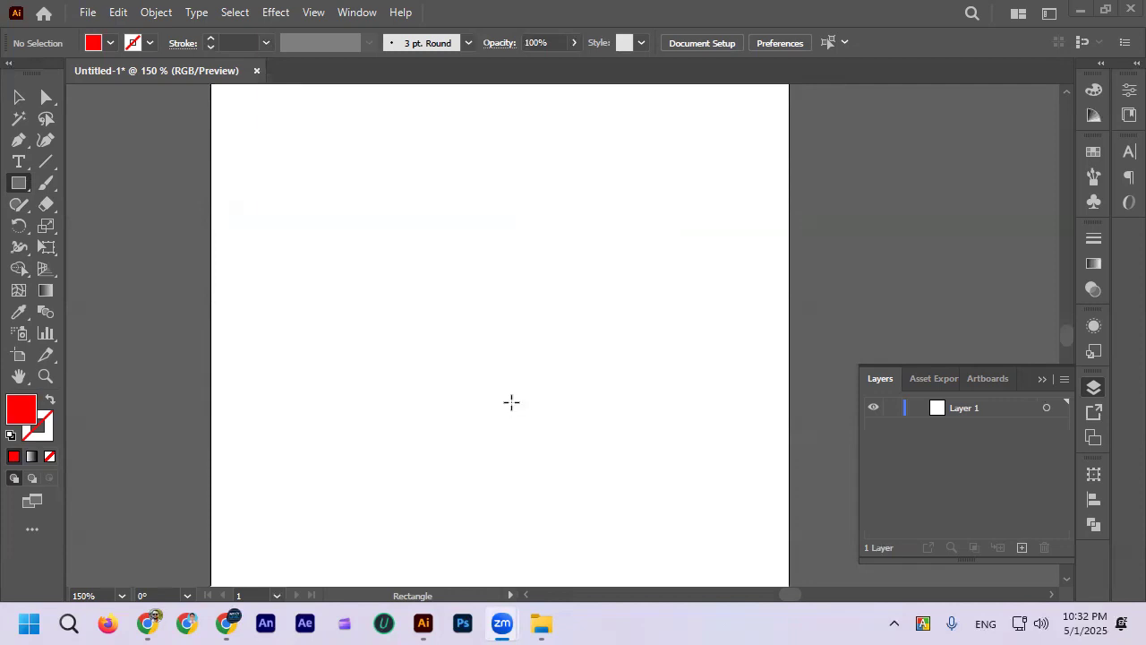
pyautogui.scroll(-1, 511, 402)
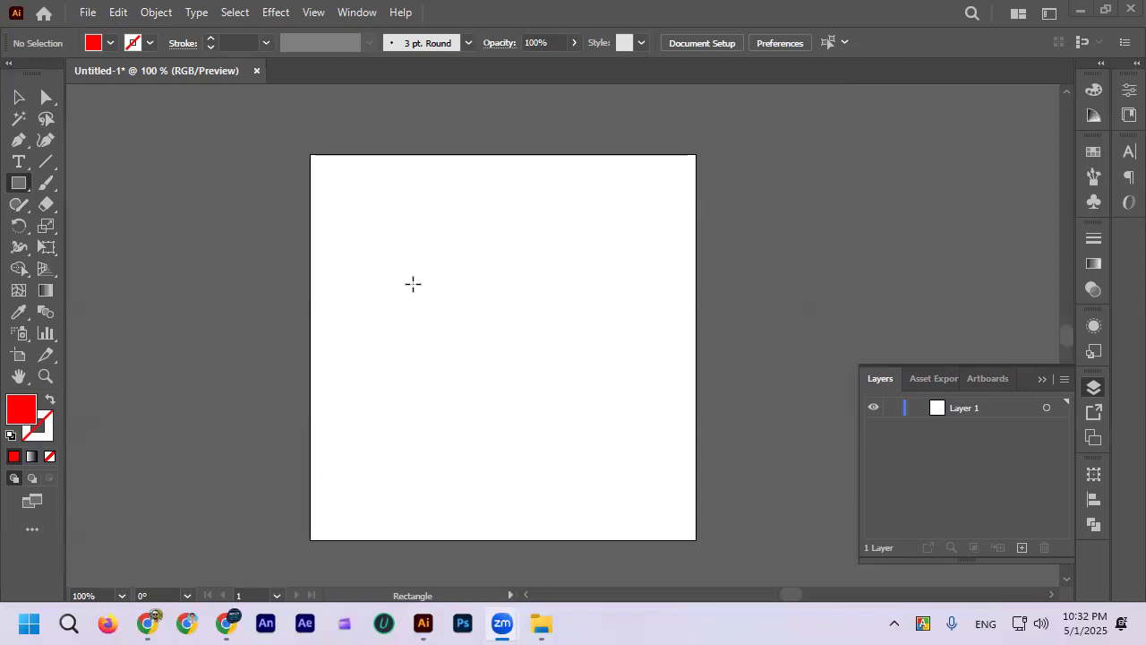
# Step: Try drawing a polygon on the artboard with the Polygon tool, and undo it
pyautogui.rightClick(17, 183)
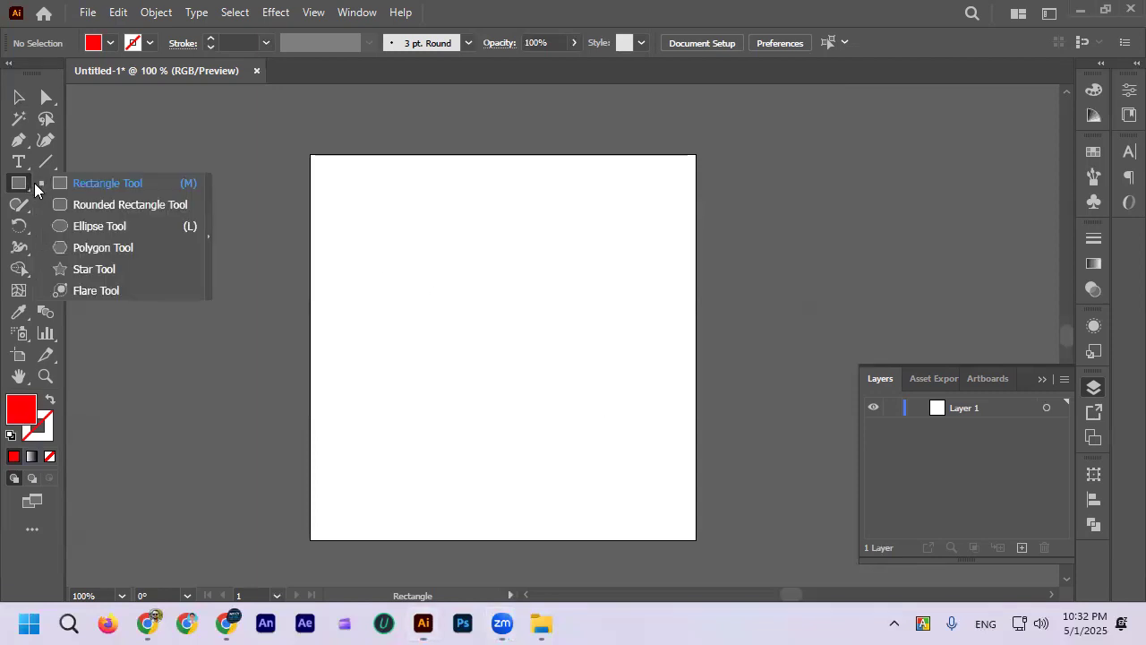
pyautogui.click(125, 248)
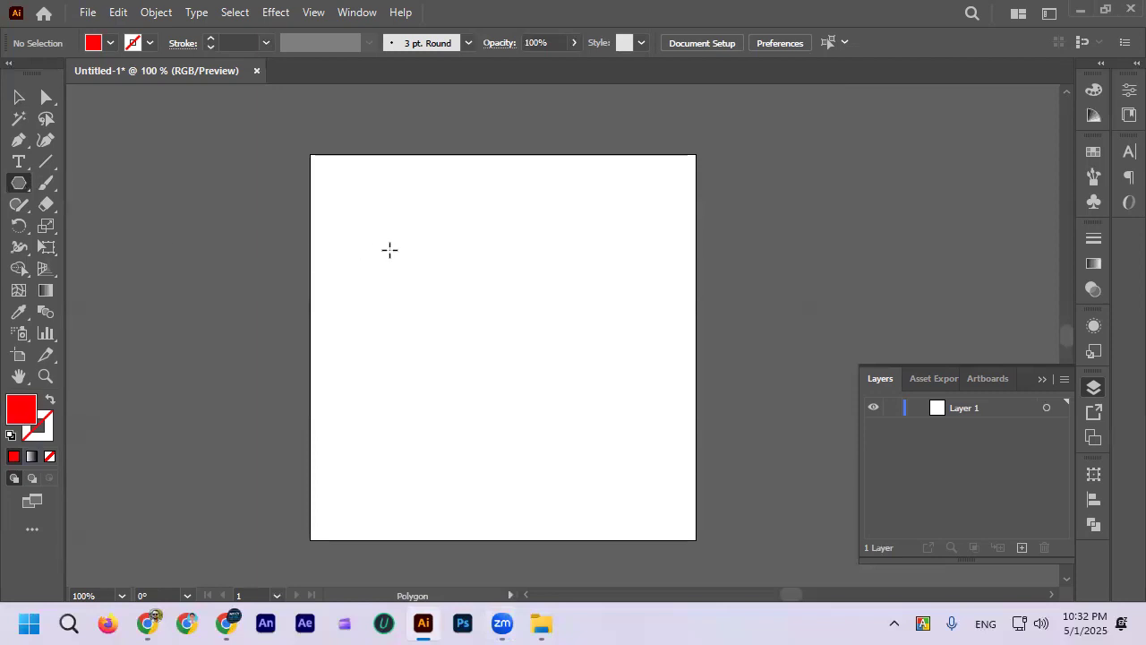
pyautogui.moveTo(386, 242); pyautogui.dragTo(451, 290)
pyautogui.hotkey('ctrl', 'z')
# Step: Draw a red polygon on the empty artboard, adding and removing sides to vary its shape
pyautogui.click(19, 183)
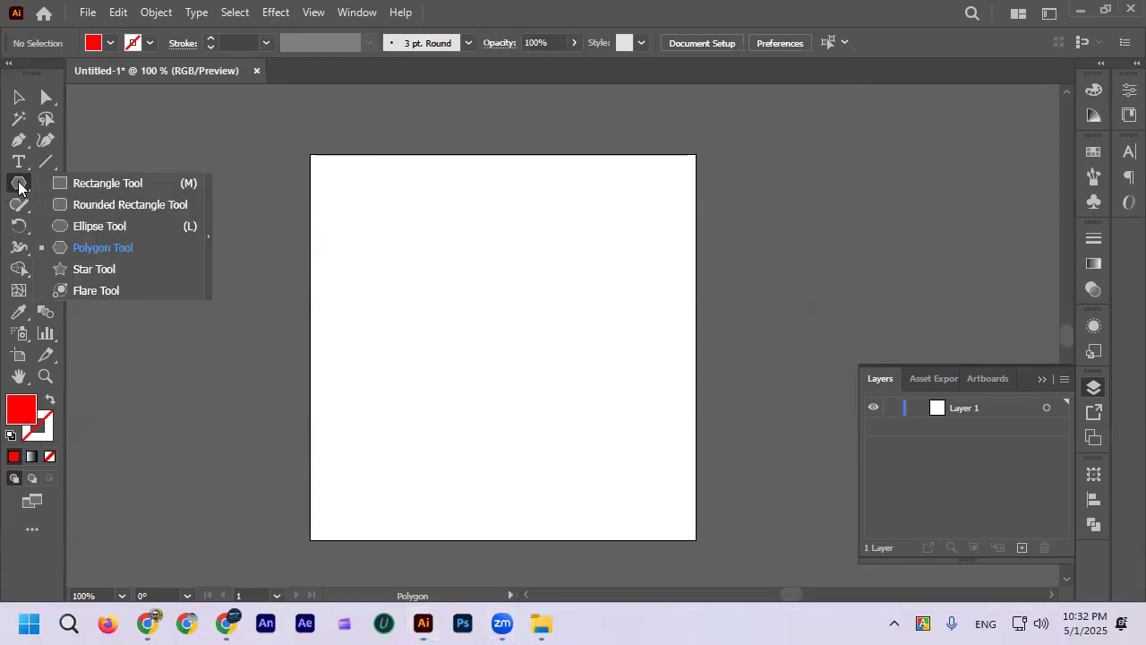
pyautogui.click(107, 242)
pyautogui.moveTo(415, 240); pyautogui.dragTo(473, 288)
pyautogui.press('Up')
pyautogui.press('Up')
pyautogui.press('Up')
pyautogui.press('Up')
pyautogui.press('Down')
pyautogui.press('Down')
pyautogui.press('Up')
# Step: Delete the red polygon from the artboard
pyautogui.click(19, 97)
pyautogui.click(179, 318)
pyautogui.click(395, 266)
pyautogui.press('Delete')
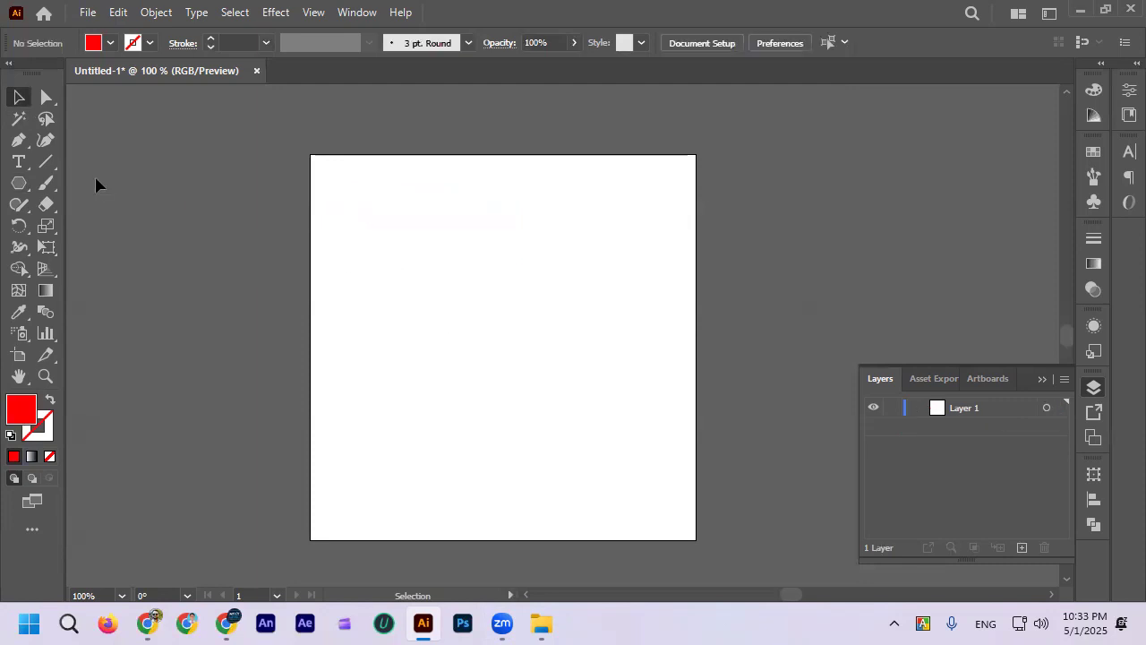
# Step: Draw a red hexagon over the artboard's upper-left corner, and move it fully inside the artboard
pyautogui.click(19, 182)
pyautogui.moveTo(361, 233); pyautogui.dragTo(445, 302)
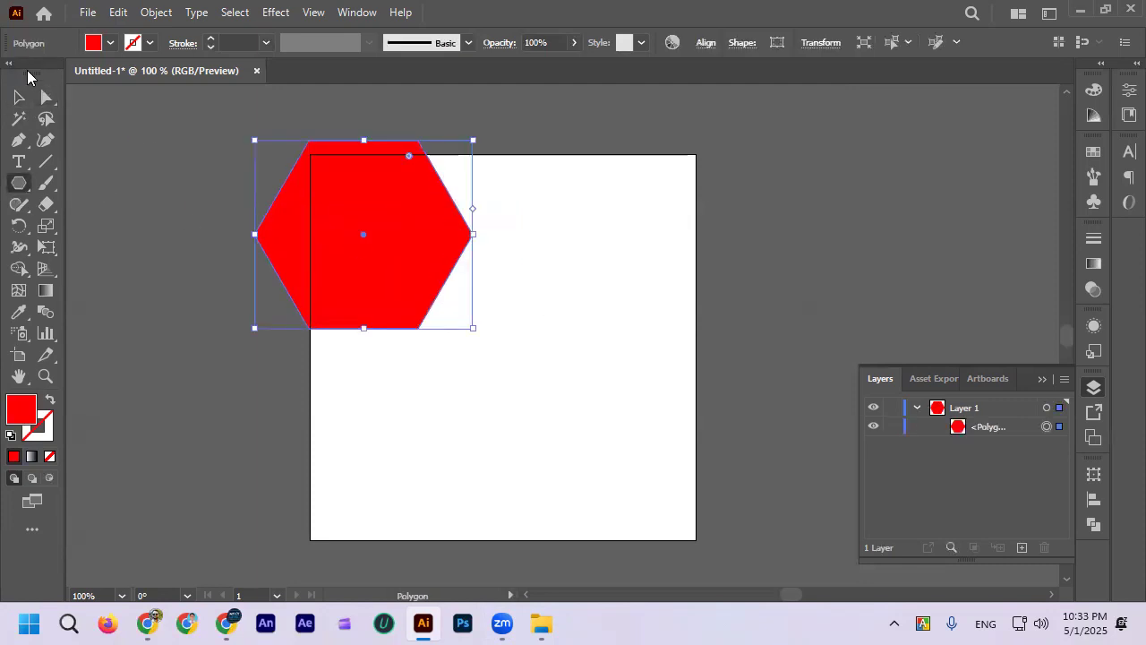
pyautogui.click(19, 97)
pyautogui.moveTo(314, 248); pyautogui.dragTo(427, 317)
pyautogui.click(290, 335)
pyautogui.click(521, 296)
pyautogui.scroll(-2, 525, 297)
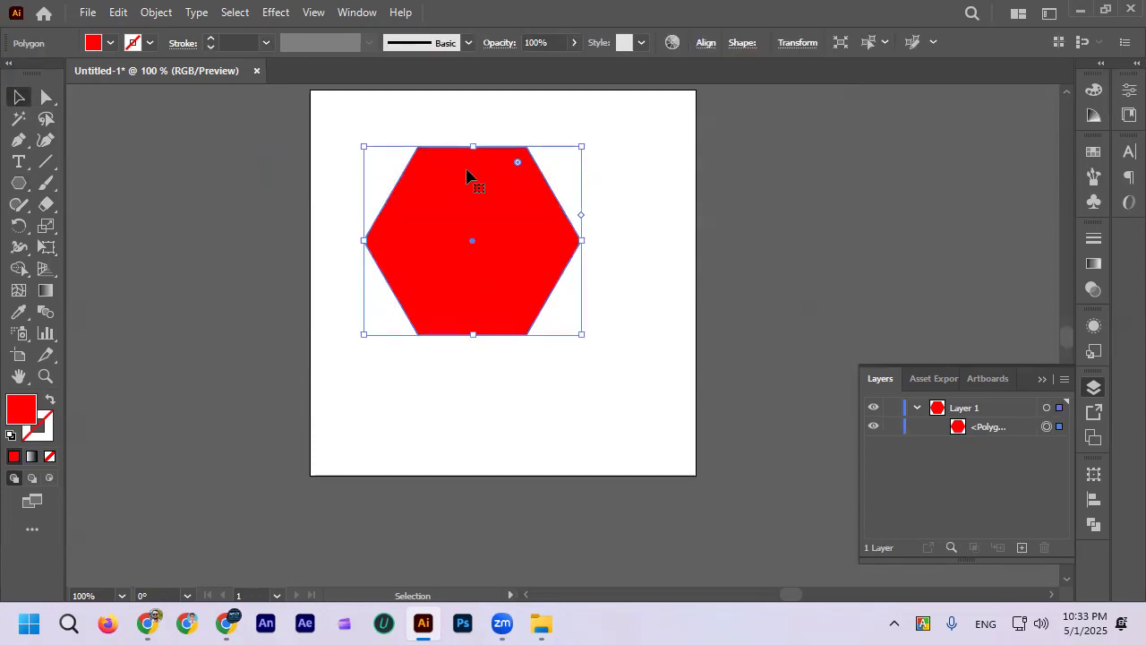
pyautogui.moveTo(491, 224); pyautogui.dragTo(487, 236)
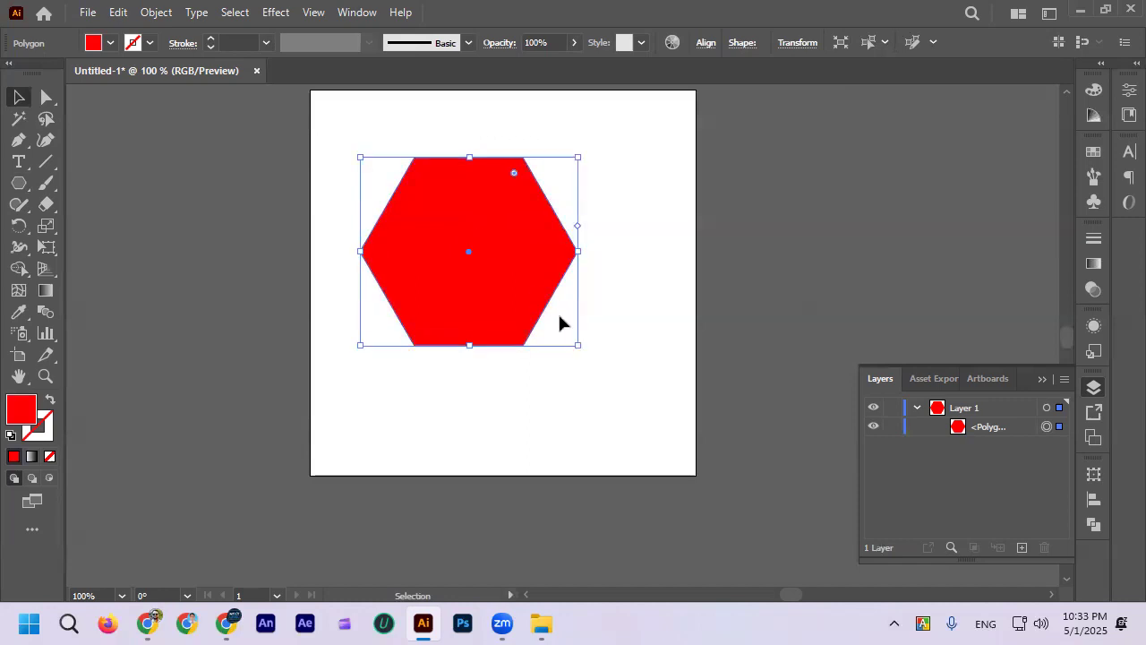
# Step: Delete the red hexagon so the artboard is empty
pyautogui.click(647, 322)
pyautogui.click(519, 267)
pyautogui.press('Delete')
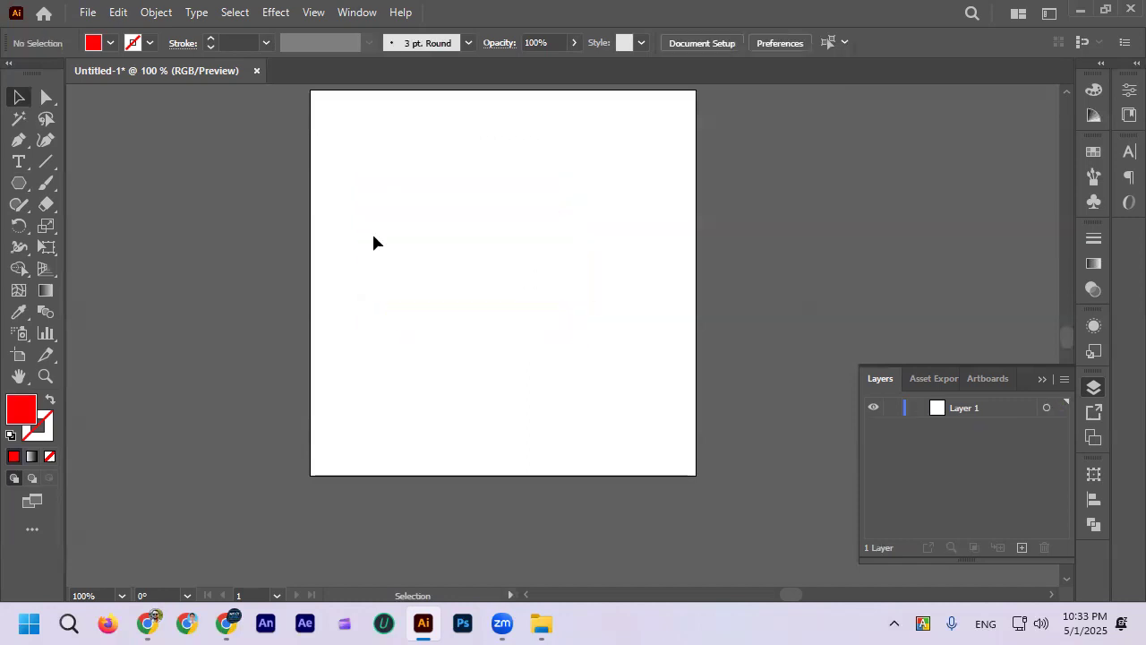
# Step: Draw a new red hexagon with the Polygon tool, and move it inside the upper part of the artboard
pyautogui.click(19, 183)
pyautogui.scroll(2, 472, 304)
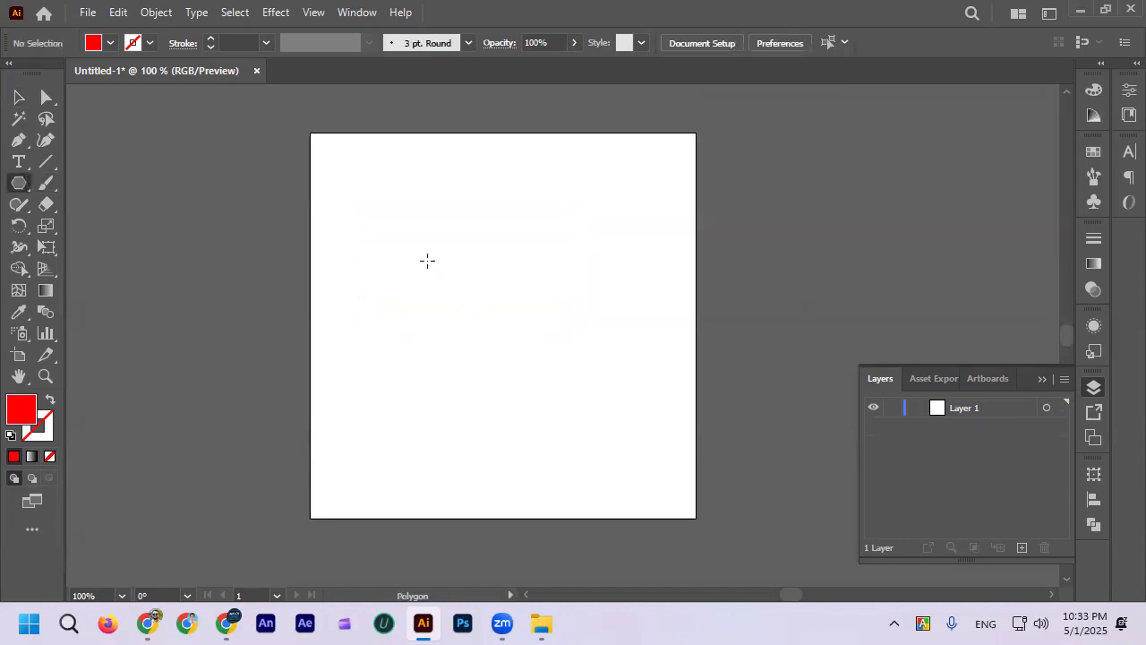
pyautogui.moveTo(412, 218)
pyautogui.mouseDown()
pyautogui.moveTo(525, 269)
pyautogui.moveTo(553, 259)
pyautogui.moveTo(562, 205)
pyautogui.moveTo(532, 153)
pyautogui.moveTo(553, 254)
pyautogui.moveTo(395, 179)
pyautogui.moveTo(524, 285)
pyautogui.moveTo(463, 340)
pyautogui.moveTo(527, 304)
pyautogui.moveTo(496, 335)
pyautogui.moveTo(564, 317)
pyautogui.moveTo(502, 264)
pyautogui.mouseUp()
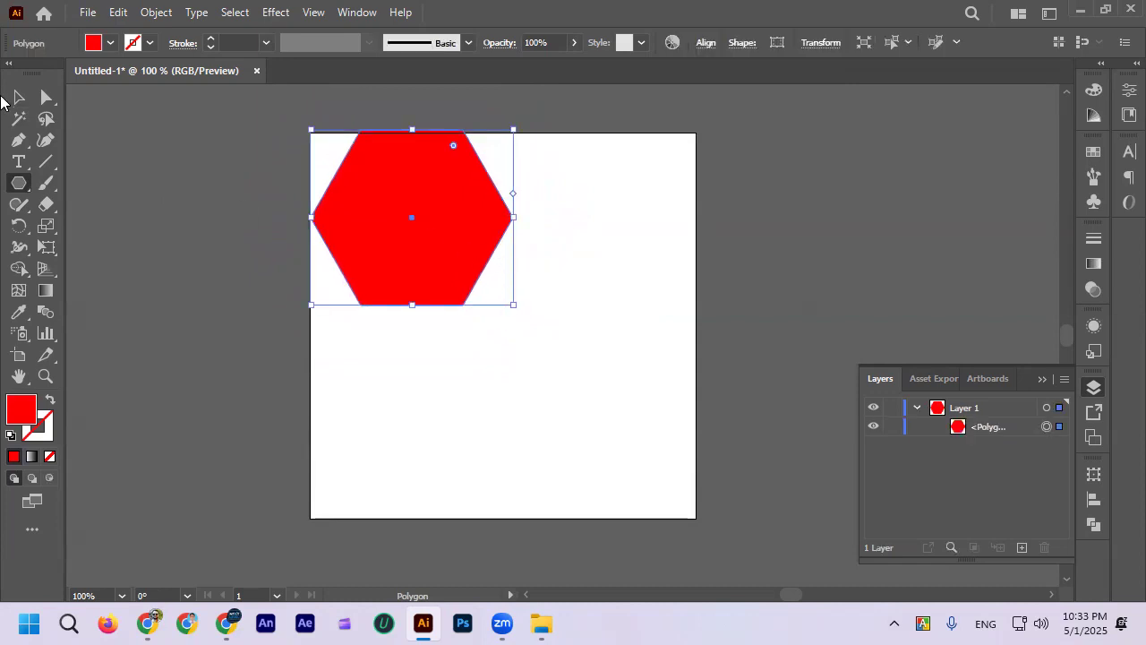
pyautogui.click(19, 97)
pyautogui.moveTo(366, 192); pyautogui.dragTo(414, 246)
pyautogui.scroll(-1, 607, 270)
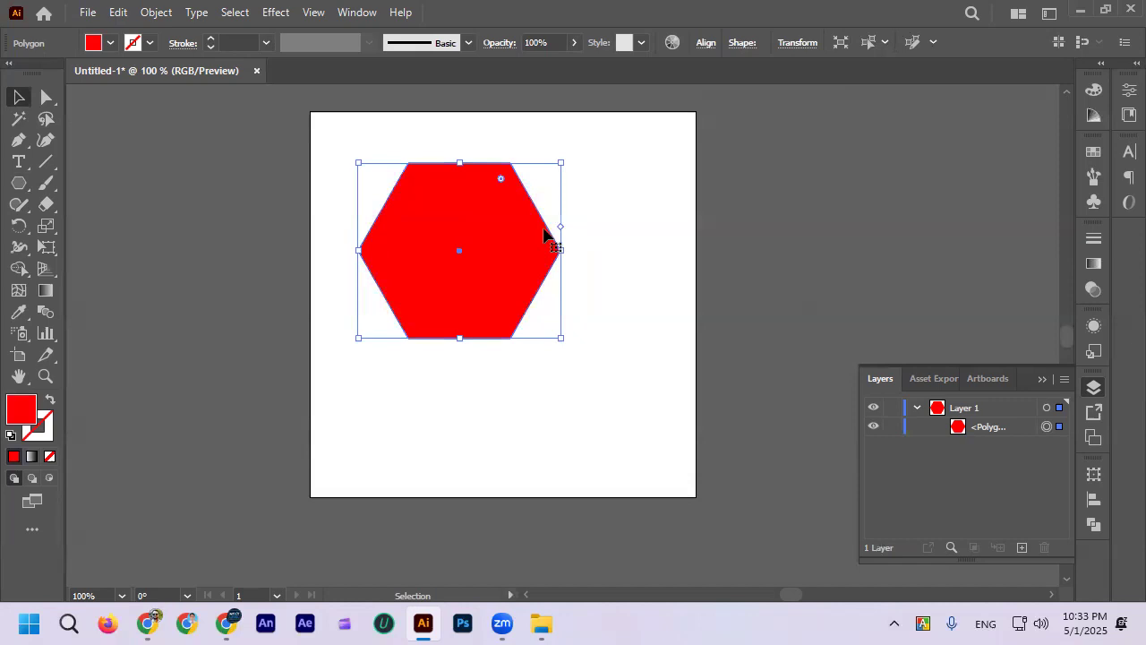
# Step: Clear the red hexagon and a smaller trial hexagon drawn in its place from the artboard
pyautogui.press('Delete')
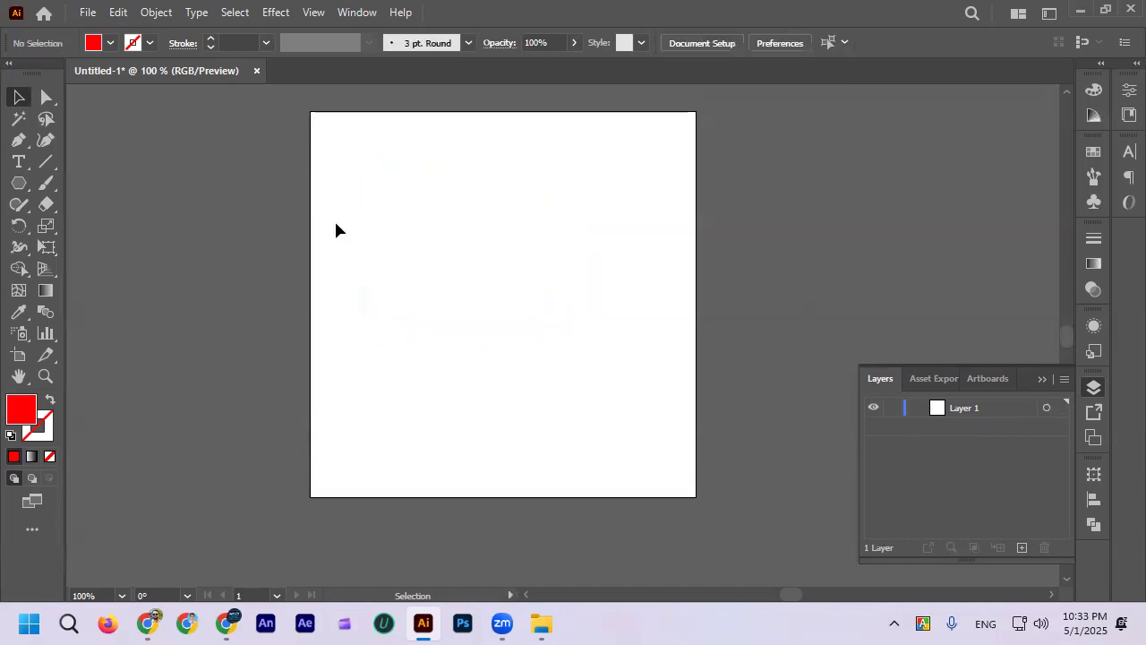
pyautogui.click(19, 183)
pyautogui.moveTo(407, 220); pyautogui.dragTo(443, 256)
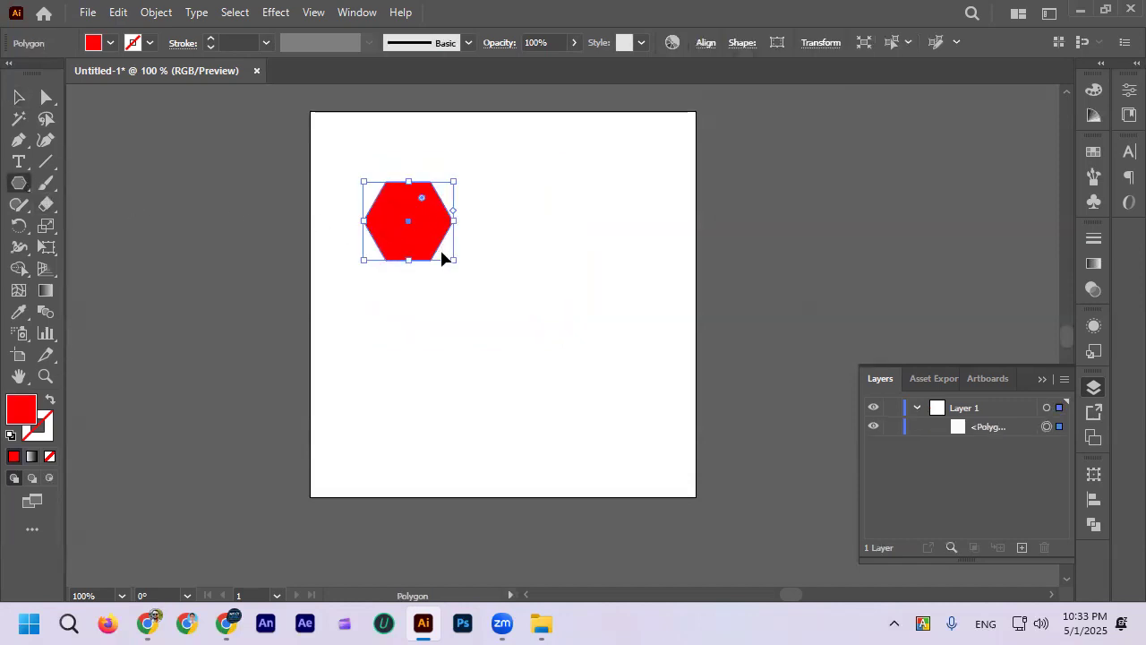
pyautogui.press('Delete')
# Step: Draw a tilted red hexagon, repeatedly raising and lowering its side count while drawing, and move it to the artboard's upper middle
pyautogui.moveTo(421, 202); pyautogui.dragTo(475, 278)
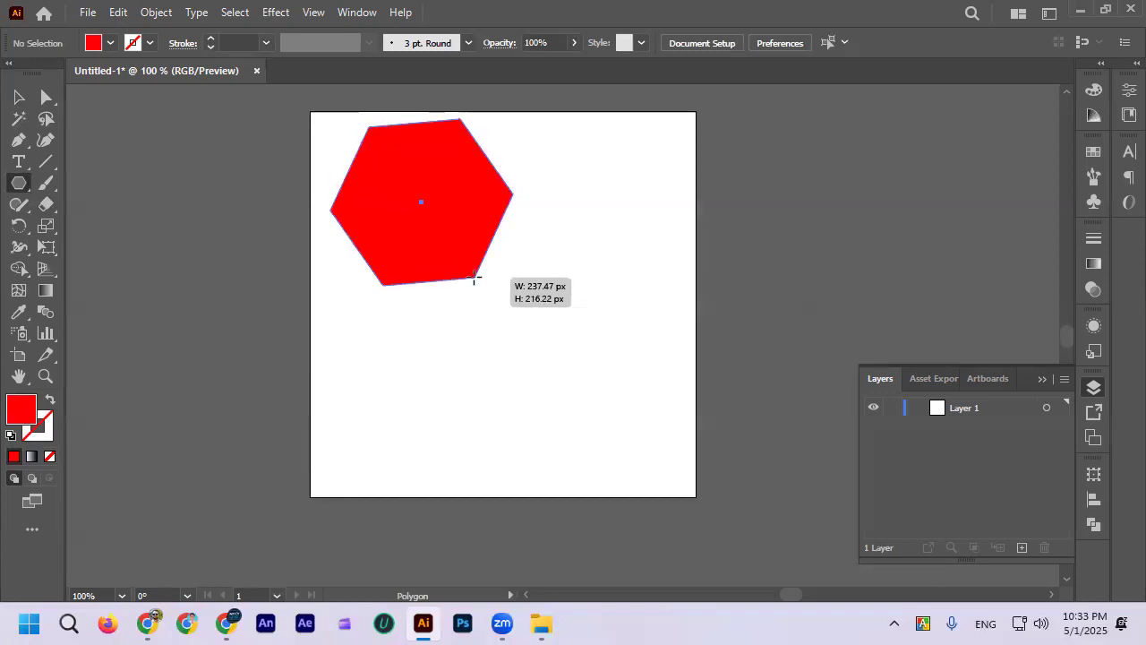
pyautogui.moveTo(476, 277); pyautogui.dragTo(499, 266)
pyautogui.press('Up')
pyautogui.press('Up')
pyautogui.press('Up')
pyautogui.press('Up')
pyautogui.press('Up')
pyautogui.press('Up')
pyautogui.press('Up')
pyautogui.press('Up')
pyautogui.press('Up')
pyautogui.press('Up')
pyautogui.press('Up')
pyautogui.press('Down')
pyautogui.press('Down')
pyautogui.press('Down')
pyautogui.press('Down')
pyautogui.press('Down')
pyautogui.press('Down')
pyautogui.press('Down')
pyautogui.press('Down')
pyautogui.press('Down')
pyautogui.press('Down')
pyautogui.press('Down')
pyautogui.press('Down')
pyautogui.press('Down')
pyautogui.press('Down')
pyautogui.press('Up')
pyautogui.press('Up')
pyautogui.press('Up')
pyautogui.press('Up')
pyautogui.press('Up')
pyautogui.press('Up')
pyautogui.press('Up')
pyautogui.press('Up')
pyautogui.press('Up')
pyautogui.press('Up')
pyautogui.press('Up')
pyautogui.press('Down')
pyautogui.press('Down')
pyautogui.press('Down')
pyautogui.press('Down')
pyautogui.press('Down')
pyautogui.press('Down')
pyautogui.press('Down')
pyautogui.press('Down')
pyautogui.press('Down')
pyautogui.press('Down')
pyautogui.press('Down')
pyautogui.press('Up')
pyautogui.press('Up')
pyautogui.press('Up')
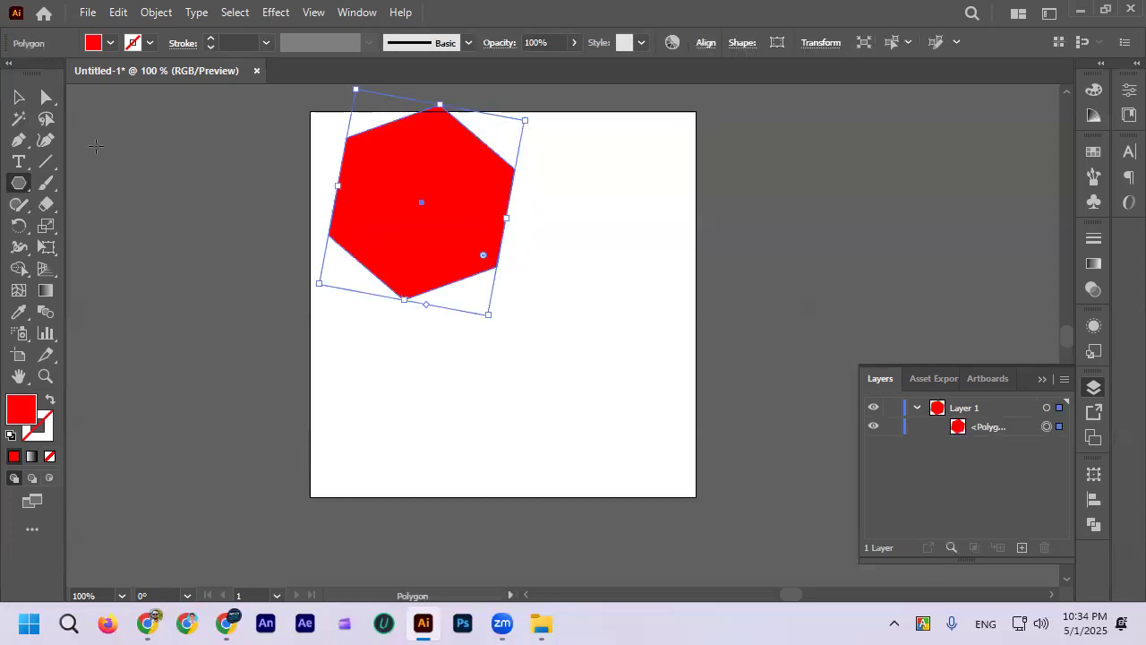
pyautogui.click(20, 97)
pyautogui.moveTo(340, 206); pyautogui.dragTo(403, 241)
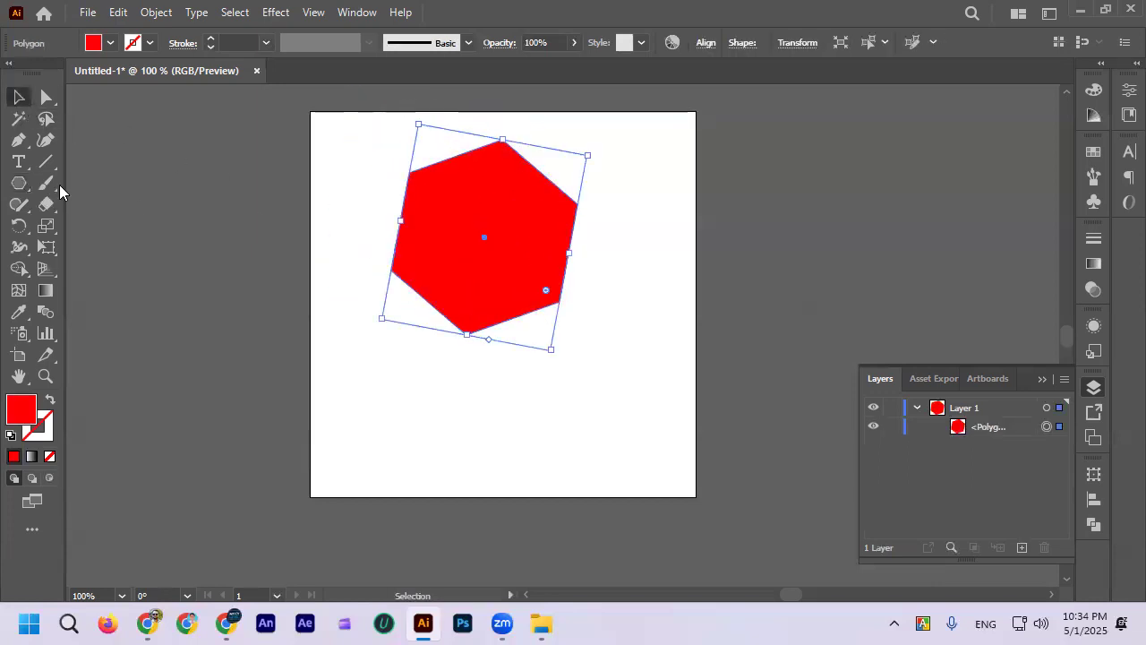
# Step: Draw a red rectangle below the hexagon, and undo the extra smaller rectangle drawn over its upper edge
pyautogui.moveTo(20, 184); pyautogui.dragTo(89, 184)
pyautogui.moveTo(407, 372); pyautogui.dragTo(557, 472)
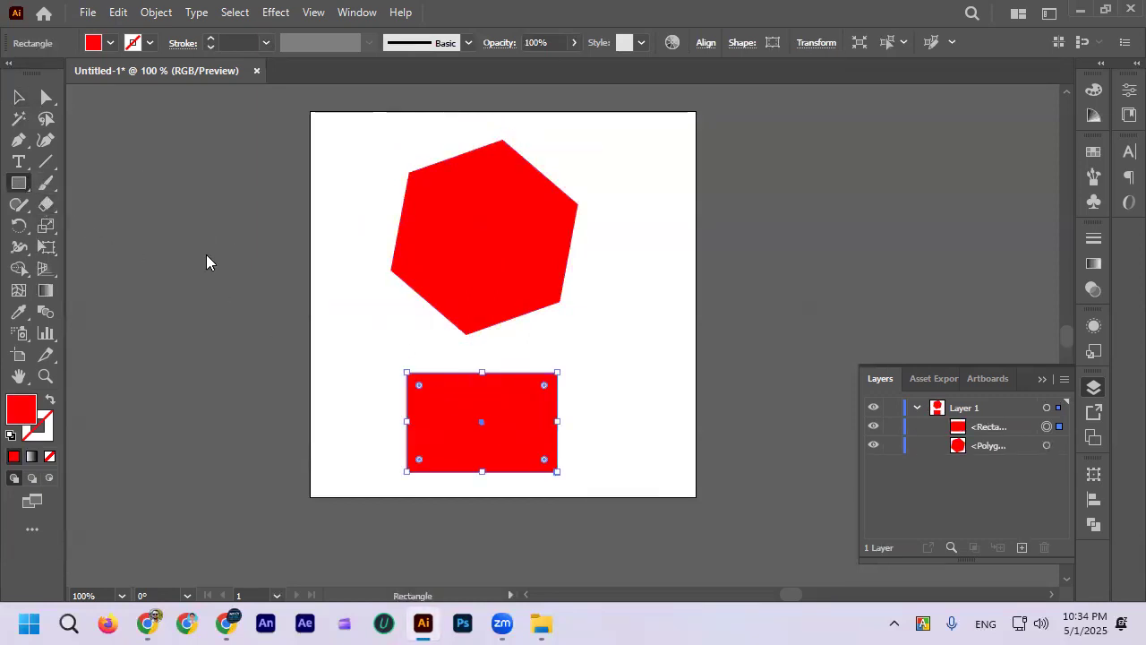
pyautogui.scroll(-2, 383, 300)
pyautogui.moveTo(392, 281); pyautogui.dragTo(479, 332)
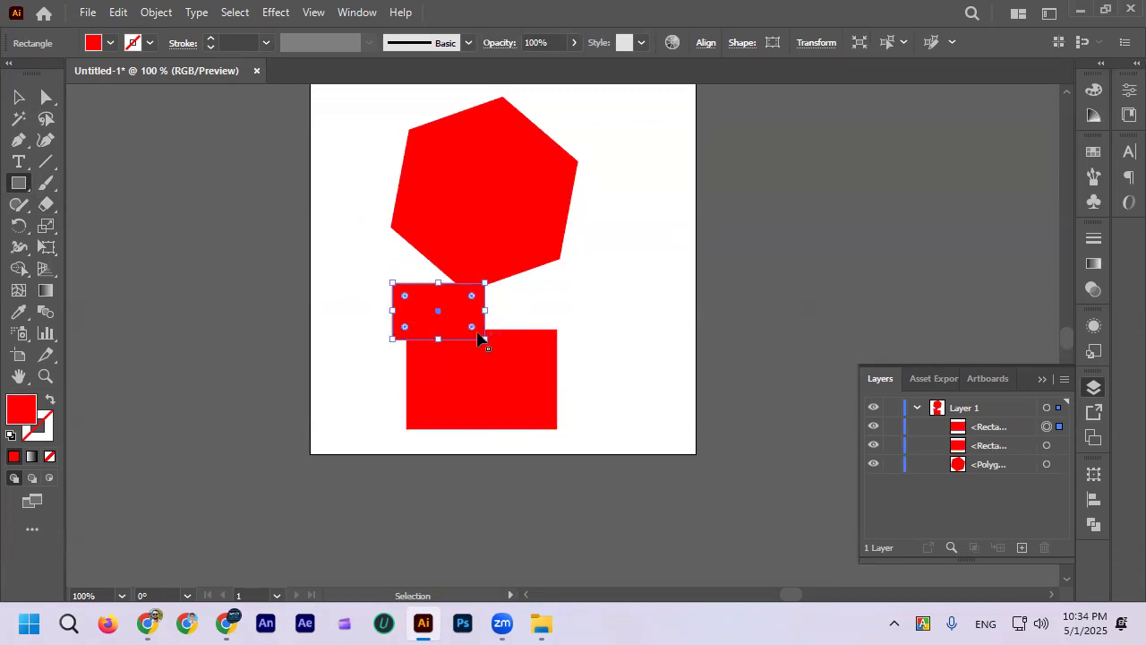
pyautogui.hotkey('ctrl', 'z')
# Step: Draw a red triangle by reducing the polygon to three sides, and move it onto the rectangle
pyautogui.moveTo(19, 184); pyautogui.dragTo(105, 256)
pyautogui.moveTo(343, 265); pyautogui.dragTo(412, 313)
pyautogui.press('Down')
pyautogui.press('Down')
pyautogui.press('Down')
pyautogui.click(15, 101)
pyautogui.moveTo(302, 276); pyautogui.dragTo(397, 312)
# Step: Move the hexagon off the artboard's left edge, and widen the triangle so it overhangs the rectangle like a roof
pyautogui.moveTo(457, 240); pyautogui.dragTo(234, 215)
pyautogui.click(405, 281)
pyautogui.click(430, 289)
pyautogui.moveTo(510, 283); pyautogui.dragTo(596, 285)
pyautogui.click(18, 183)
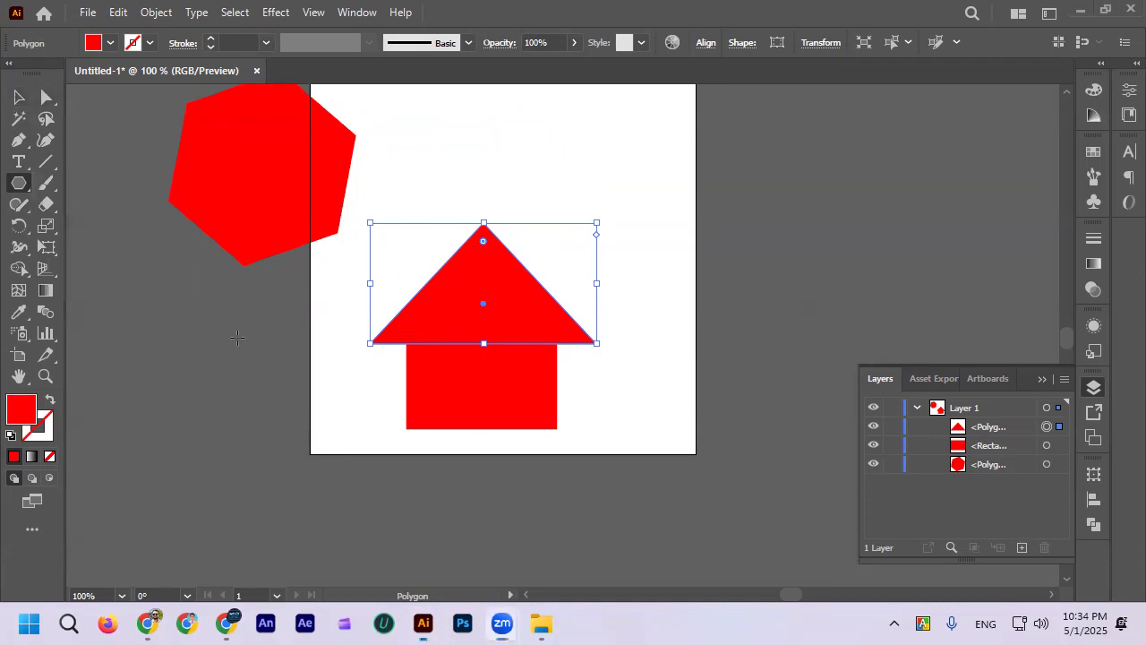
pyautogui.click(439, 277)
pyautogui.click(609, 349)
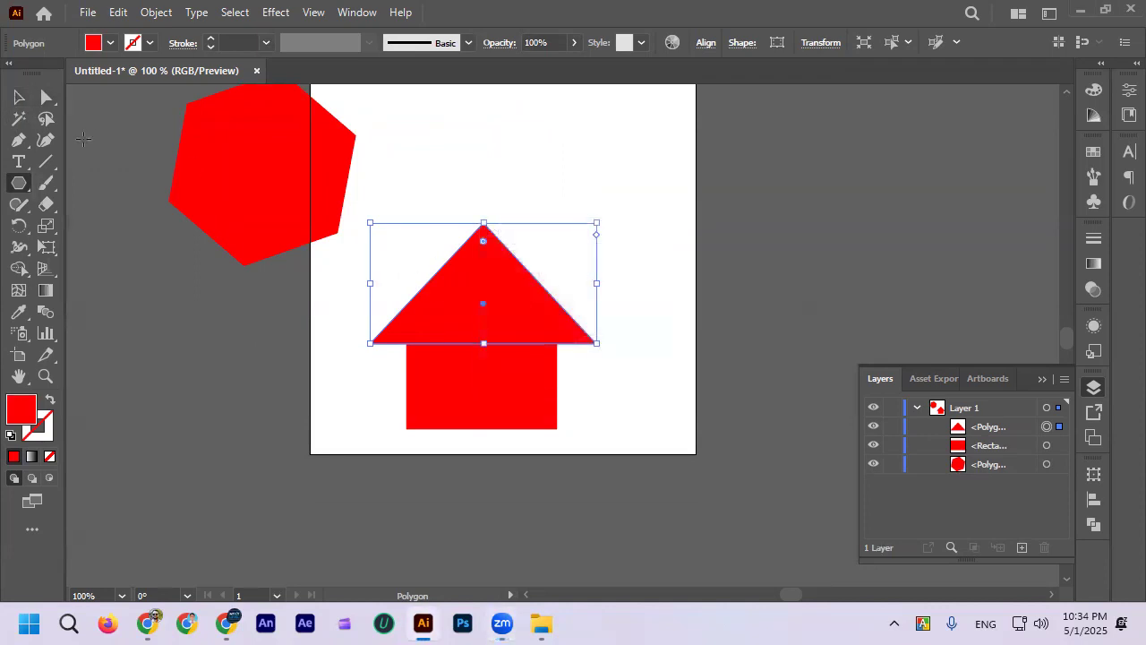
# Step: Delete the hexagon, the triangle and the rectangle together
pyautogui.click(18, 97)
pyautogui.click(148, 159)
pyautogui.moveTo(507, 380); pyautogui.dragTo(507, 379)
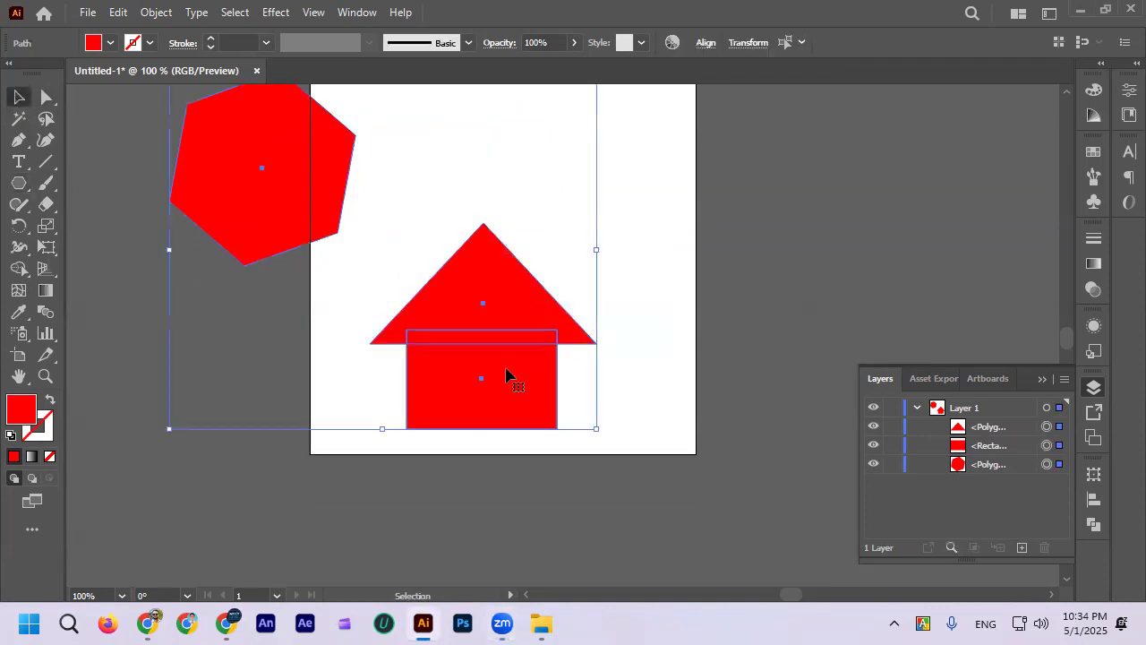
pyautogui.press('Delete')
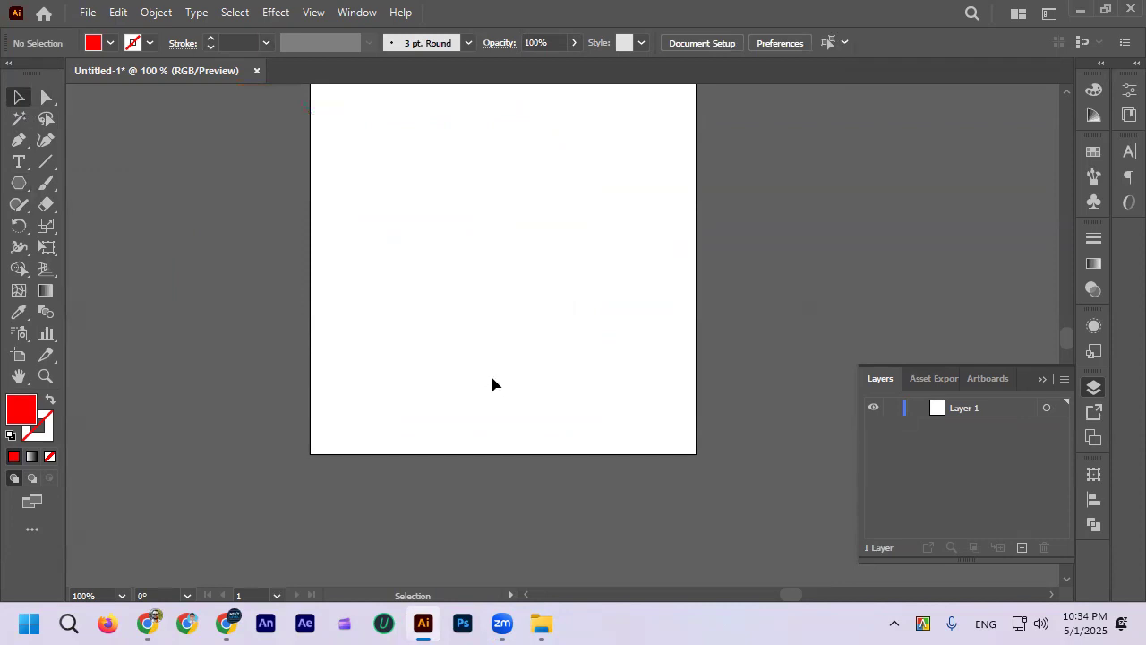
# Step: Draw an upright red hexagon with the Polygon tool in the left part of the empty artboard
pyautogui.click(19, 183)
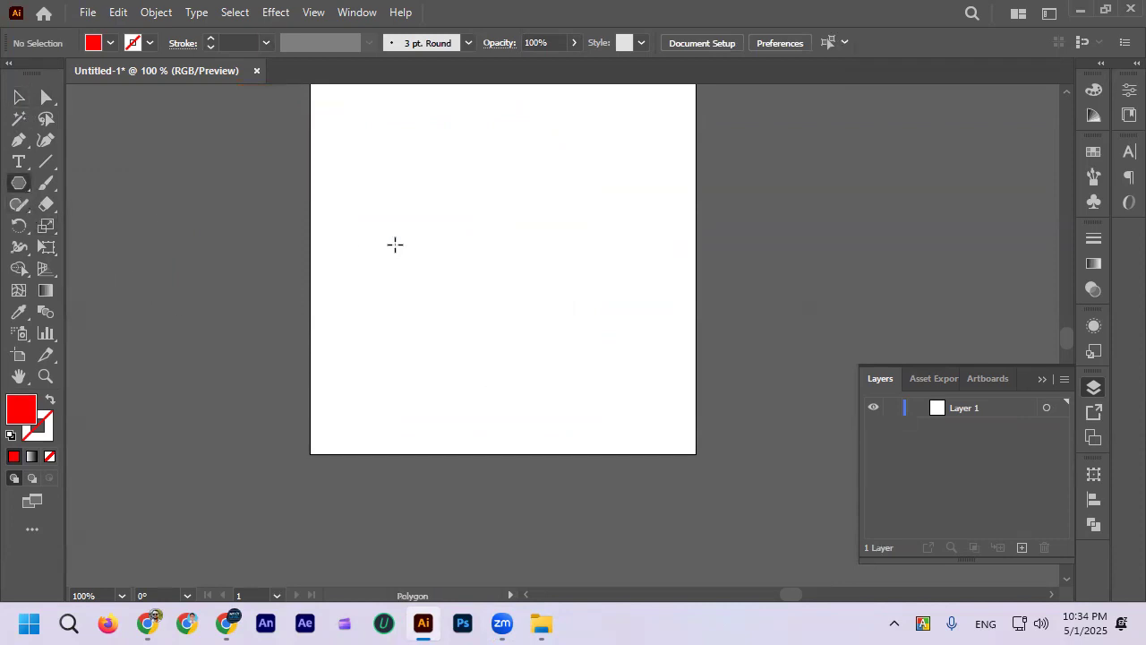
pyautogui.moveTo(400, 229); pyautogui.dragTo(463, 271)
pyautogui.press('Up')
pyautogui.press('Up')
pyautogui.press('Up')
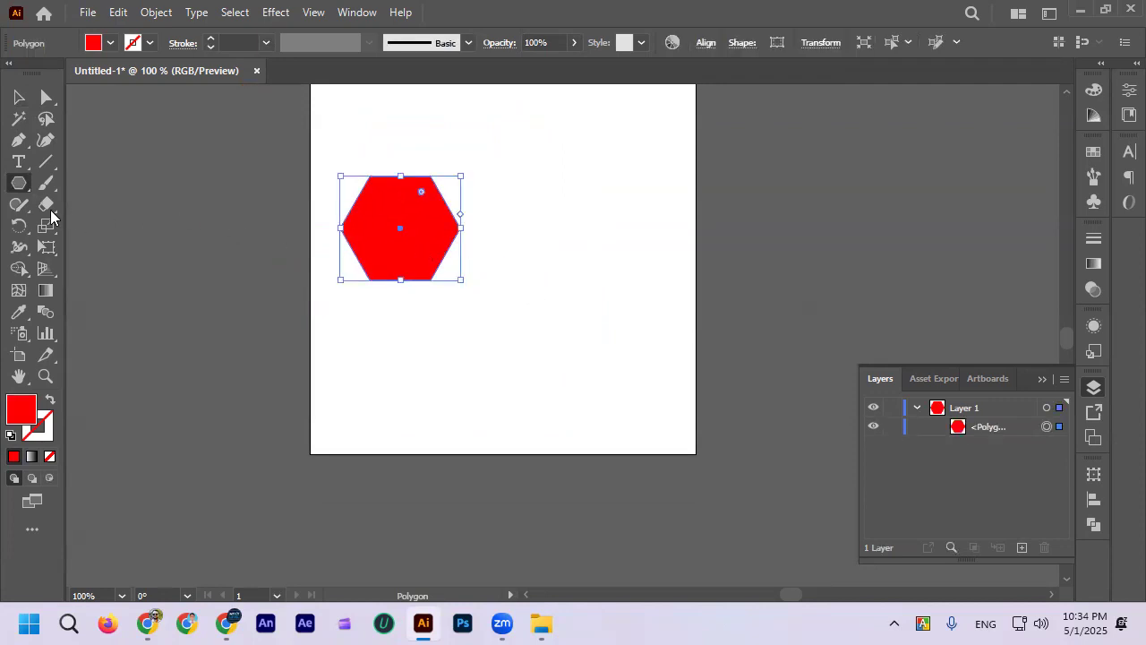
# Step: Draw a three-pointed red star about 196 by 222 px overlapping the hexagon's upper-right side with the Star tool
pyautogui.click(13, 185)
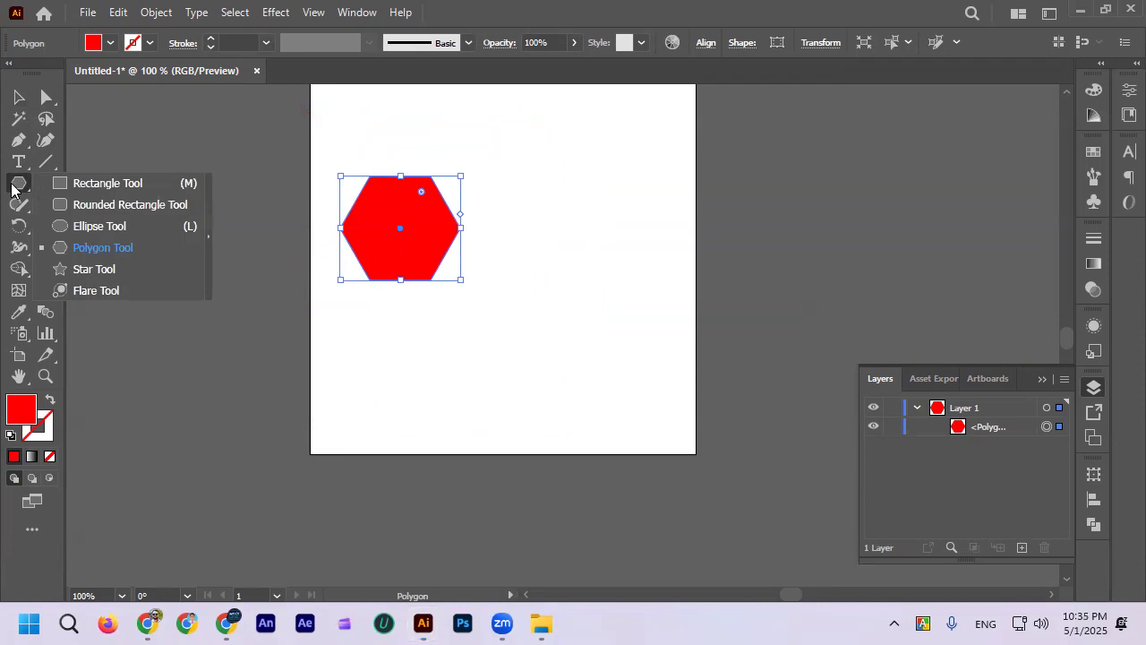
pyautogui.click(78, 269)
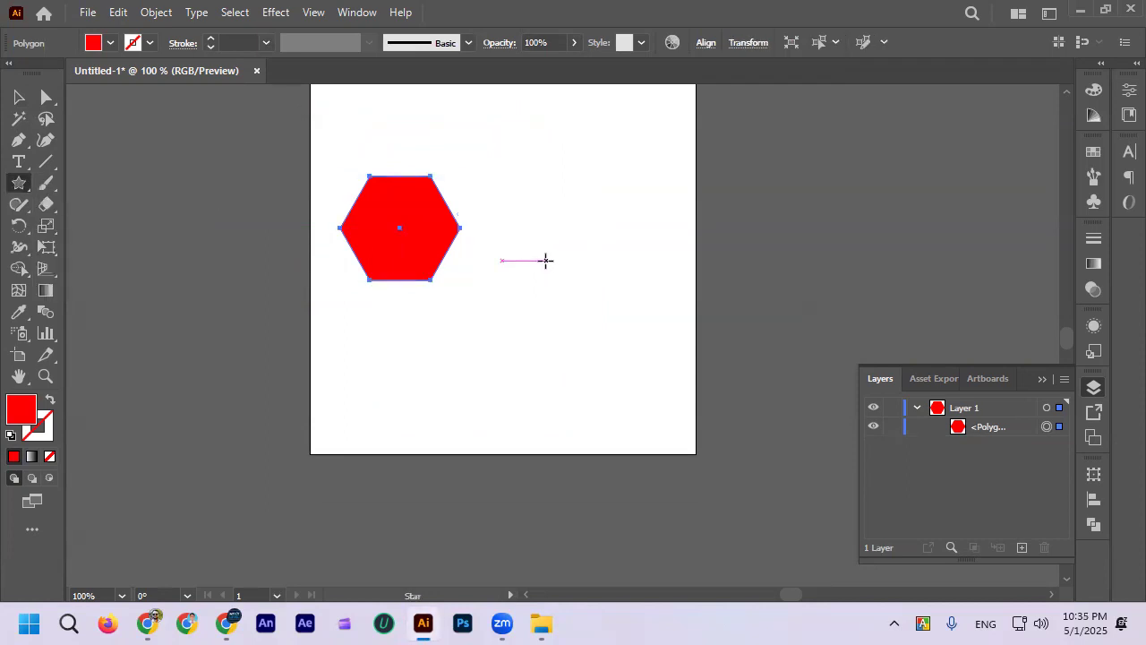
pyautogui.moveTo(520, 180); pyautogui.dragTo(568, 264)
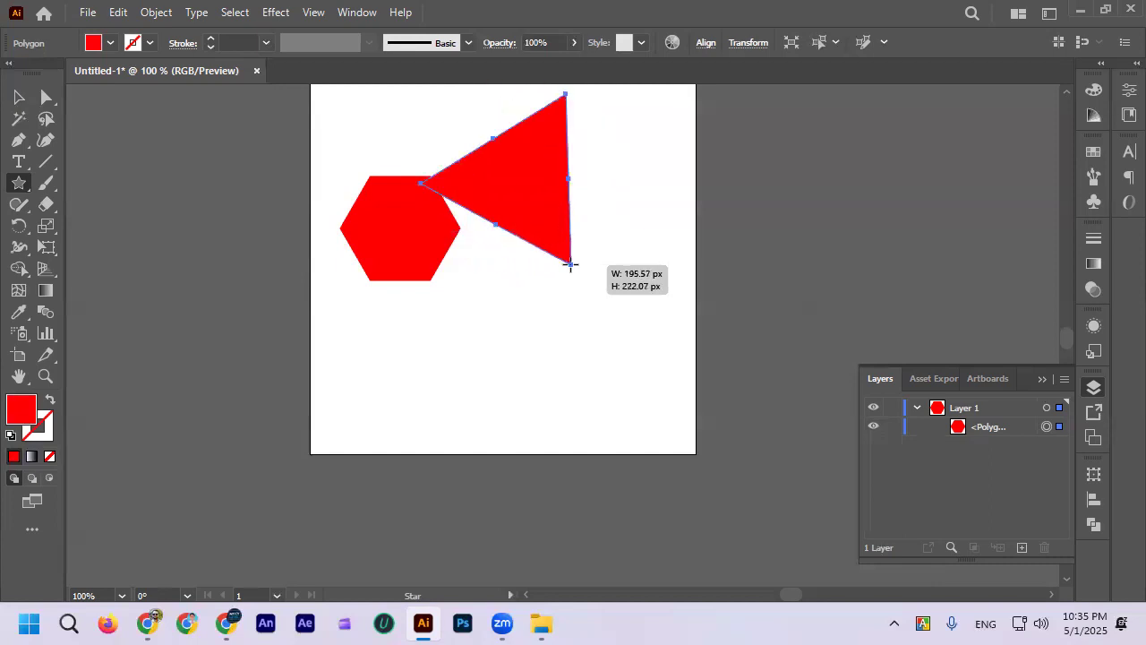
pyautogui.moveTo(570, 264); pyautogui.dragTo(570, 264)
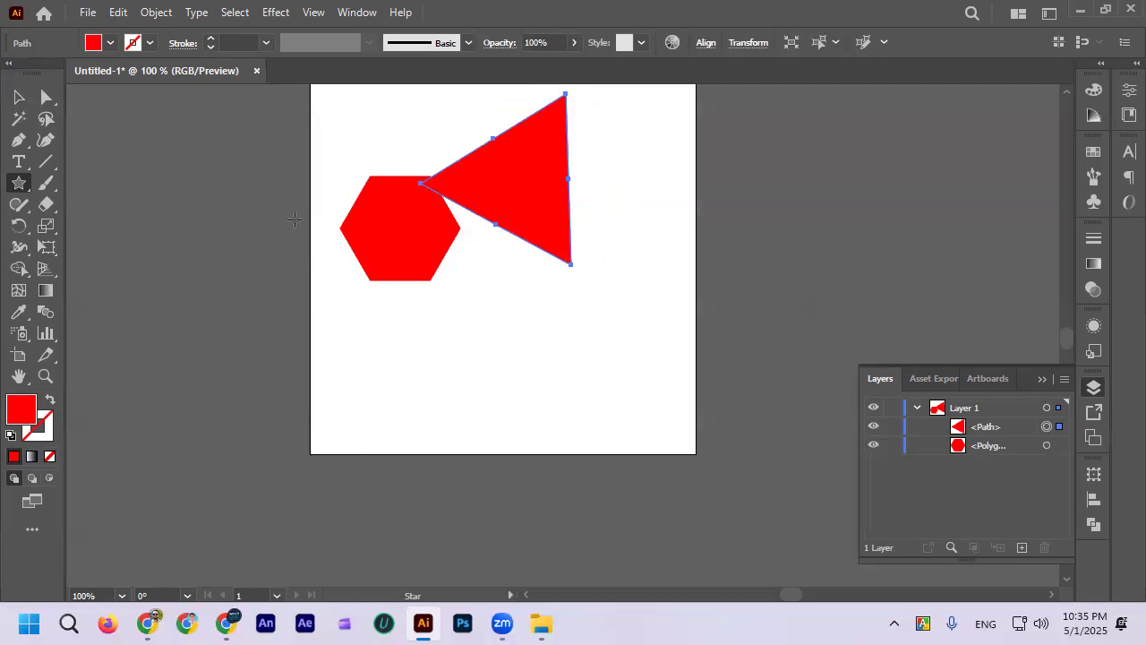
pyautogui.click(399, 336)
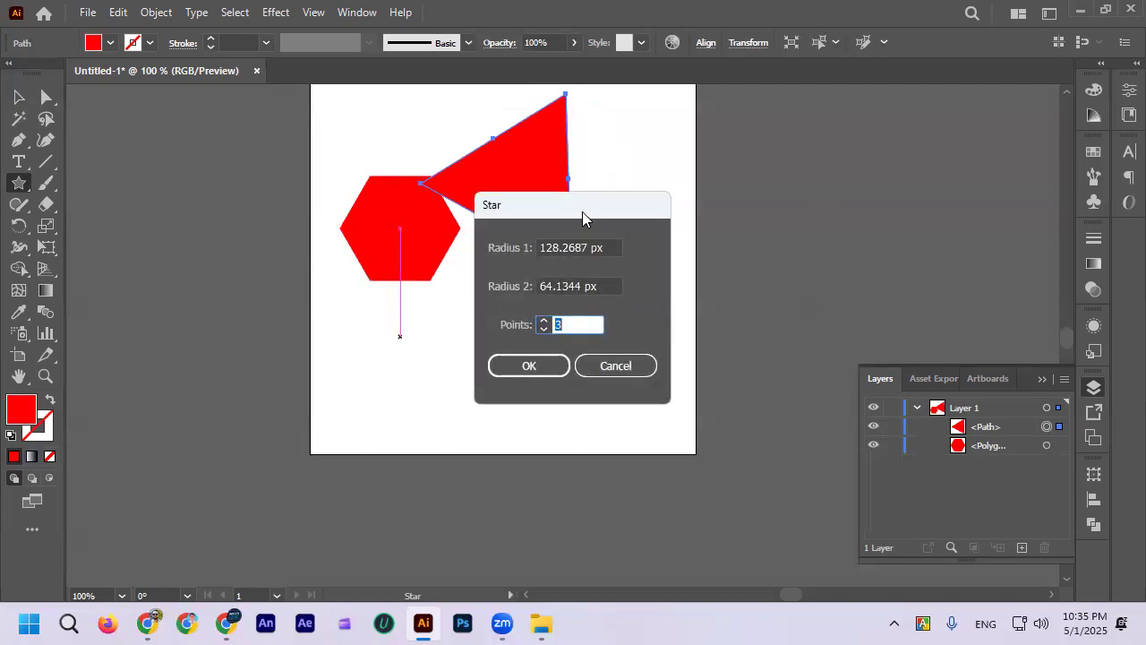
pyautogui.moveTo(582, 219); pyautogui.dragTo(651, 222)
pyautogui.click(686, 370)
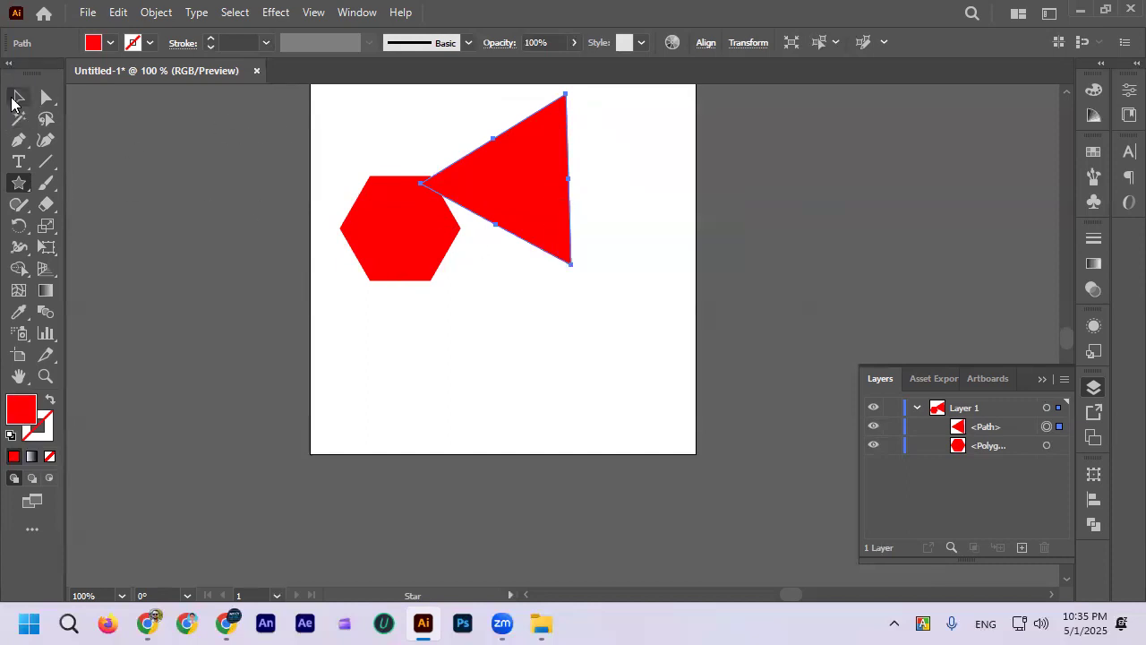
# Step: Delete the hexagon and the three-pointed star from the artboard
pyautogui.click(18, 96)
pyautogui.moveTo(345, 132); pyautogui.dragTo(529, 270)
pyautogui.press('Delete')
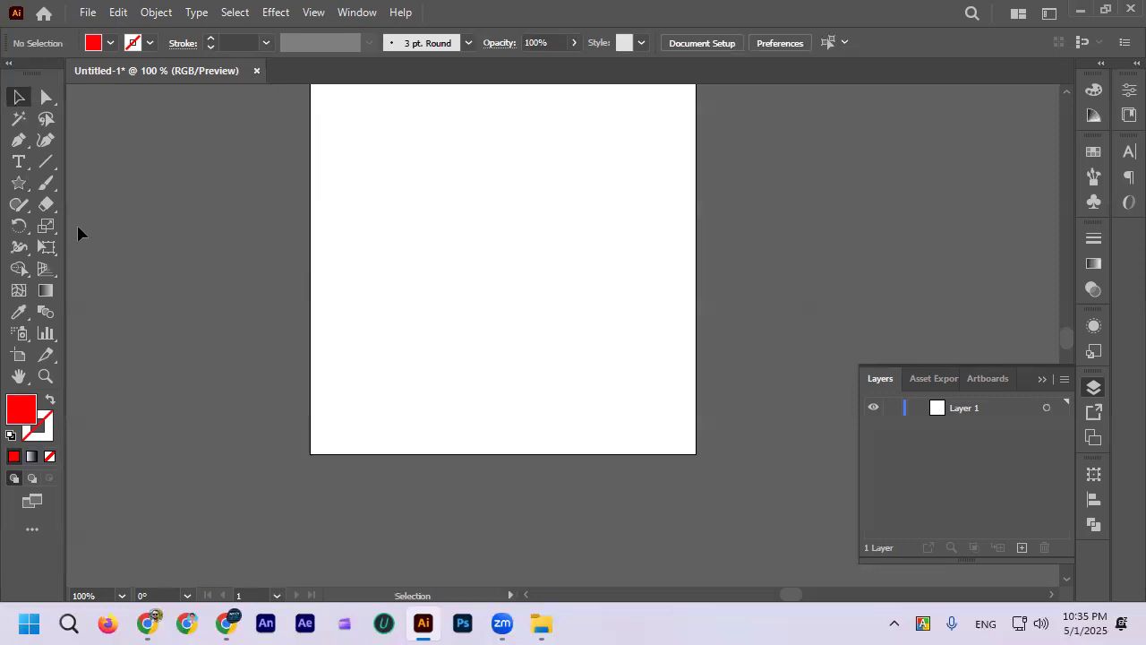
# Step: Draw an upright five-pointed red star by raising the point count, and move it to the artboard's upper-left area
pyautogui.click(18, 183)
pyautogui.moveTo(492, 208); pyautogui.dragTo(543, 258)
pyautogui.press('Up')
pyautogui.press('Up')
pyautogui.press('Up')
pyautogui.press('Down')
pyautogui.click(29, 100)
pyautogui.click(425, 210)
pyautogui.moveTo(476, 222); pyautogui.dragTo(451, 213)
pyautogui.click(465, 326)
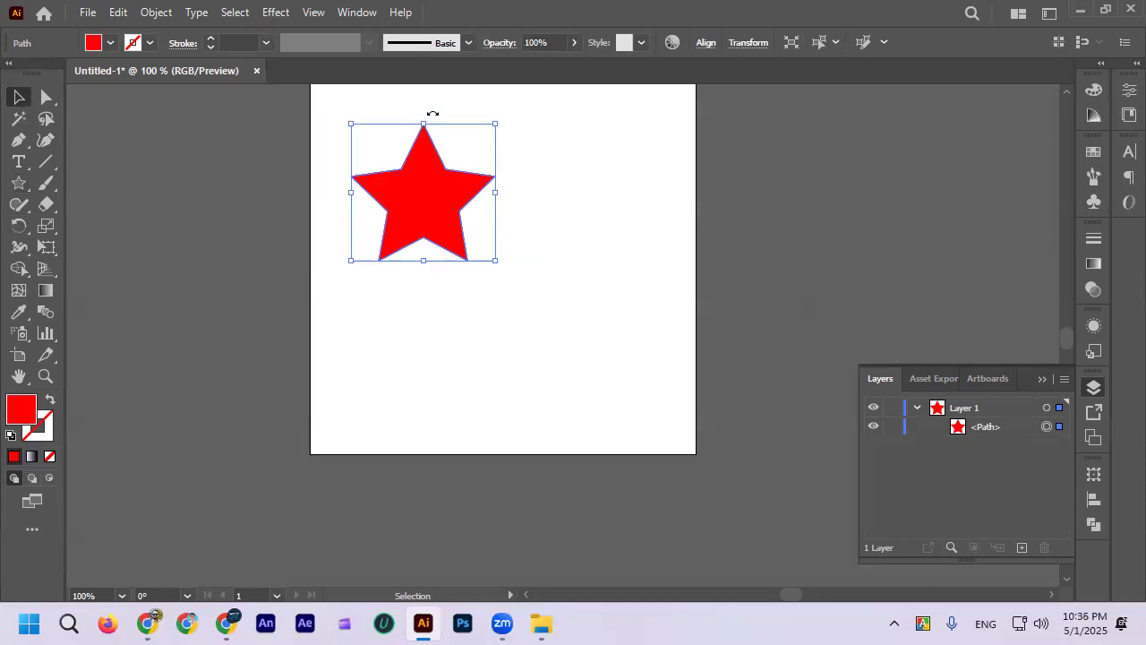
# Step: Create a second five-pointed star with Radius 1 set to 150 px, and place it to the right of the first star
pyautogui.click(18, 182)
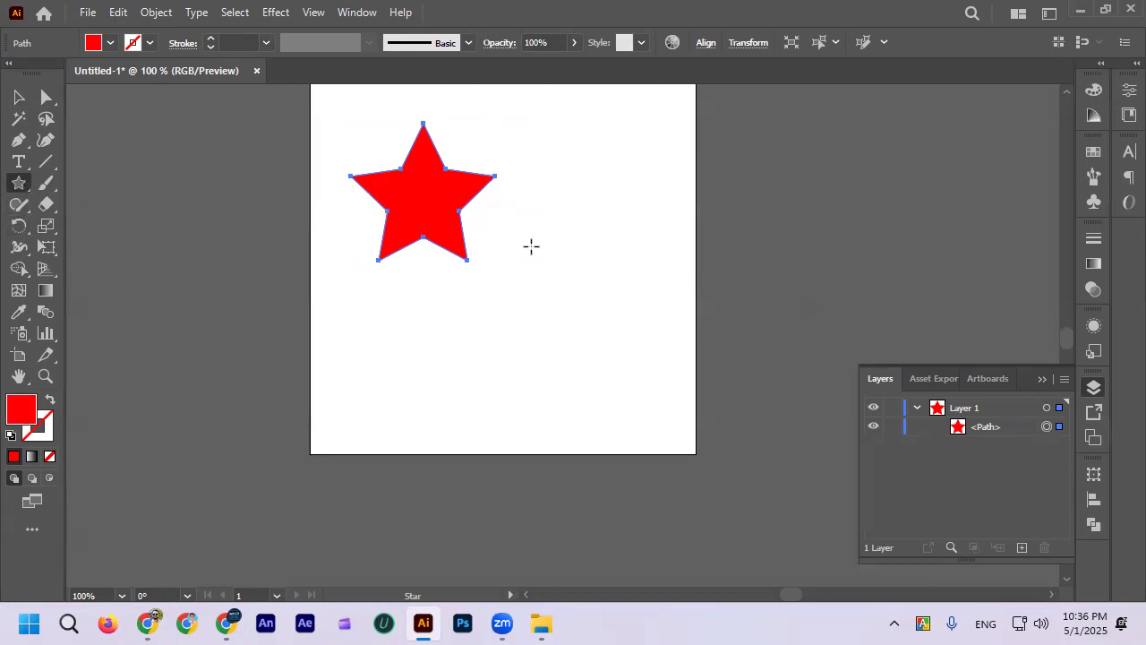
pyautogui.click(531, 247)
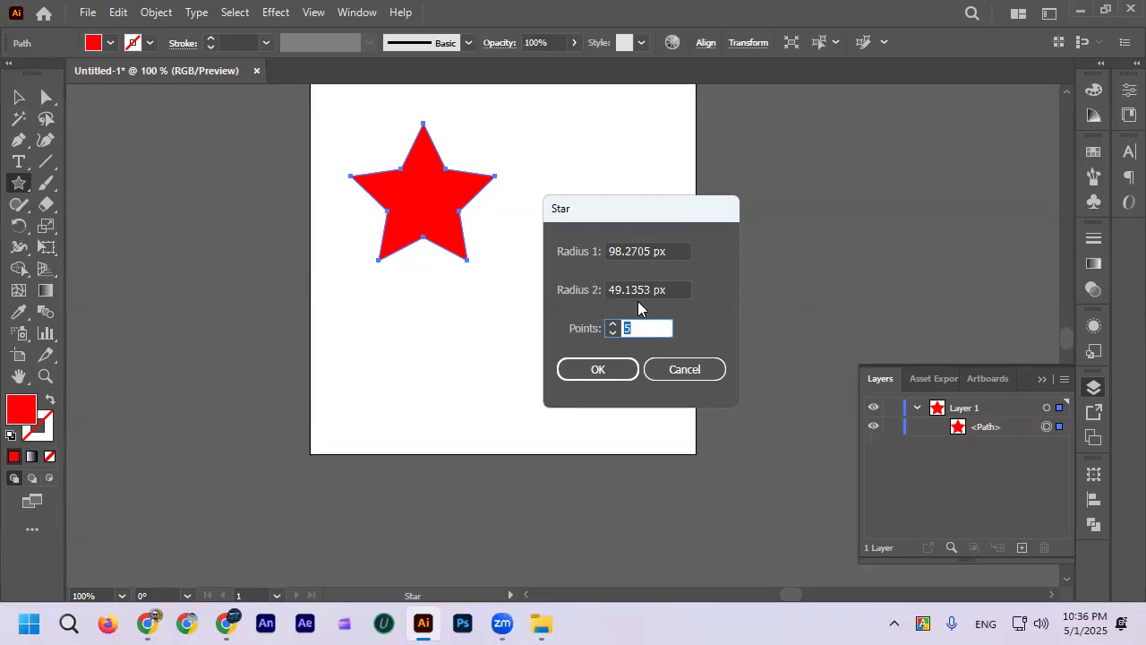
pyautogui.doubleClick(650, 251)
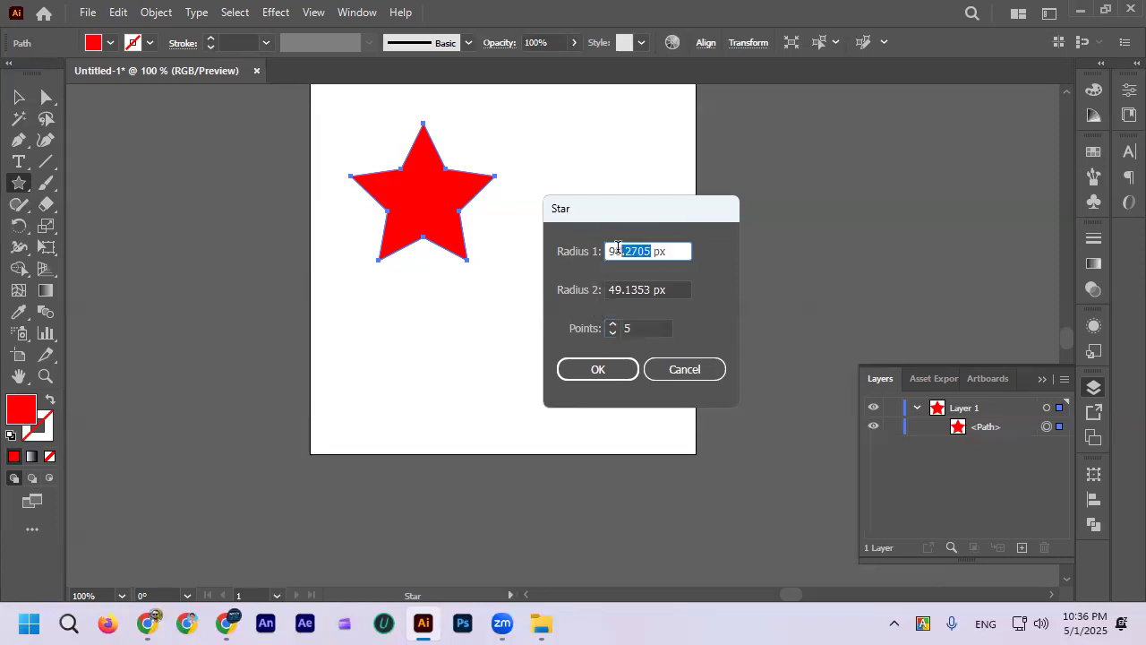
pyautogui.write('150')
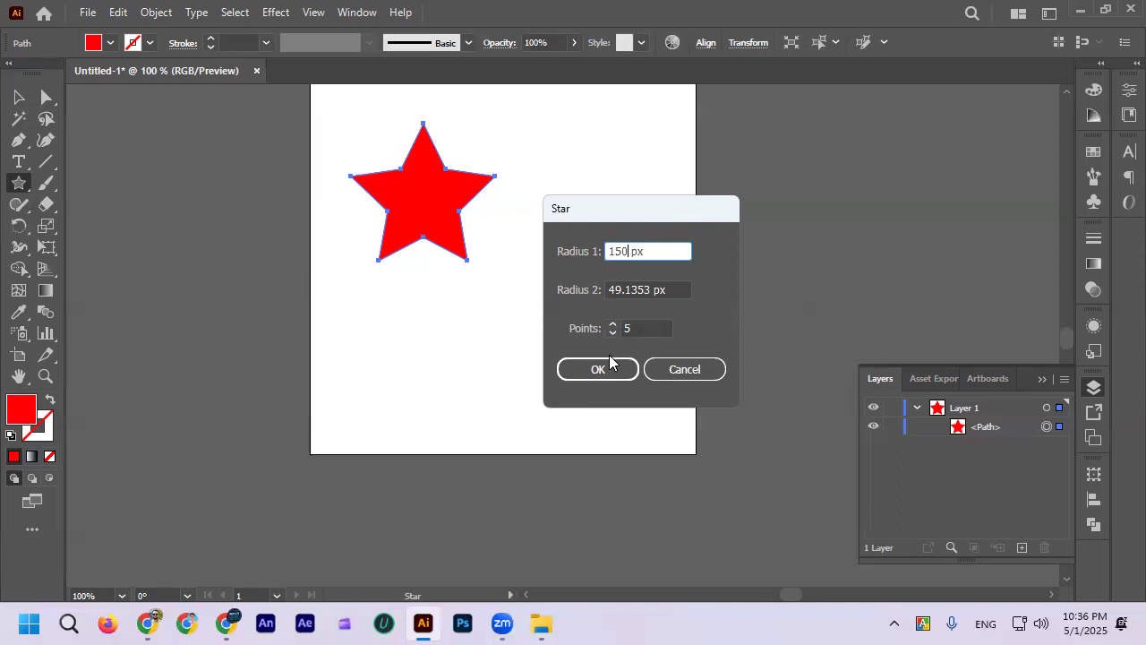
pyautogui.click(611, 368)
pyautogui.click(19, 97)
pyautogui.moveTo(550, 230); pyautogui.dragTo(622, 141)
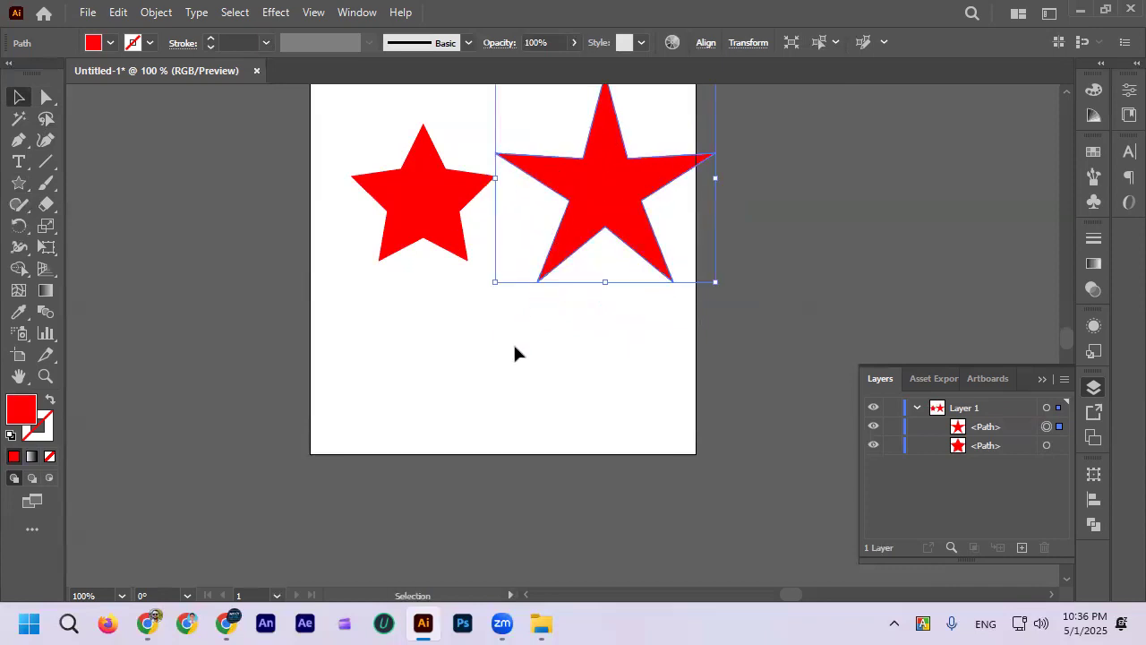
pyautogui.scroll(2, 513, 344)
pyautogui.moveTo(627, 210); pyautogui.dragTo(623, 226)
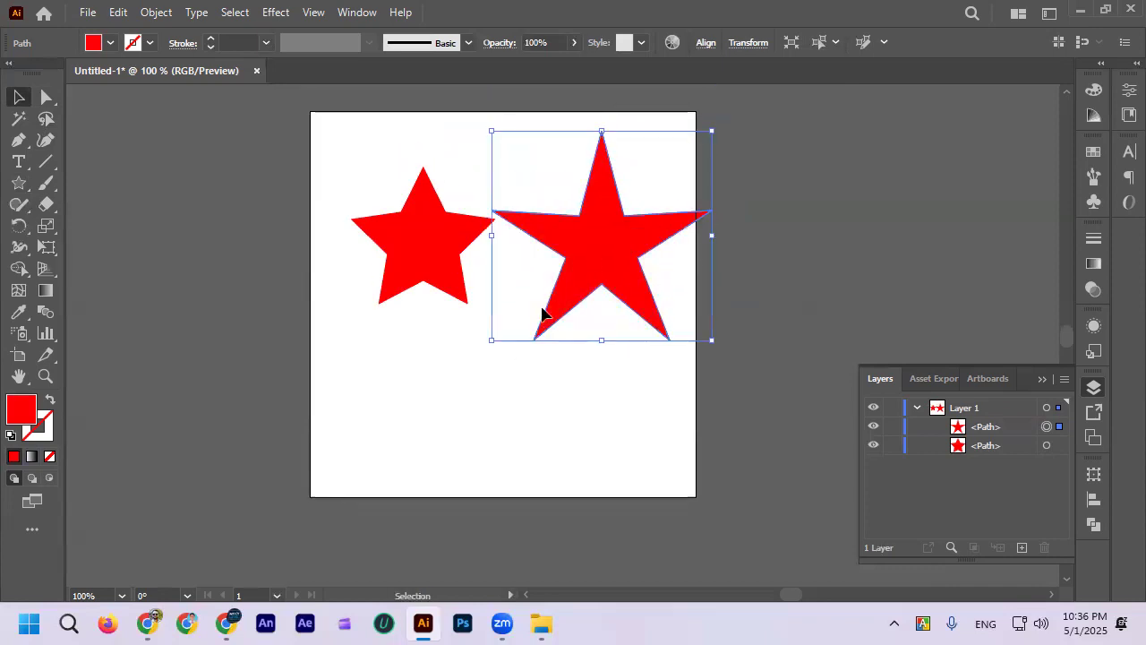
# Step: Create a third star with Radius 2 set to 100 px, and move it below the other two stars
pyautogui.click(17, 183)
pyautogui.click(351, 340)
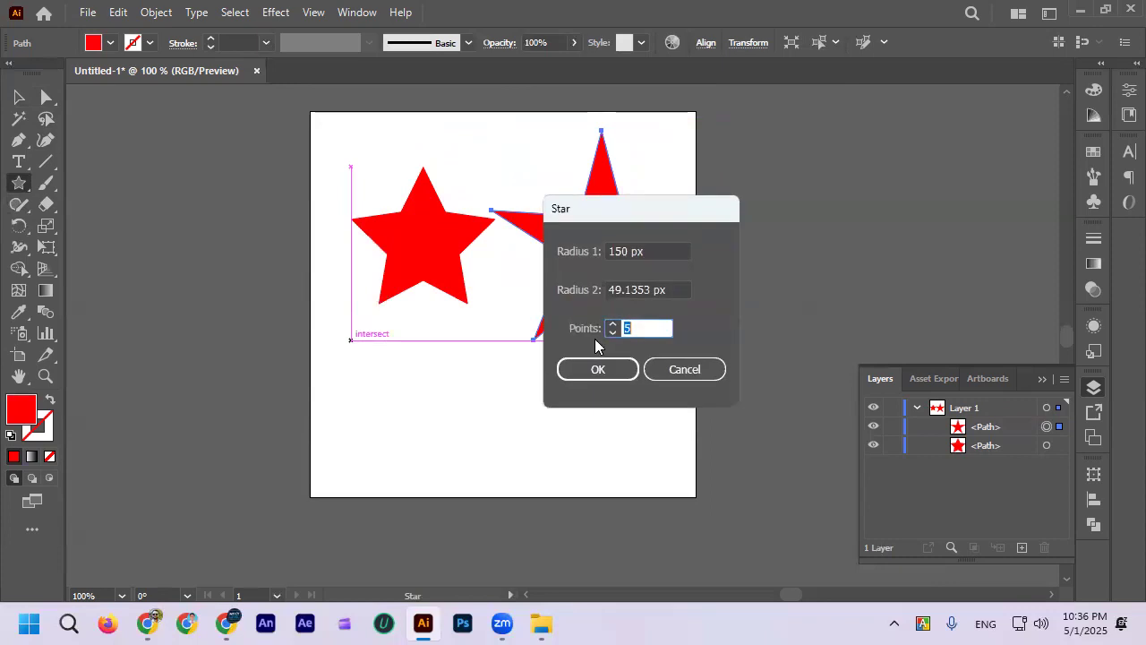
pyautogui.doubleClick(648, 288)
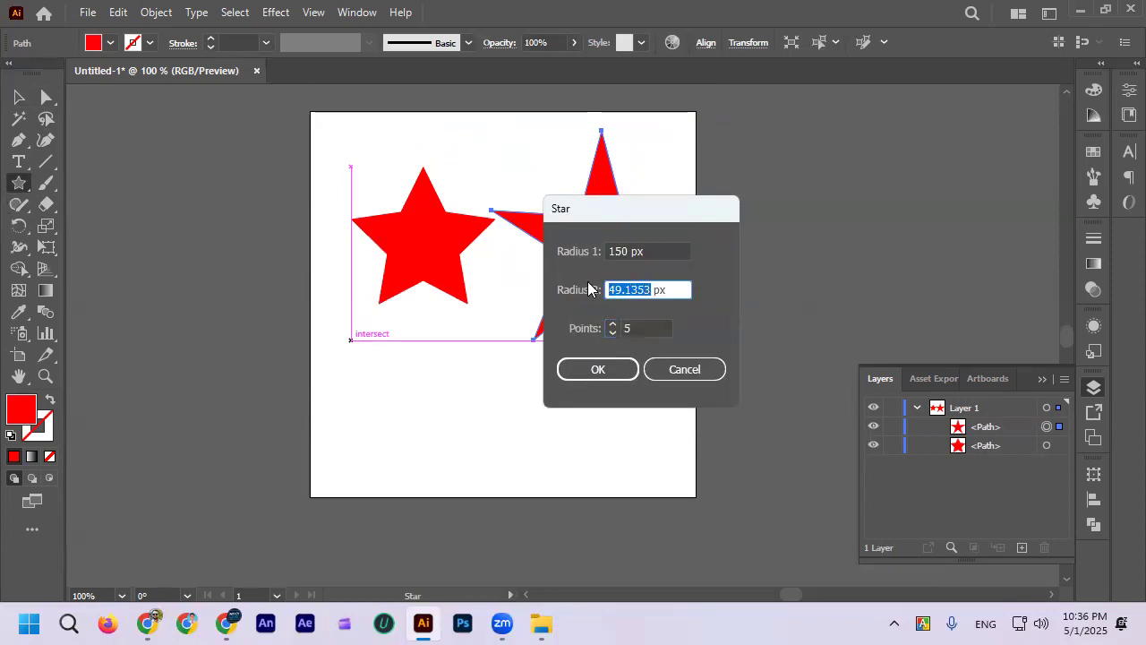
pyautogui.write('100')
pyautogui.click(606, 370)
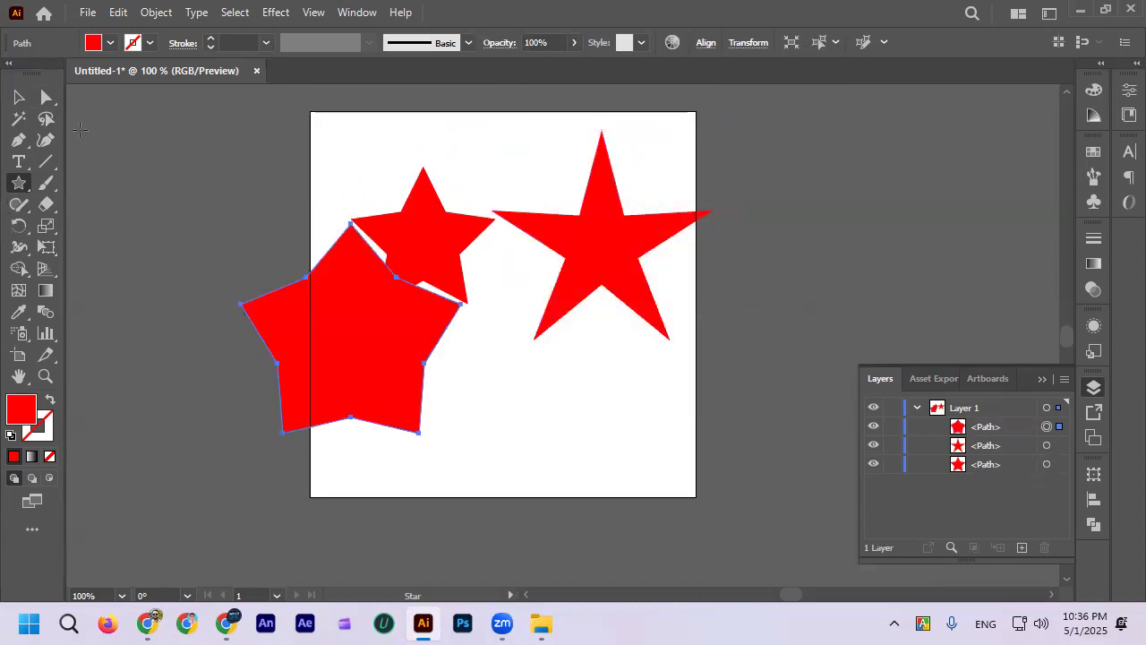
pyautogui.click(18, 97)
pyautogui.moveTo(385, 338); pyautogui.dragTo(492, 407)
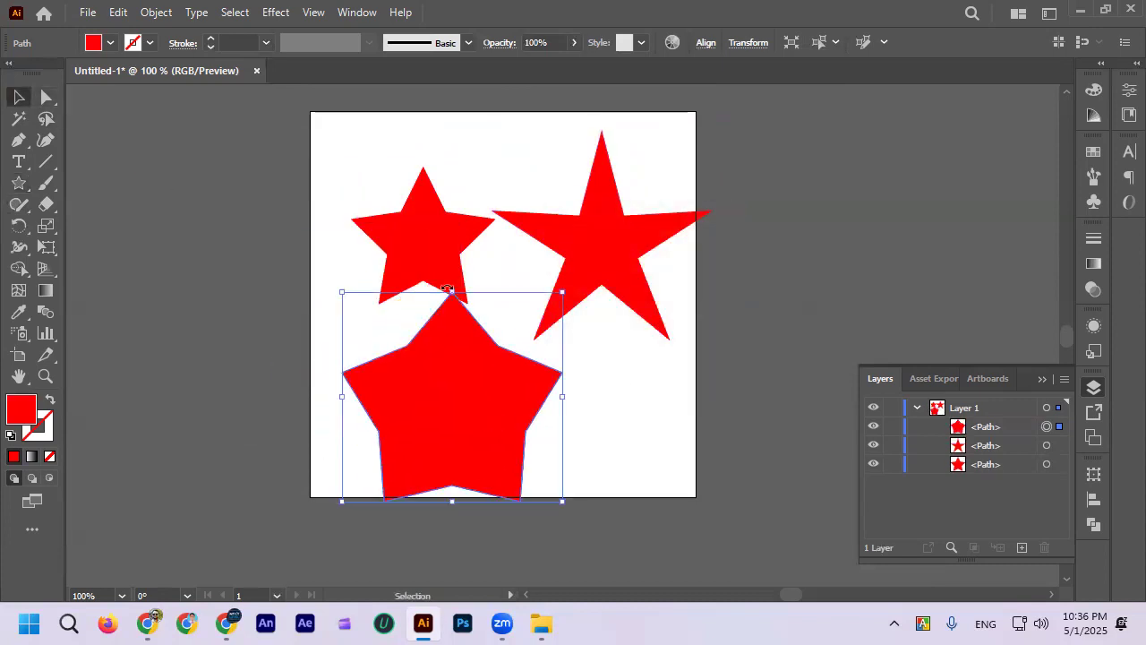
# Step: Move the smallest star into the artboard's upper-left corner, and delete the wide star below it
pyautogui.moveTo(443, 272); pyautogui.dragTo(394, 215)
pyautogui.moveTo(442, 378); pyautogui.dragTo(426, 341)
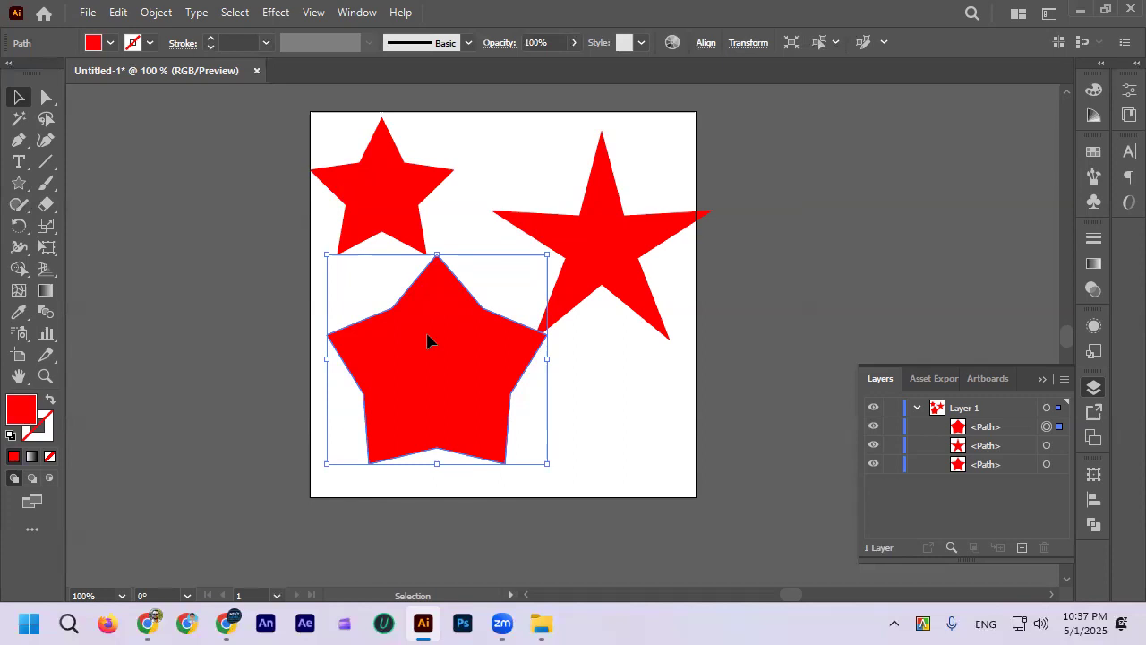
pyautogui.press('Delete')
pyautogui.click(18, 183)
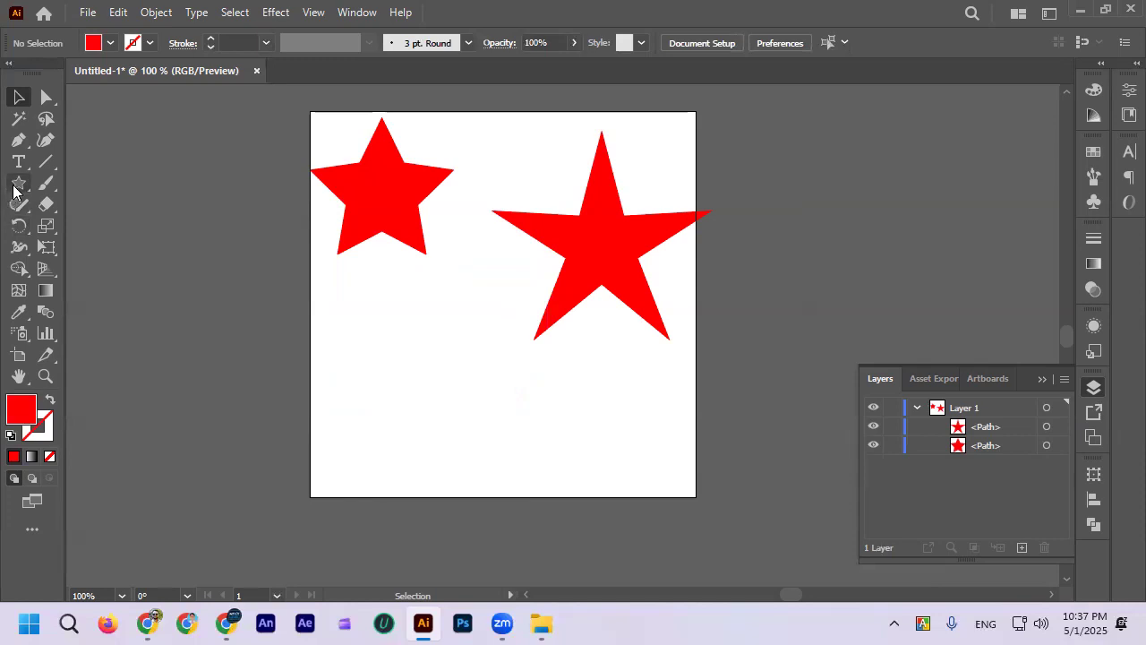
pyautogui.click(417, 338)
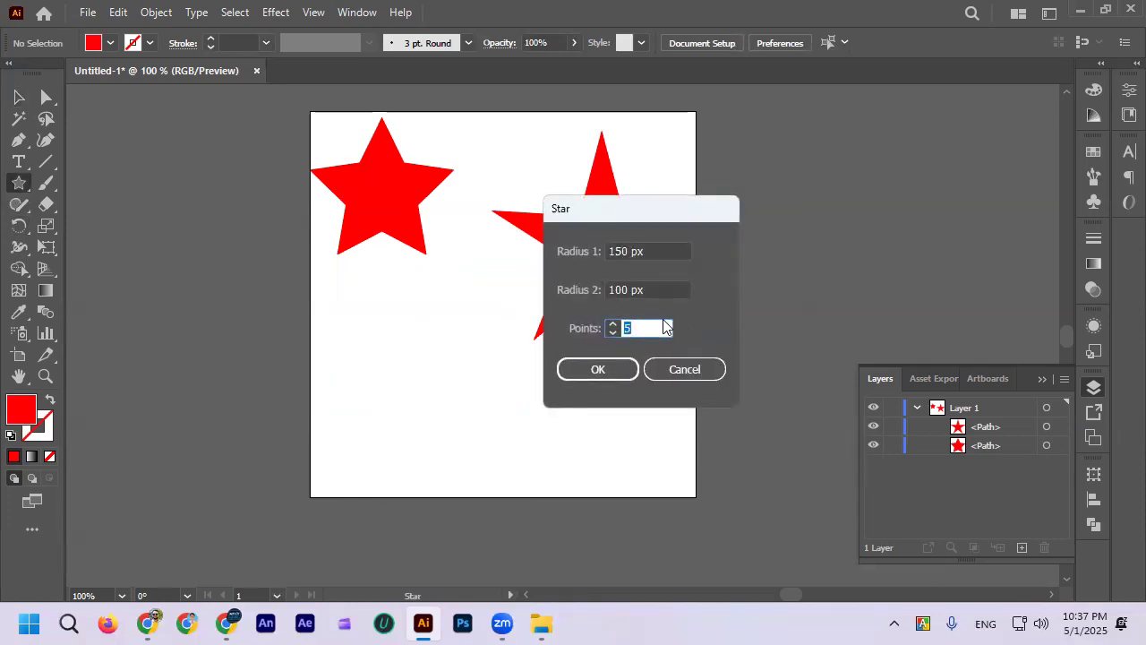
pyautogui.click(681, 370)
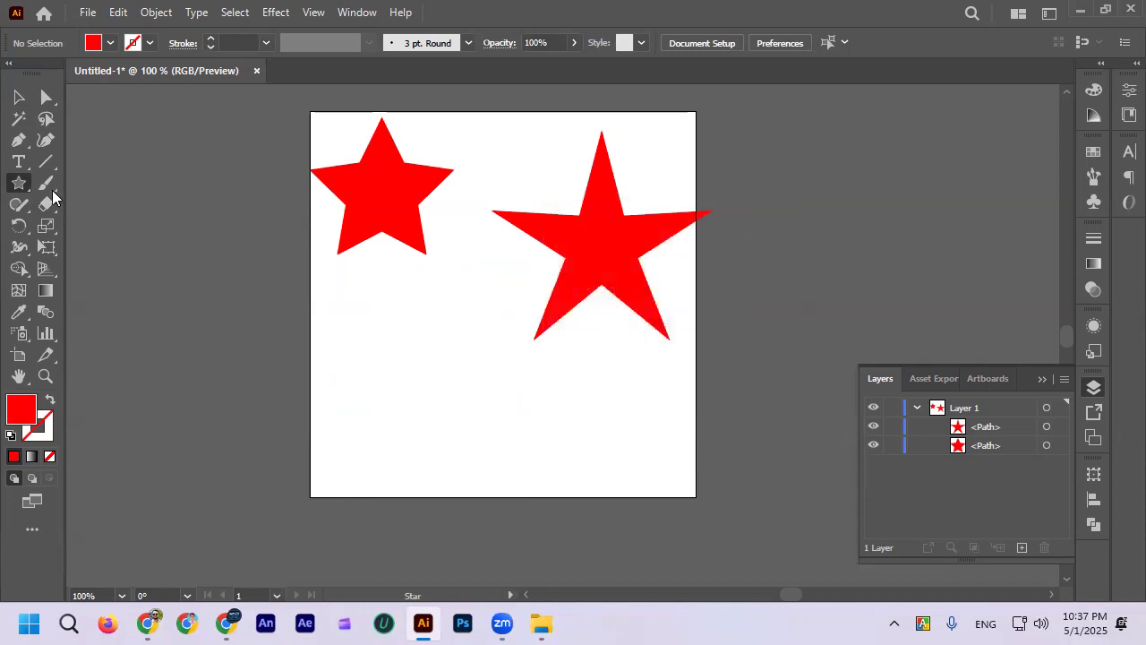
# Step: Draw a third five-pointed red star on the artboard and move it below the other two stars
pyautogui.rightClick(19, 186)
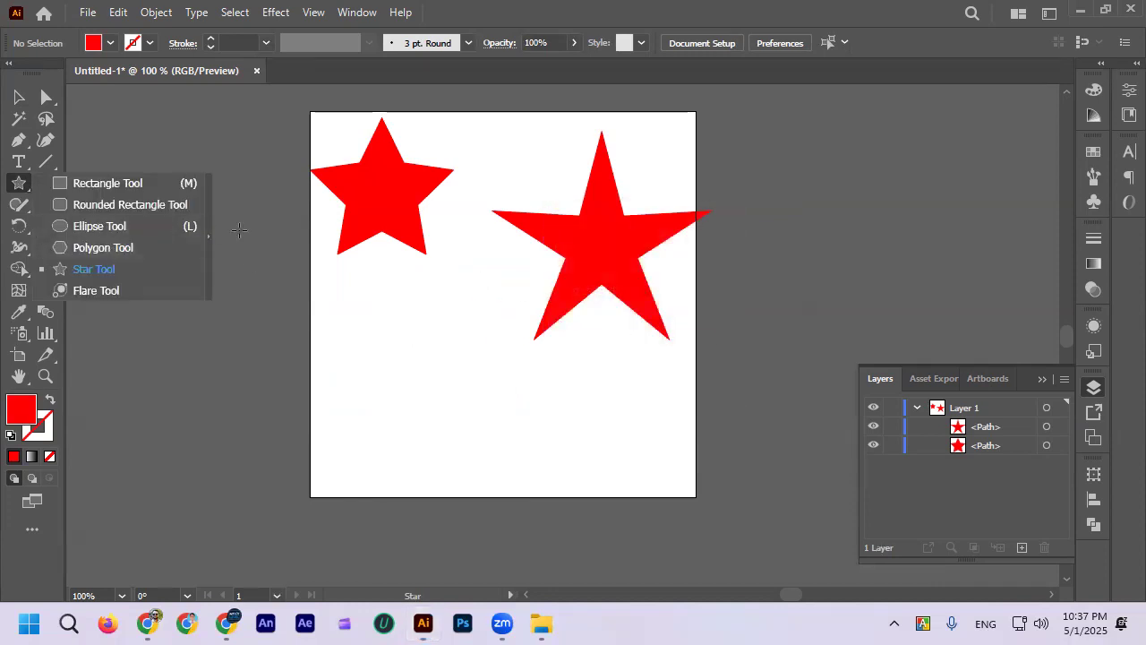
pyautogui.click(430, 319)
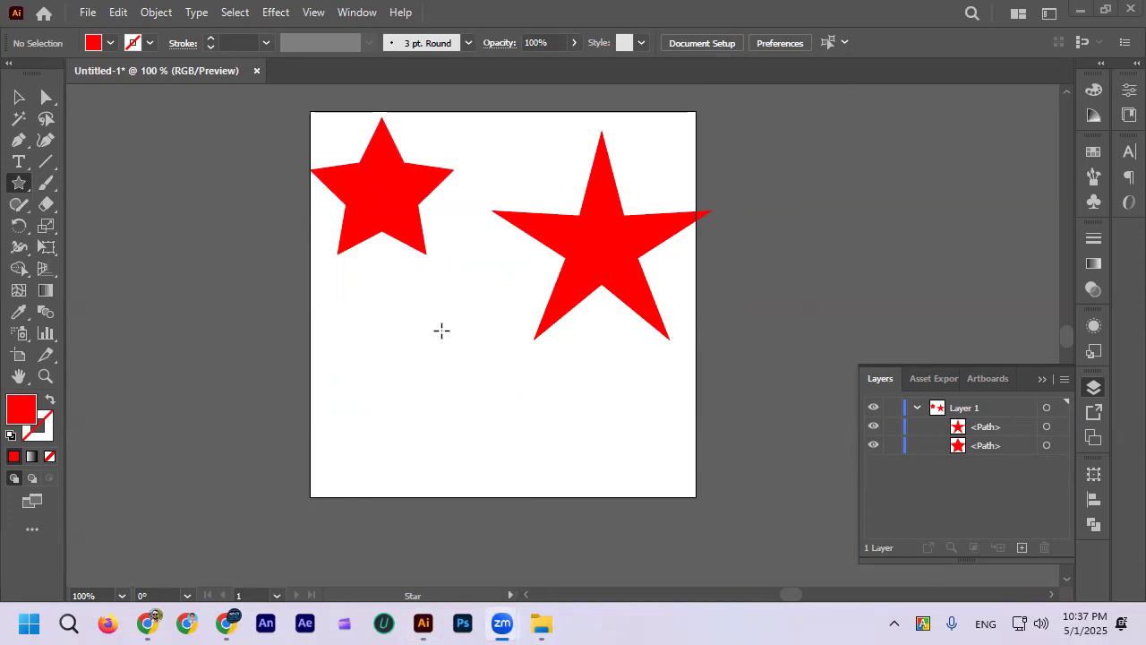
pyautogui.moveTo(346, 328); pyautogui.dragTo(440, 389)
pyautogui.click(20, 97)
pyautogui.moveTo(254, 302); pyautogui.dragTo(348, 357)
# Step: Delete all three stars from the artboard
pyautogui.hotkey('ctrl', 'a')
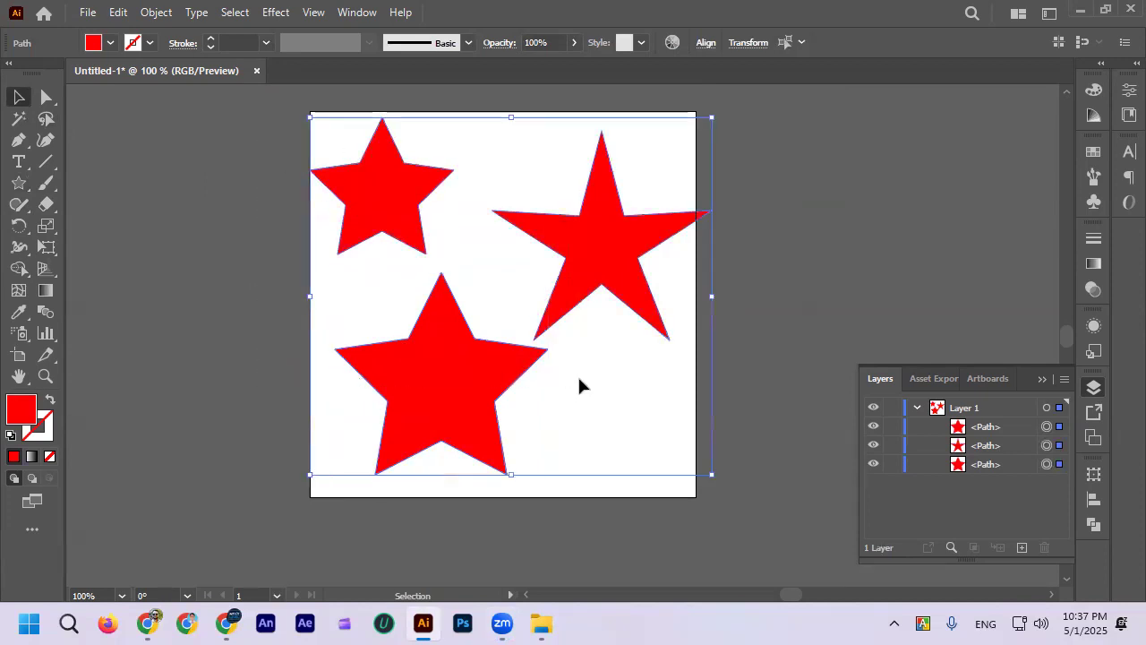
pyautogui.press('Delete')
# Step: Draw a red triangle in the artboard's upper-left area with the Star tool, lowering the point count to three
pyautogui.click(19, 183)
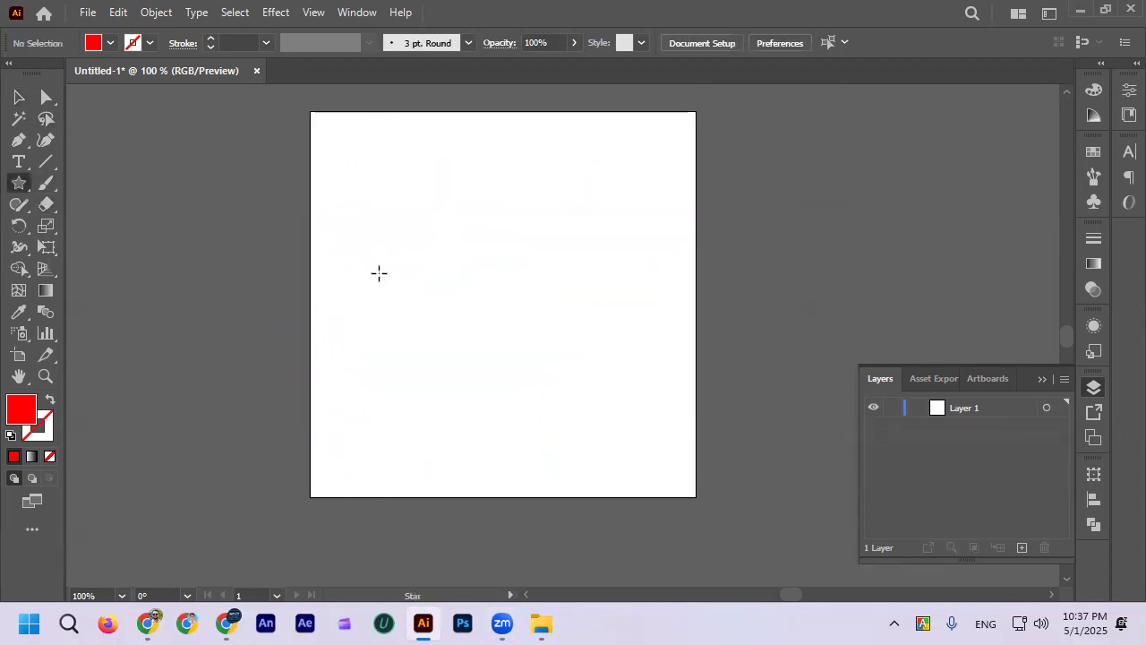
pyautogui.moveTo(407, 205); pyautogui.dragTo(463, 242)
pyautogui.press('Down')
pyautogui.press('Down')
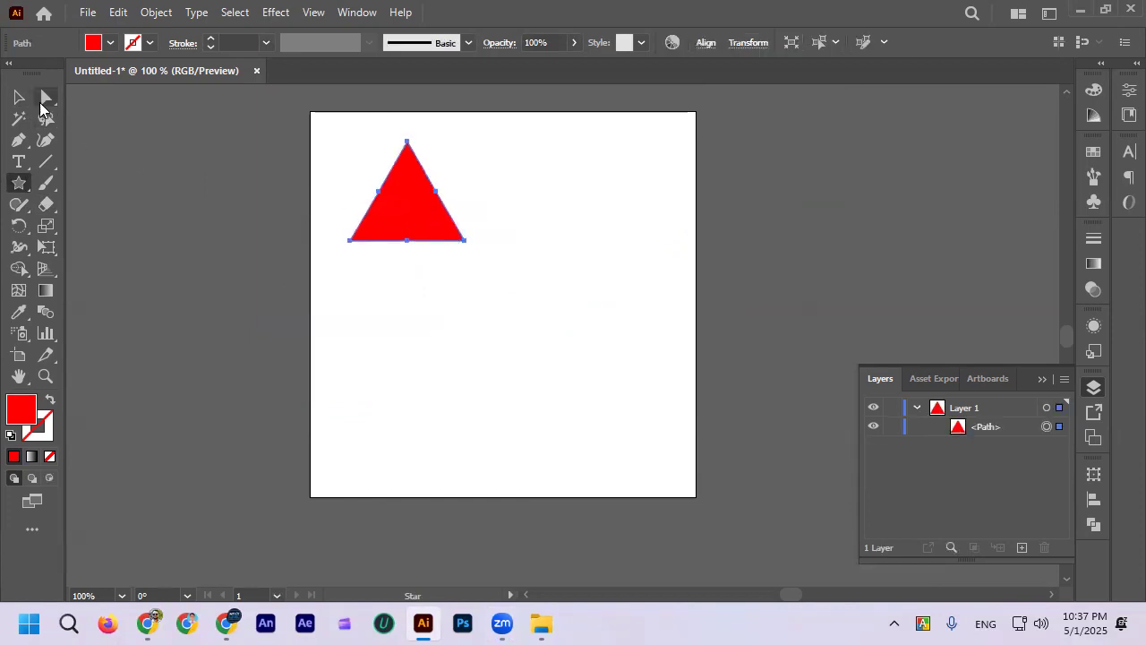
pyautogui.click(19, 97)
# Step: Draw a second triangle below the first with the Polygon tool, lowering the side count to three
pyautogui.click(19, 183)
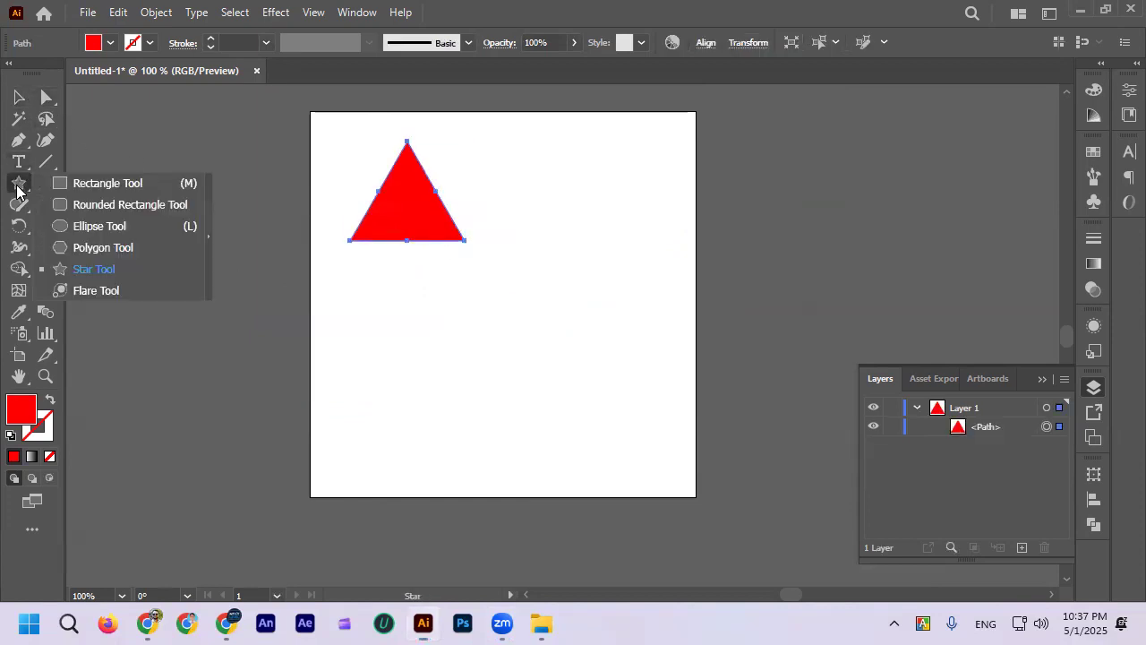
pyautogui.click(114, 254)
pyautogui.moveTo(420, 303); pyautogui.dragTo(466, 343)
pyautogui.press('Down')
pyautogui.press('Down')
pyautogui.press('Down')
pyautogui.press('v')
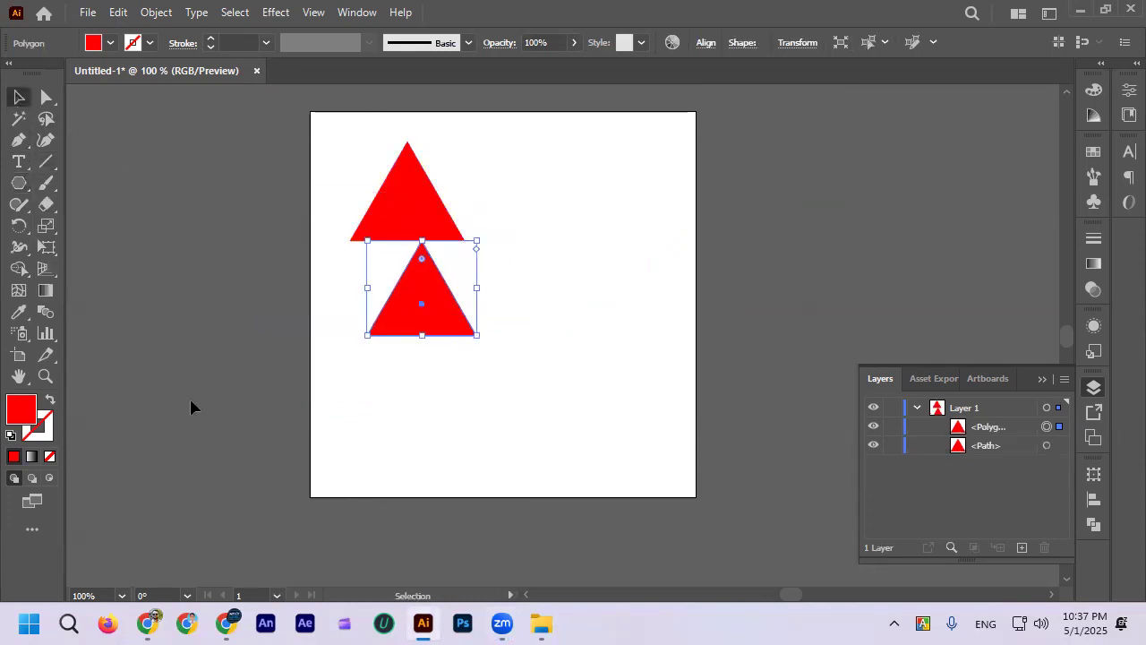
# Step: Move the polygon triangle up to the right of the star-based triangle
pyautogui.click(190, 402)
pyautogui.hscroll(1, 224, 385)
pyautogui.moveTo(343, 325); pyautogui.dragTo(450, 237)
pyautogui.click(366, 225)
pyautogui.click(472, 208)
pyautogui.click(484, 320)
pyautogui.click(494, 223)
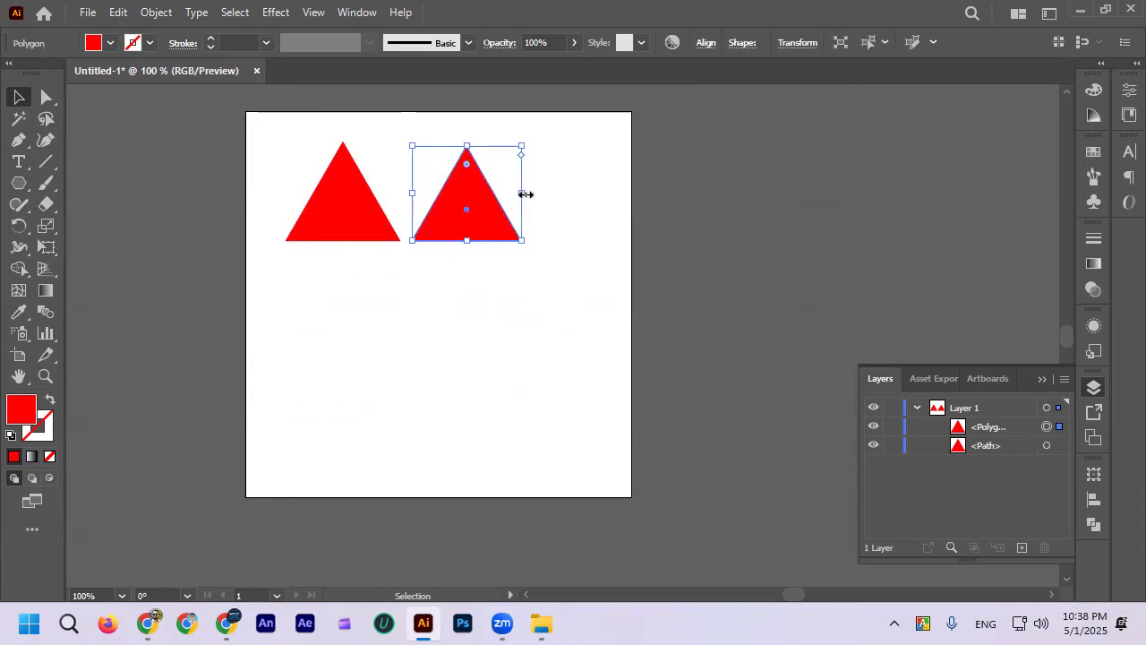
# Step: Enlarge the polygon triangle slightly beyond the size of the star-based triangle
pyautogui.moveTo(526, 194); pyautogui.dragTo(537, 197)
pyautogui.click(460, 323)
pyautogui.moveTo(463, 249); pyautogui.dragTo(461, 251)
pyautogui.click(422, 316)
pyautogui.scroll(1, 372, 208)
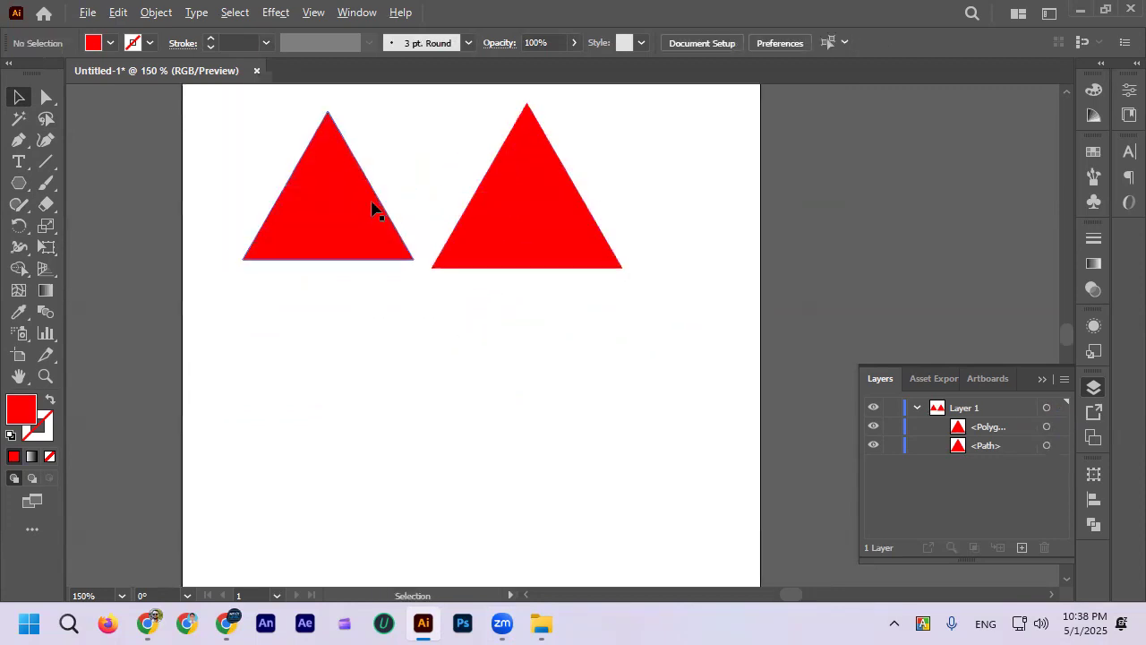
pyautogui.scroll(1, 371, 207)
pyautogui.scroll(1, 367, 340)
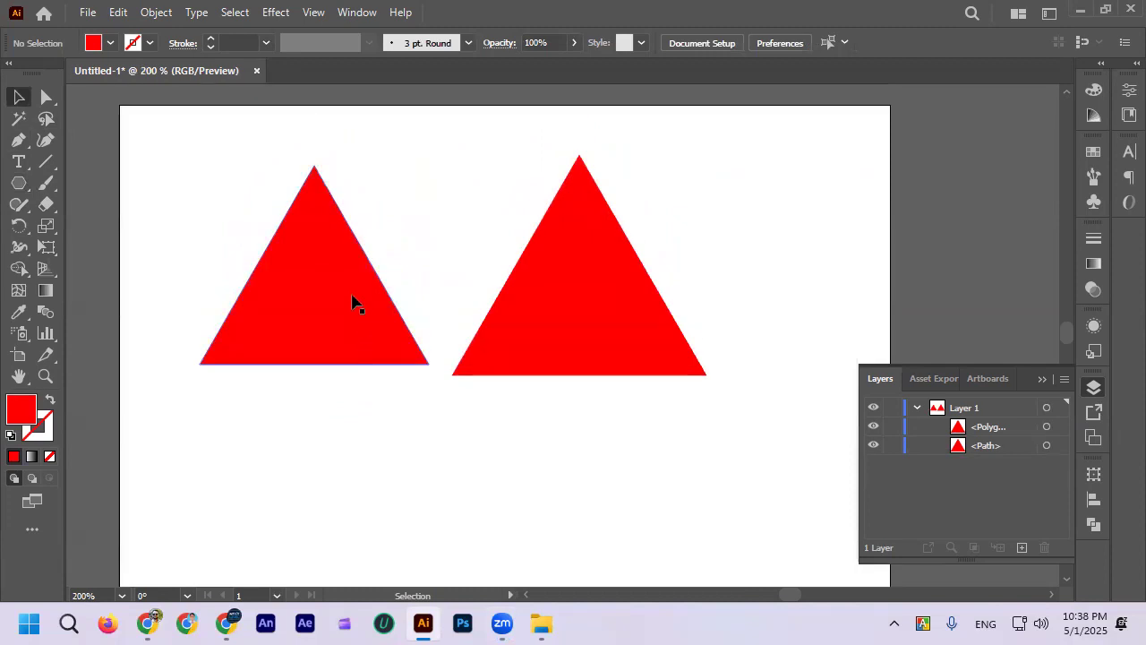
pyautogui.scroll(-1, 350, 298)
pyautogui.click(330, 265)
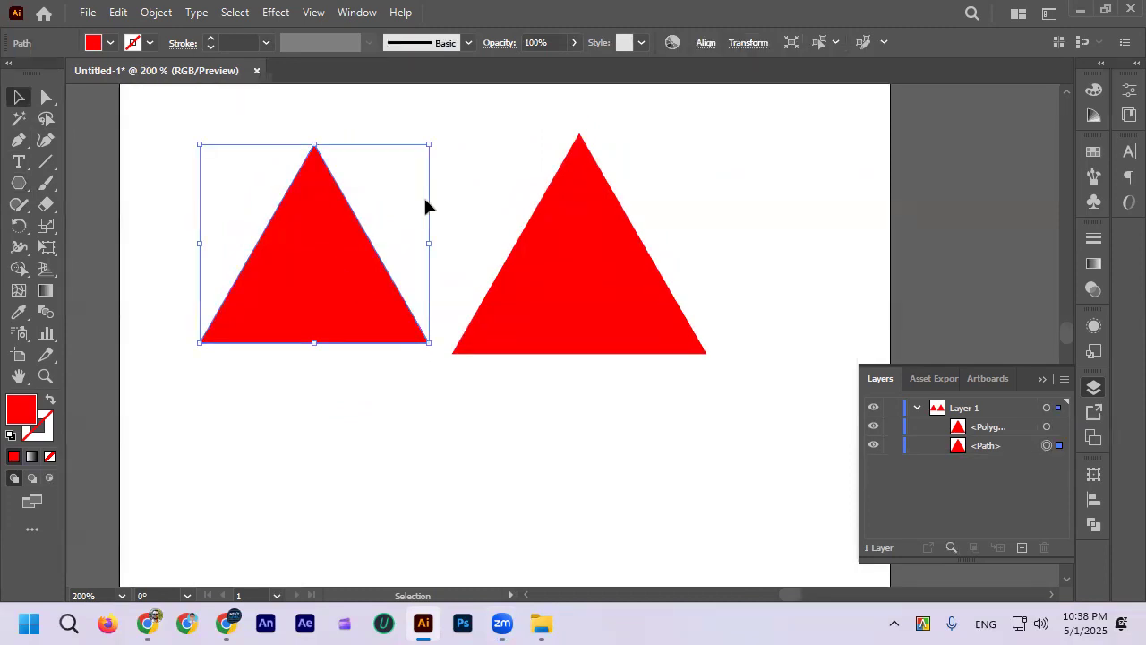
pyautogui.moveTo(346, 231); pyautogui.dragTo(325, 231)
pyautogui.hotkey('ctrl', 'z')
# Step: Examine the corner and edge-midpoint anchor points of the star-based triangle with the Direct Selection tool
pyautogui.click(195, 200)
pyautogui.click(315, 284)
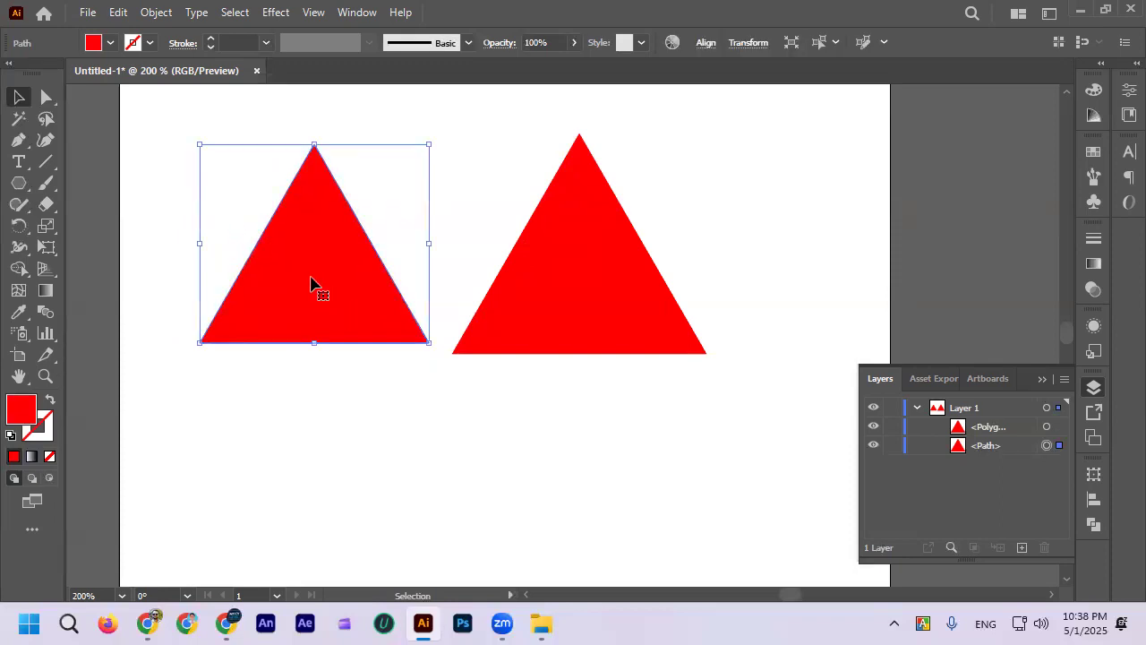
pyautogui.click(50, 100)
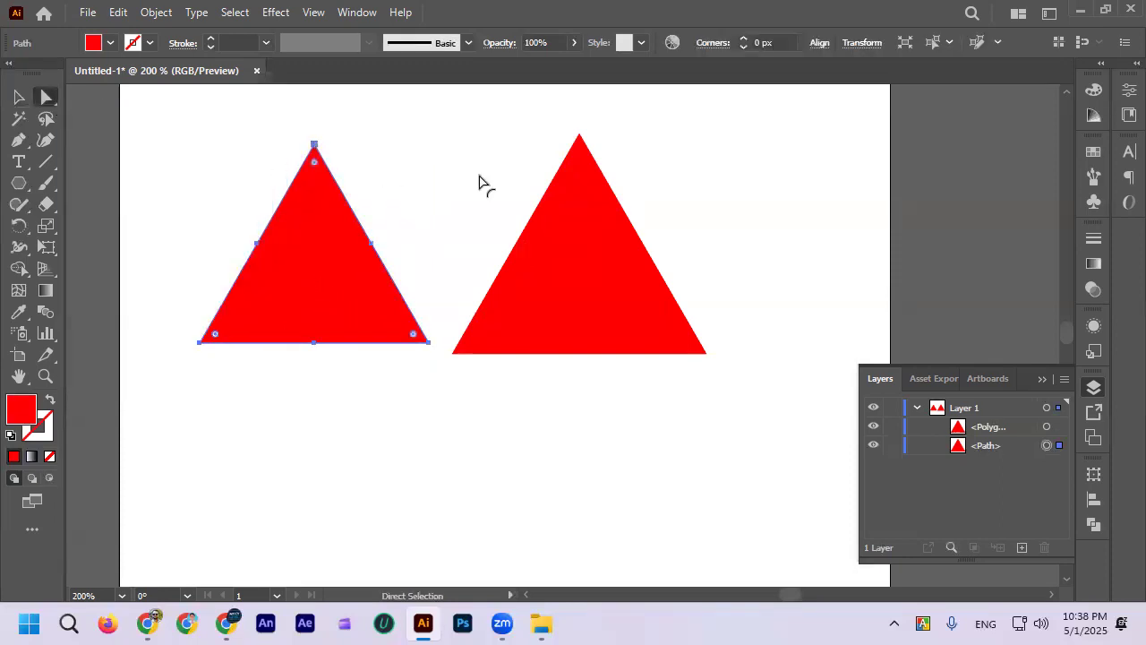
pyautogui.scroll(2, 269, 206)
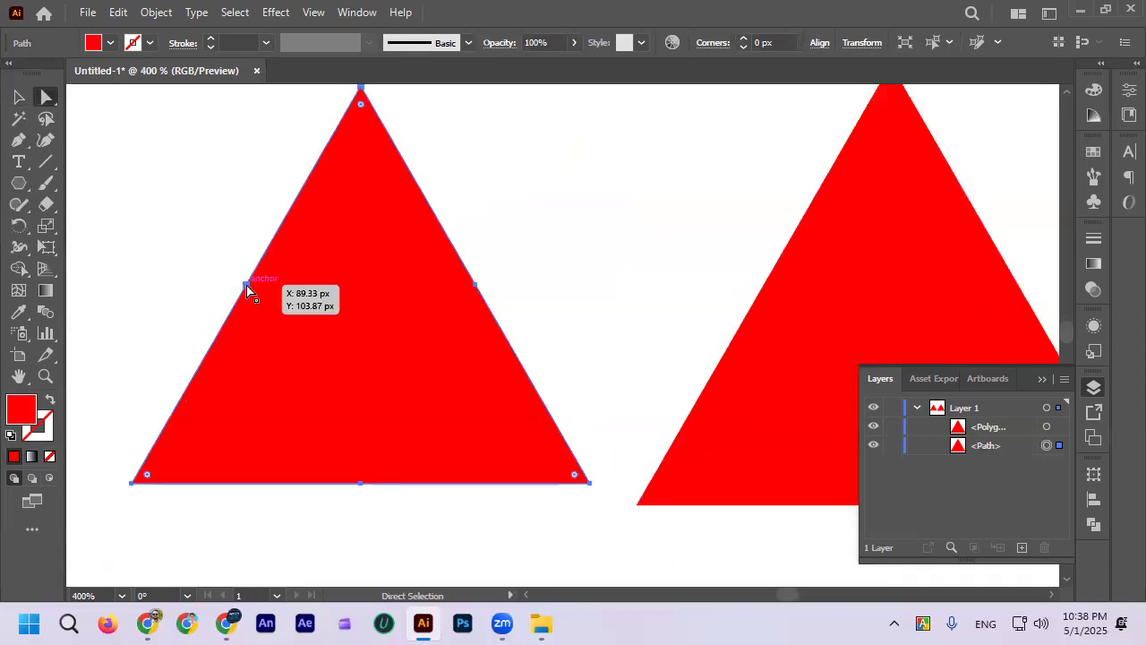
pyautogui.click(243, 288)
pyautogui.scroll(1, 414, 238)
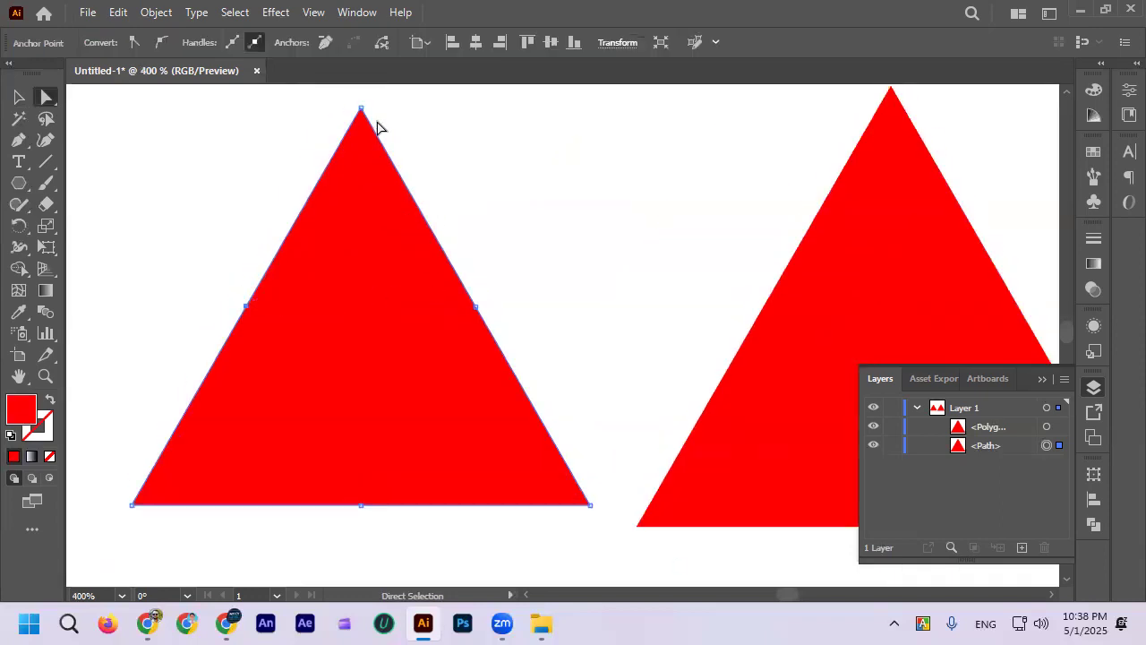
pyautogui.click(361, 109)
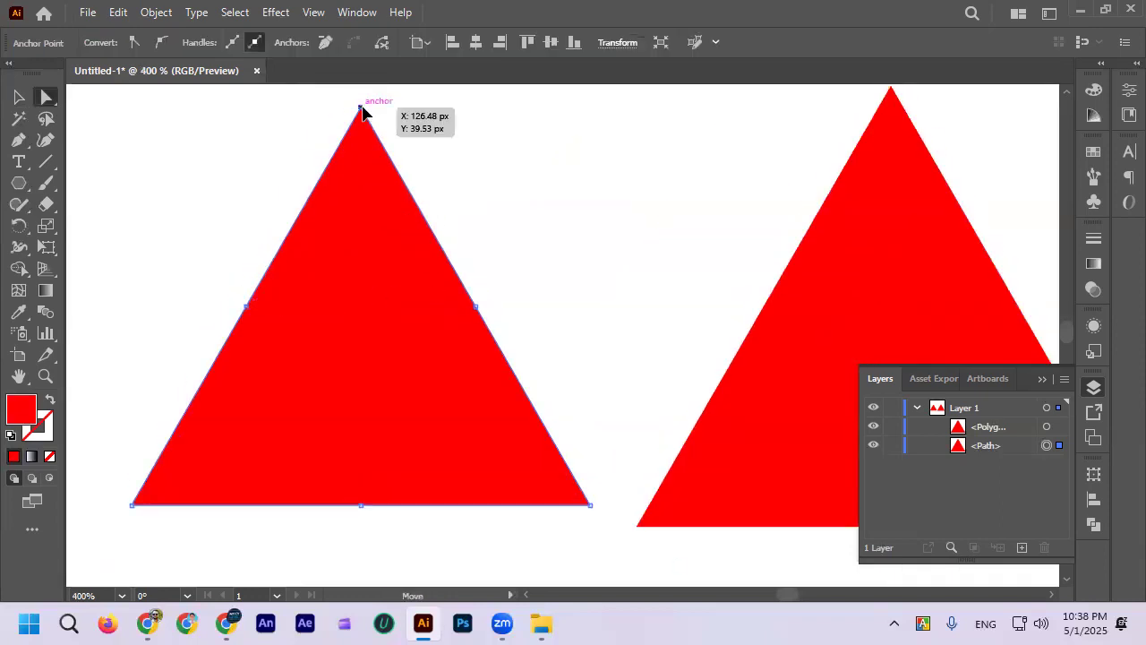
pyautogui.click(247, 307)
pyautogui.click(129, 512)
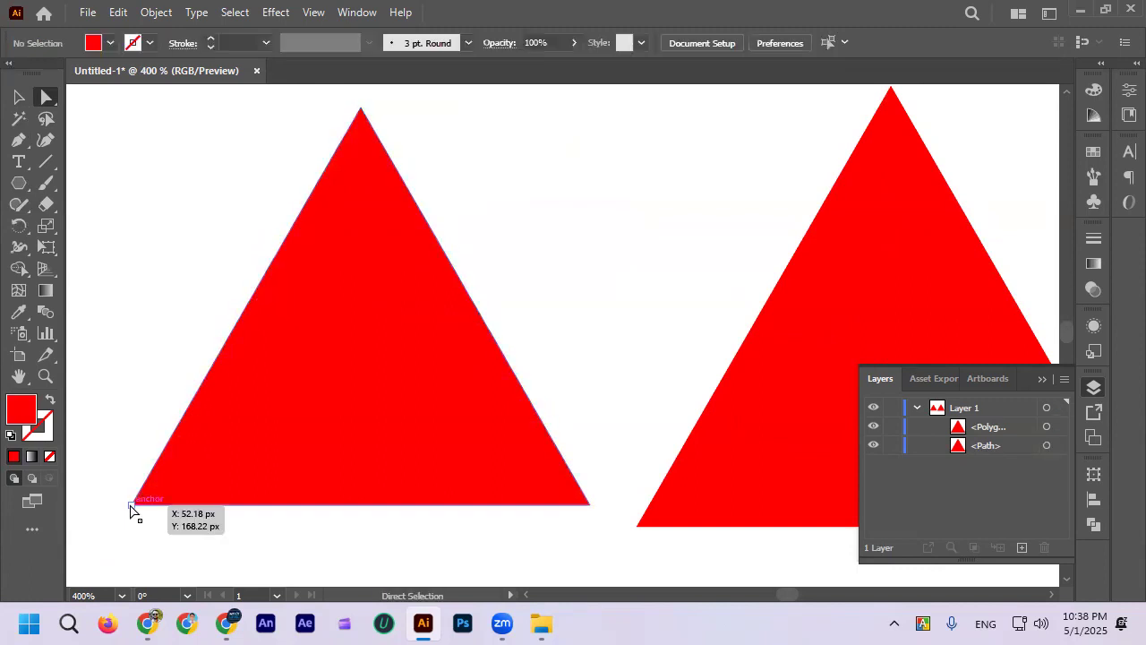
pyautogui.click(132, 505)
pyautogui.click(360, 499)
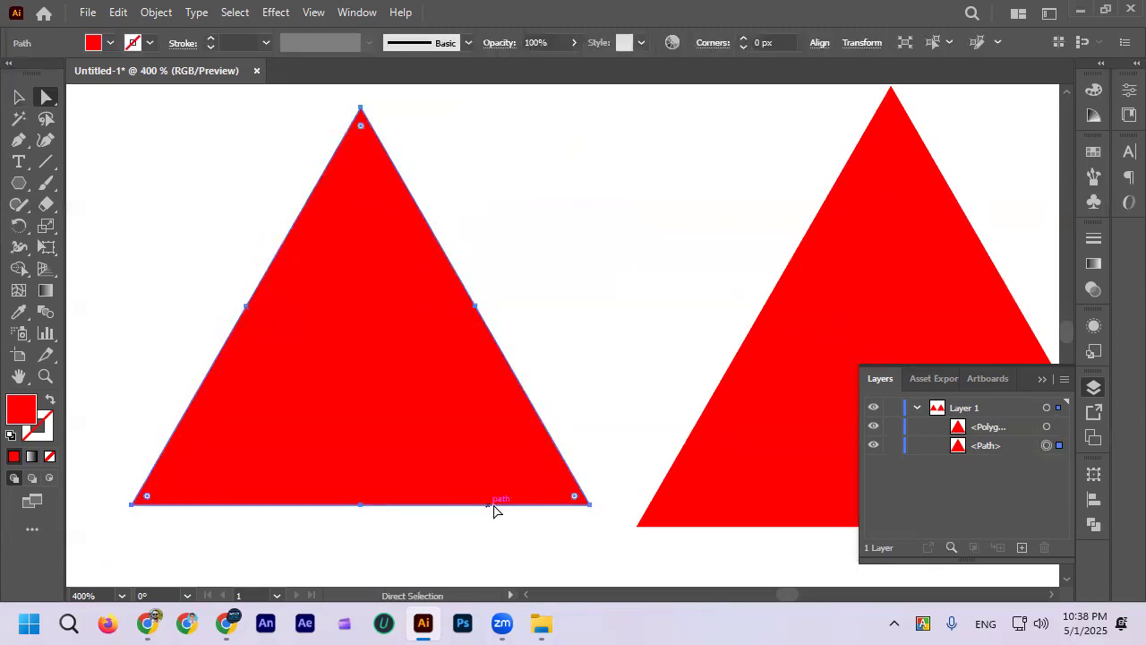
pyautogui.click(590, 504)
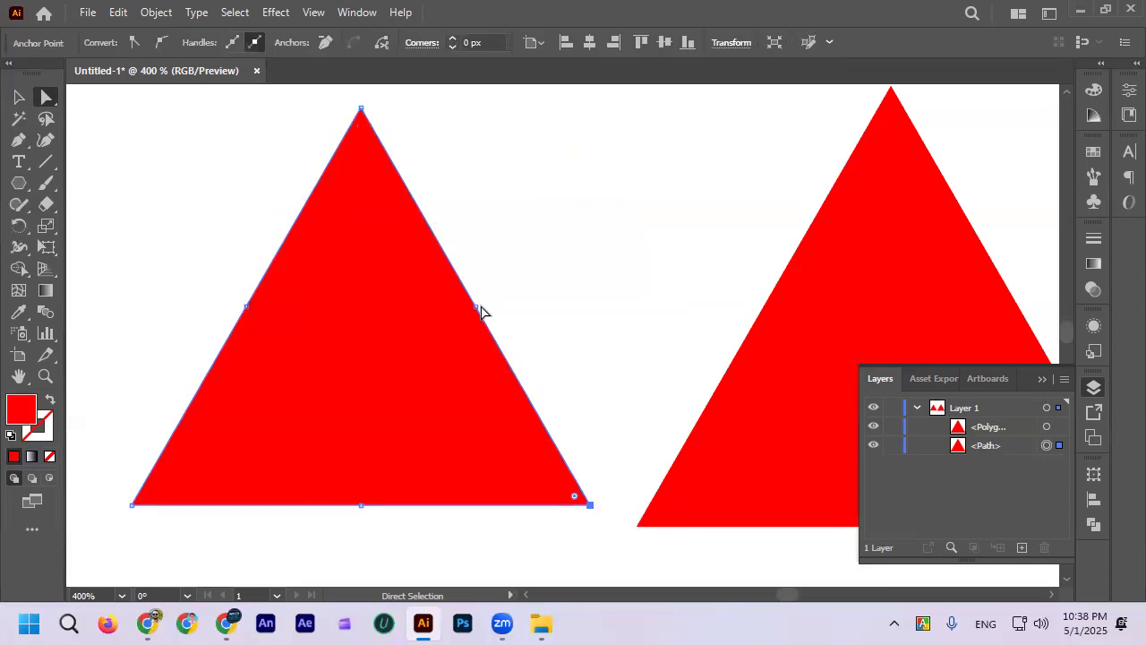
pyautogui.keyDown('shift'); pyautogui.click(470, 308); pyautogui.keyUp('shift')
# Step: Compare the anchor points of the polygon triangle with those of the star-based triangle
pyautogui.scroll(-2, 256, 308)
pyautogui.keyDown('alt'); pyautogui.click(535, 307); pyautogui.keyUp('alt')
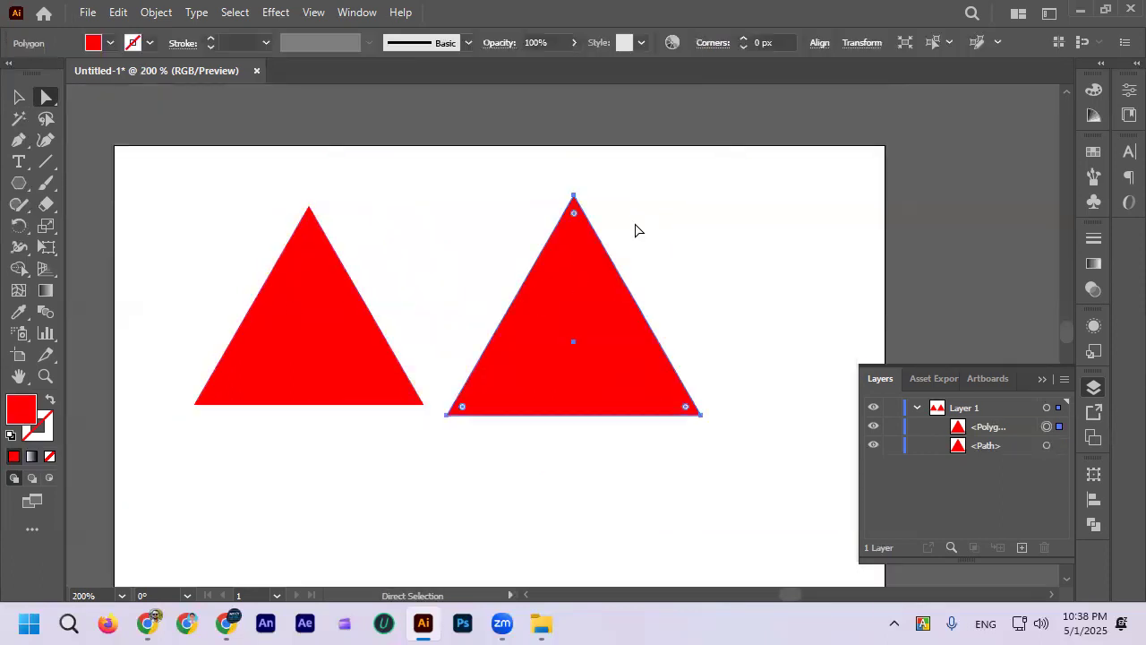
pyautogui.scroll(1, 601, 253)
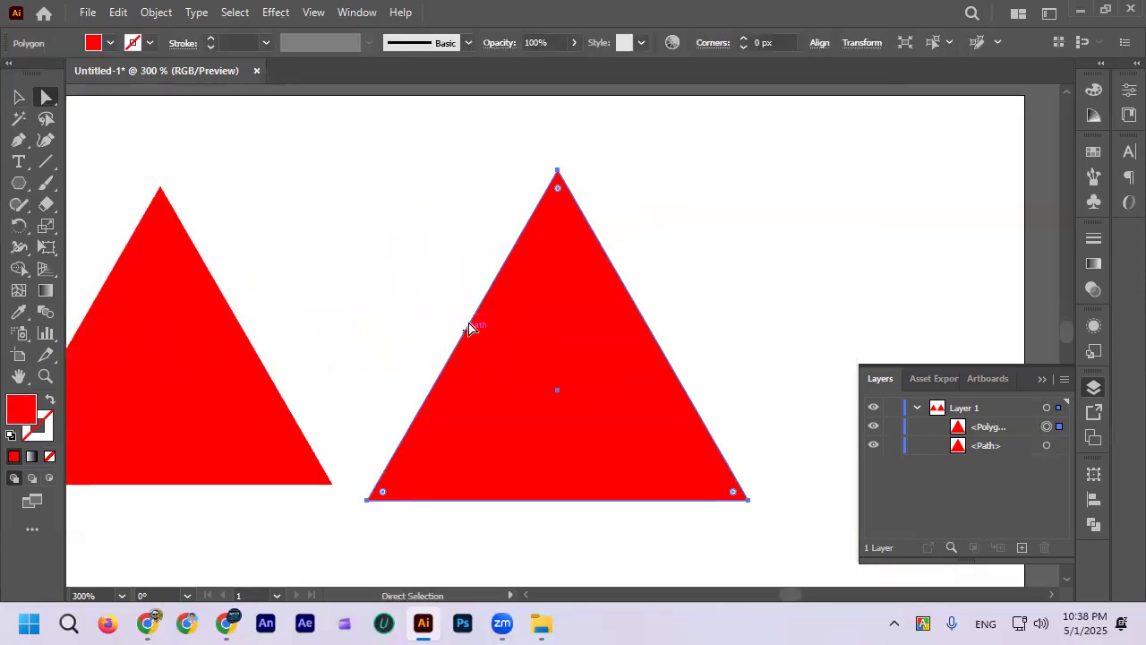
pyautogui.click(247, 385)
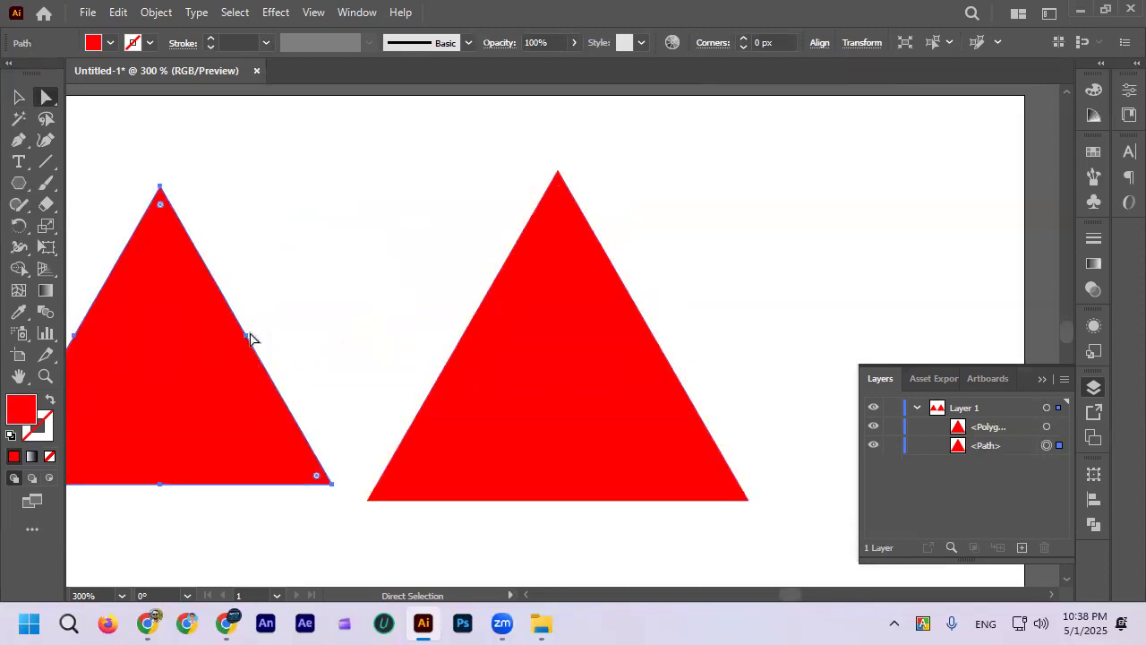
pyautogui.click(510, 369)
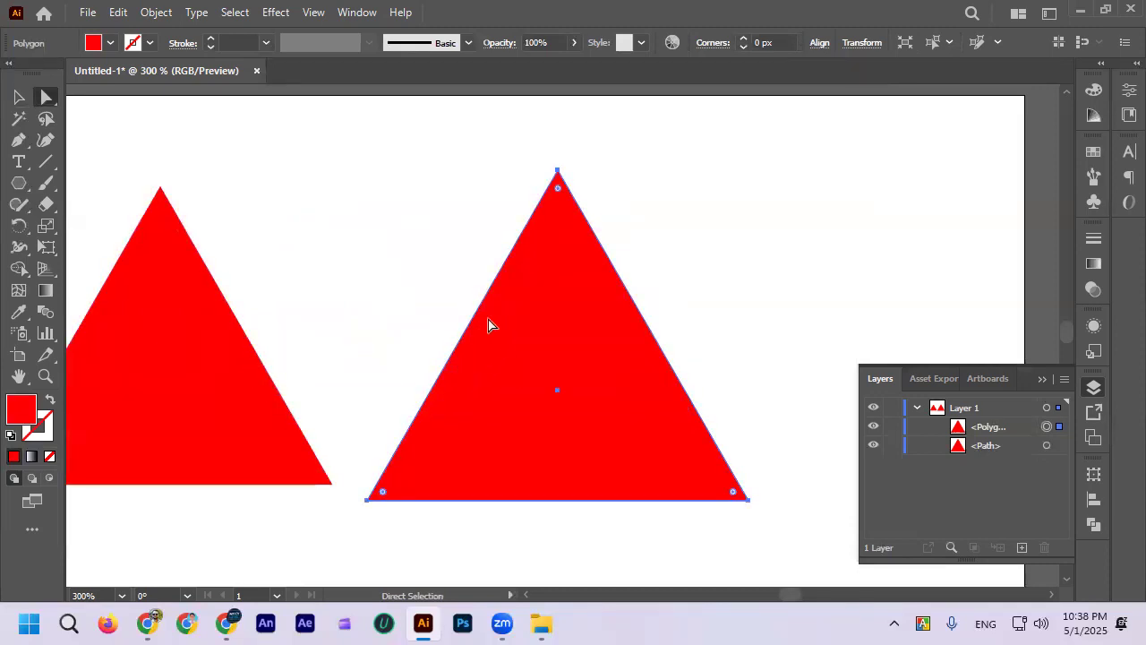
pyautogui.scroll(-1, 562, 269)
pyautogui.scroll(1, 302, 376)
# Step: Pull the star-based triangle's base-midpoint anchor downward and its right-edge midpoint anchor inward
pyautogui.click(307, 350)
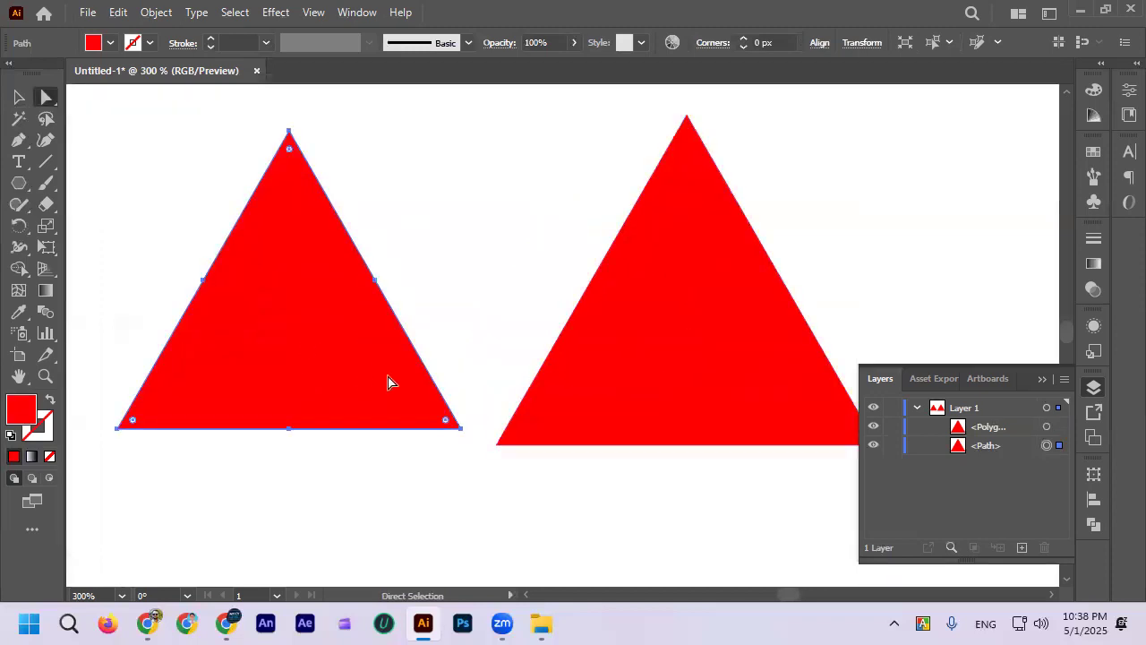
pyautogui.click(288, 429)
pyautogui.moveTo(287, 429); pyautogui.dragTo(277, 489)
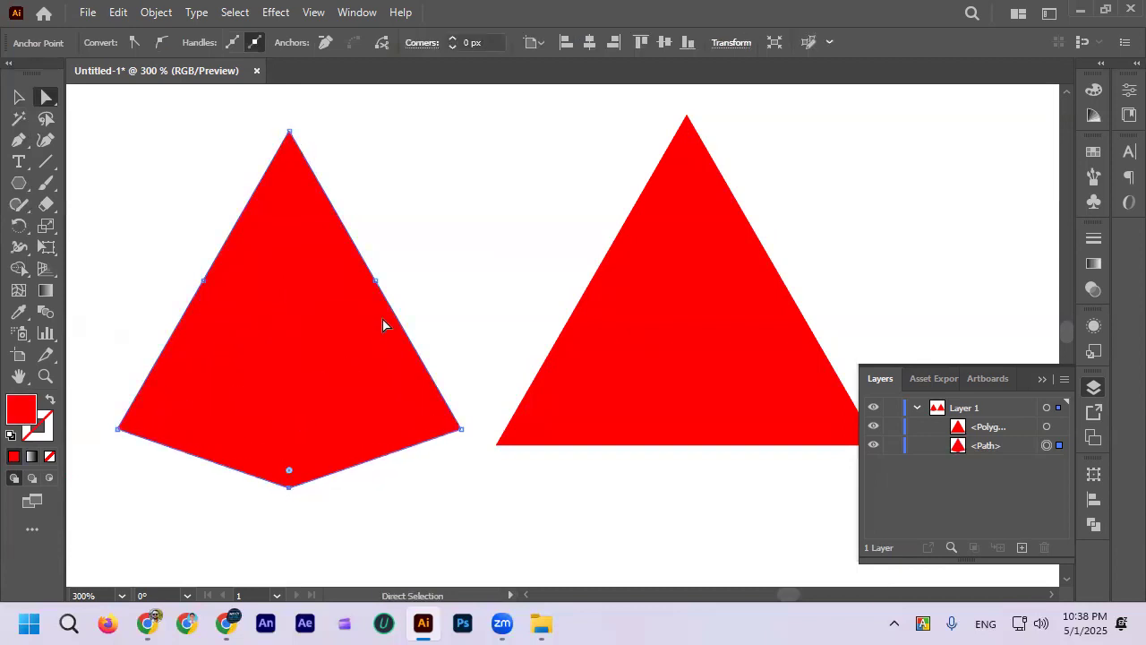
pyautogui.click(377, 282)
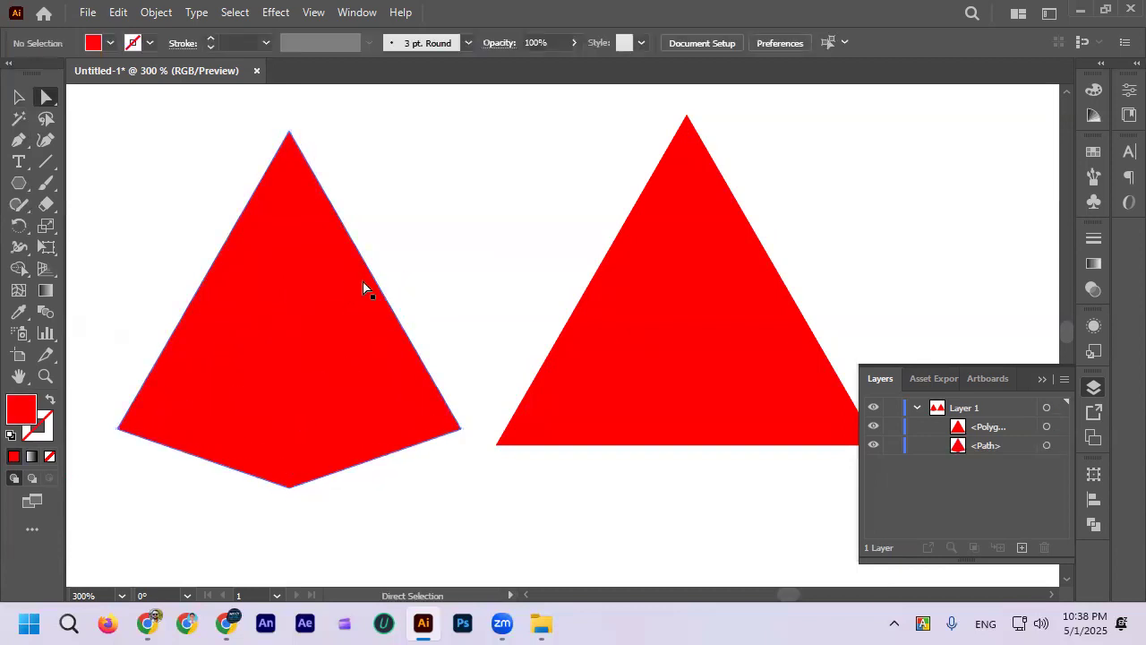
pyautogui.click(375, 281)
pyautogui.moveTo(374, 282); pyautogui.dragTo(337, 280)
# Step: Pull the left-edge midpoint anchor of the reshaped star-based triangle inward to match its right side
pyautogui.click(203, 281)
pyautogui.hotkey('ctrl', 'shift', 'a')
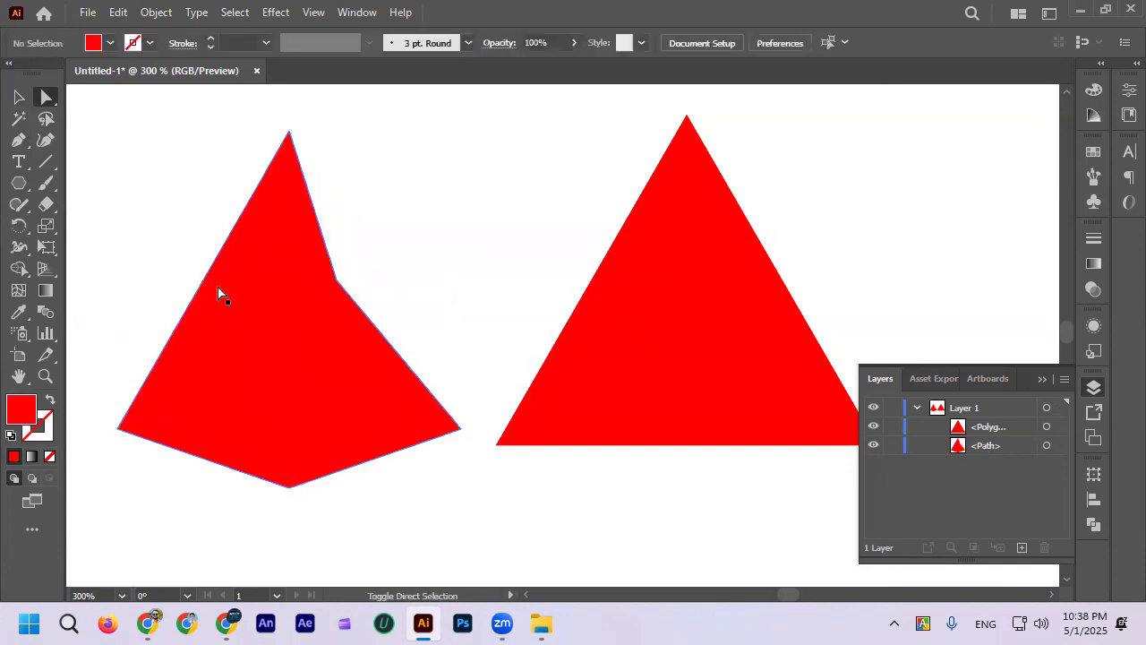
pyautogui.click(208, 285)
pyautogui.click(203, 282)
pyautogui.moveTo(203, 282); pyautogui.dragTo(241, 295)
pyautogui.click(411, 261)
# Step: Try to reshape the polygon triangle by pulling the middle of its two slanted edges and its base
pyautogui.scroll(-3, 411, 261)
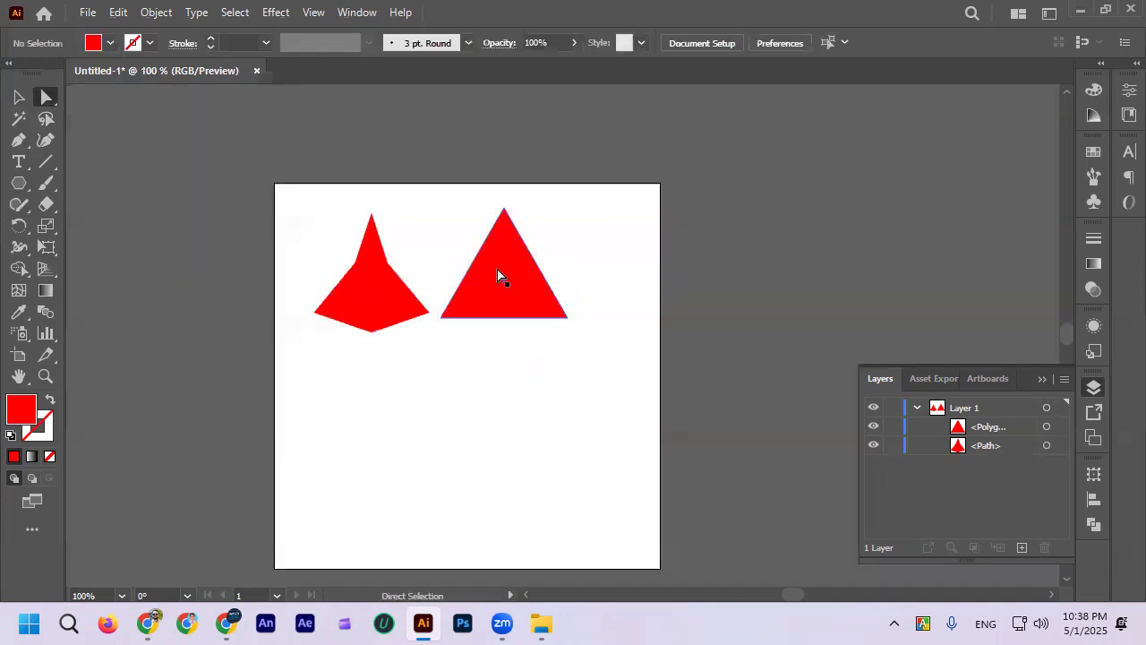
pyautogui.click(497, 270)
pyautogui.scroll(1, 497, 270)
pyautogui.moveTo(462, 260); pyautogui.dragTo(475, 260)
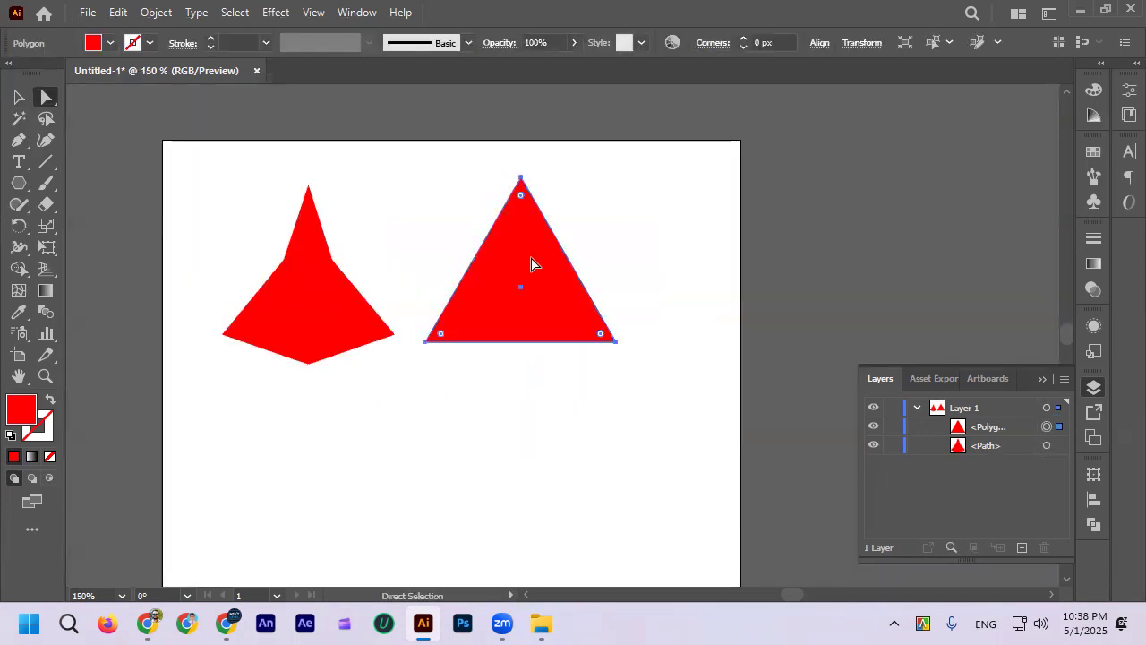
pyautogui.moveTo(569, 260); pyautogui.dragTo(551, 268)
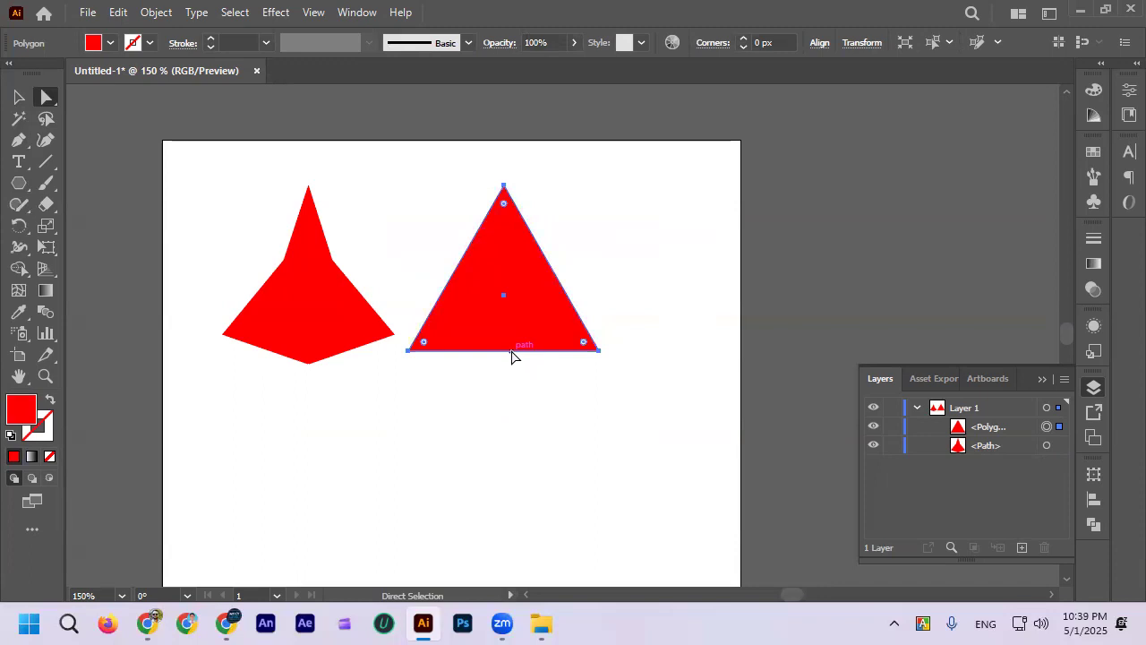
pyautogui.moveTo(511, 350); pyautogui.dragTo(511, 329)
# Step: Undo the edge and anchor edits on both triangles, back to the plain star-based triangle
pyautogui.hotkey('ctrl', 'z')
pyautogui.hotkey('ctrl', 'z')
pyautogui.hotkey('ctrl', 'z')
pyautogui.hotkey('ctrl', 'z')
pyautogui.hotkey('ctrl', 'z')
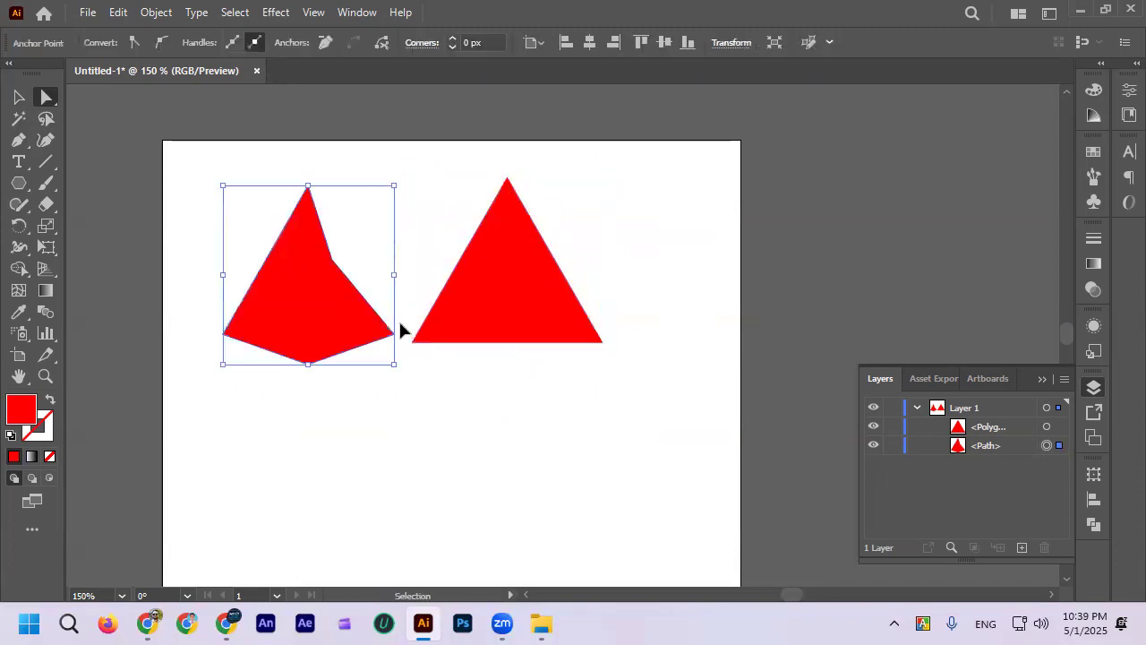
pyautogui.hotkey('ctrl', 'z')
# Step: Move the star-based triangle's base-midpoint anchor upward to form a notched arrowhead, and narrow the shape from its right side
pyautogui.click(309, 313)
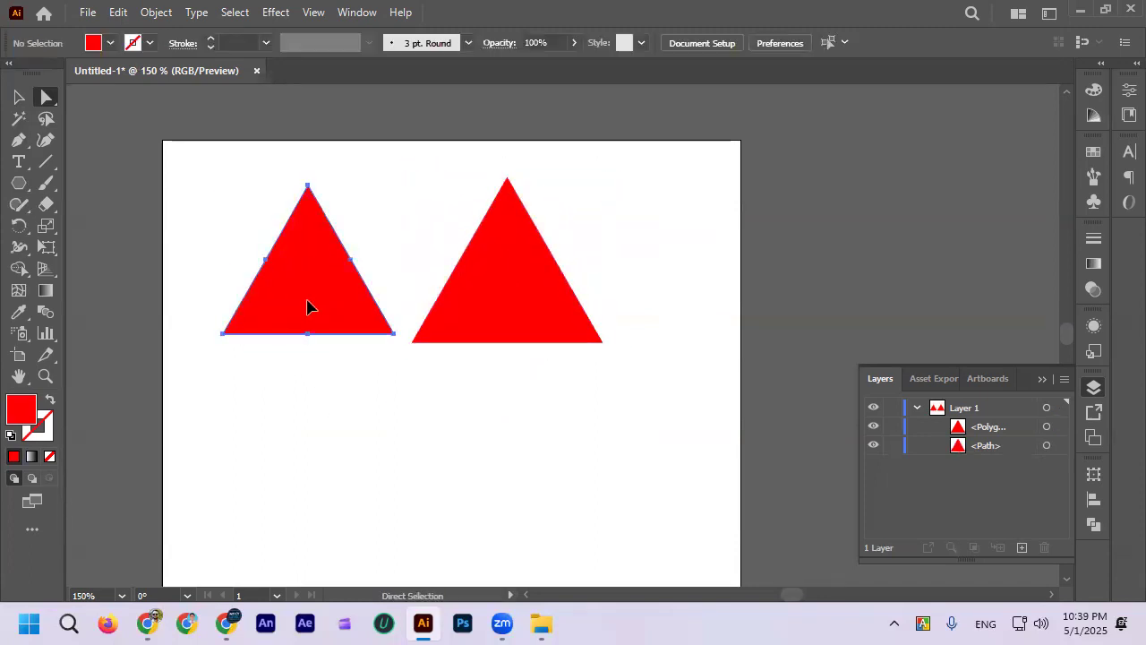
pyautogui.click(309, 335)
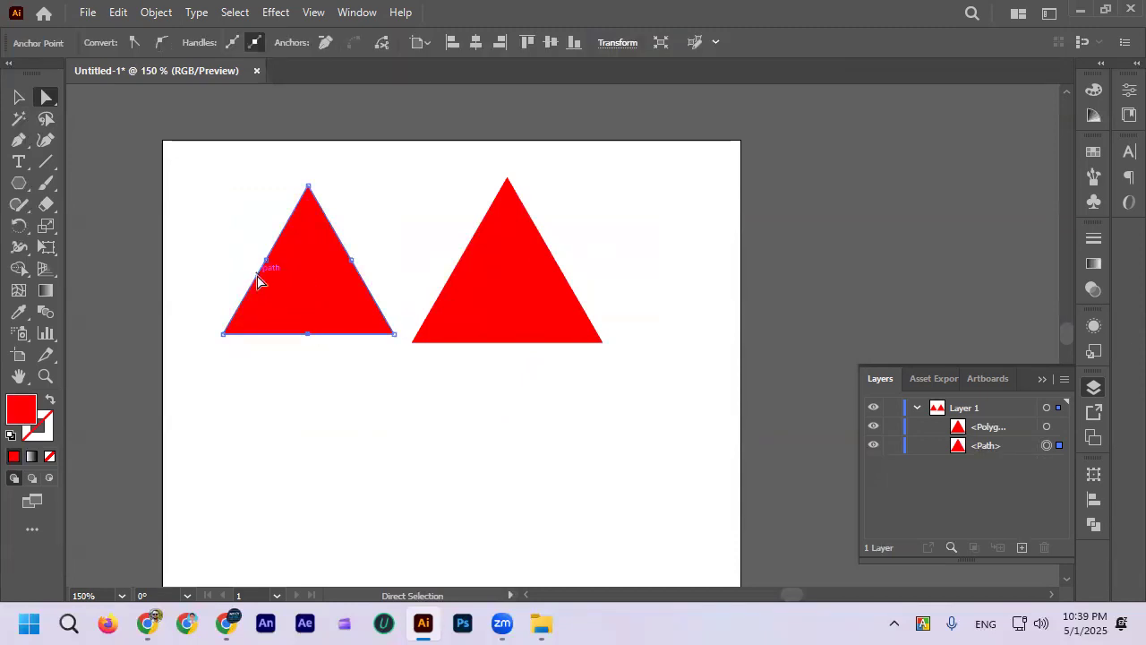
pyautogui.moveTo(308, 334); pyautogui.dragTo(308, 294)
pyautogui.click(25, 100)
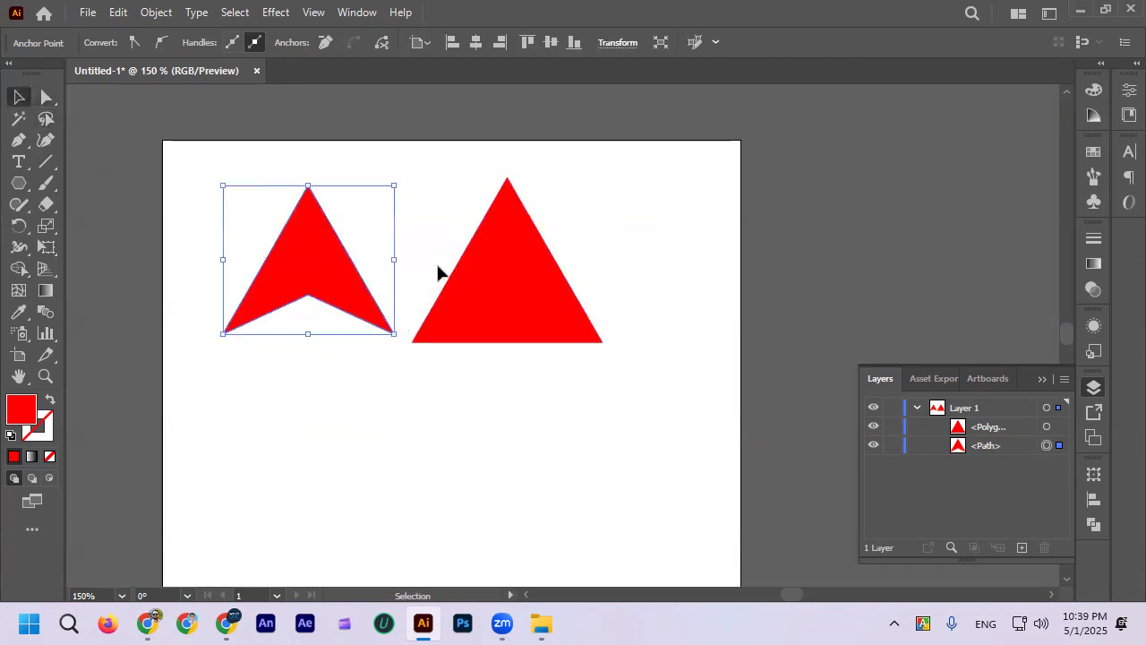
pyautogui.moveTo(390, 262); pyautogui.dragTo(336, 261)
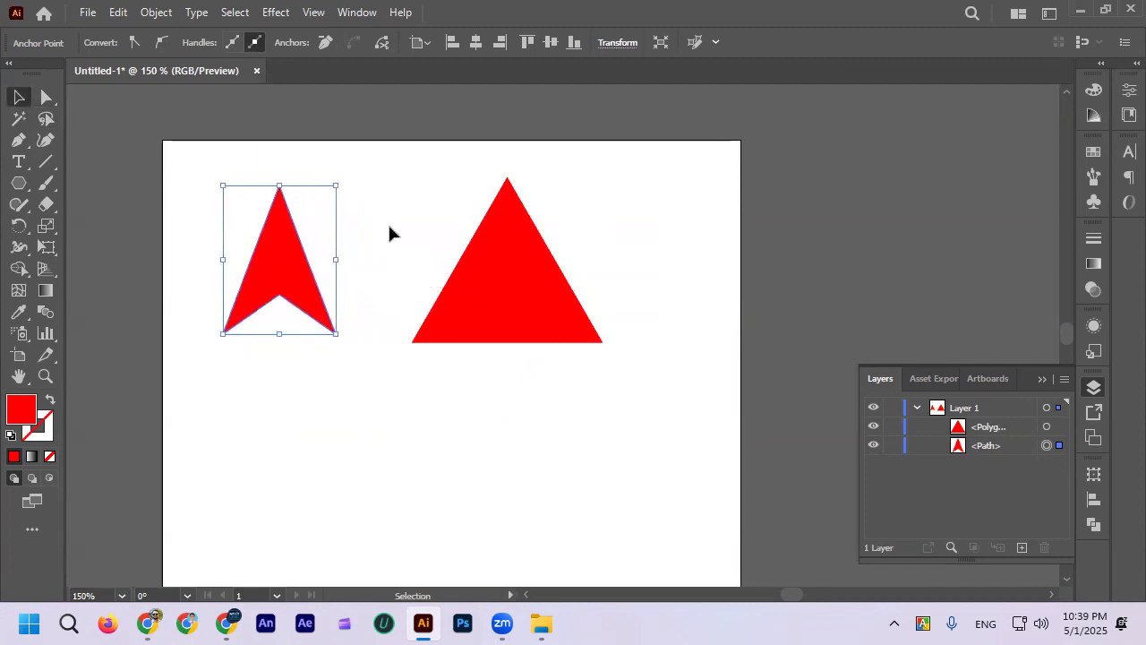
pyautogui.click(389, 233)
# Step: Pull the polygon triangle's base upward with the Direct Selection tool, moving the triangle close to the artboard's upper edge
pyautogui.click(519, 288)
pyautogui.click(46, 98)
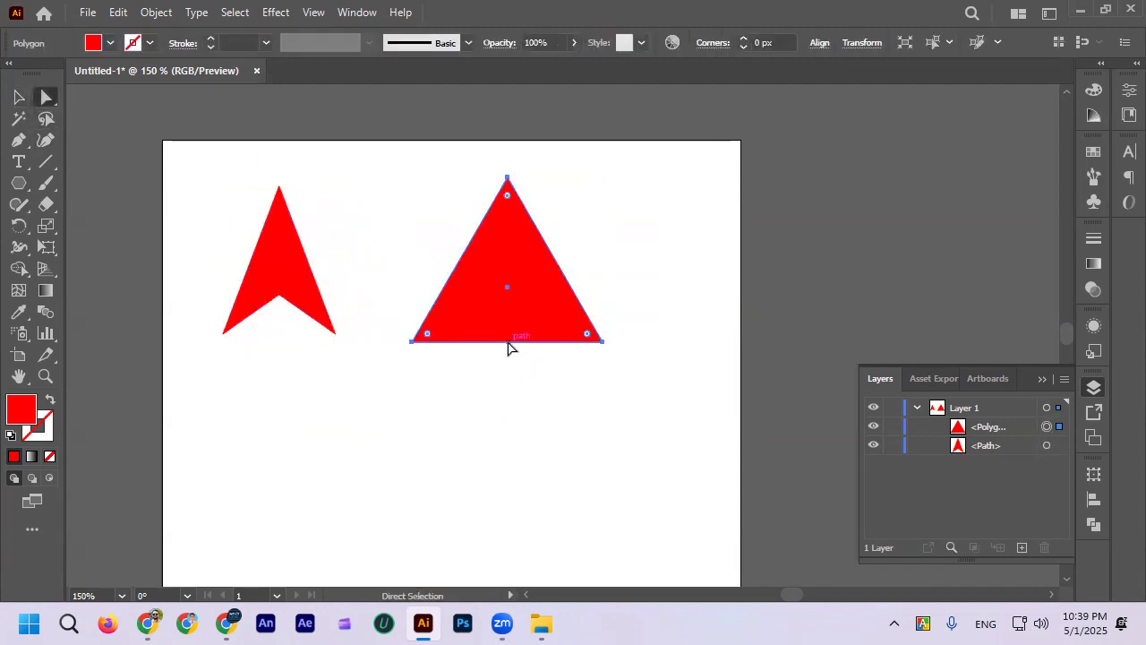
pyautogui.moveTo(508, 347); pyautogui.dragTo(504, 315)
pyautogui.click(408, 413)
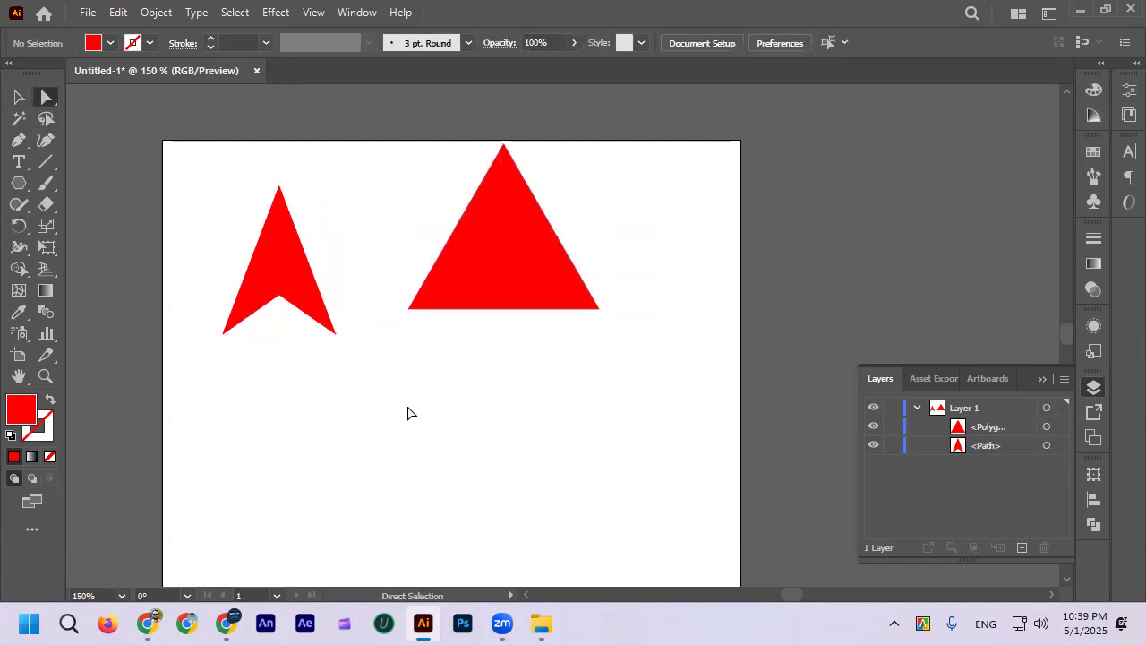
pyautogui.click(18, 97)
pyautogui.scroll(-1, 383, 179)
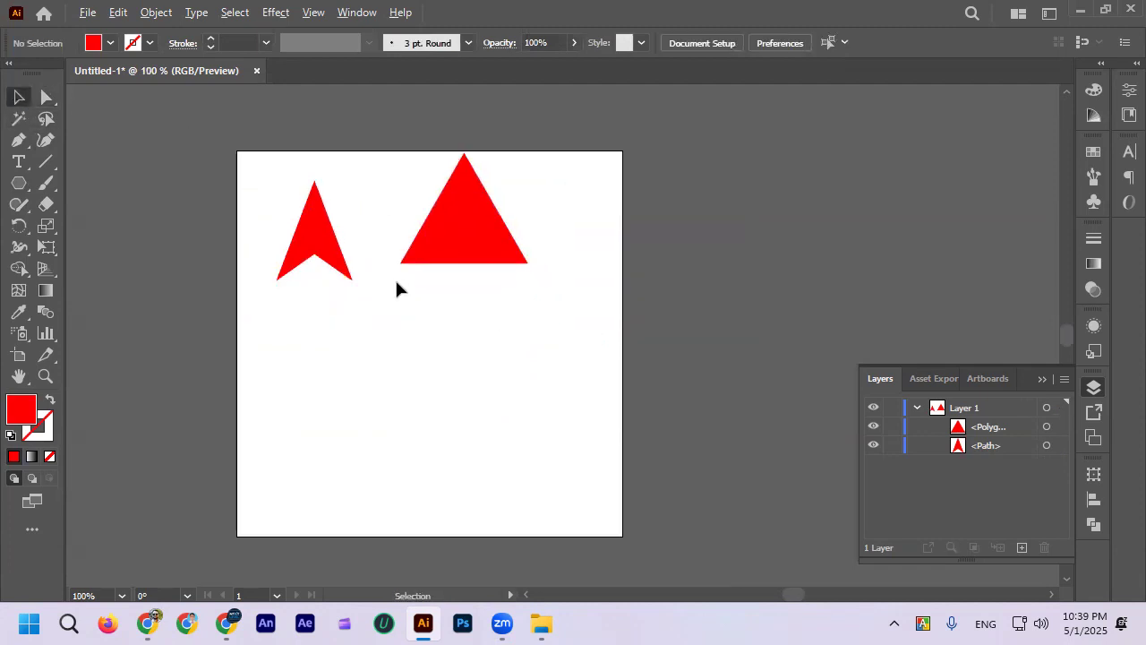